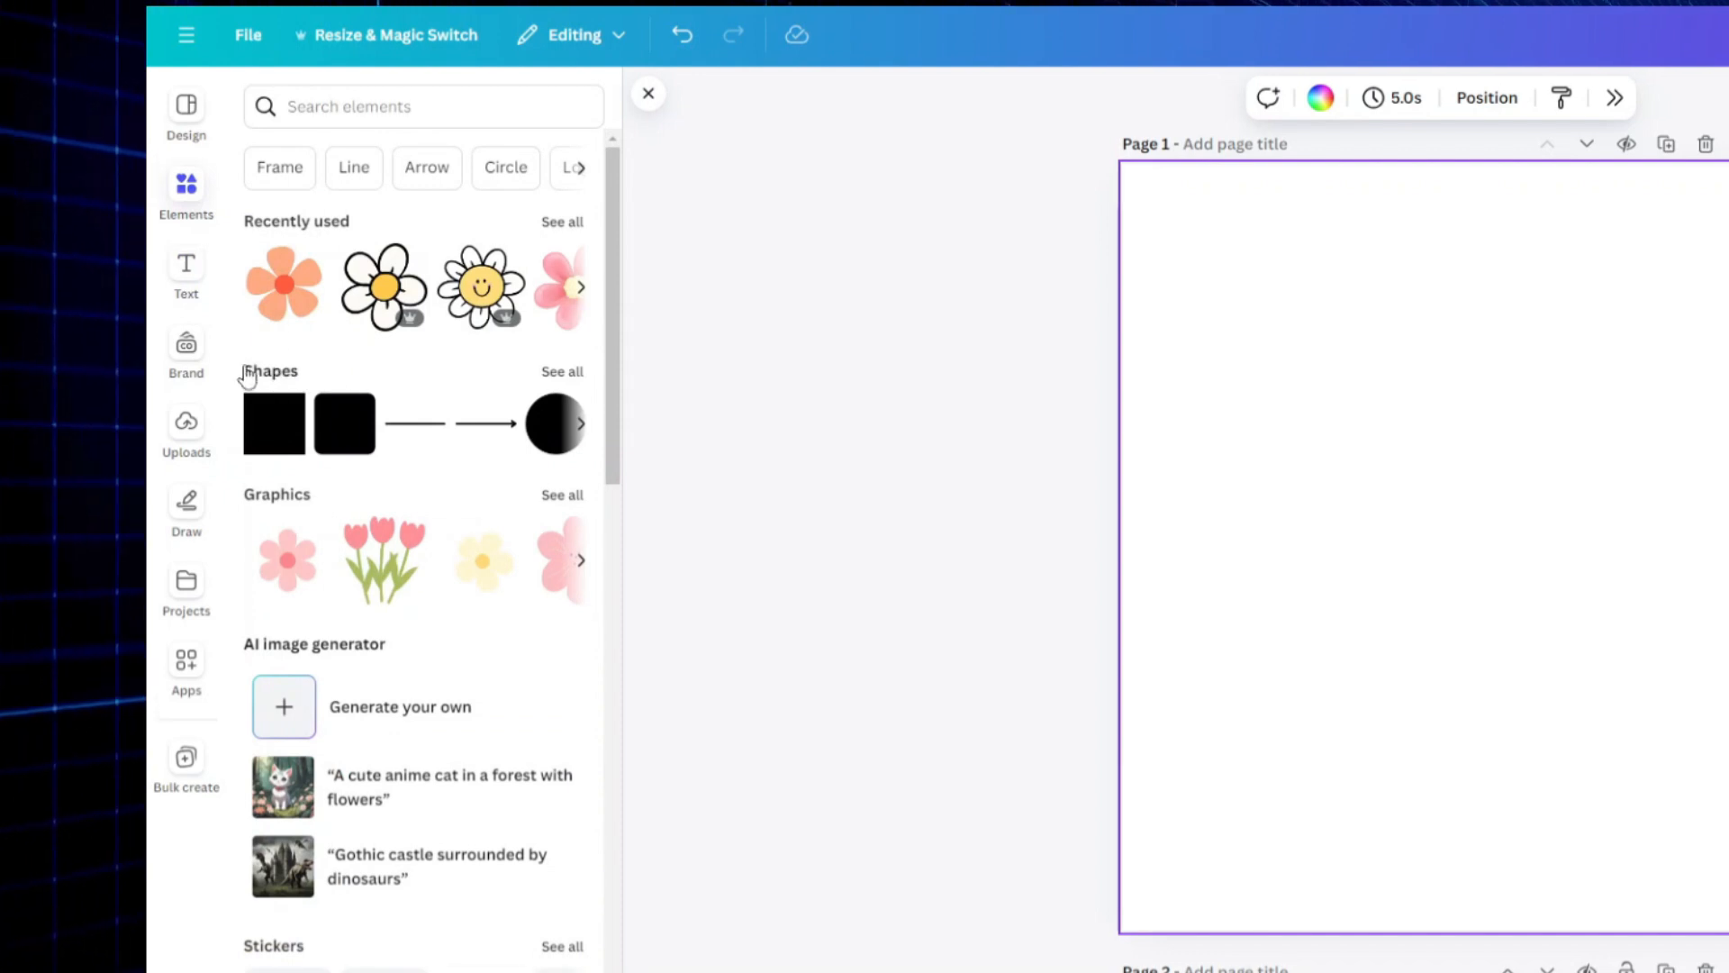
Step: Add a square from the full shapes library to page 1 and change its shape to a hexagon
left_click(562, 371)
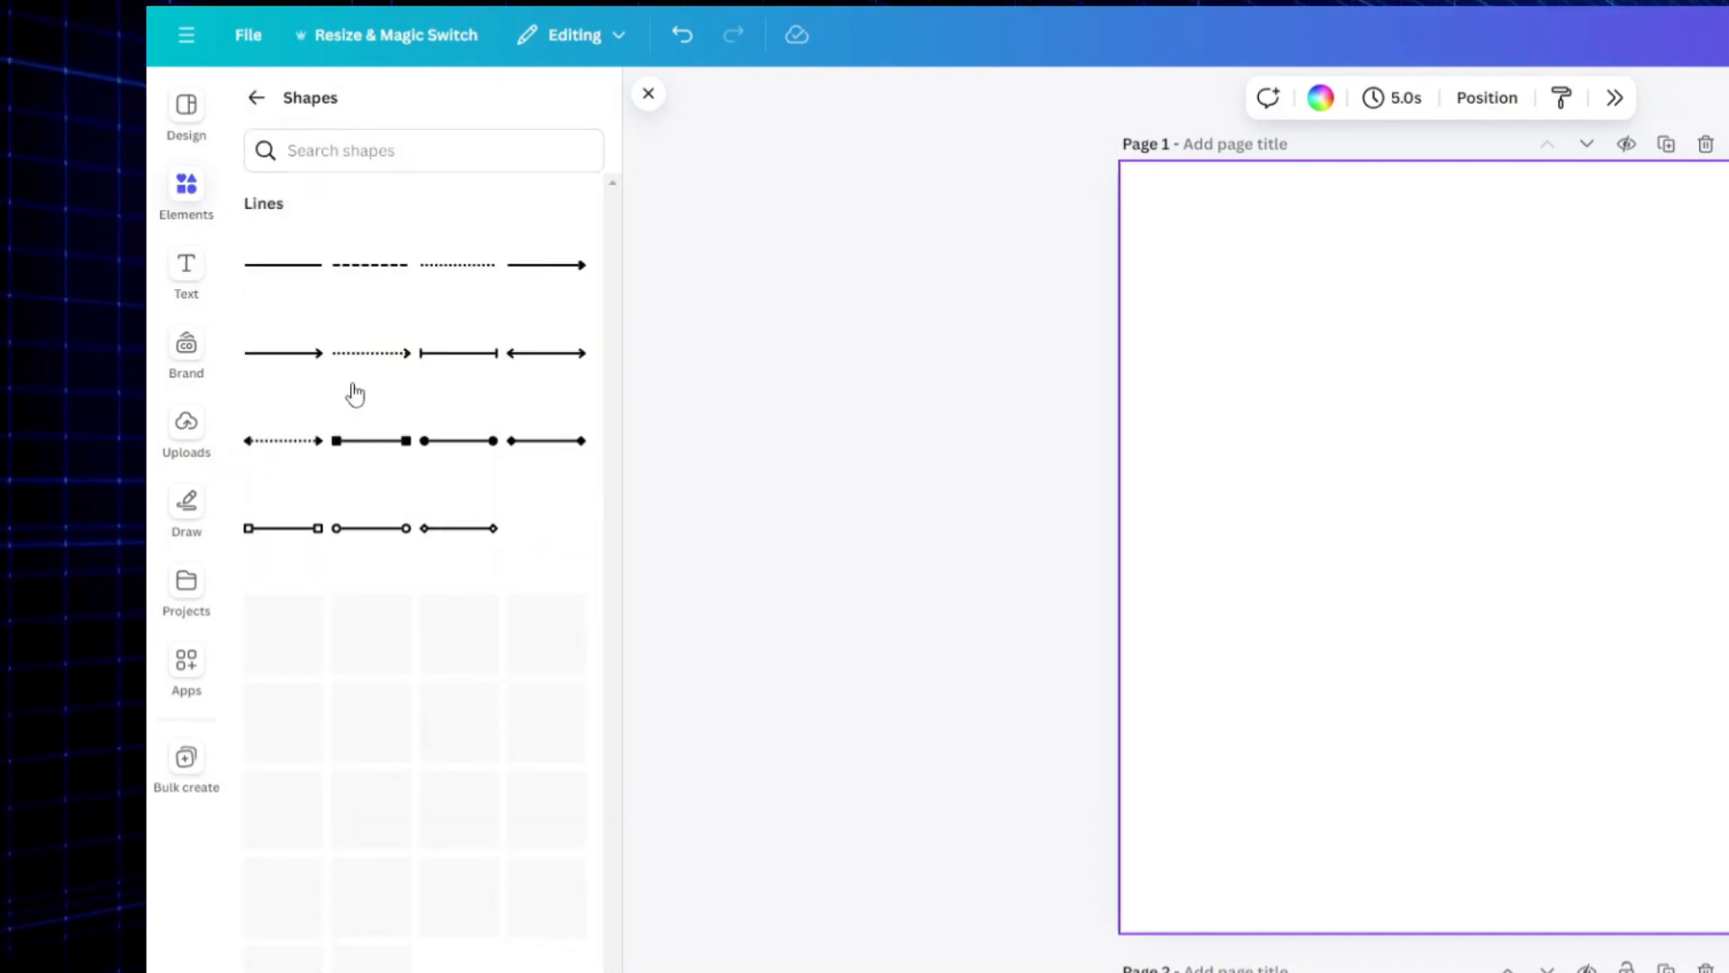
scroll(346, 596, "down", 2)
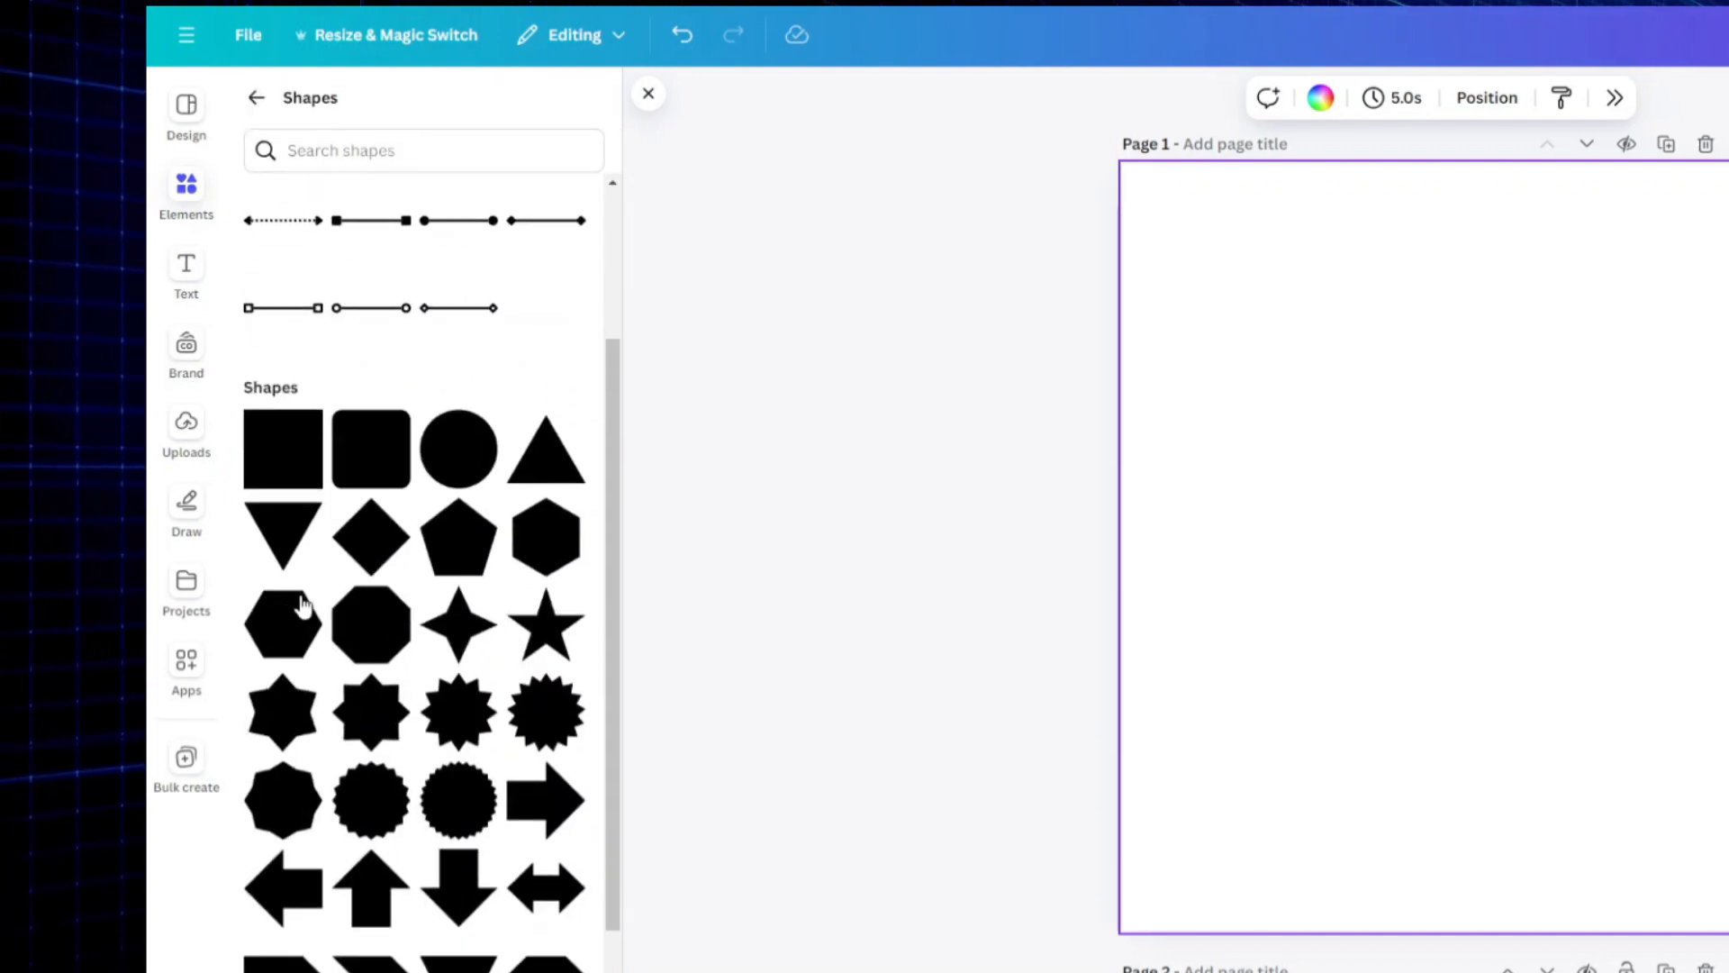
scroll(306, 576, "up", 1)
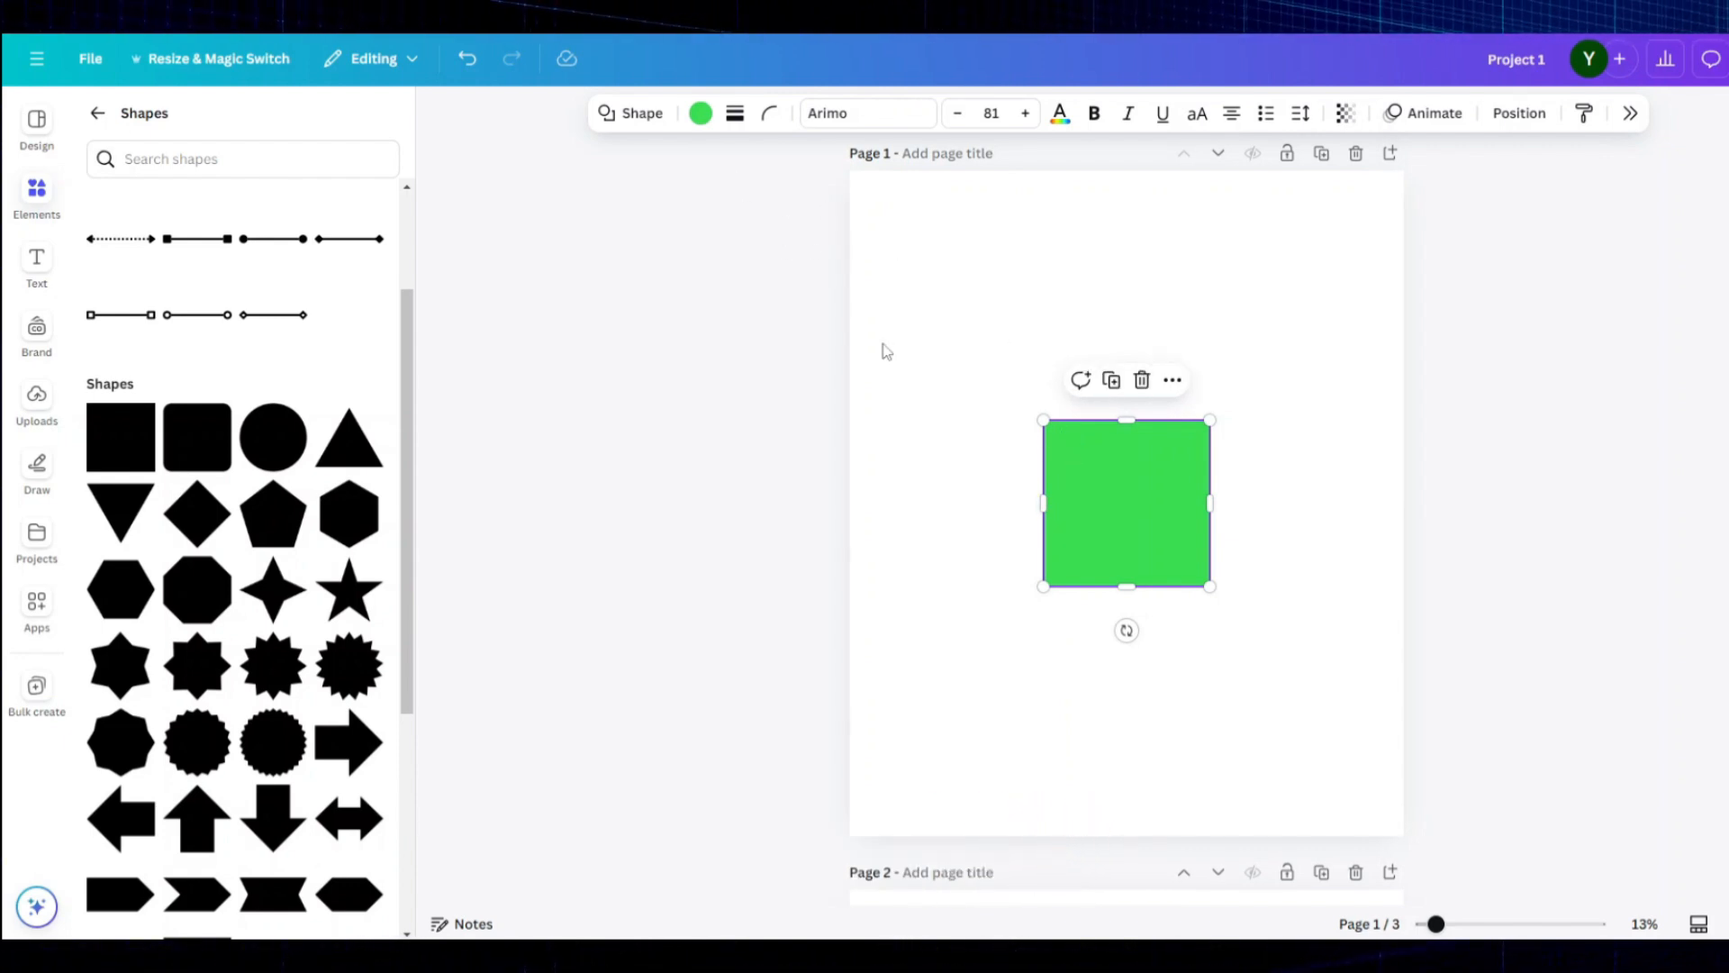
left_click(633, 113)
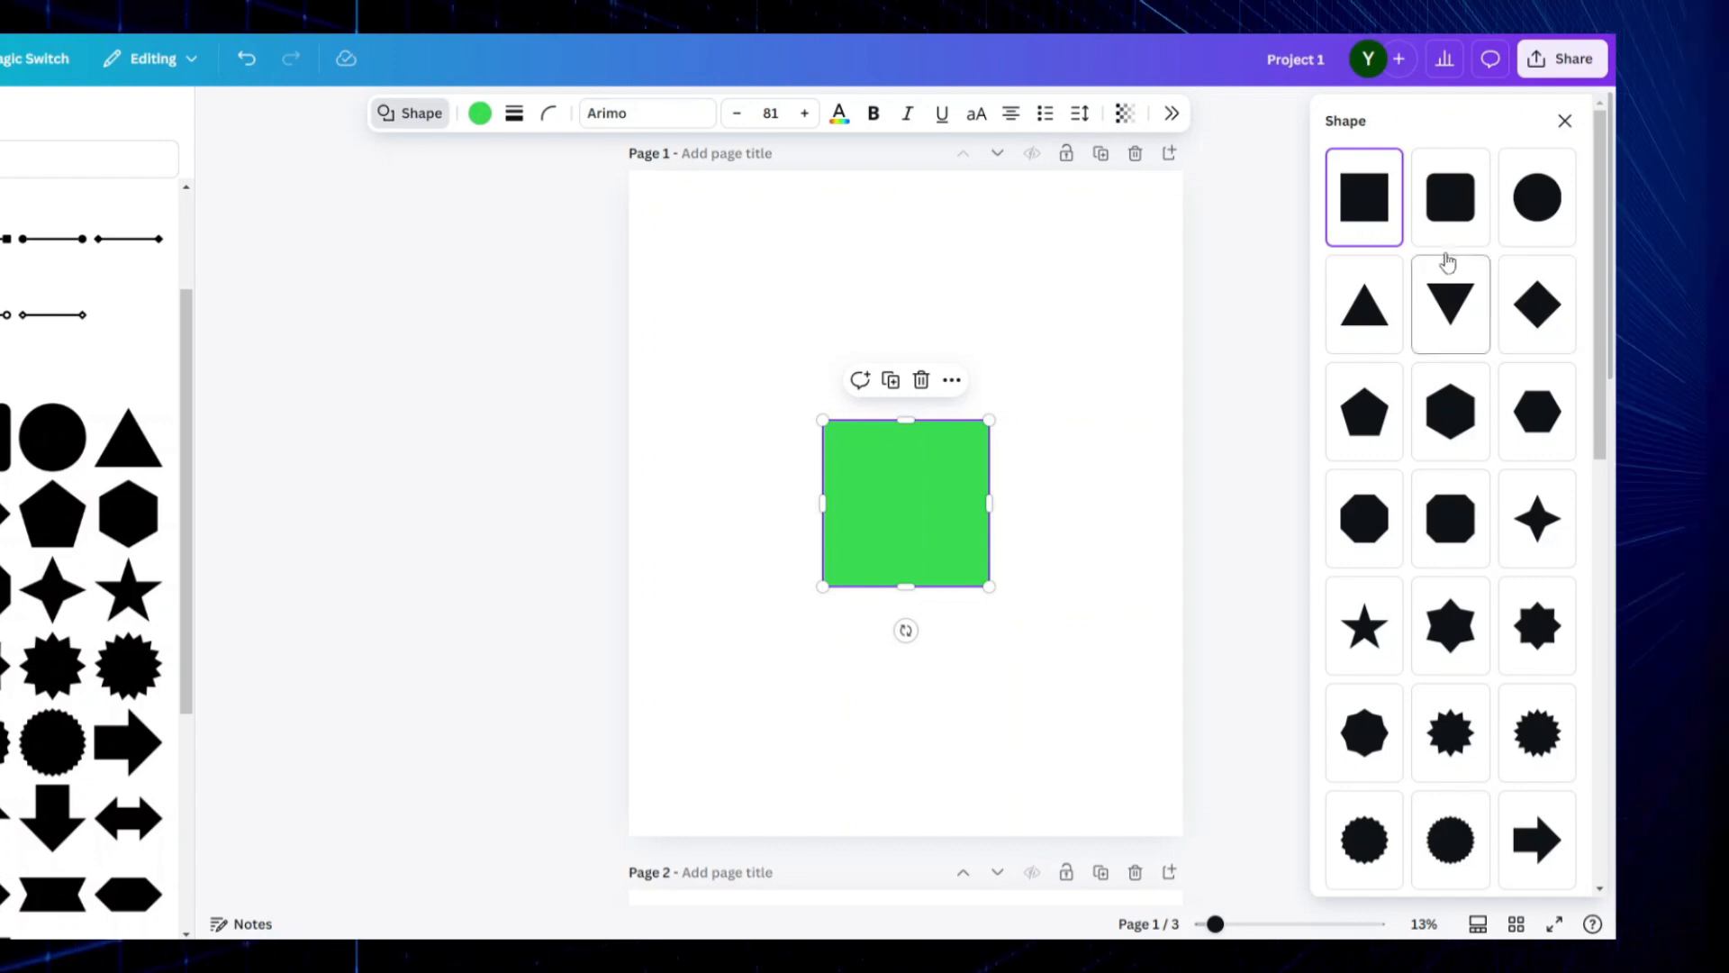
left_click(1450, 420)
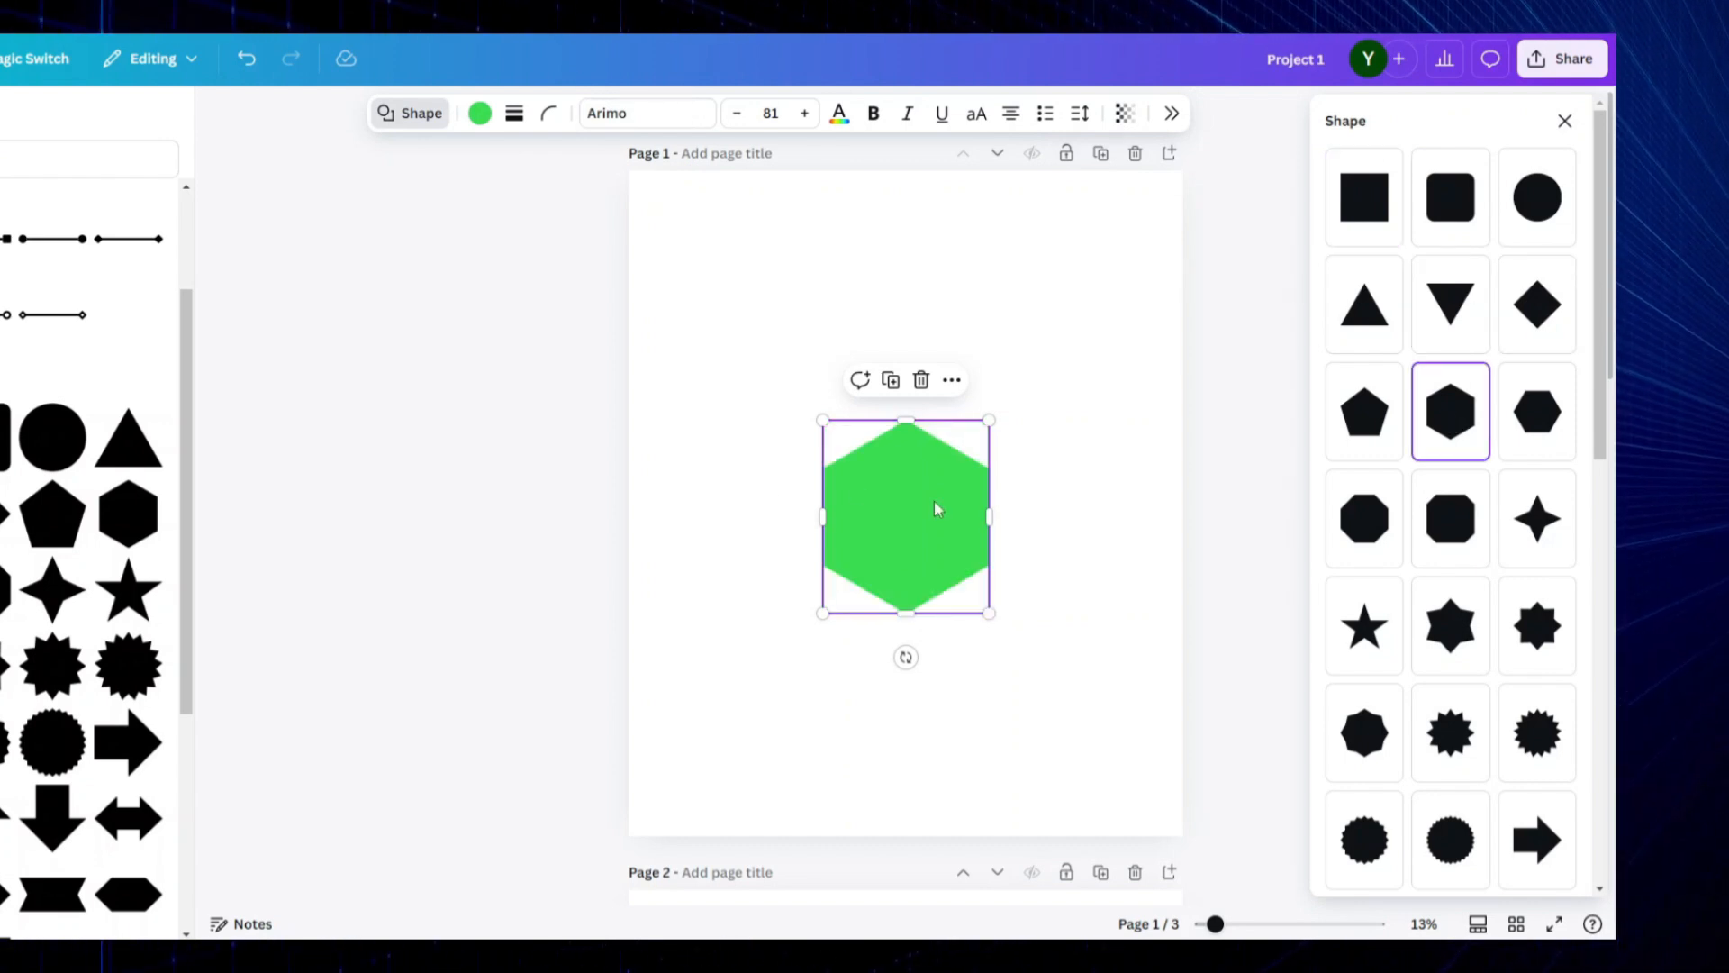
Step: Fill the hexagon with the light yellow-orange document color after trying it with no fill
left_click(479, 120)
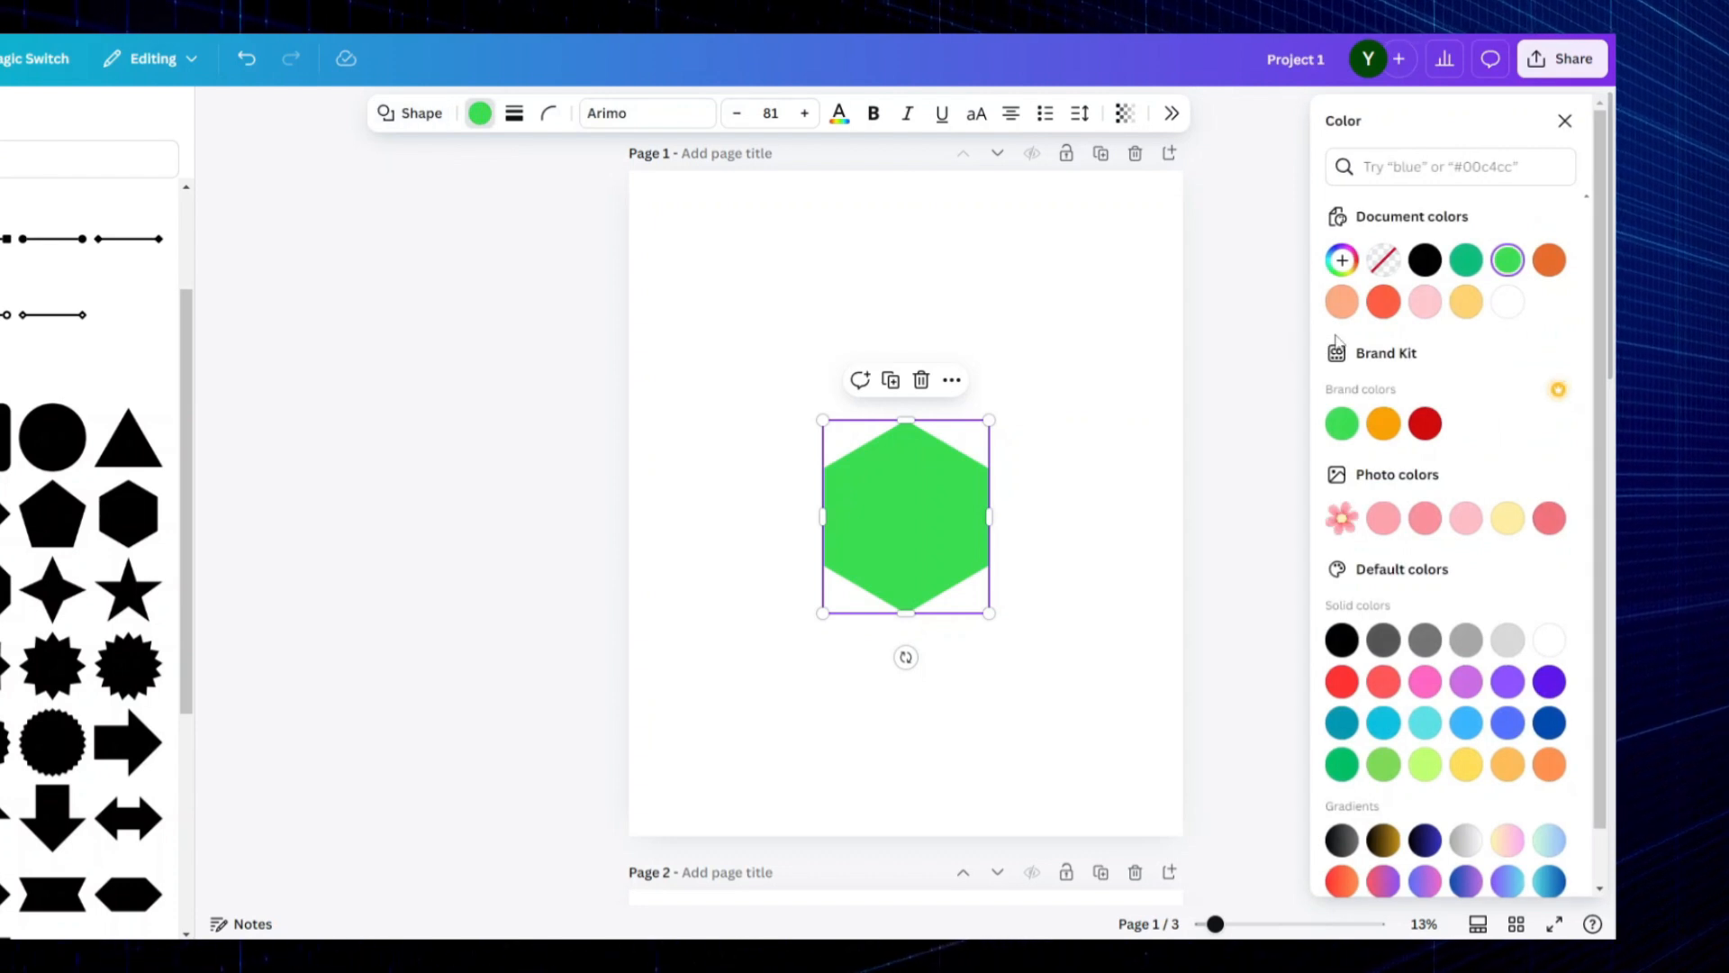
left_click(1383, 260)
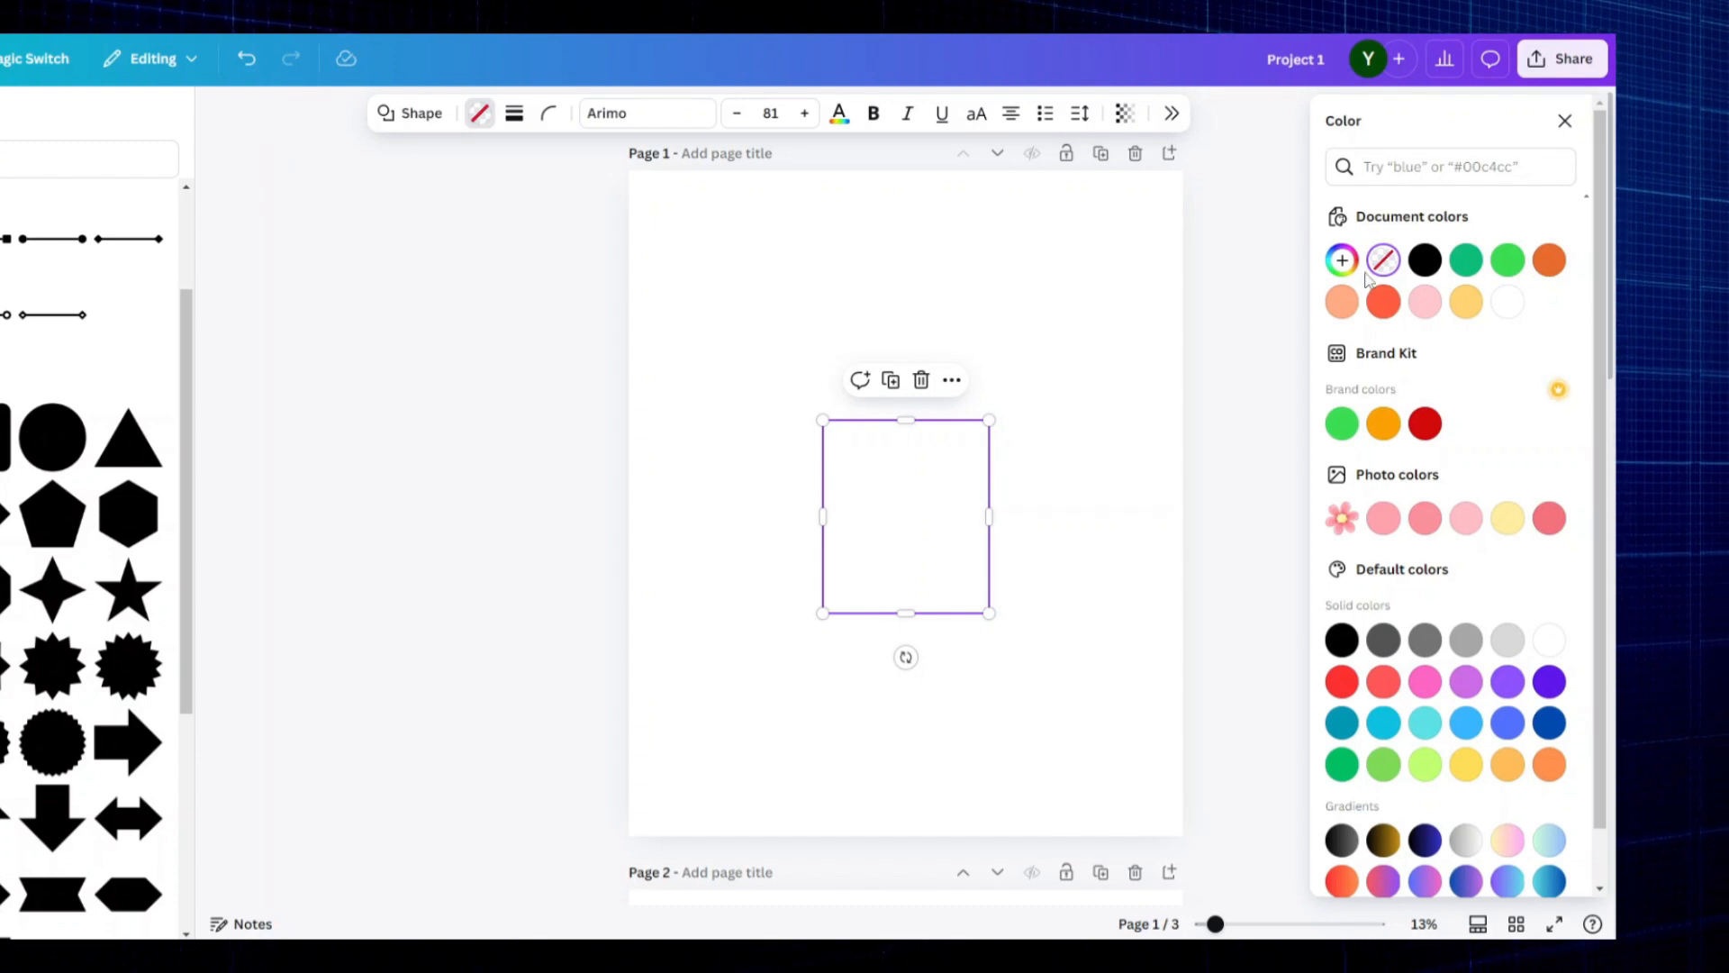
left_click(1475, 306)
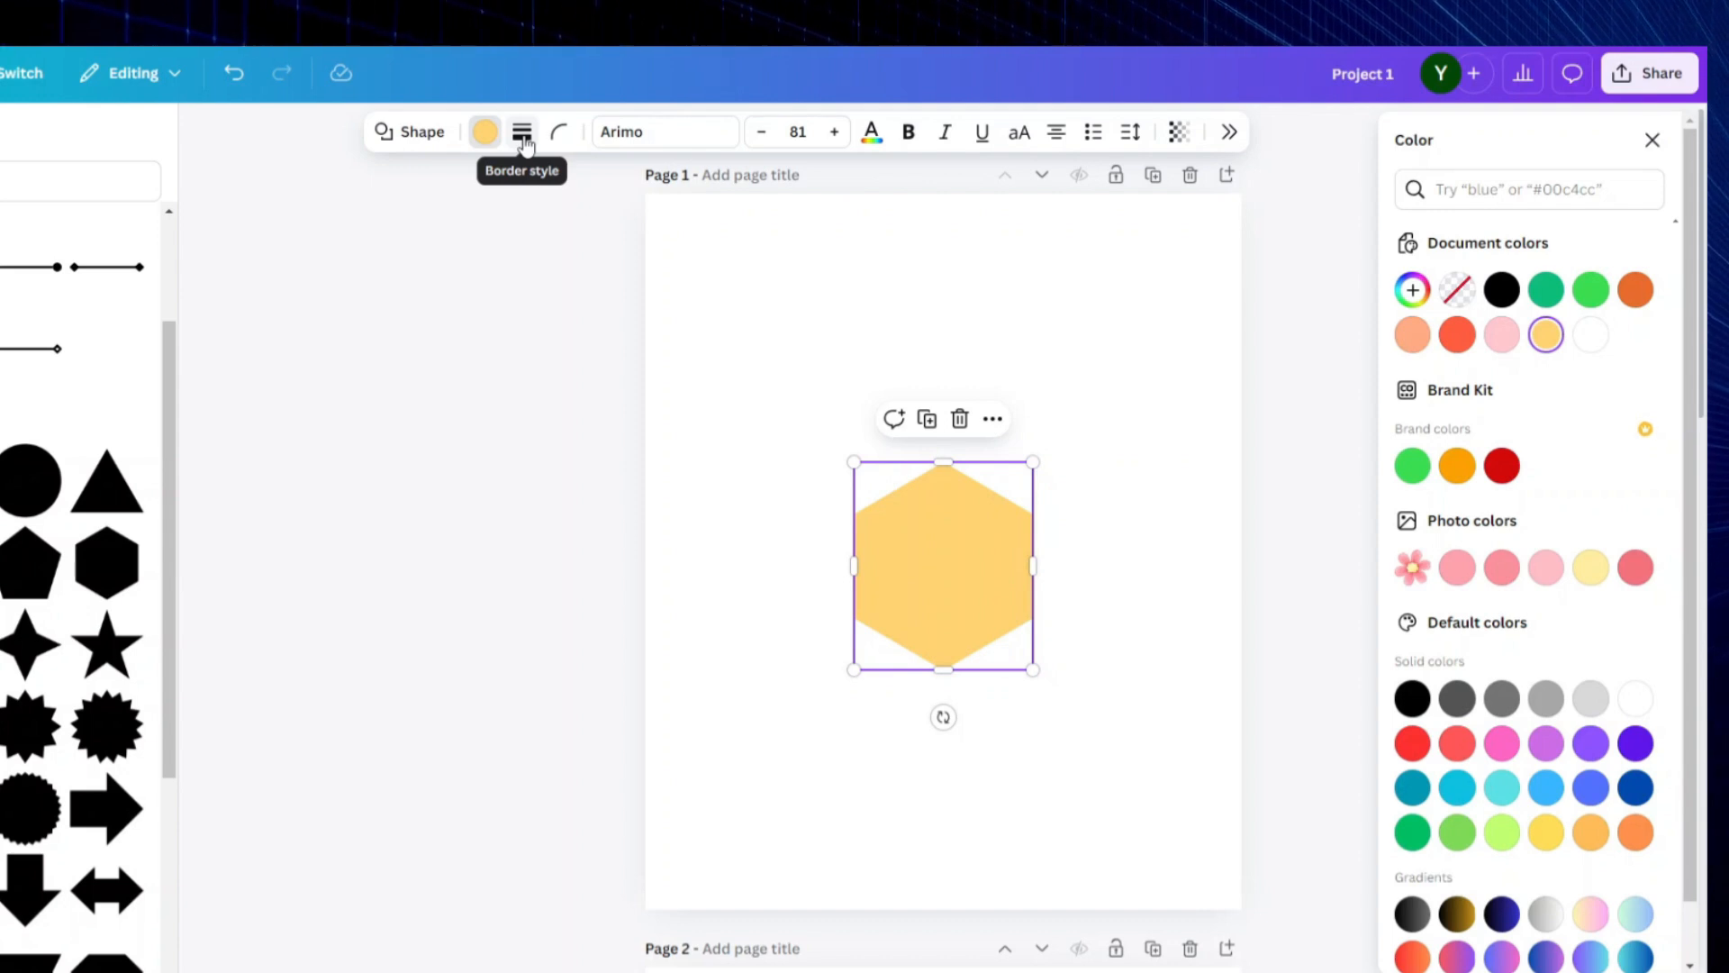
Step: Give the hexagon a border of weight 4, trying the solid style before choosing long dashes
left_click(522, 134)
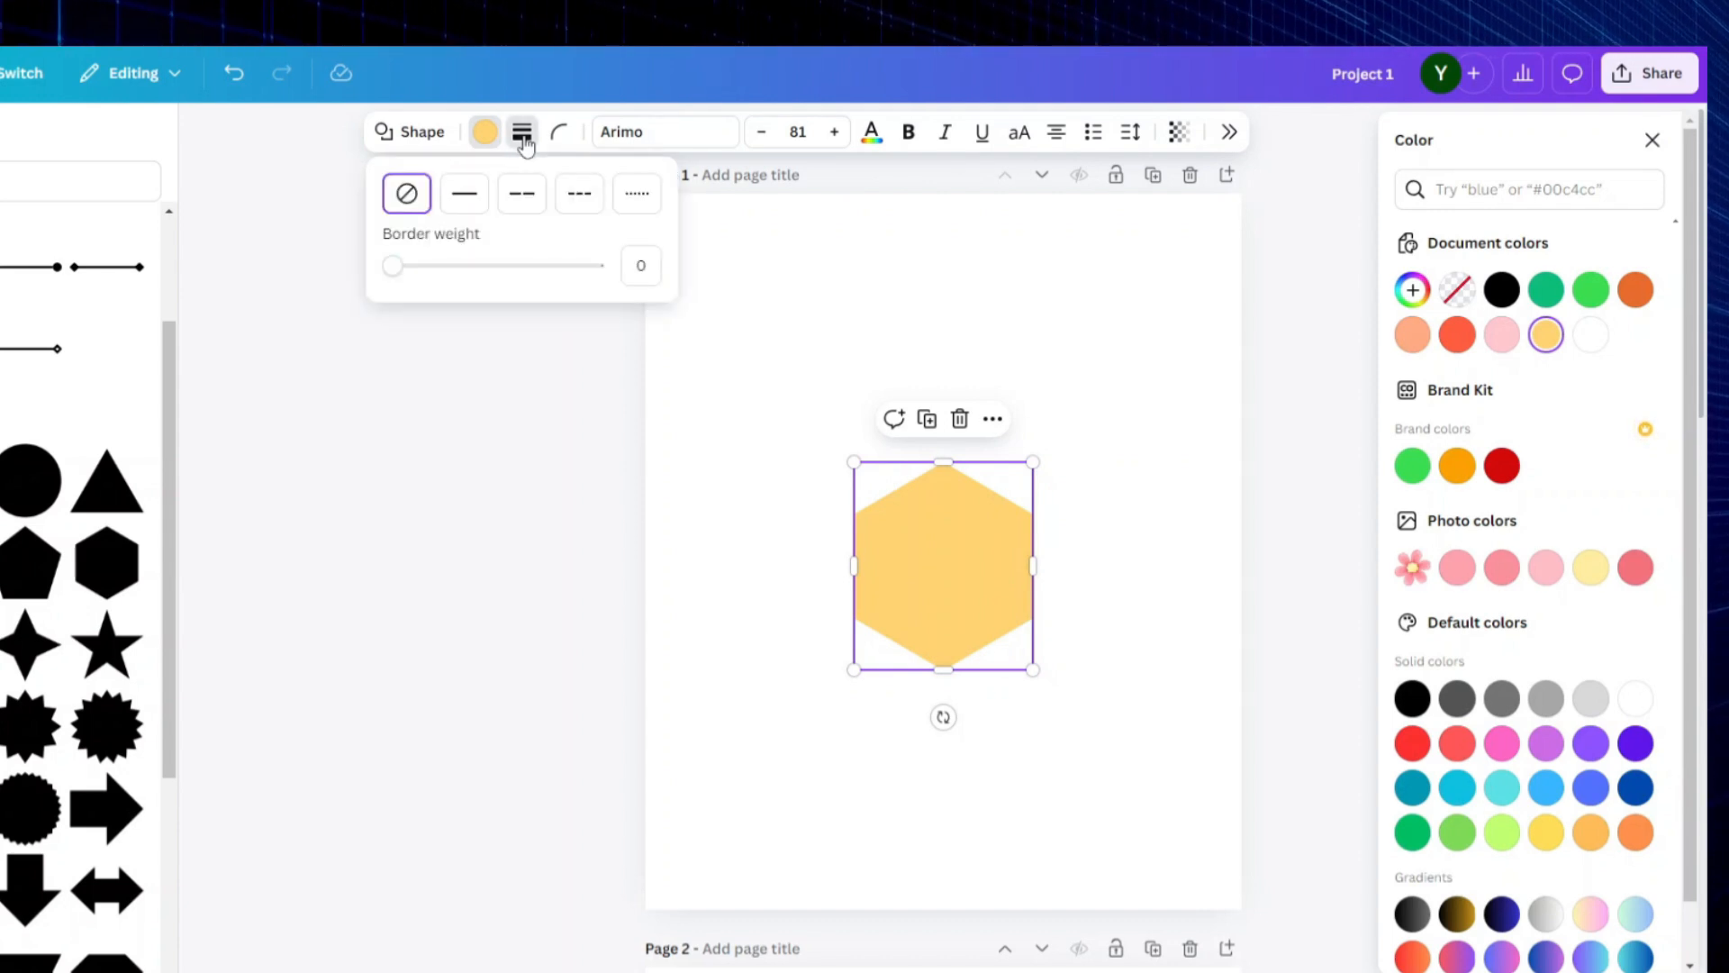
left_click(465, 195)
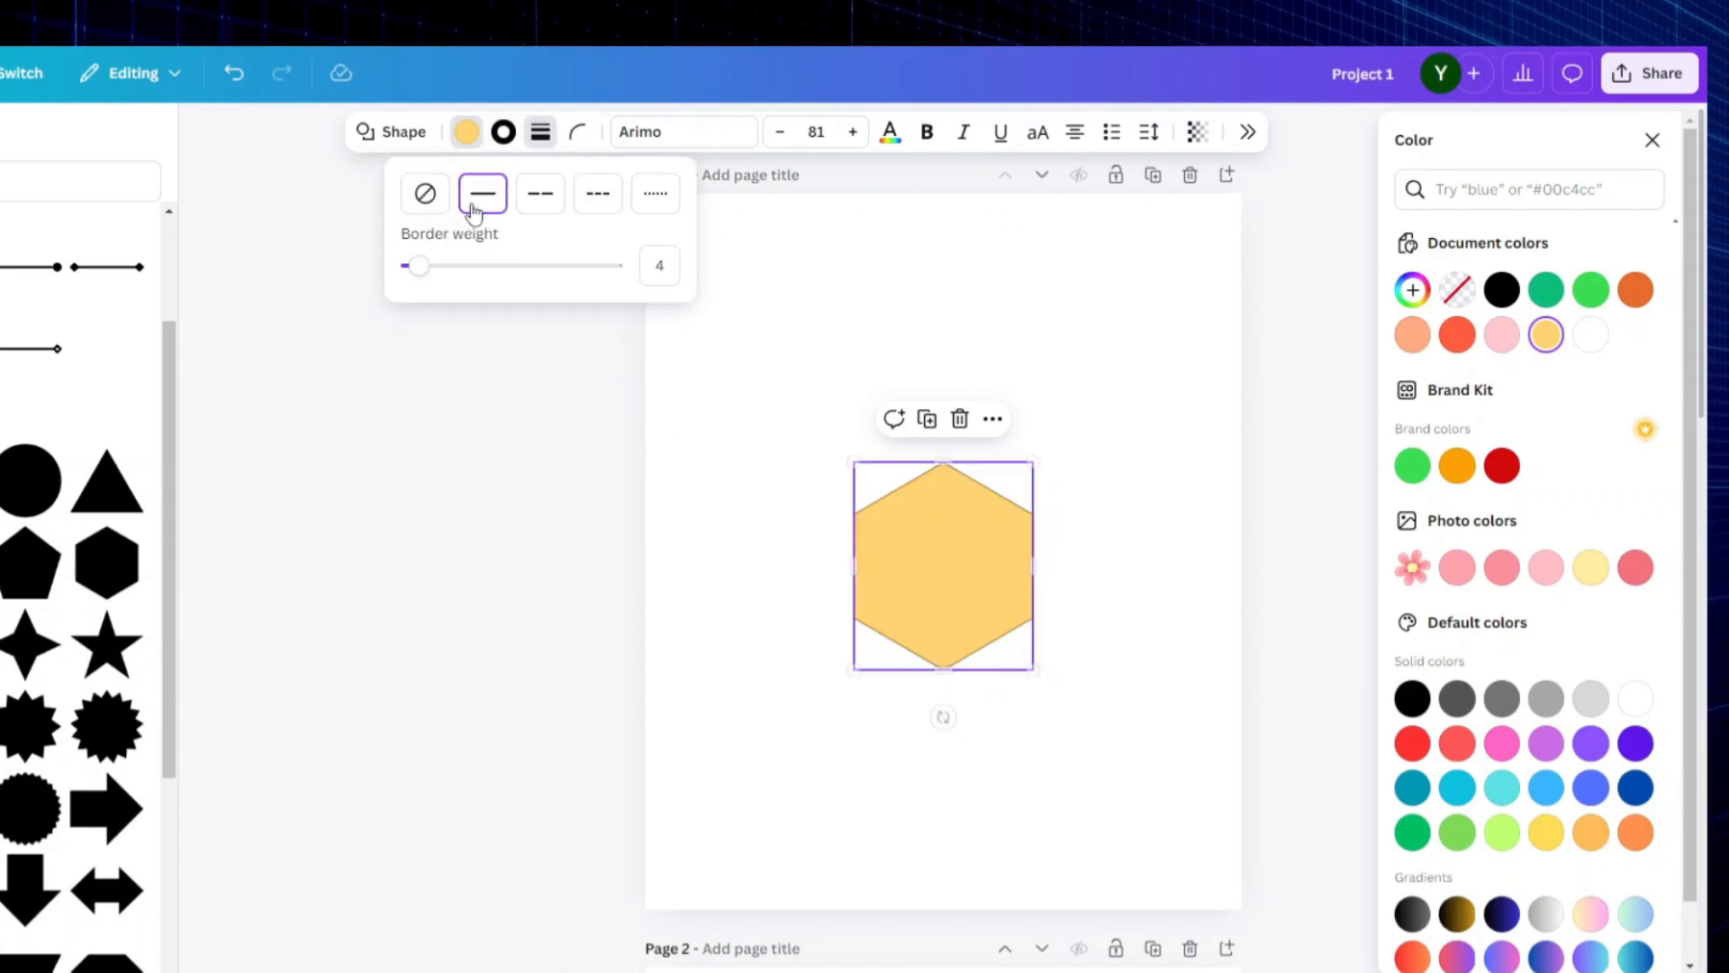
left_click(526, 200)
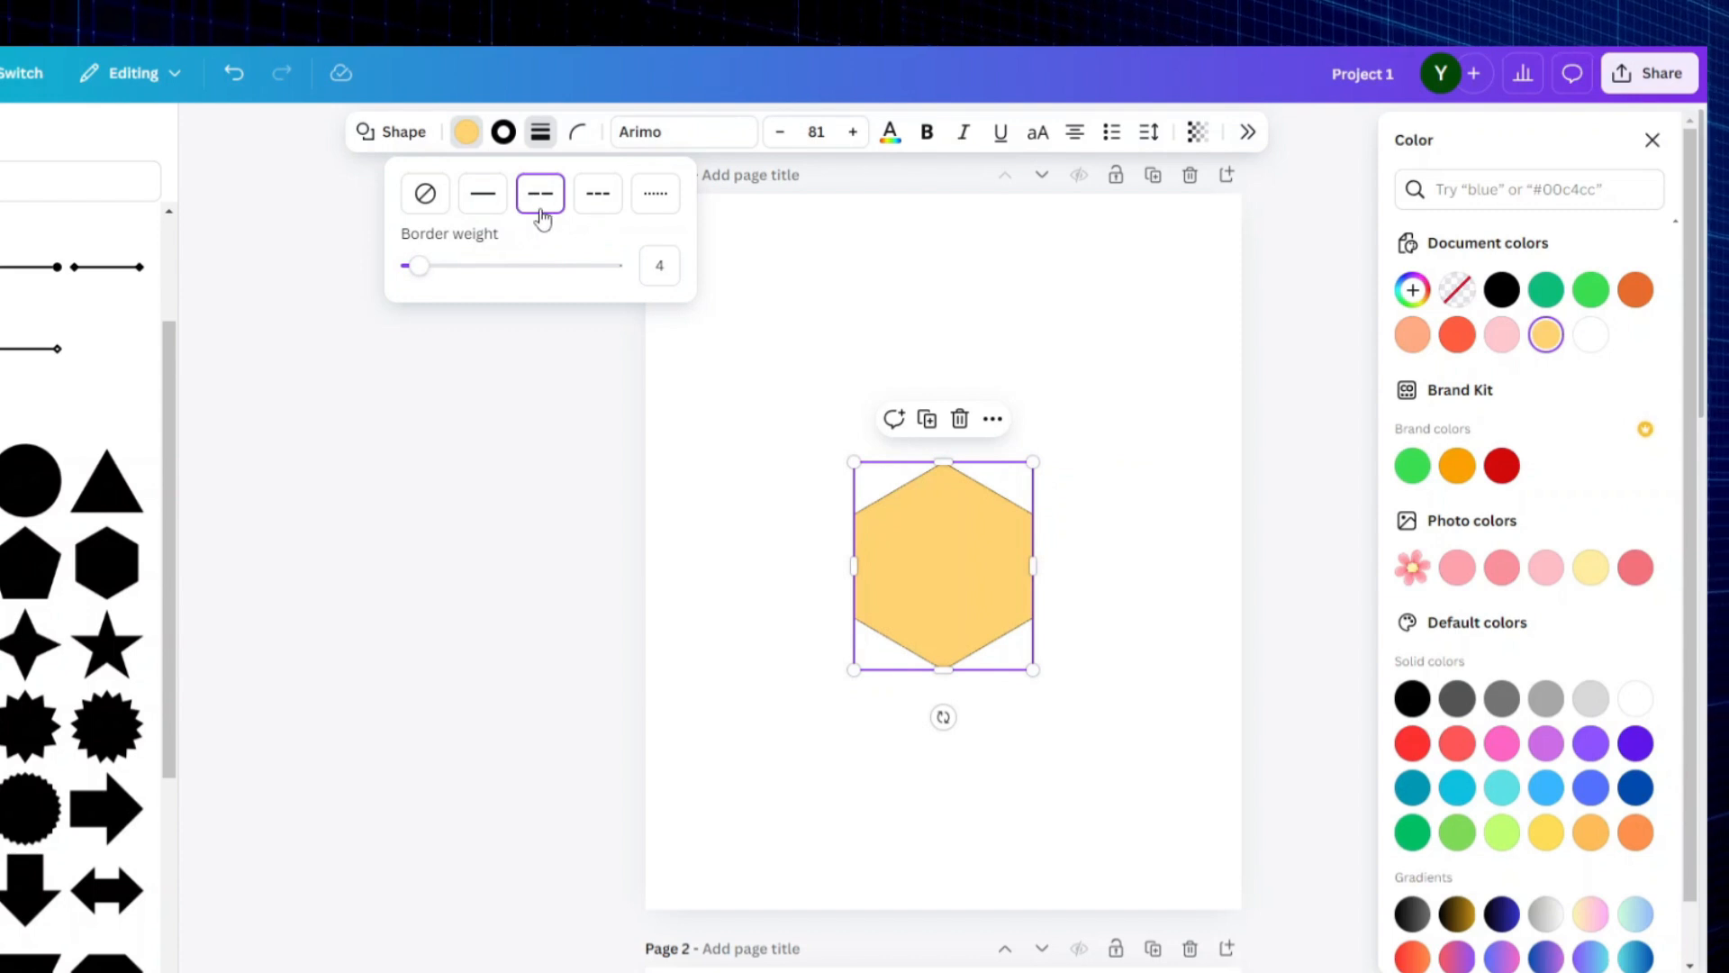
Step: Enlarge the hexagon until it takes up most of page 1
left_click_drag(1033, 462, 1161, 308)
left_click_drag(854, 669, 638, 820)
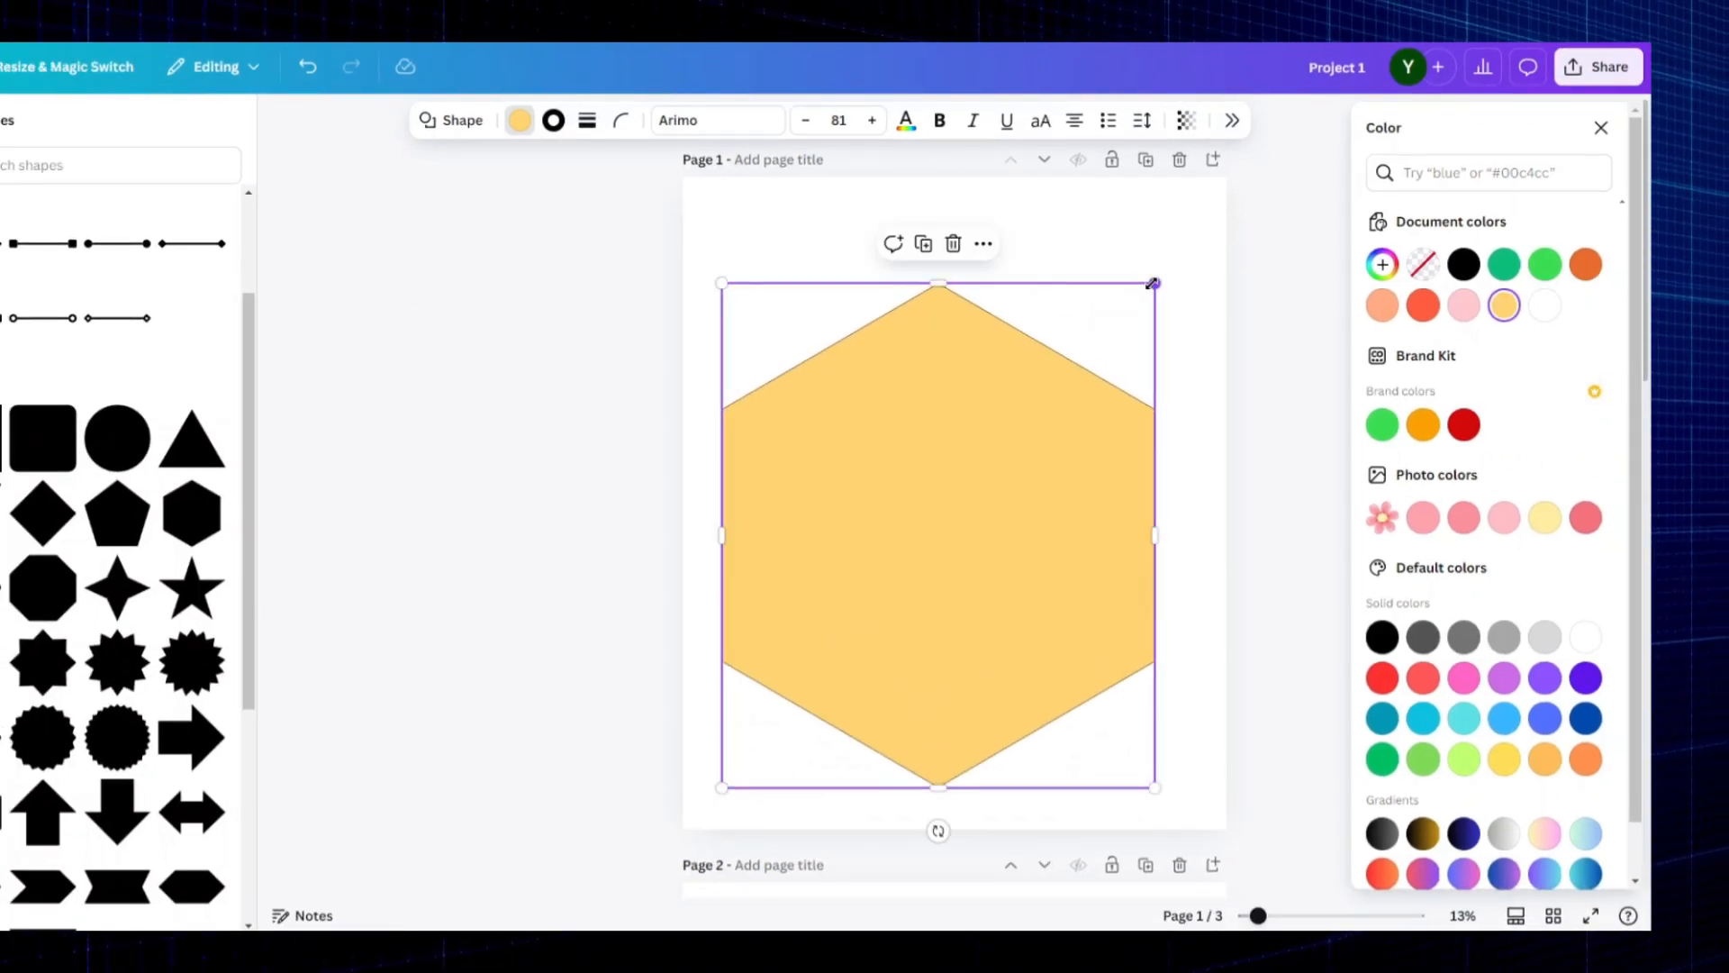
left_click_drag(1154, 282, 1184, 248)
Step: Set the hexagon's border to a solid line of weight 20 and color it cobalt blue #004aad
left_click(587, 120)
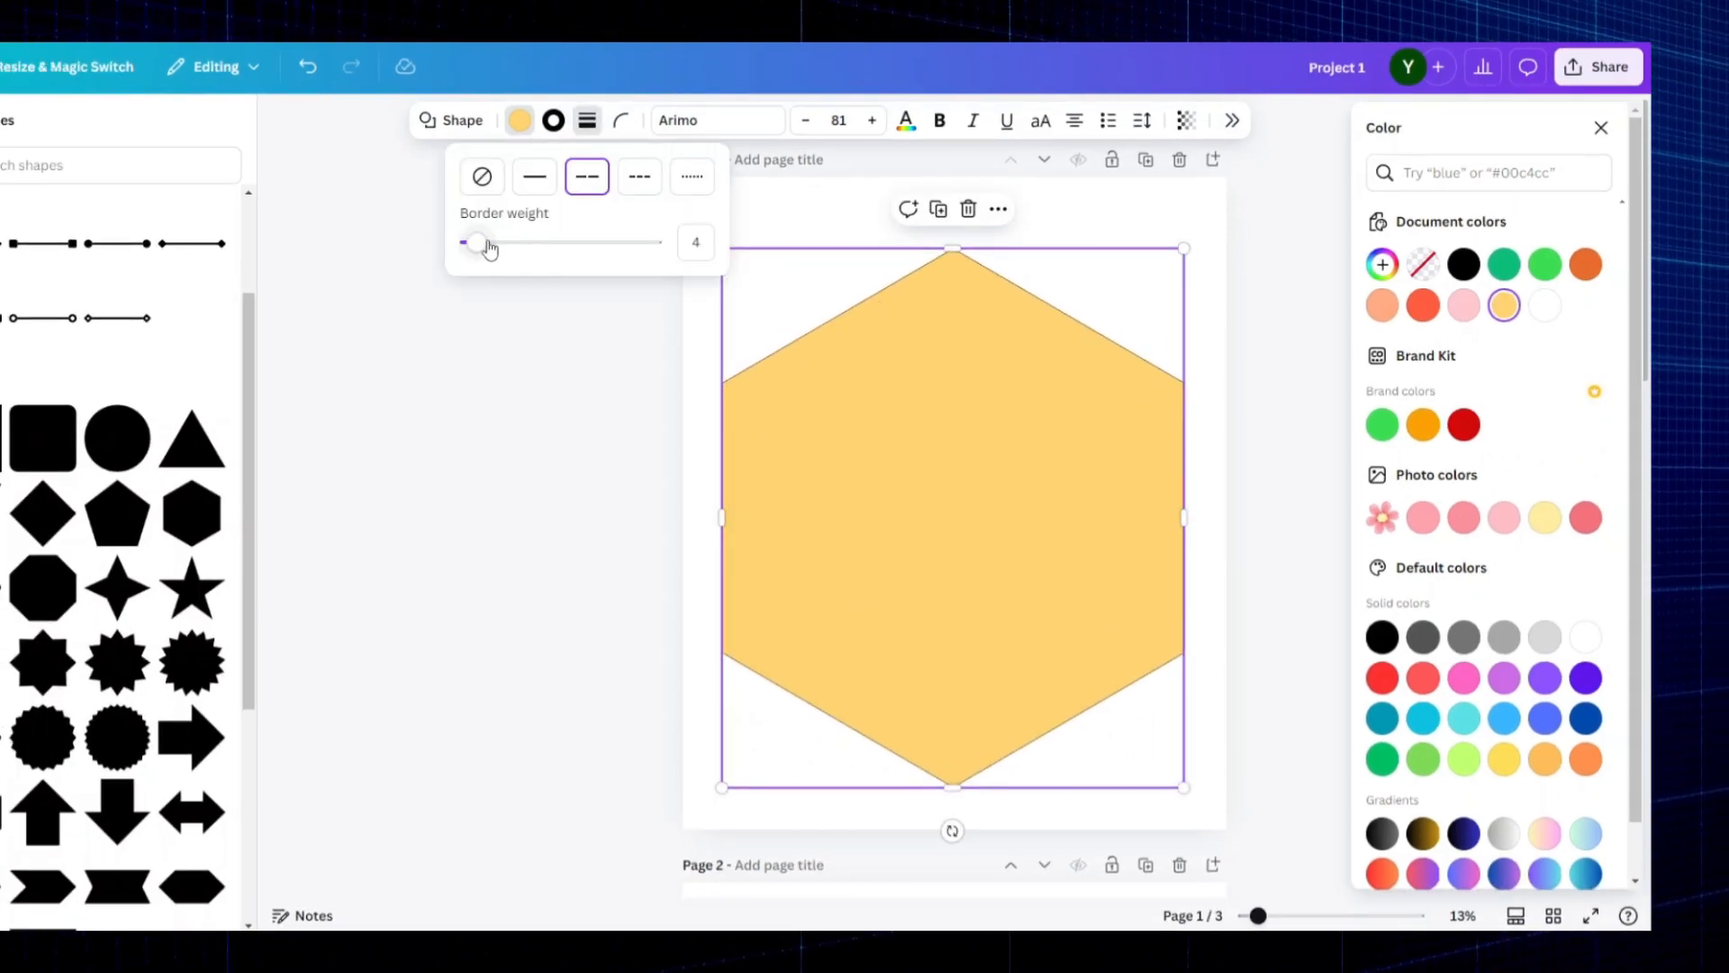
left_click_drag(477, 247, 525, 249)
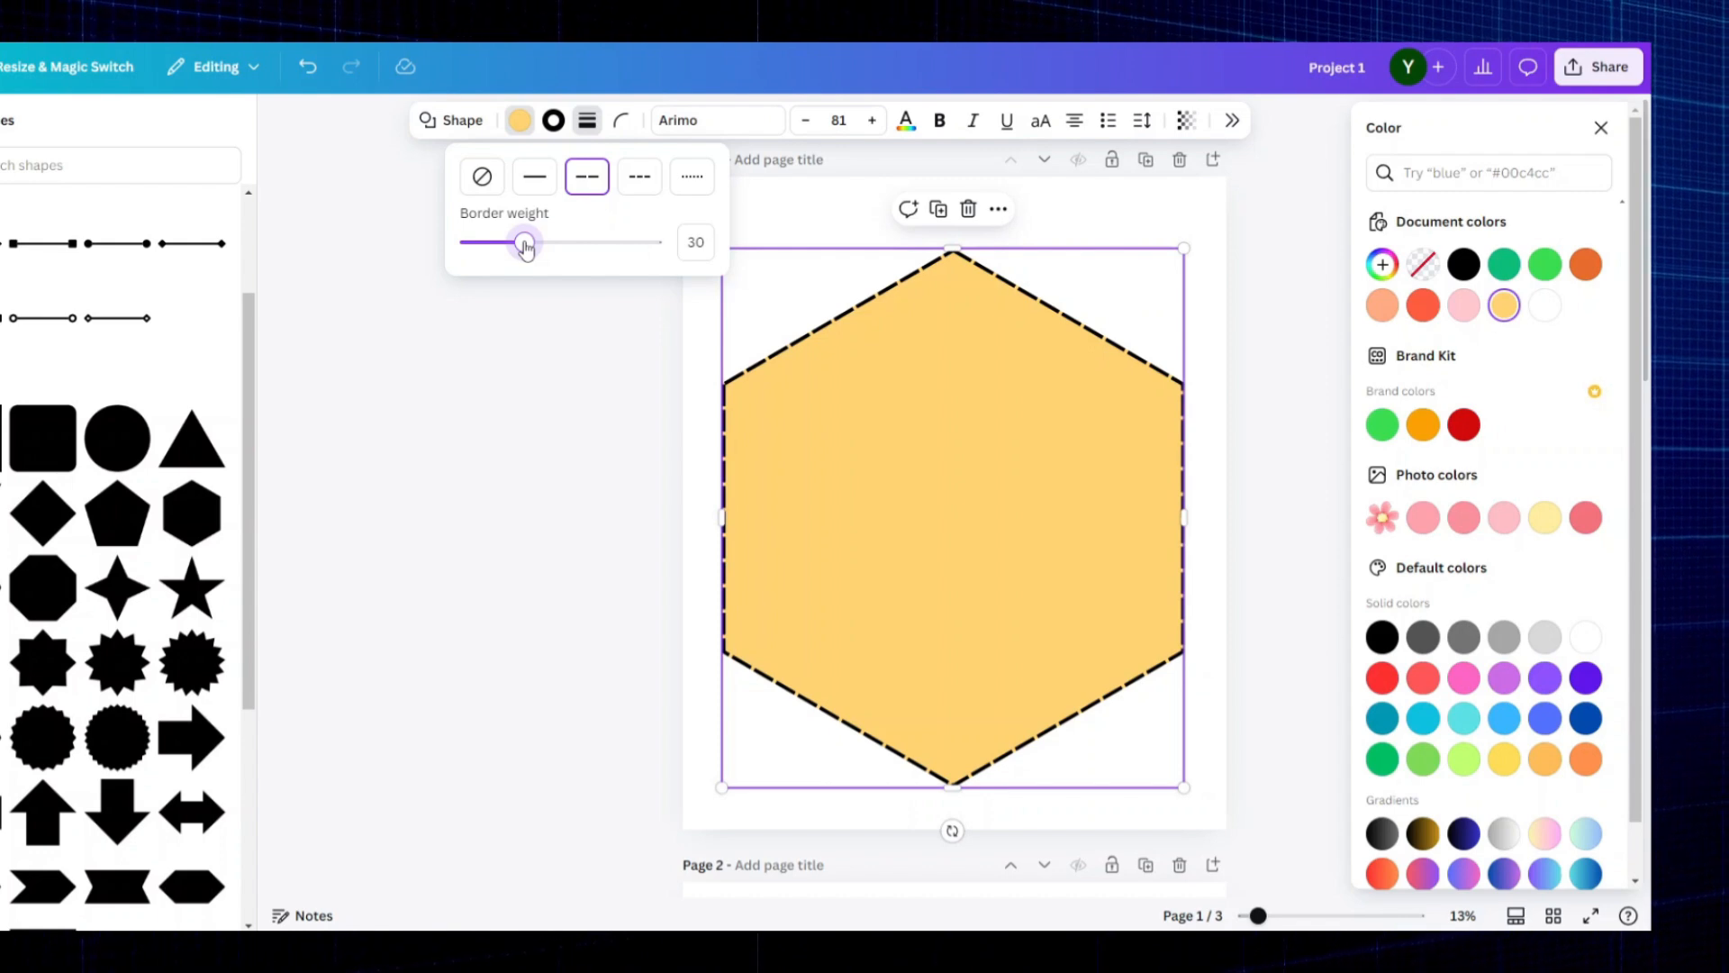
mouse_move(525, 248)
left_mouse_down()
mouse_move(542, 255)
mouse_move(506, 249)
left_mouse_up()
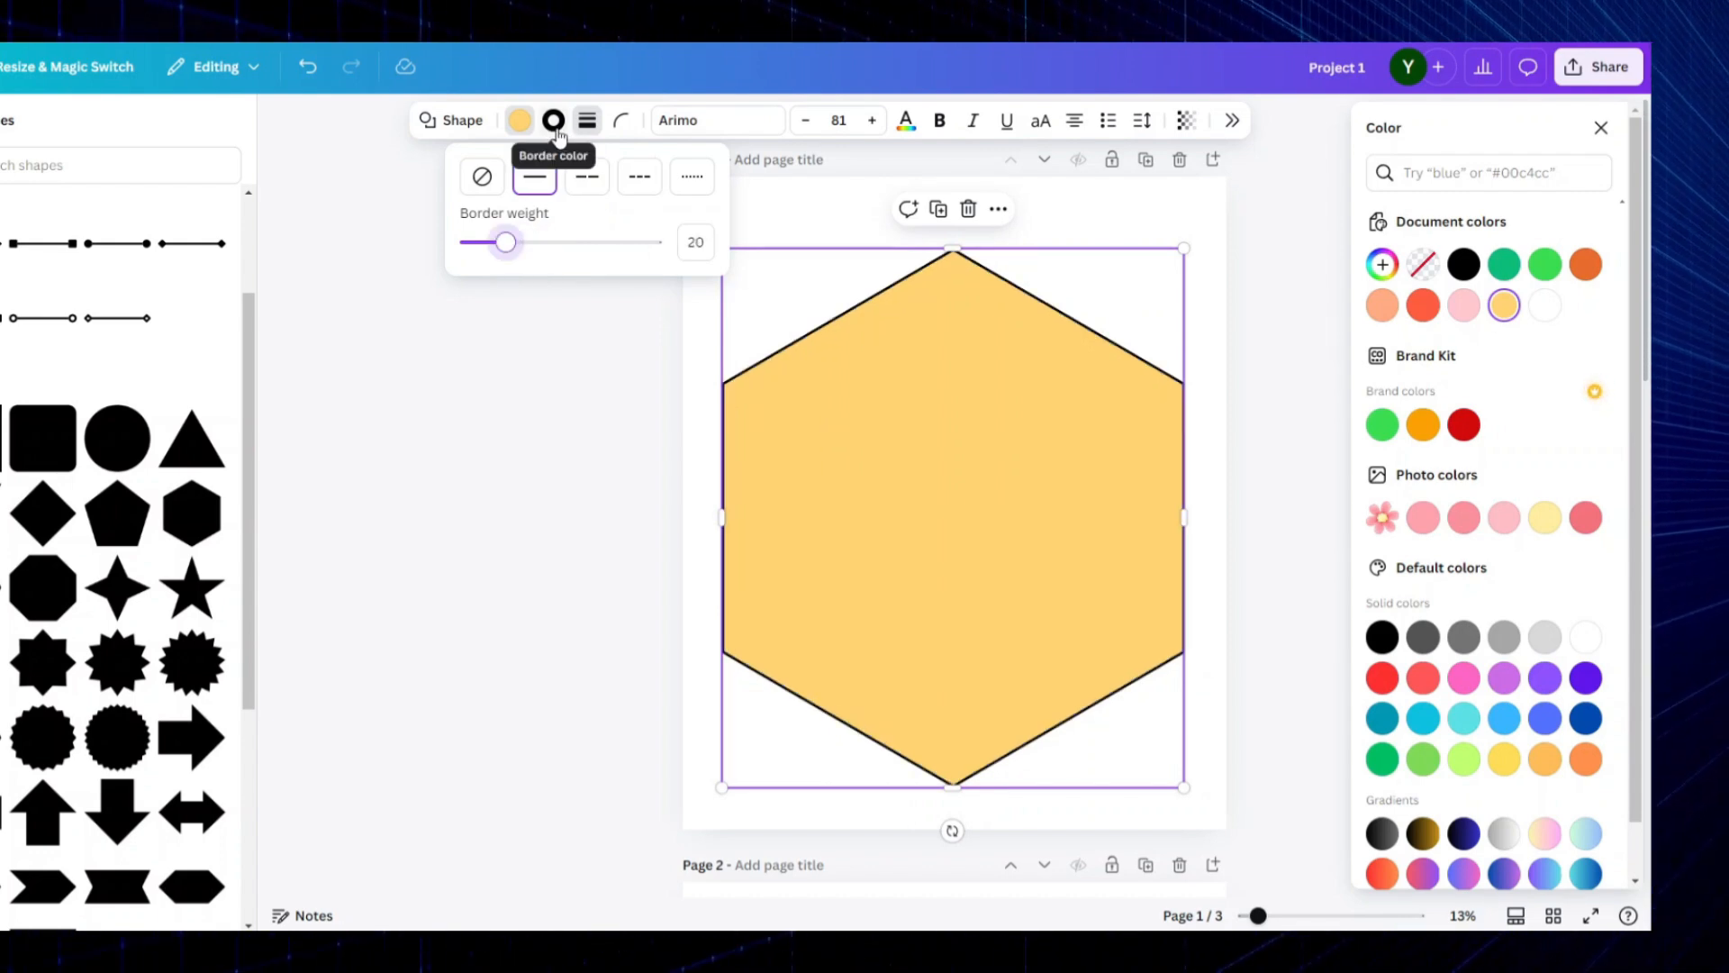
left_click(556, 131)
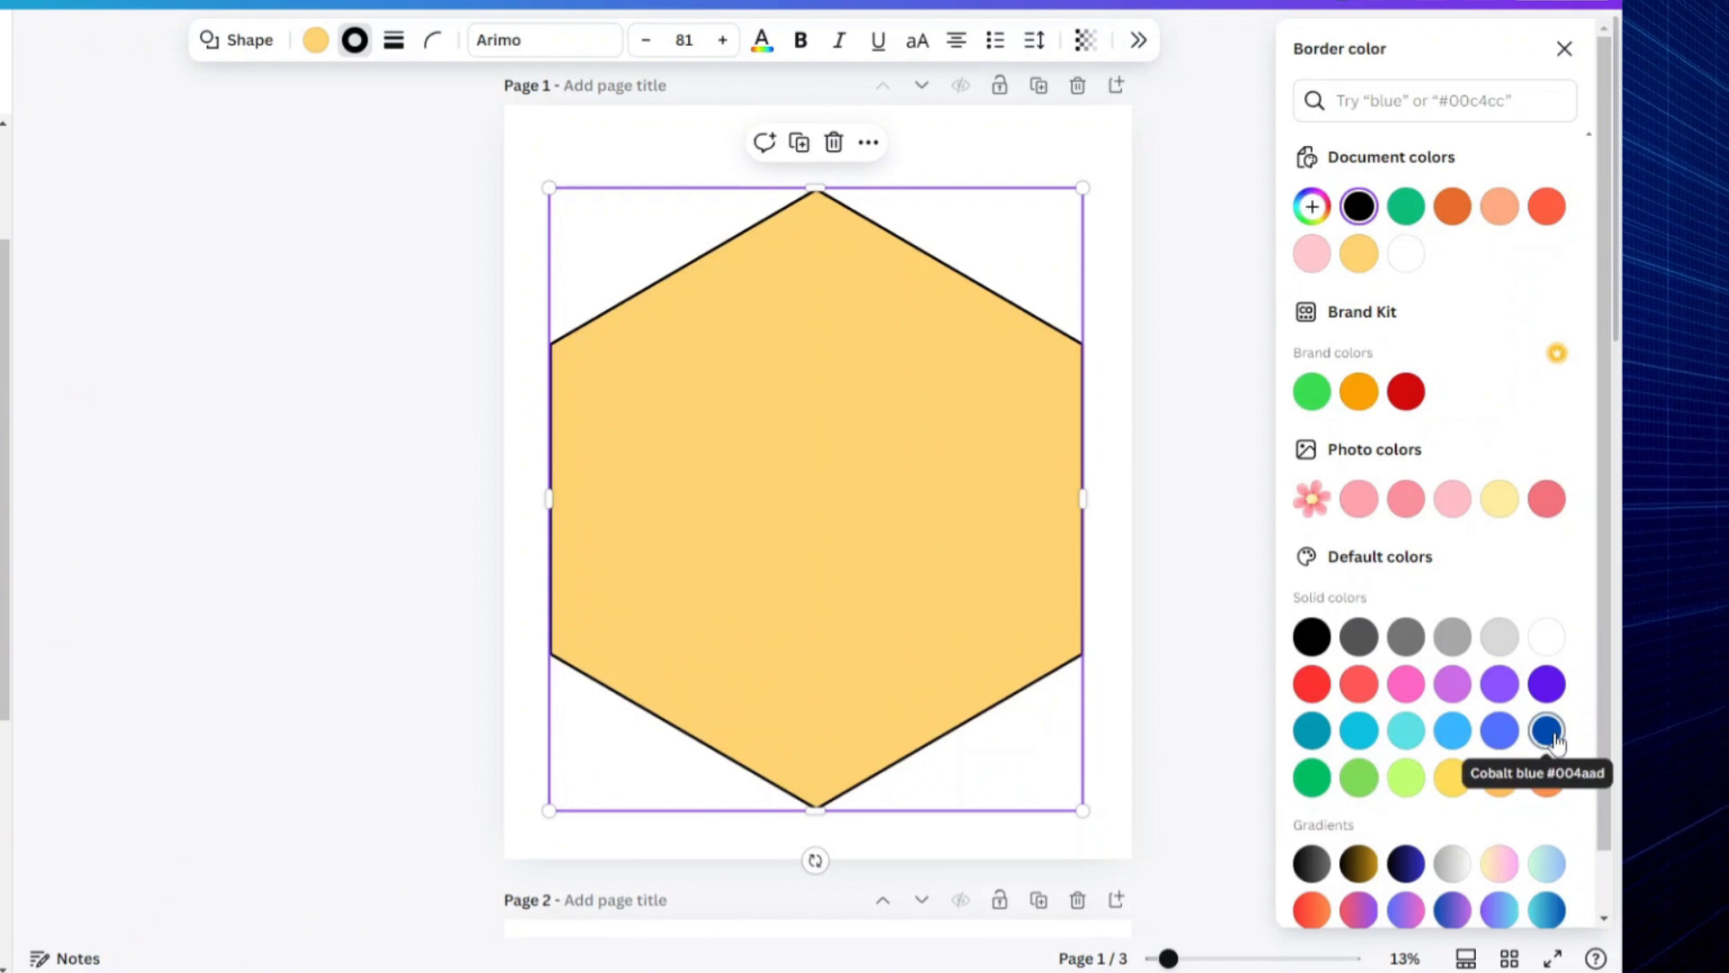
left_click(1546, 730)
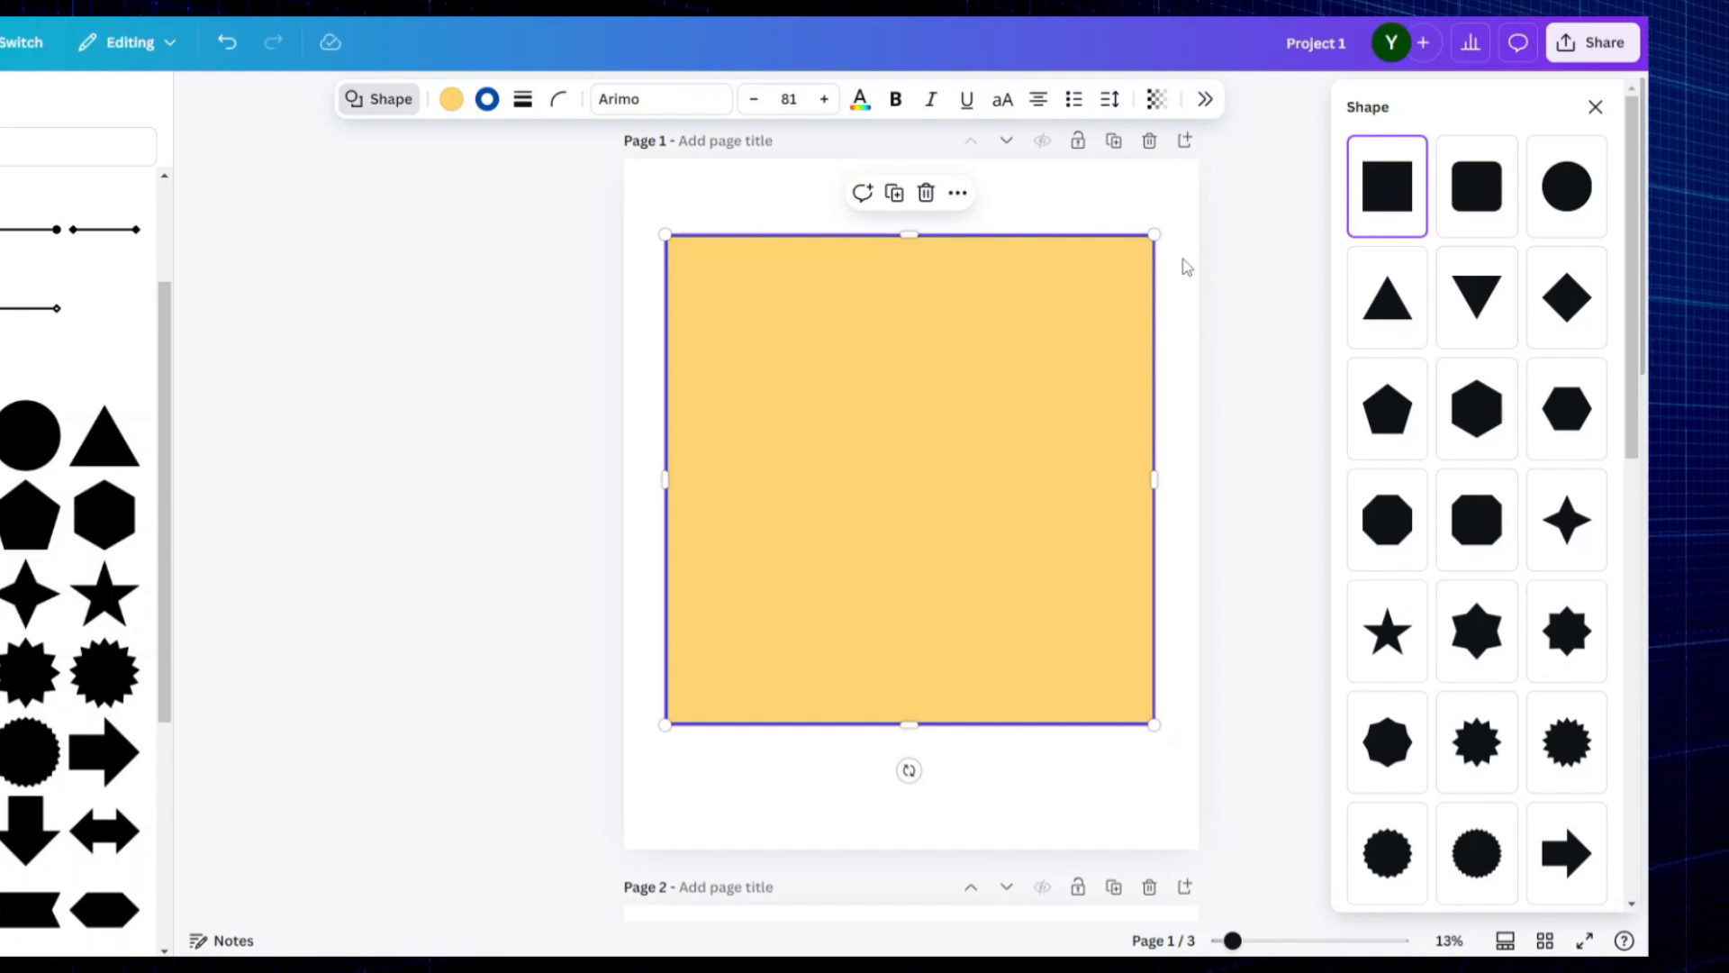
Step: Set the corner rounding of the yellow square to 94
left_click(1172, 275)
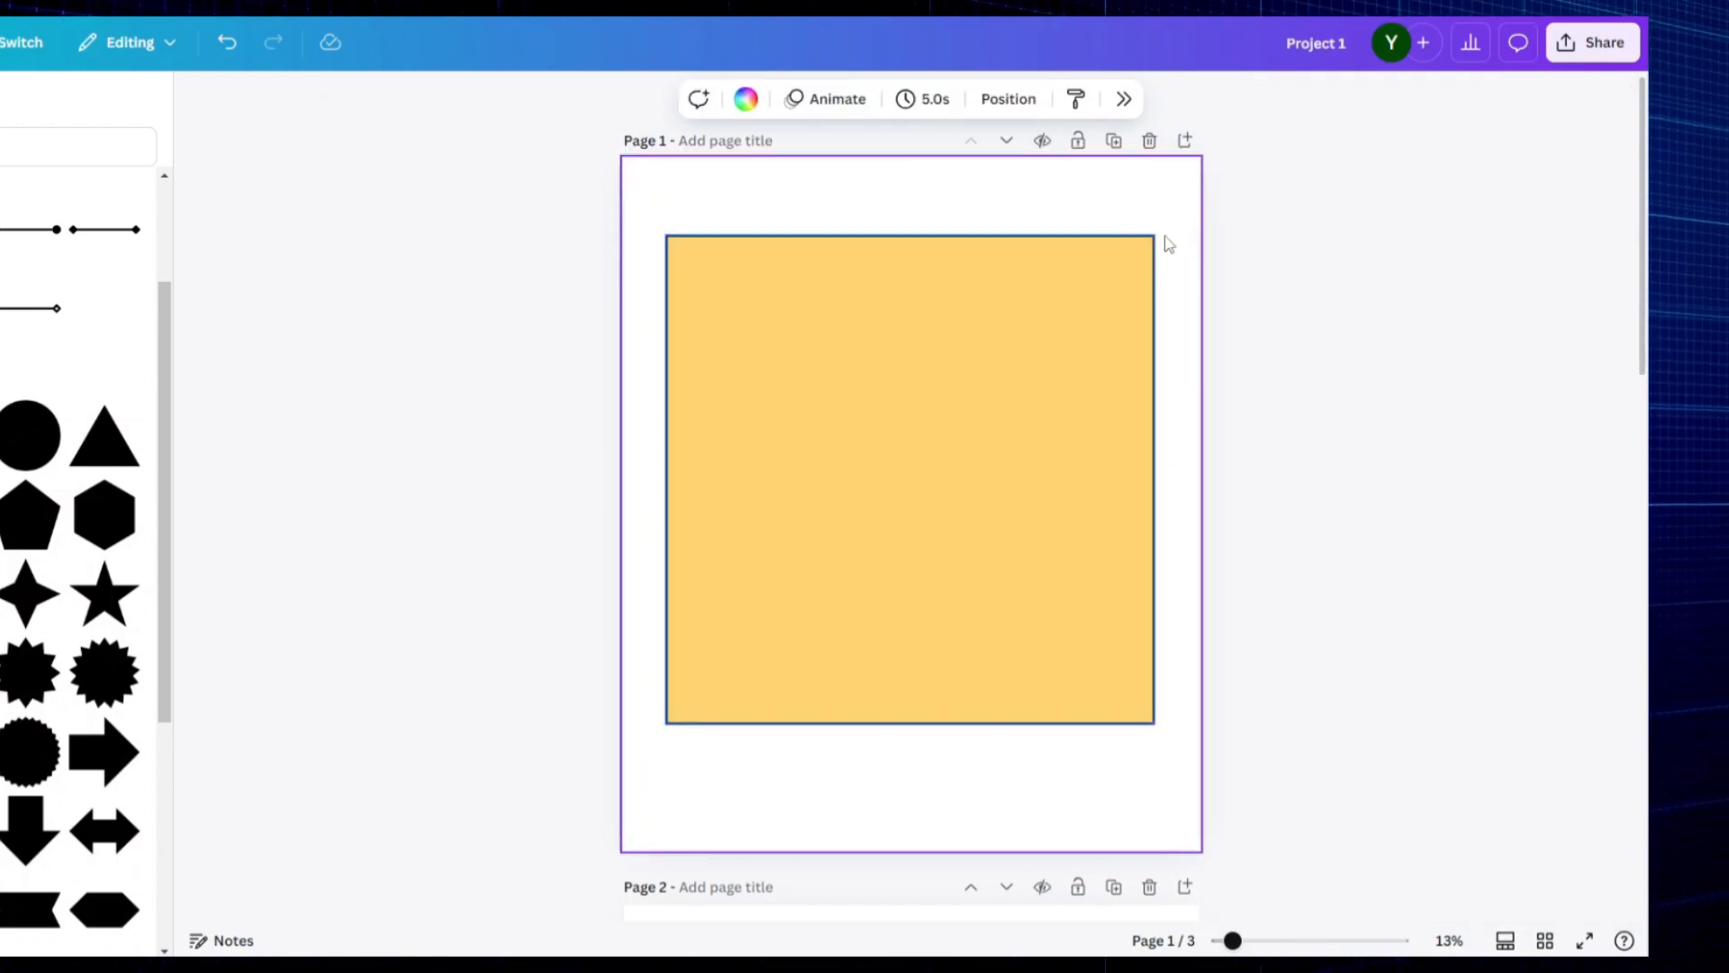
left_click(1142, 263)
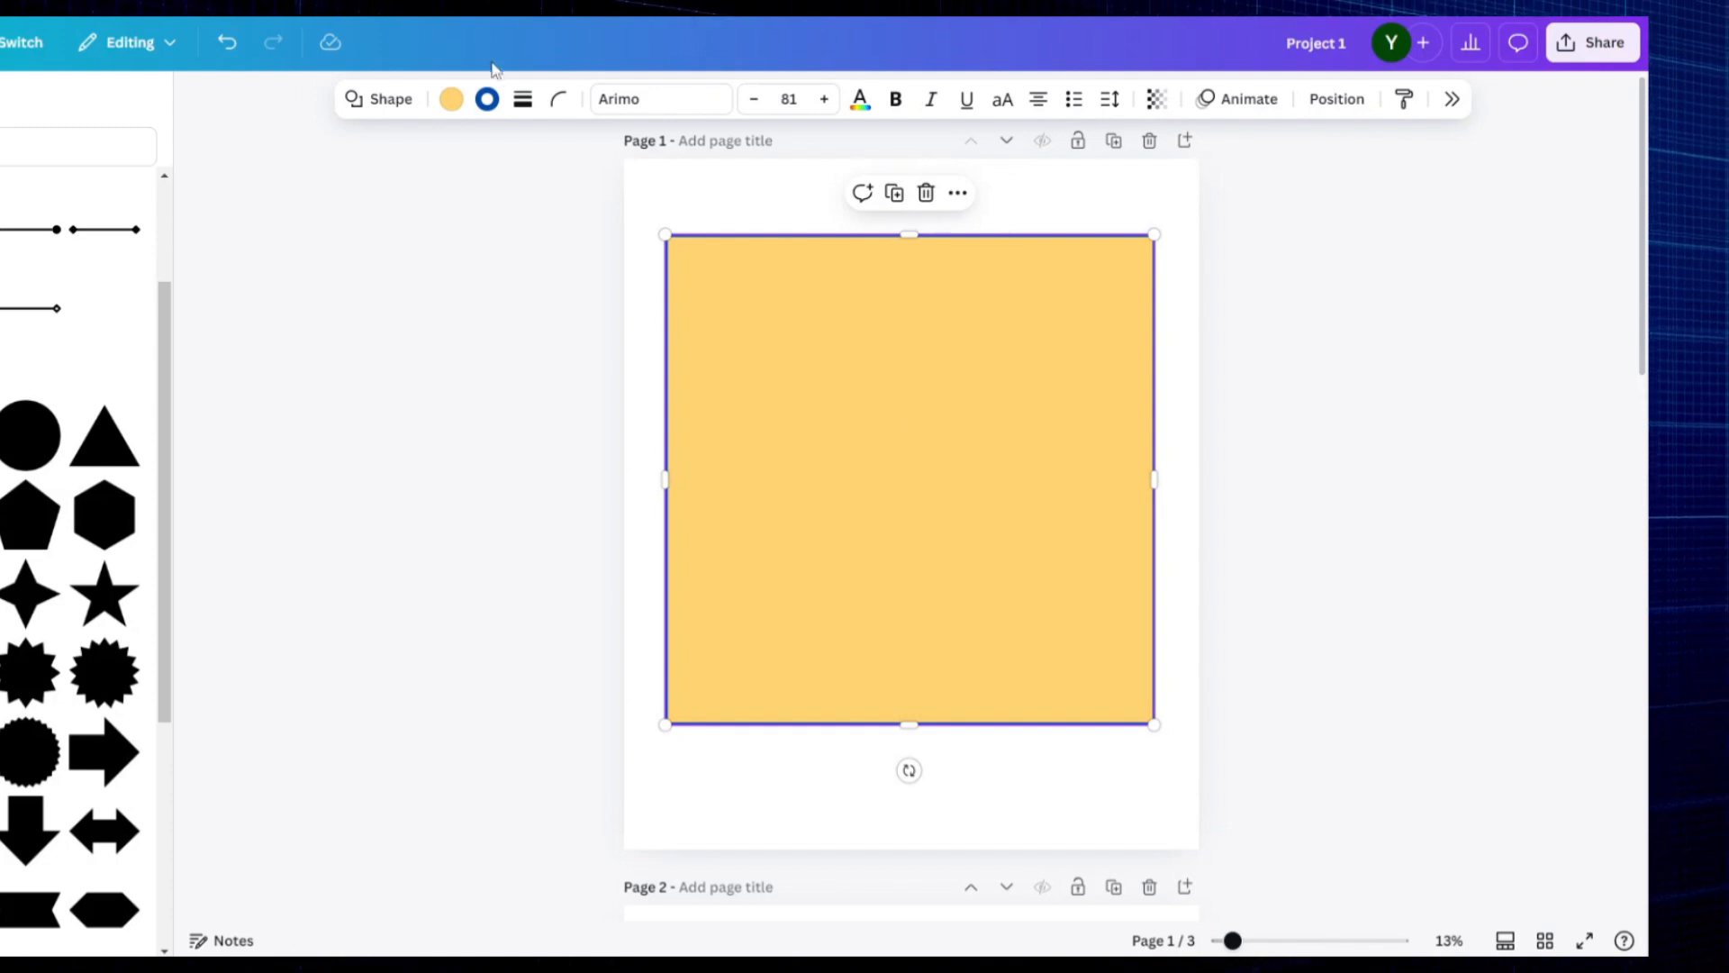
left_click(558, 99)
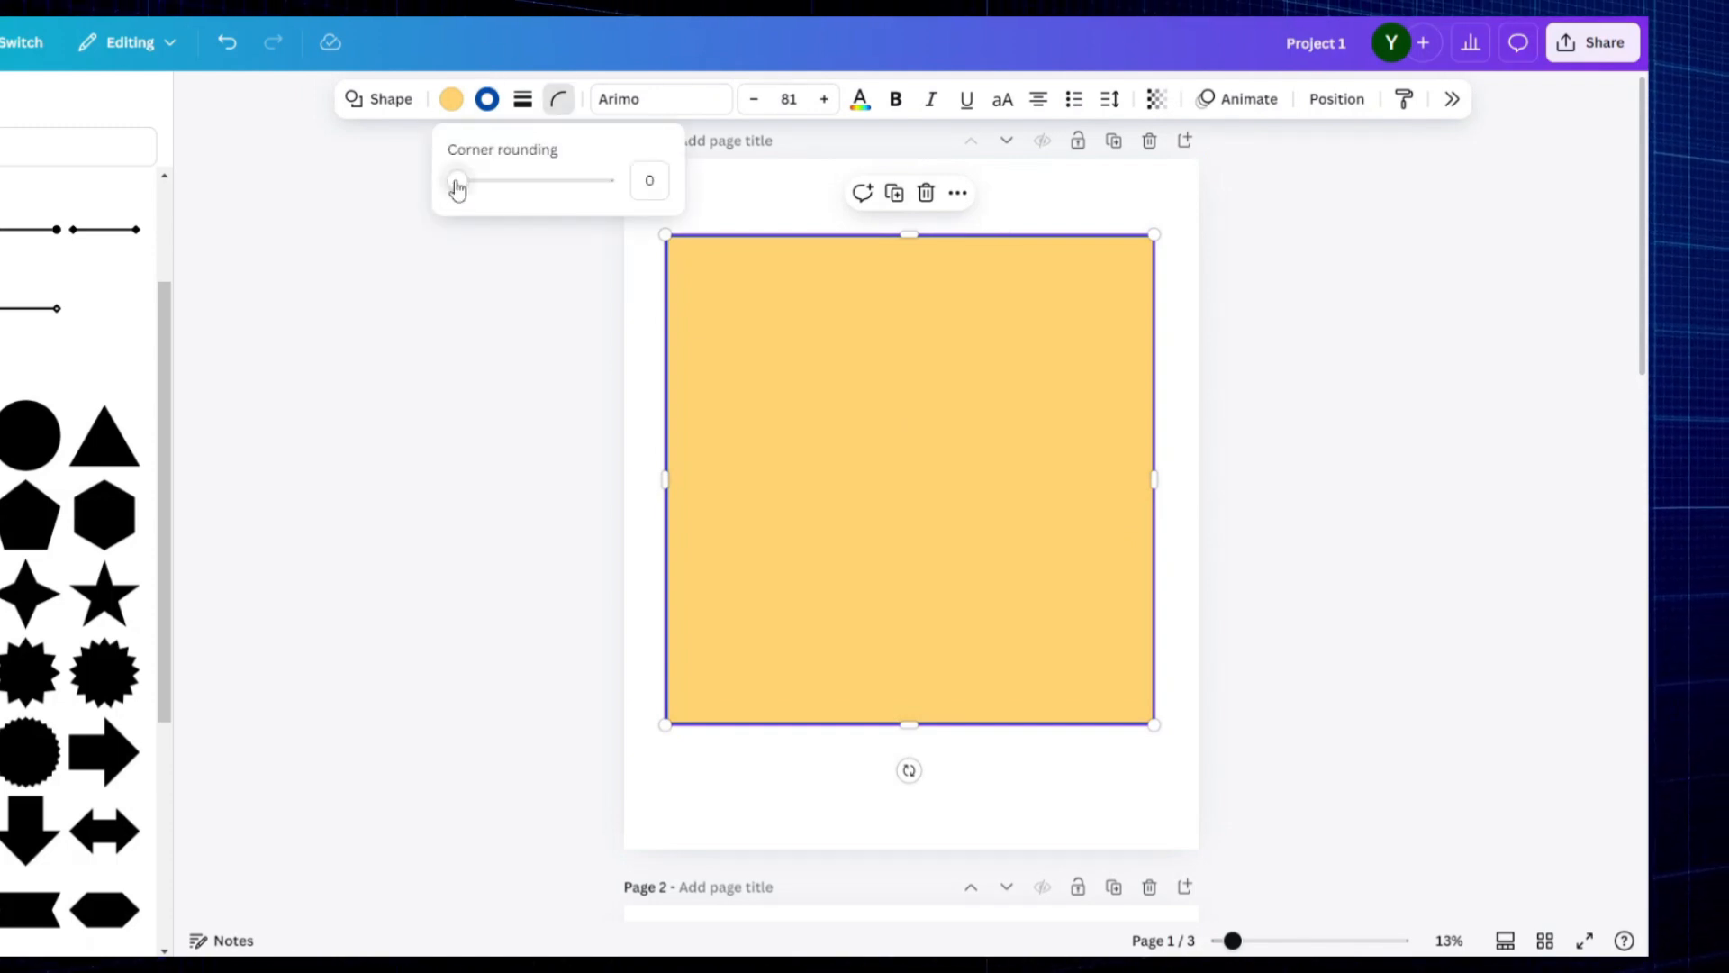
left_click_drag(457, 187, 586, 198)
Step: Enter the text "SUBSCRIBE" inside the square
left_click(909, 483)
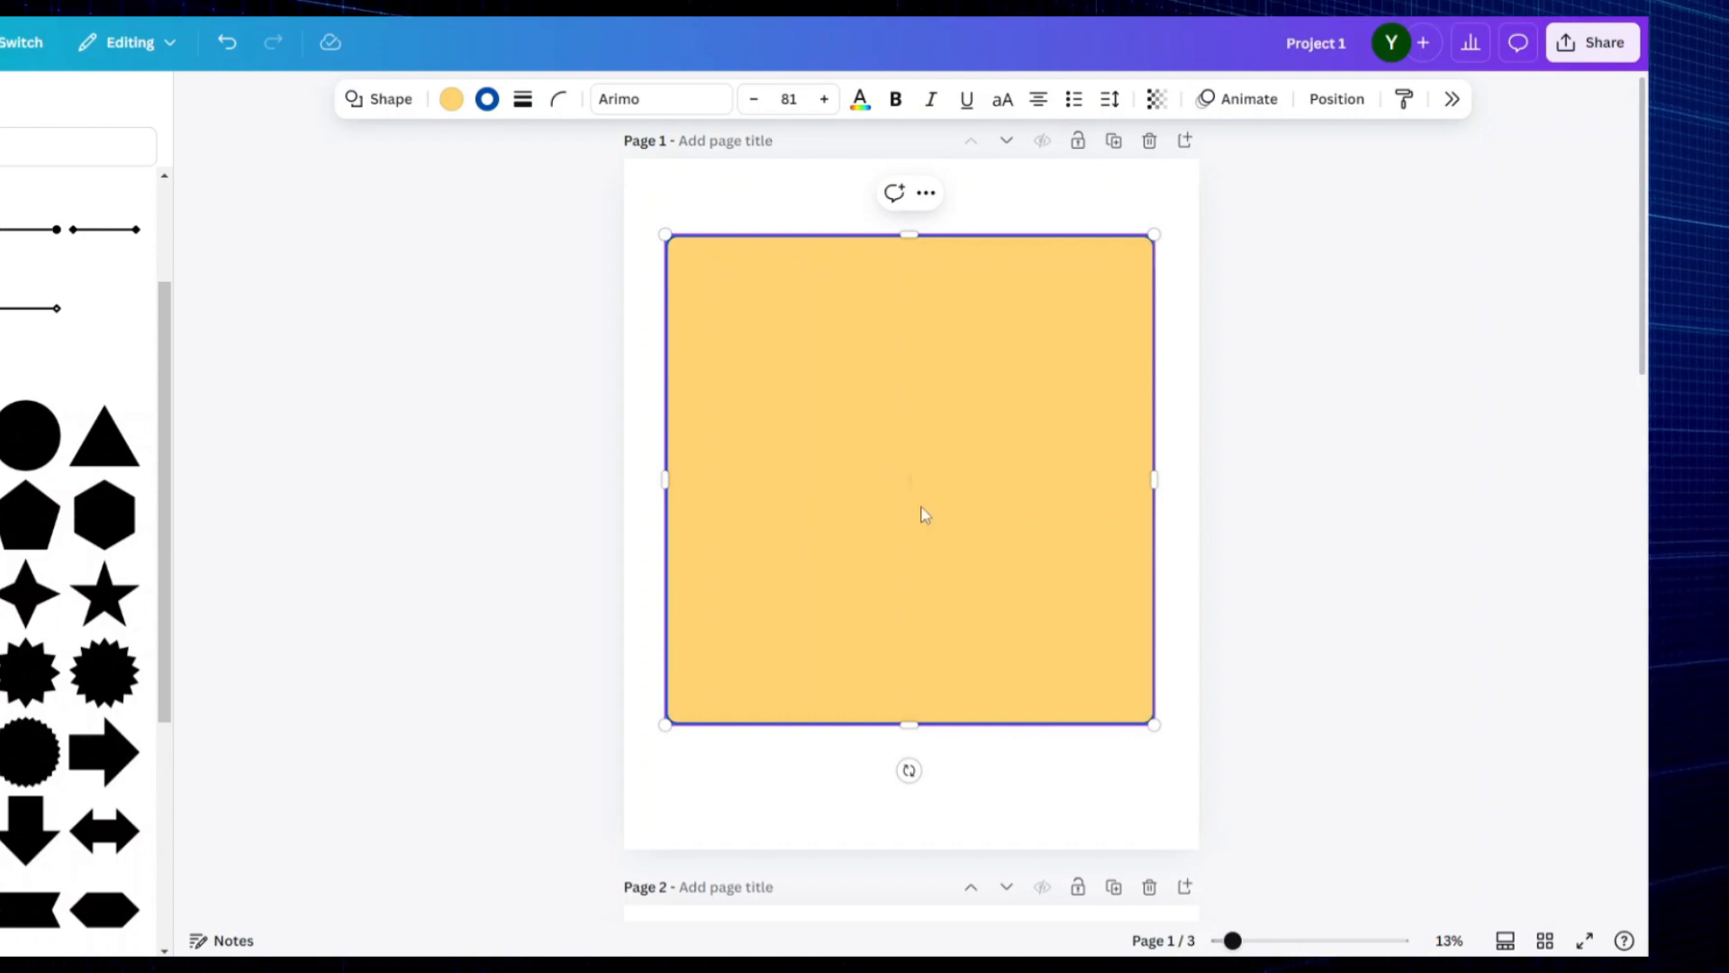
type("BS")
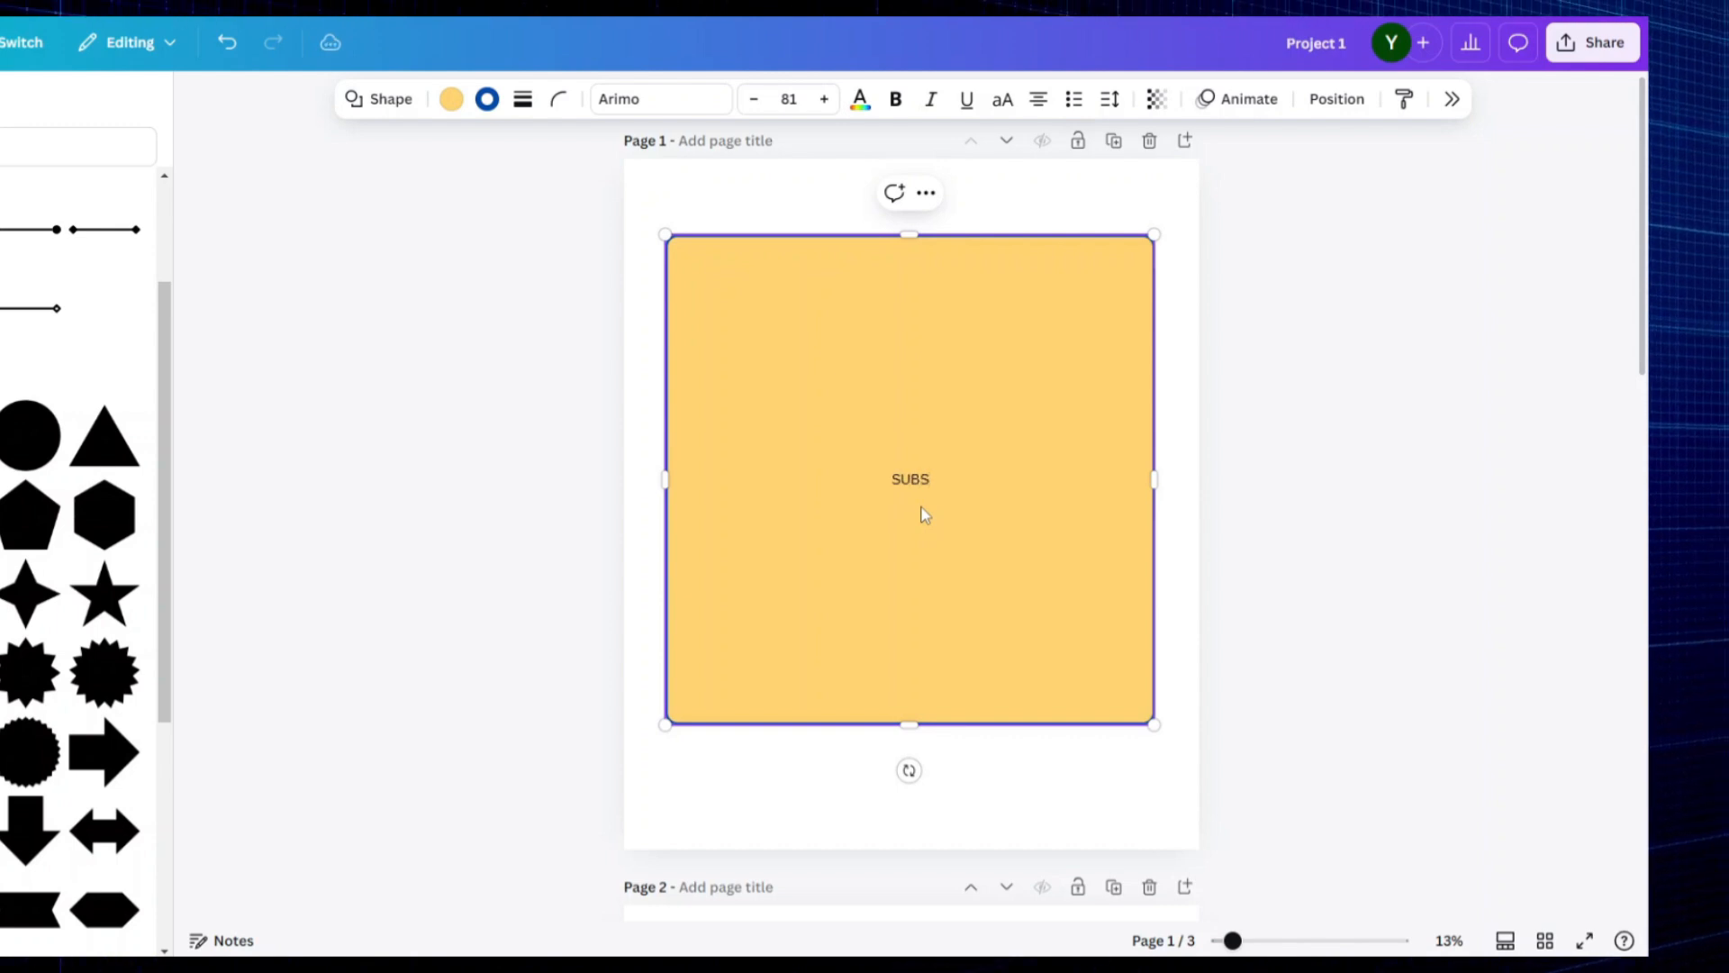
type("CRIBE")
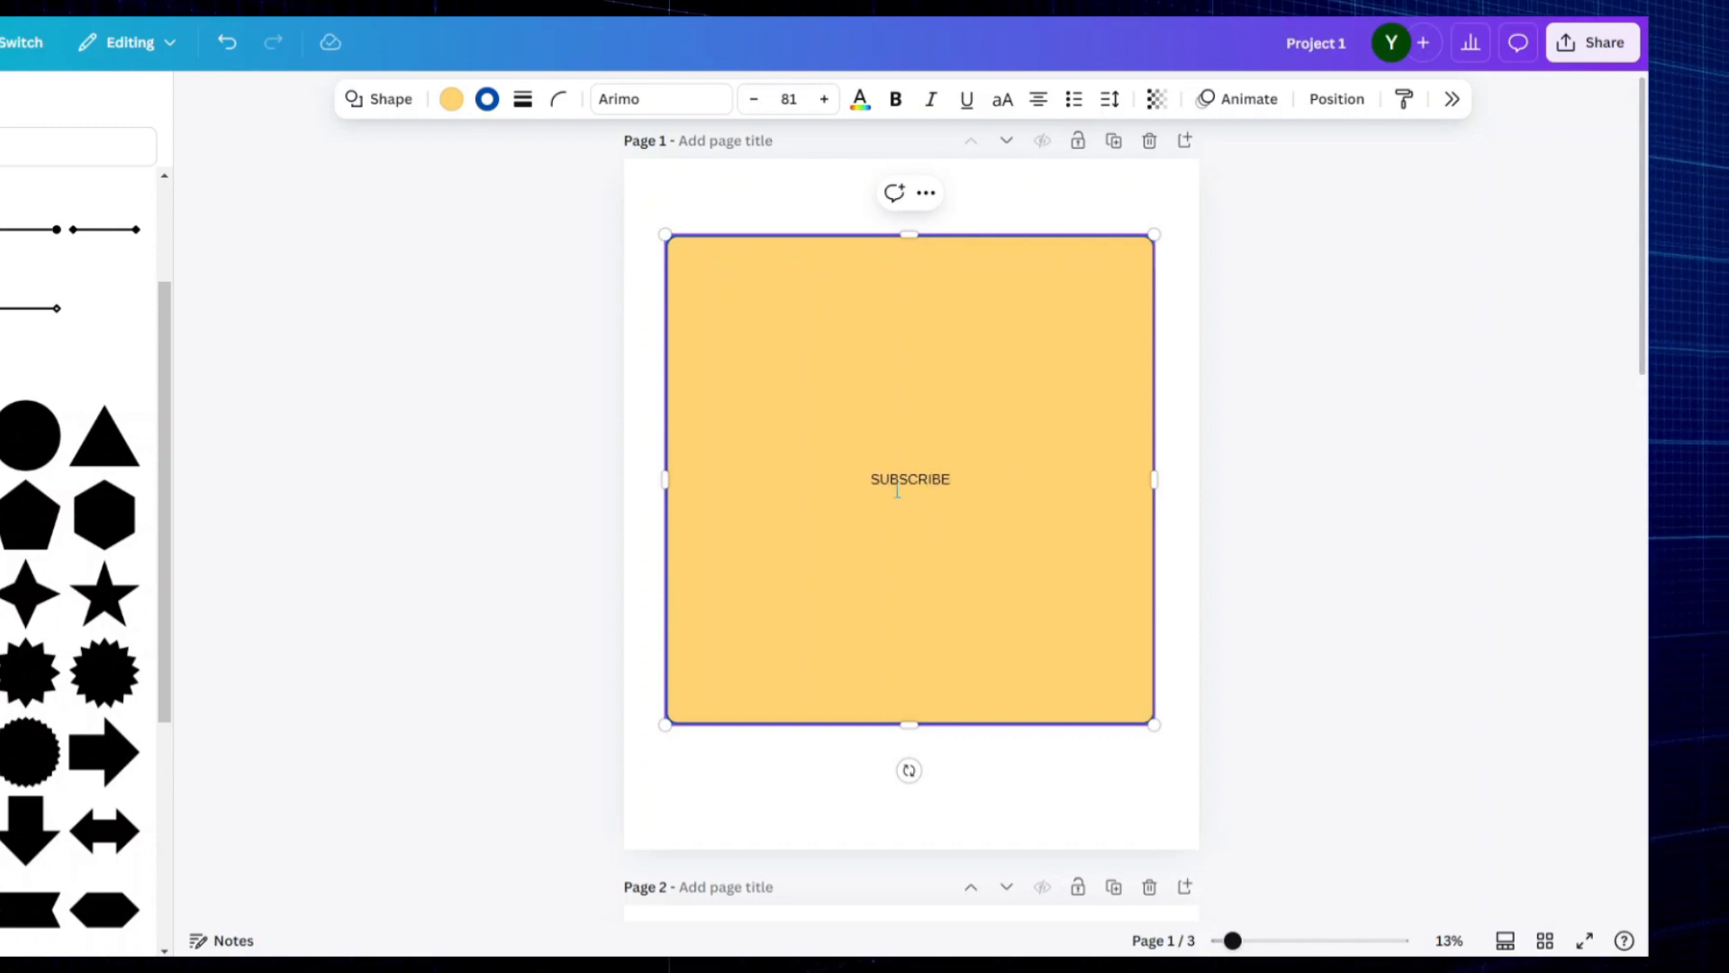
Step: Set the SUBSCRIBE text to the Mango AC font at size 400
left_click(630, 98)
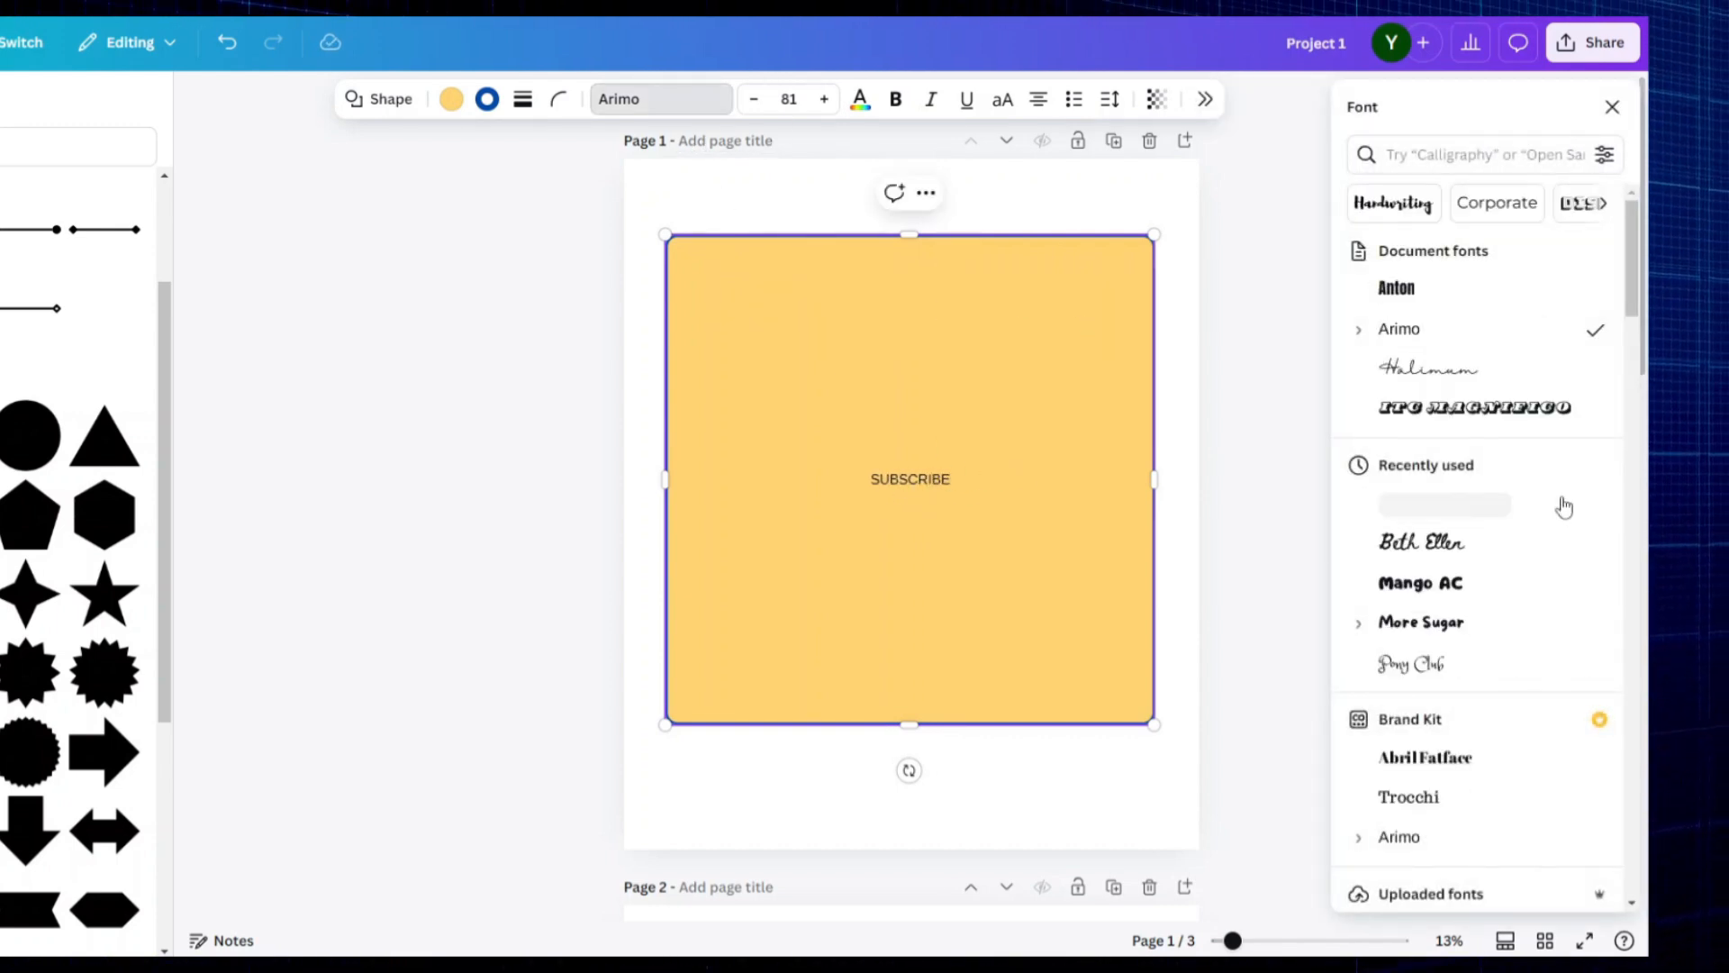
left_click(1444, 587)
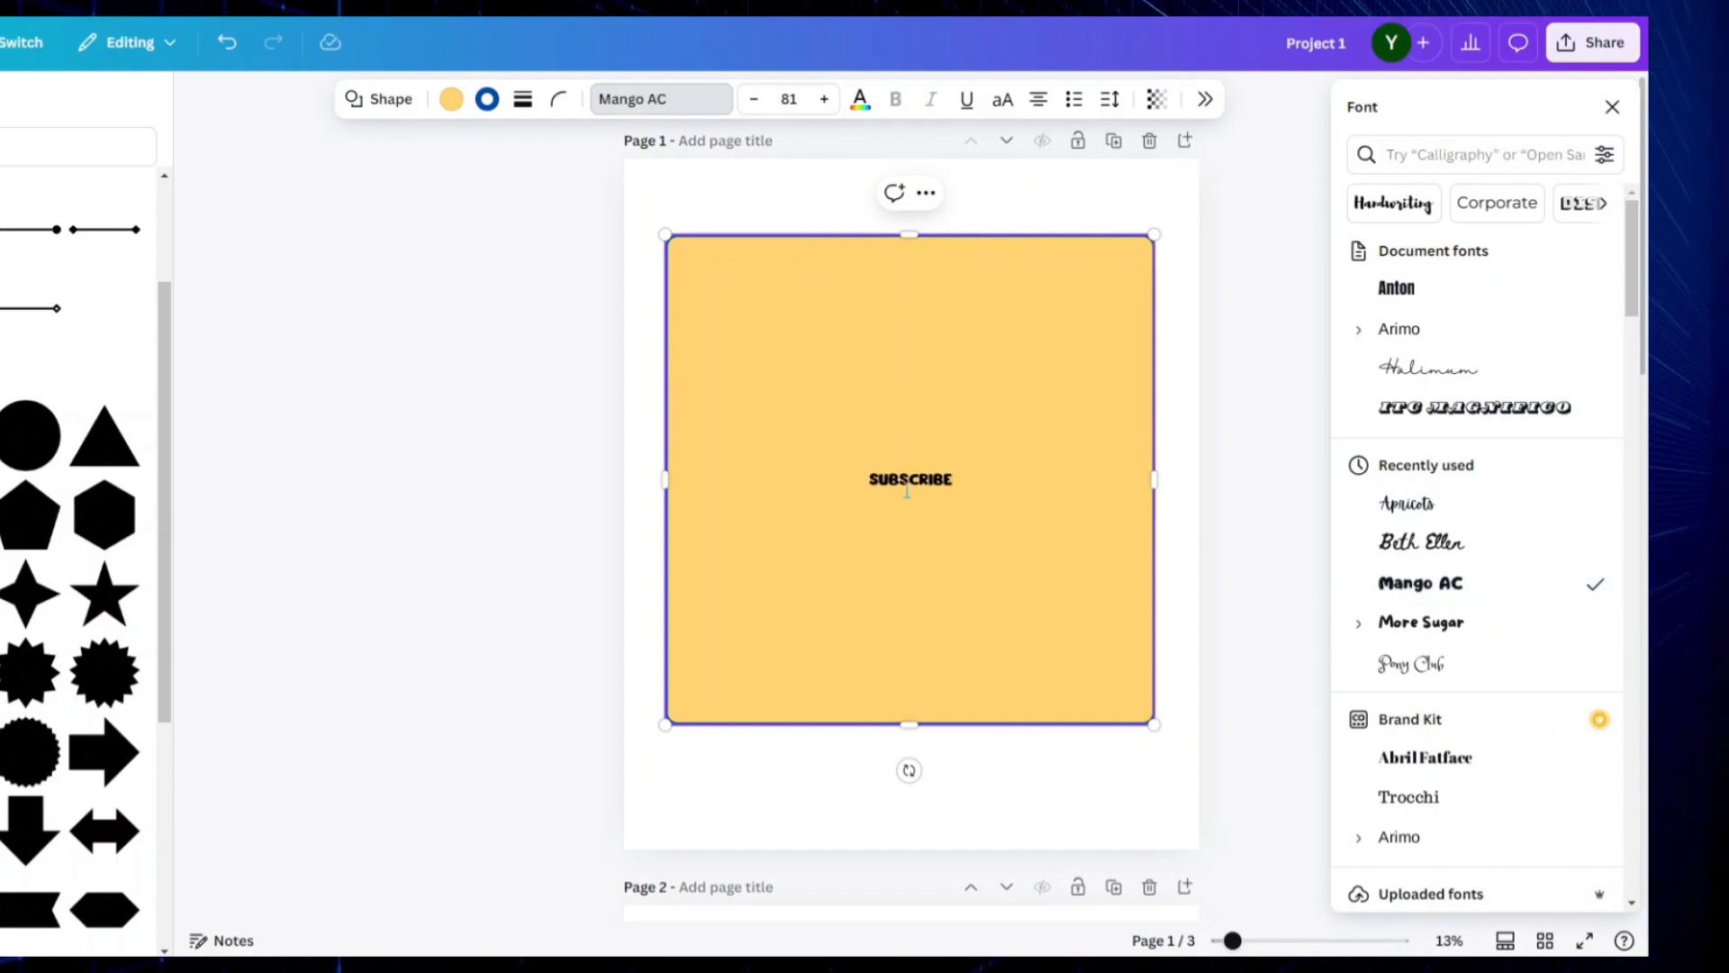
left_click(824, 99)
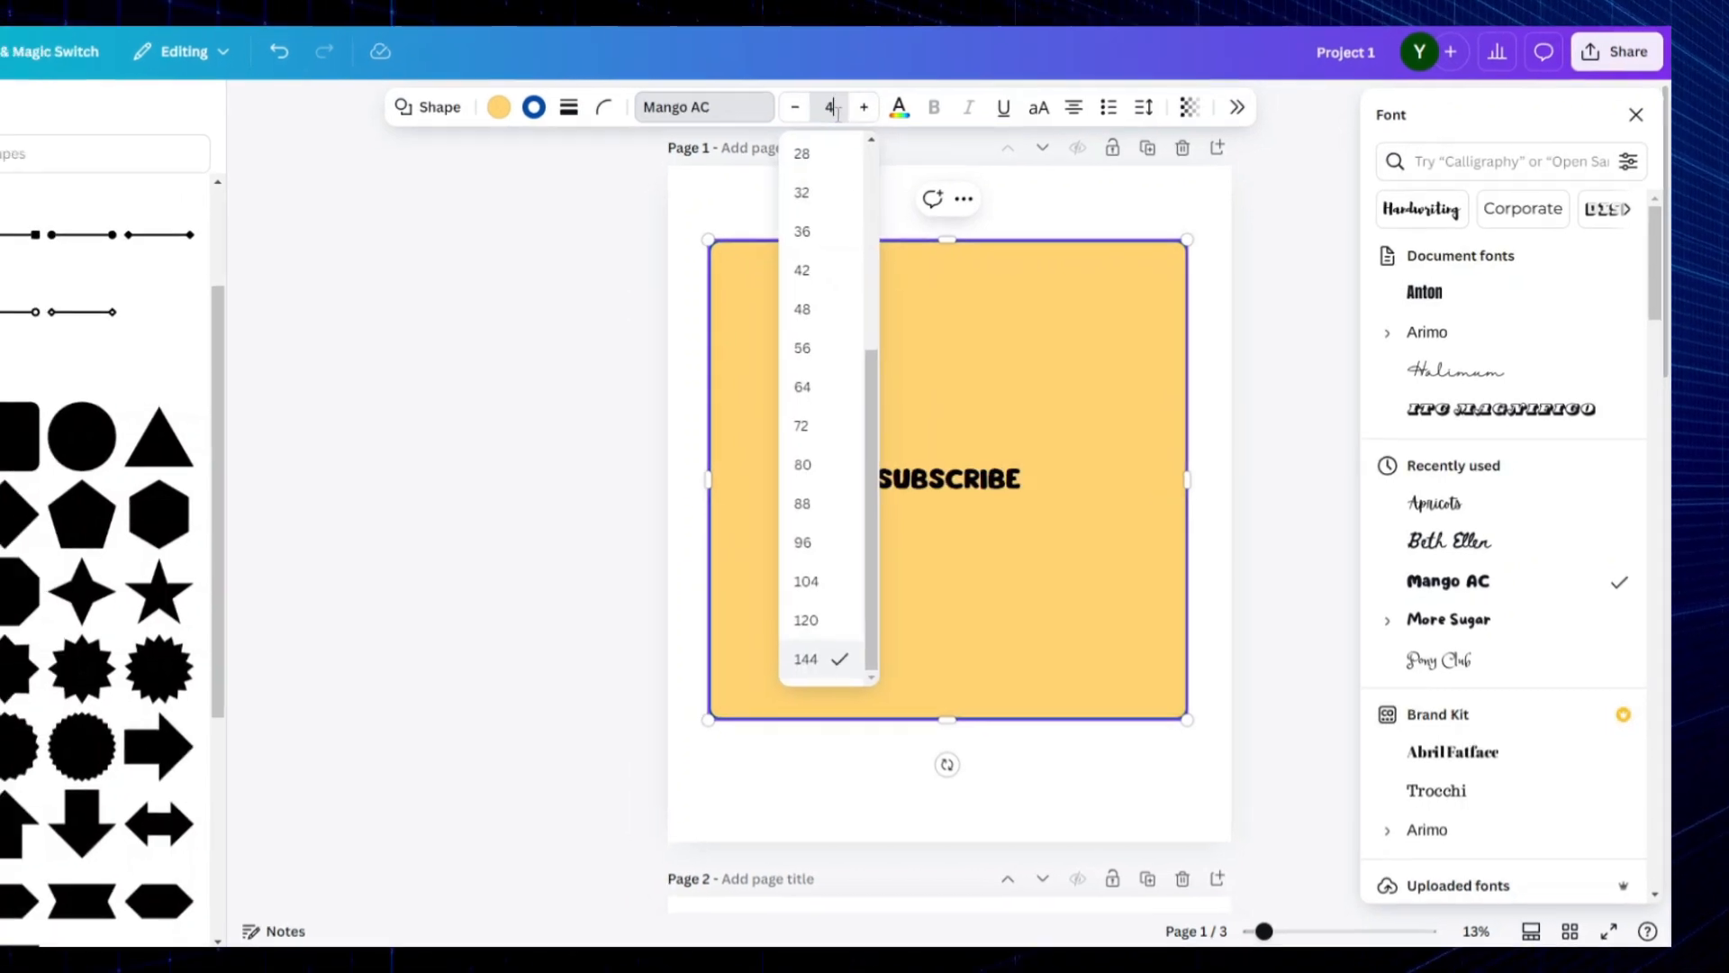
type("00")
left_click(1153, 238)
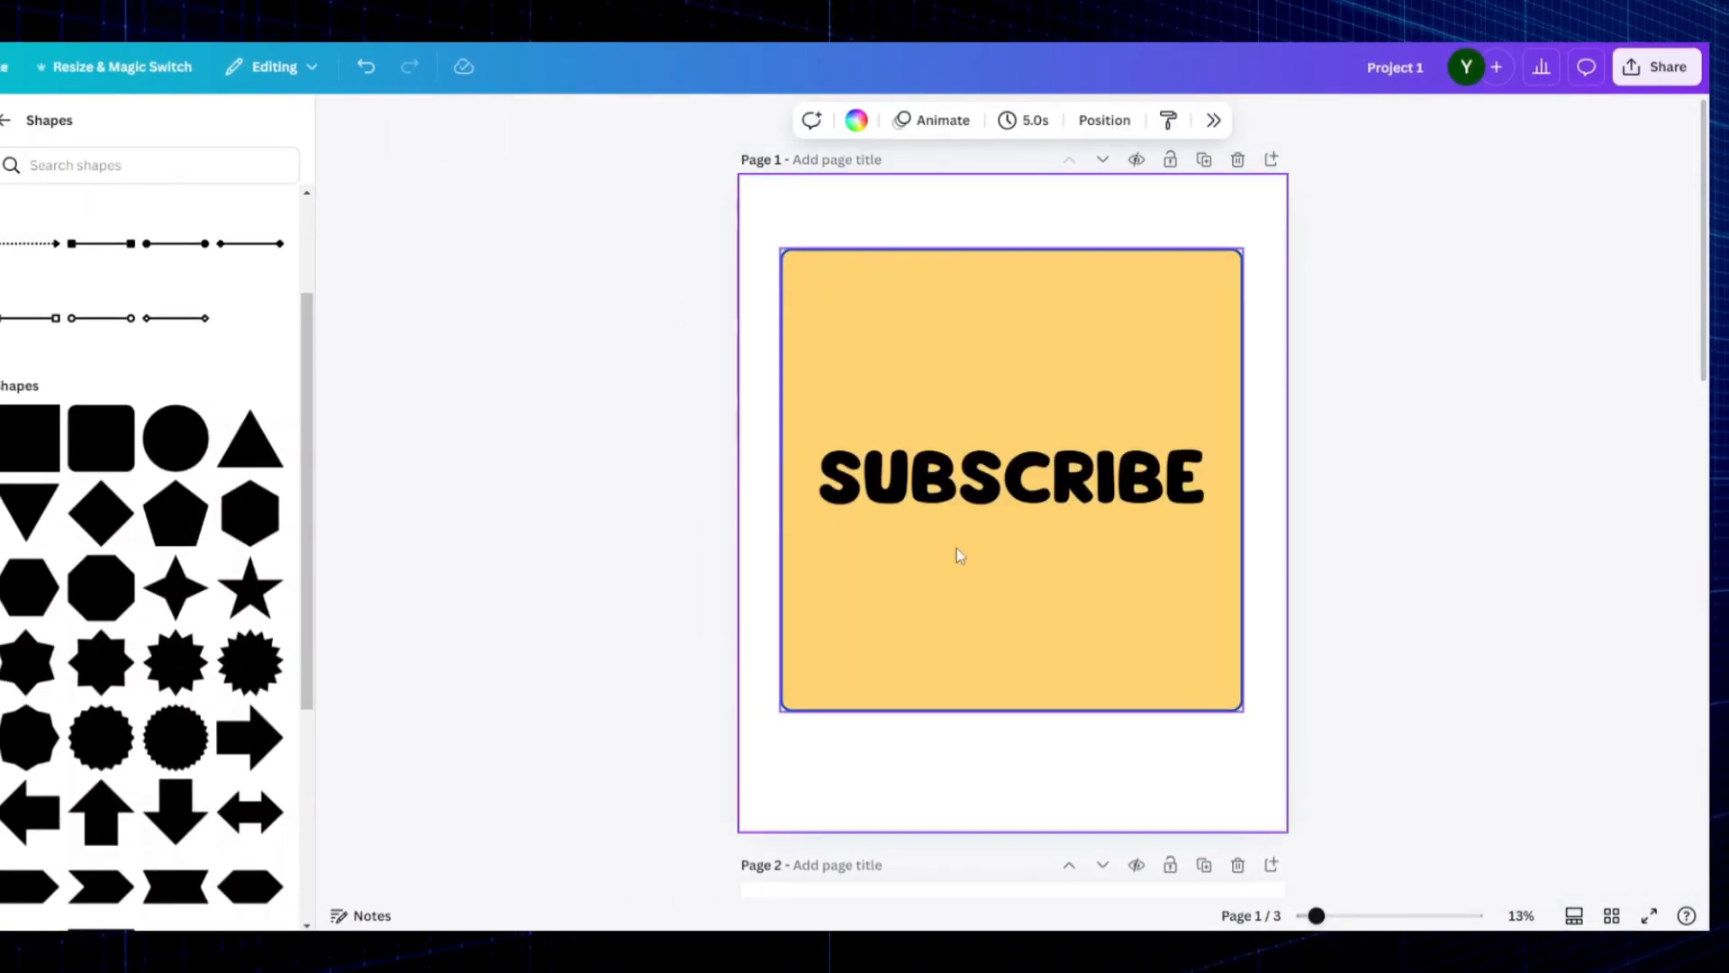
Step: Try left alignment and a different letter spacing on the SUBSCRIBE text
left_click(1115, 501)
left_click(1133, 122)
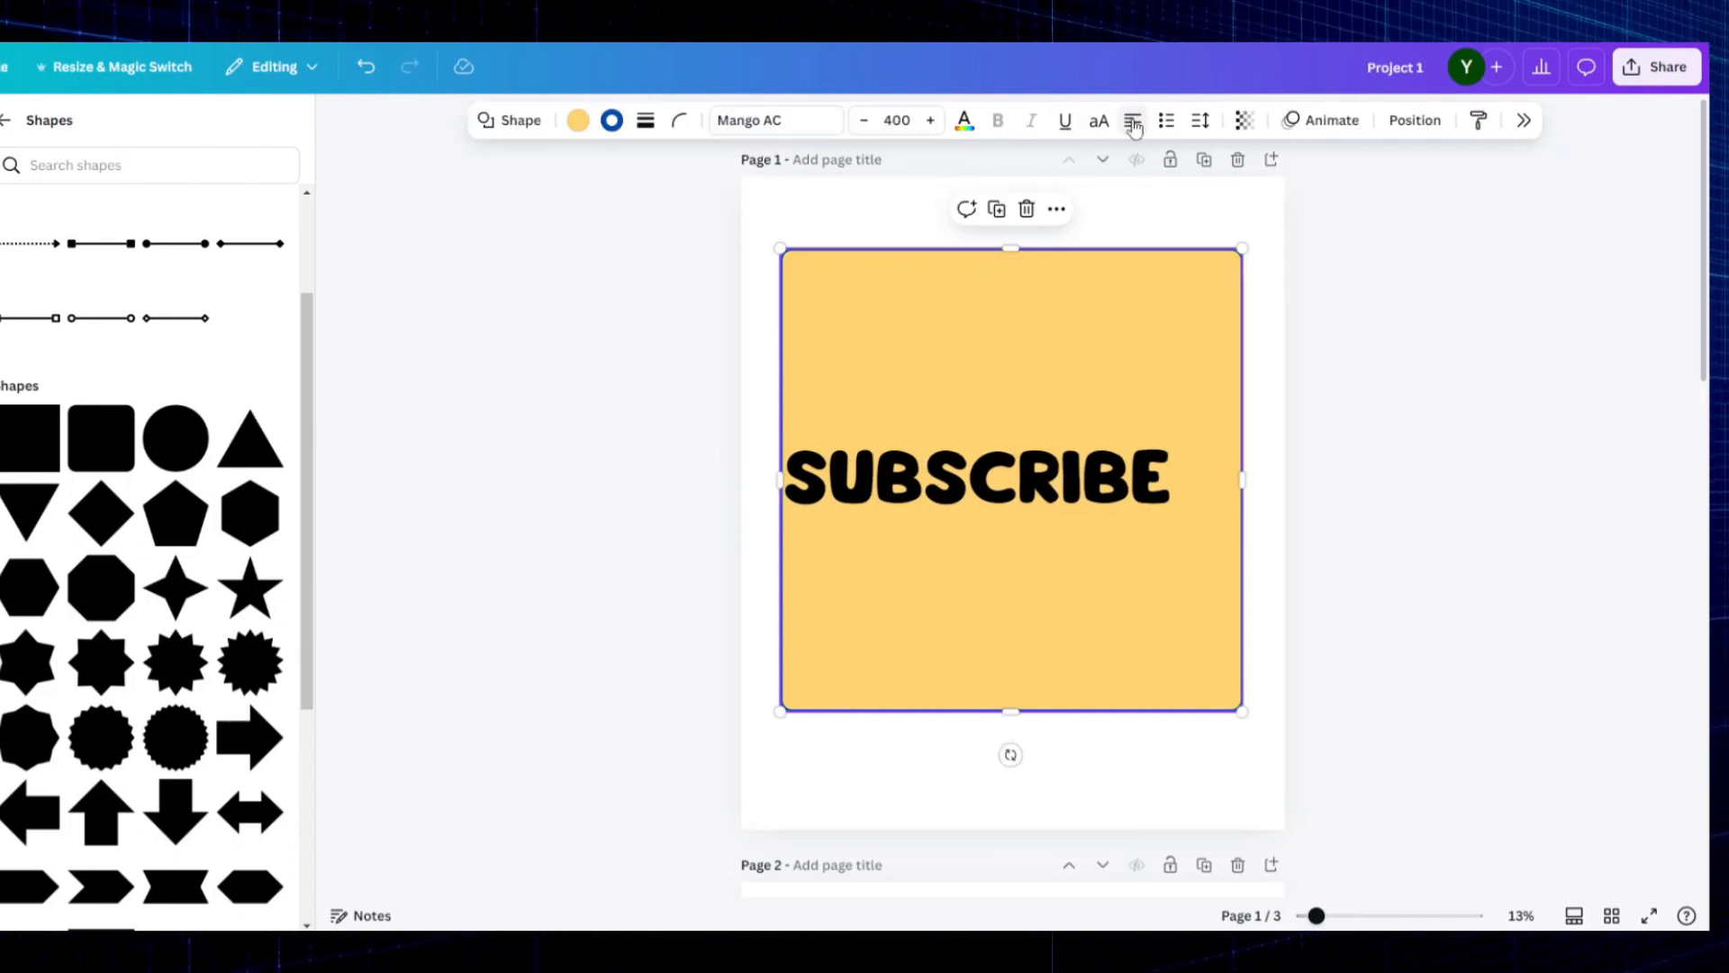
left_click(1133, 123)
left_click(1201, 120)
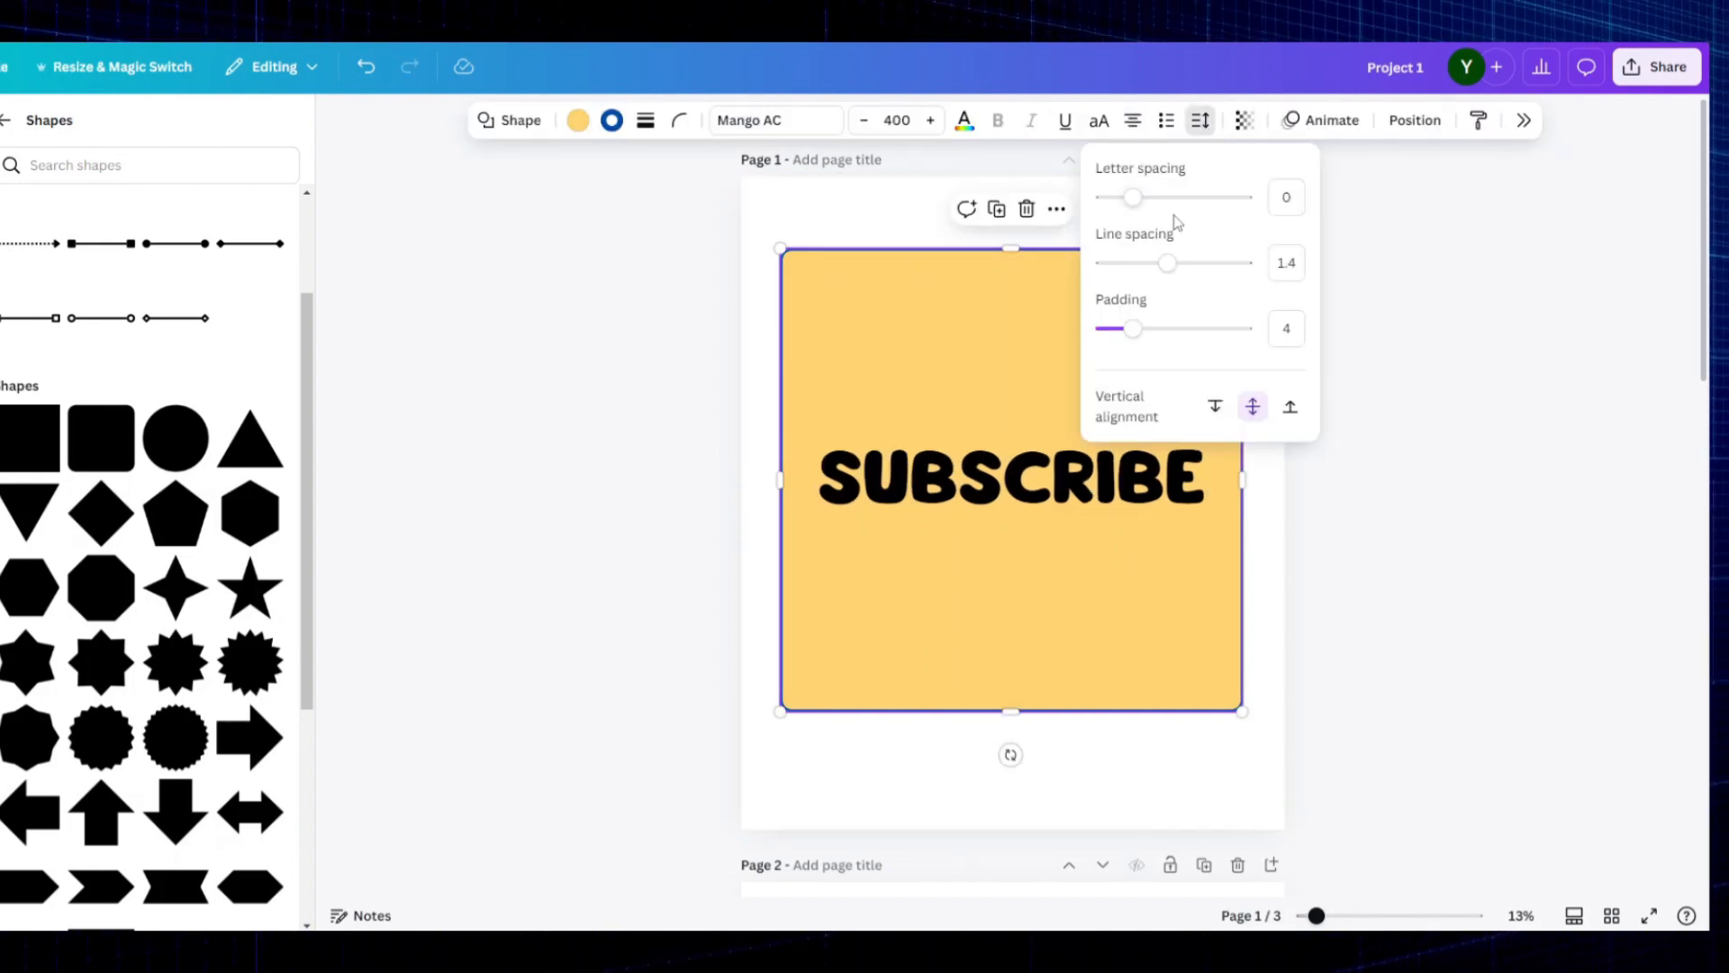
mouse_move(1133, 199)
left_mouse_down()
mouse_move(1196, 206)
mouse_move(1136, 223)
left_mouse_up()
Step: Try a transparency of 61 on the square and undo the change
left_click(1245, 120)
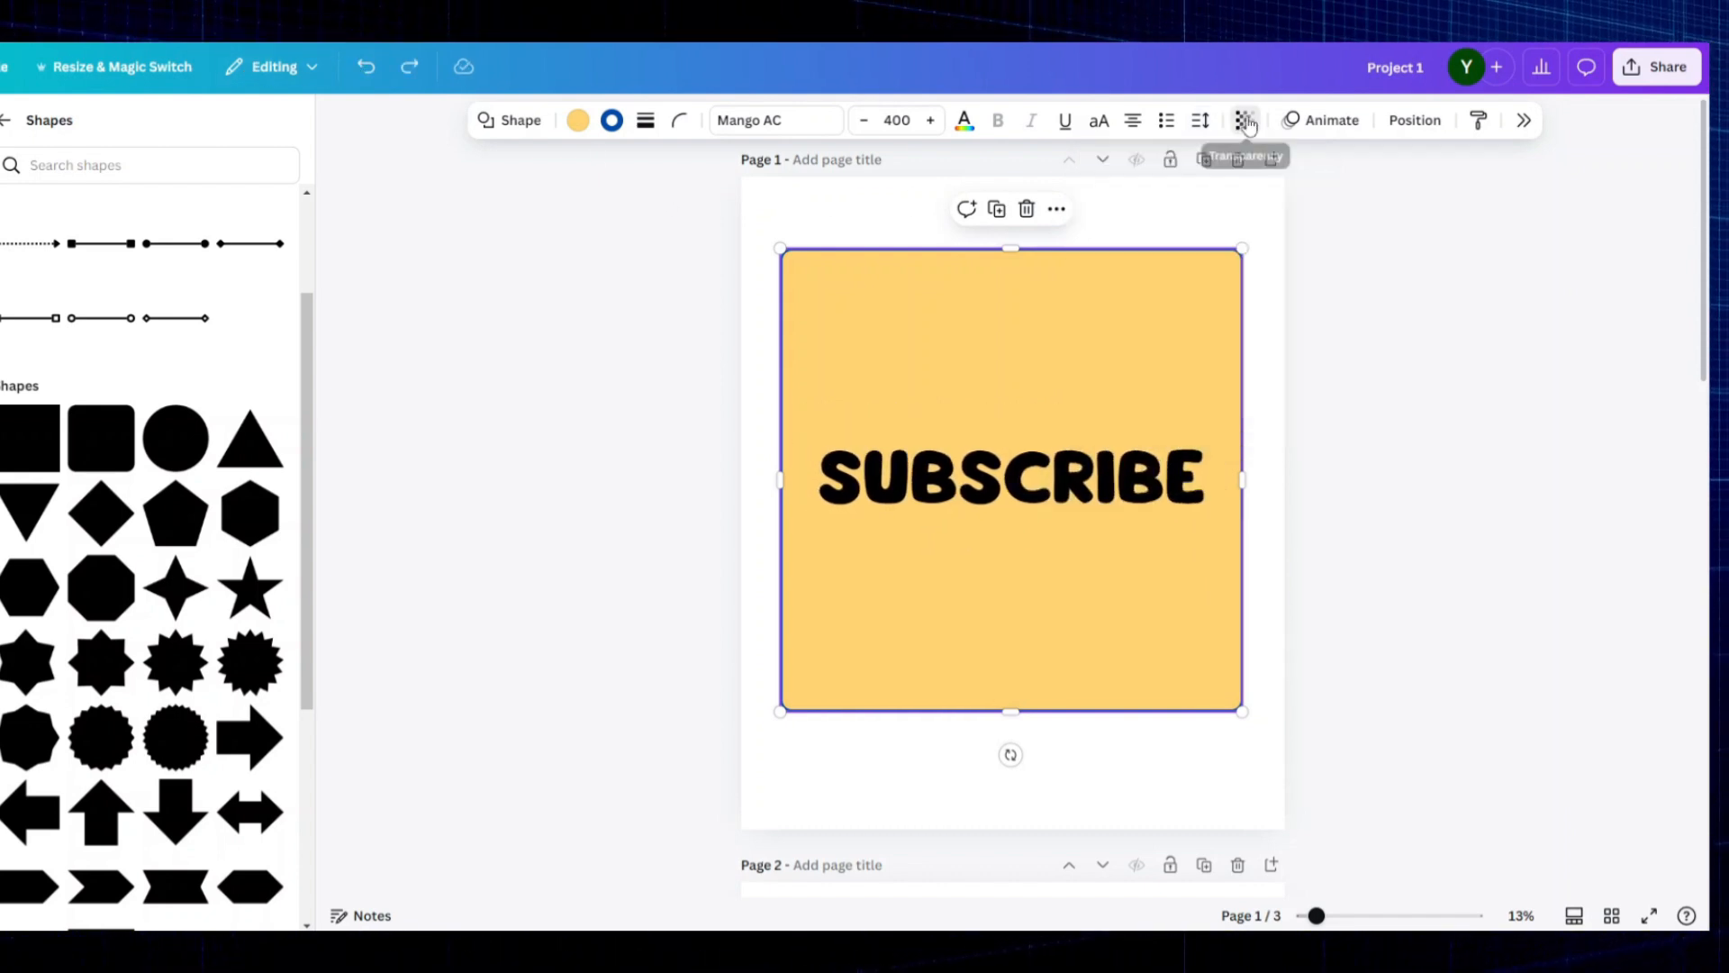
left_click_drag(1287, 197, 1235, 197)
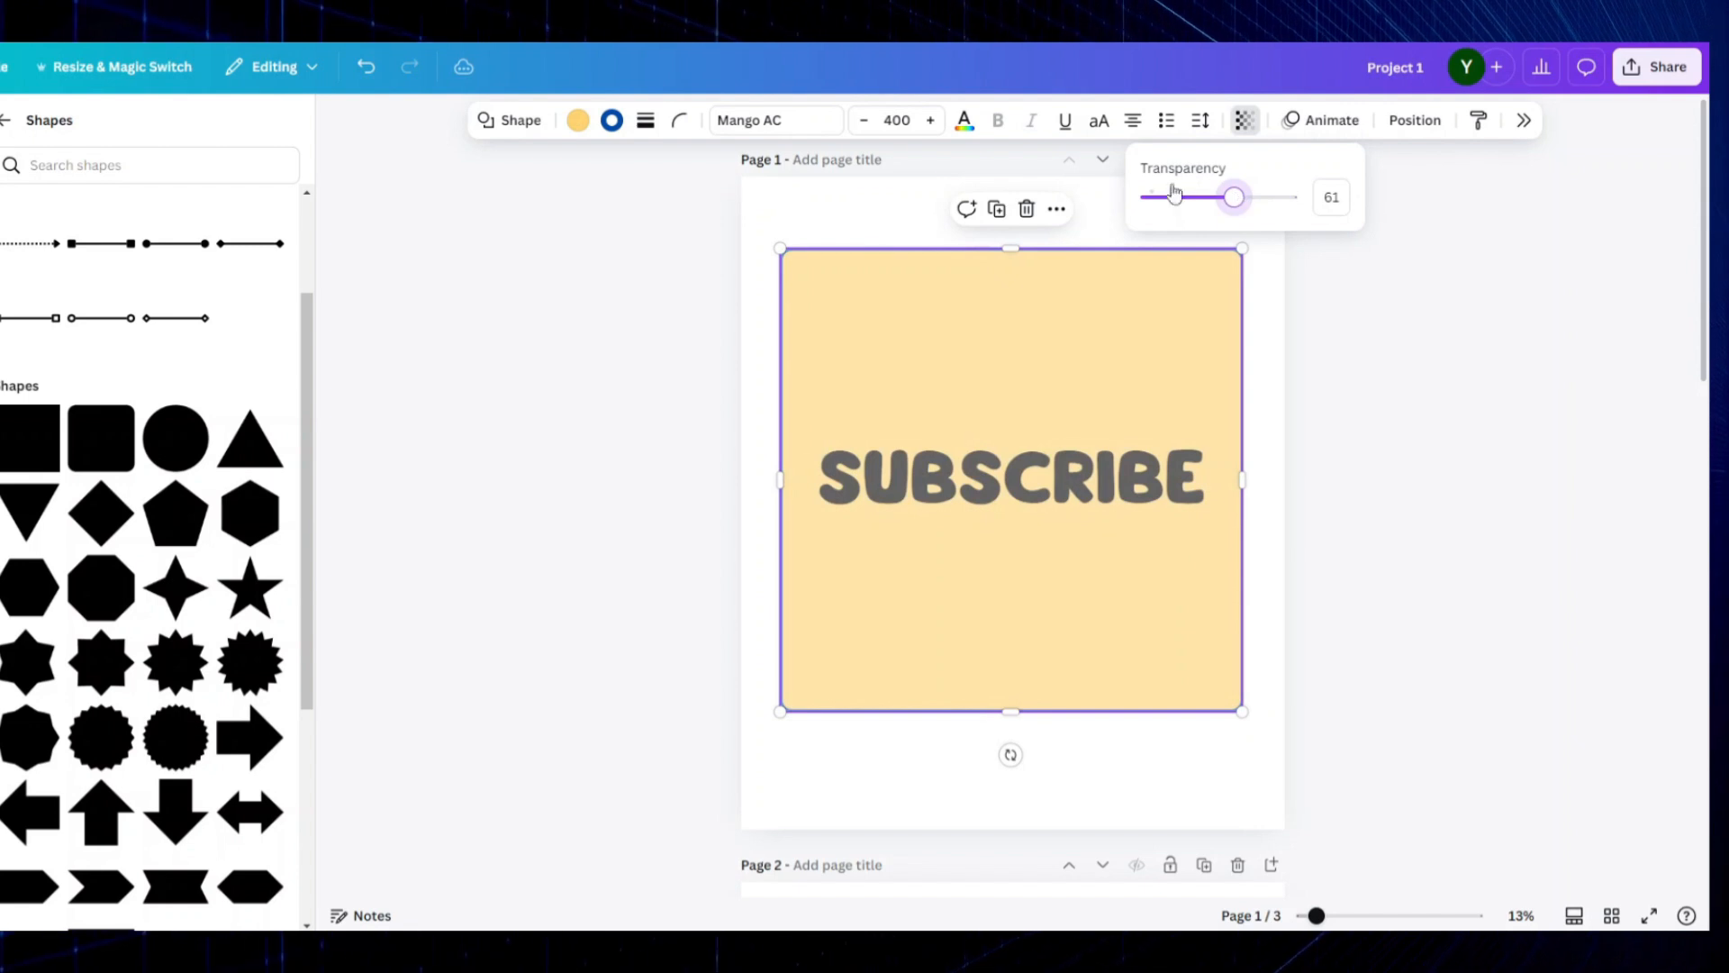
left_click(366, 65)
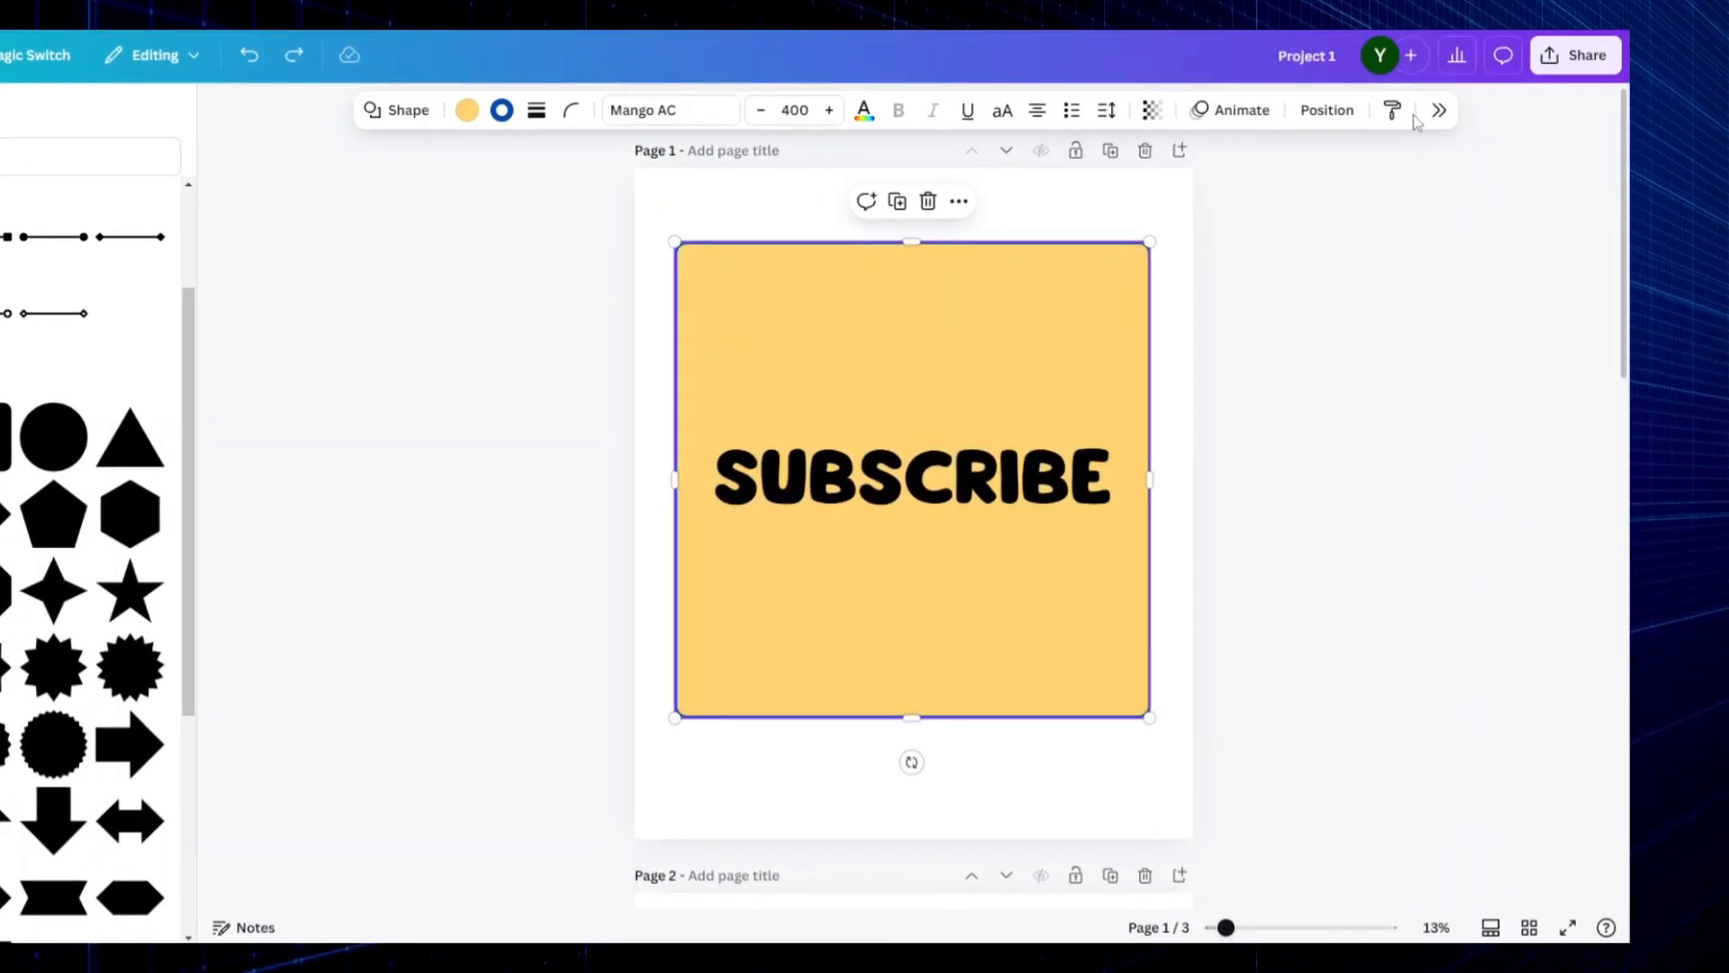
Step: Open the square's full list of settings and look through the additional options
left_click(1438, 110)
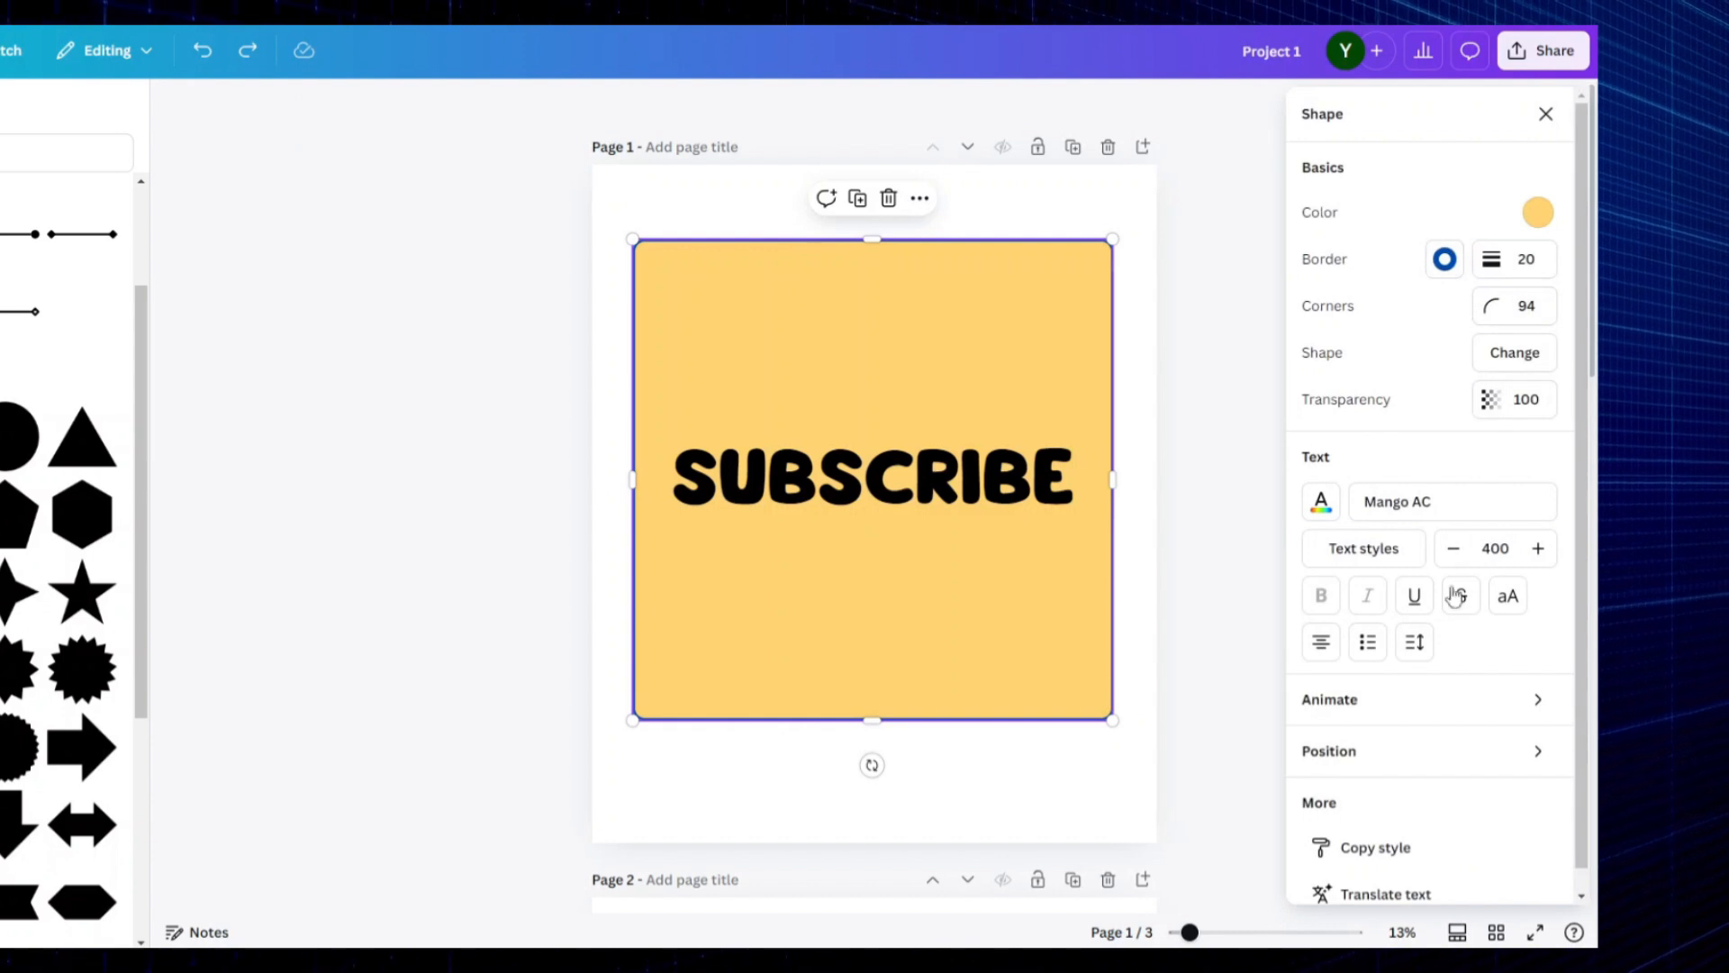
scroll(1431, 540, "down", 1)
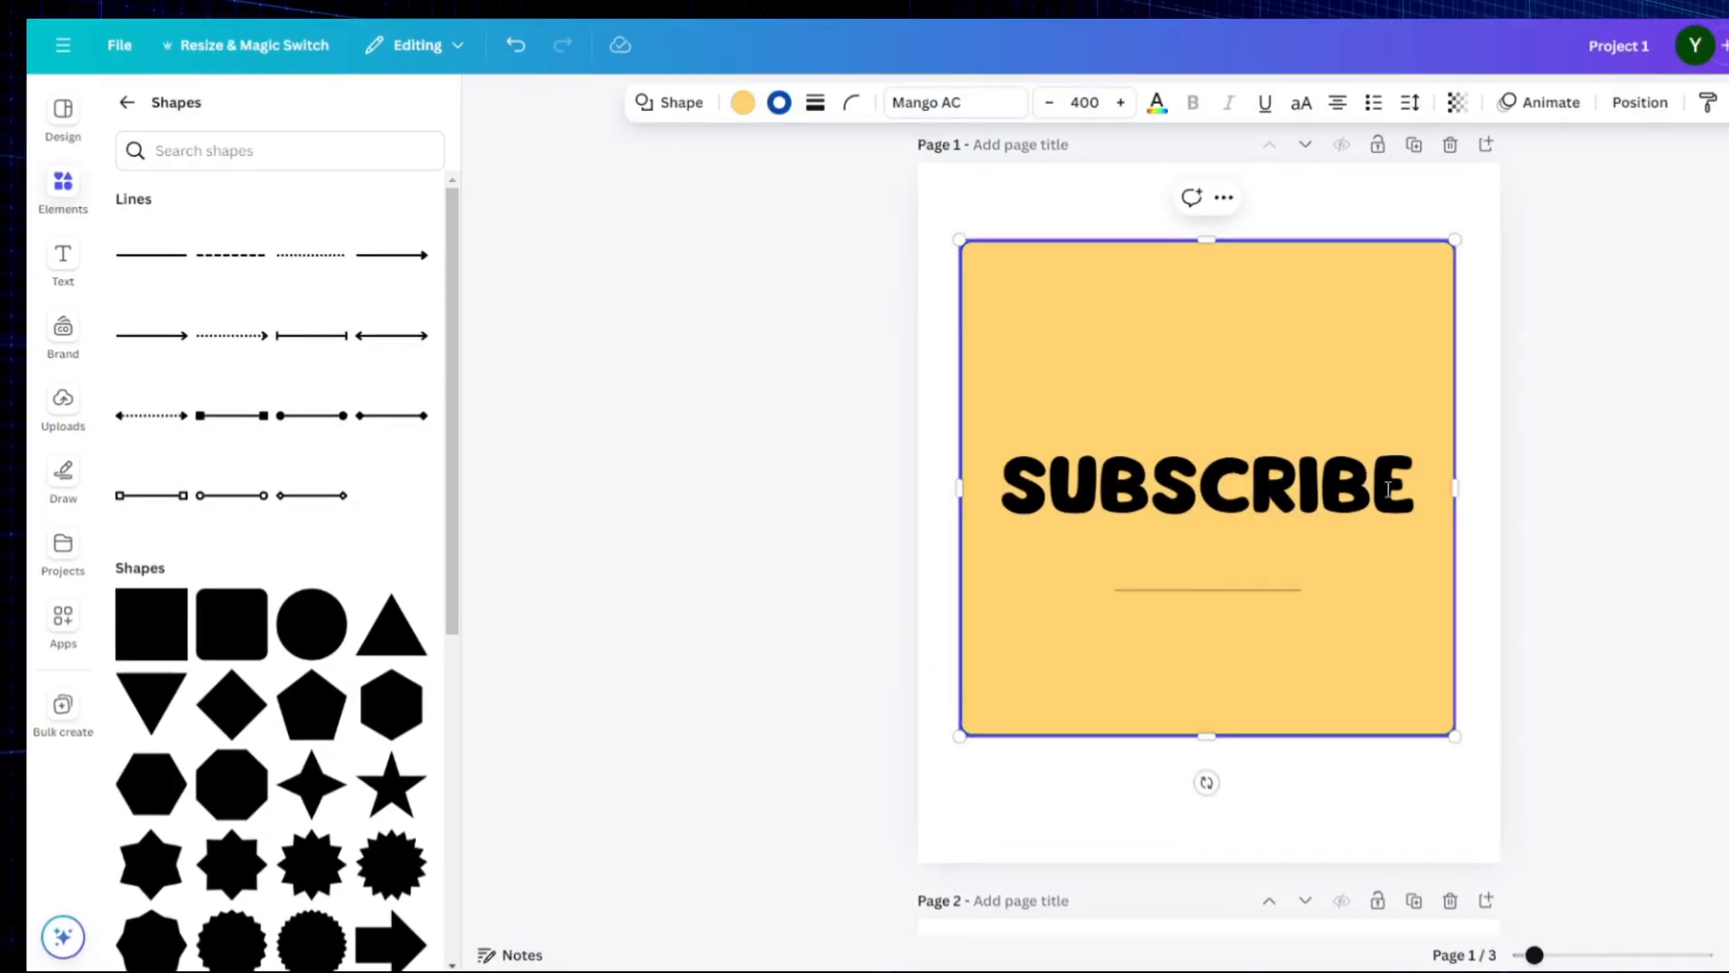
Step: Delete the SUBSCRIBE text from inside the square
double_click(1107, 480)
key("BackSpace")
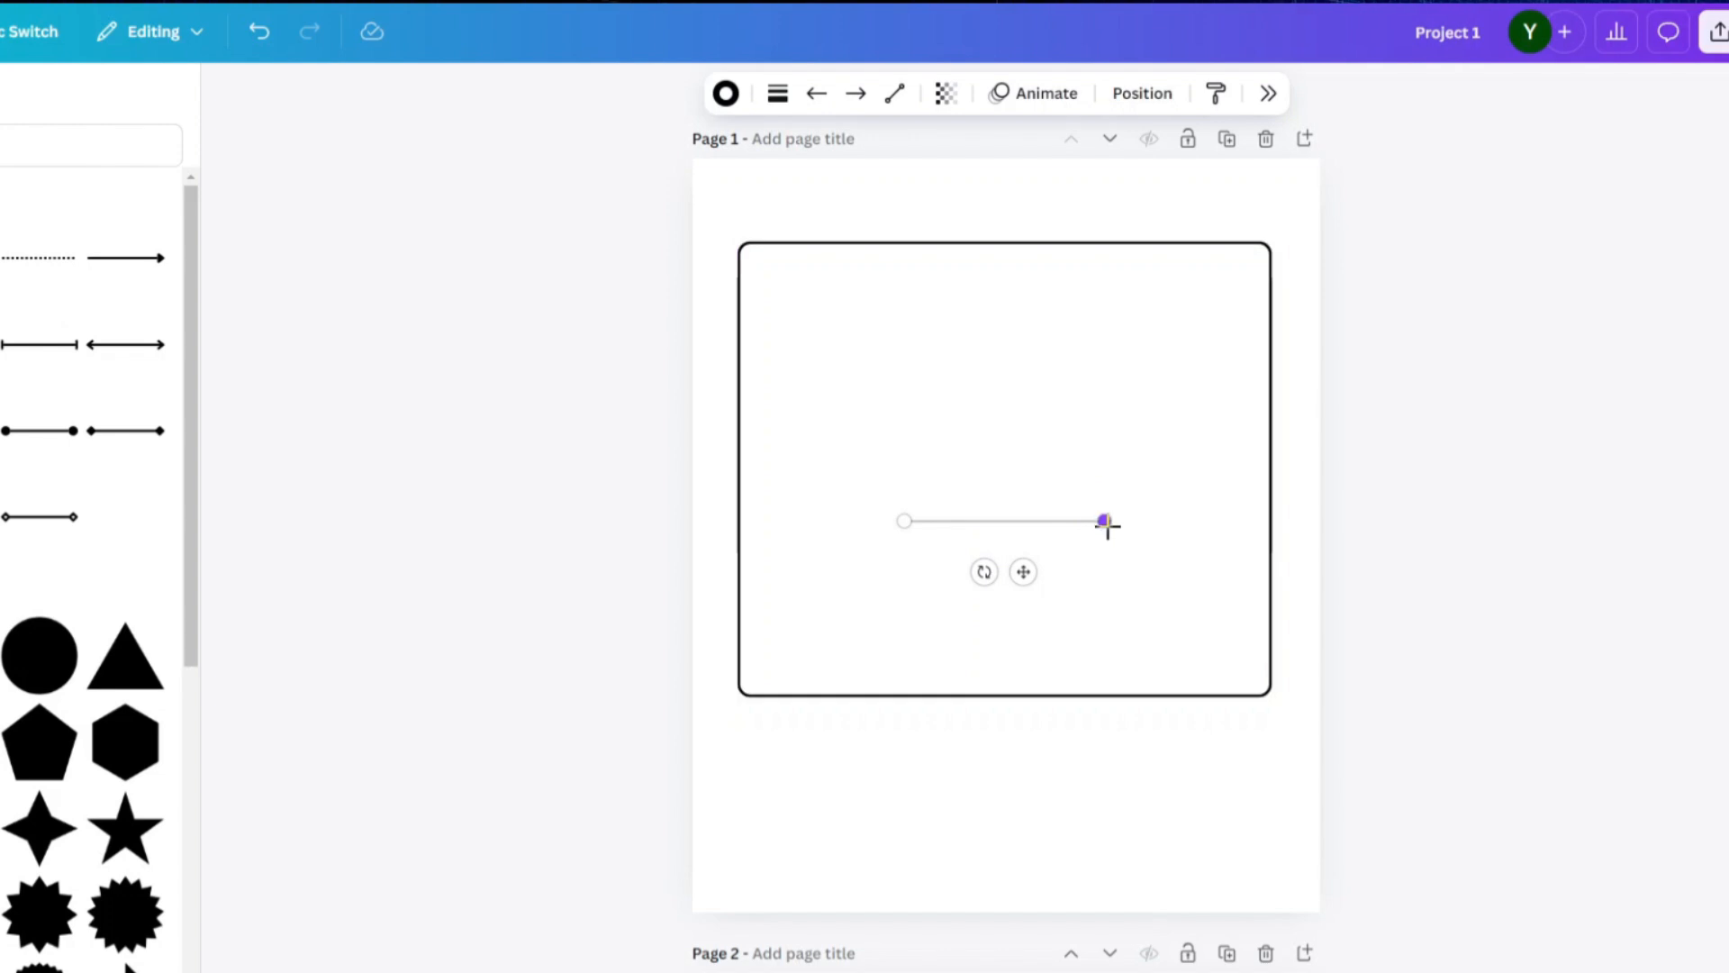
Step: Lengthen the line across most of the rectangle's width, position it centrally and set its line weight to 30
left_click_drag(1174, 532, 1256, 521)
mouse_move(1039, 560)
left_mouse_down()
mouse_move(1012, 559)
mouse_move(1032, 549)
left_mouse_up()
left_click(776, 93)
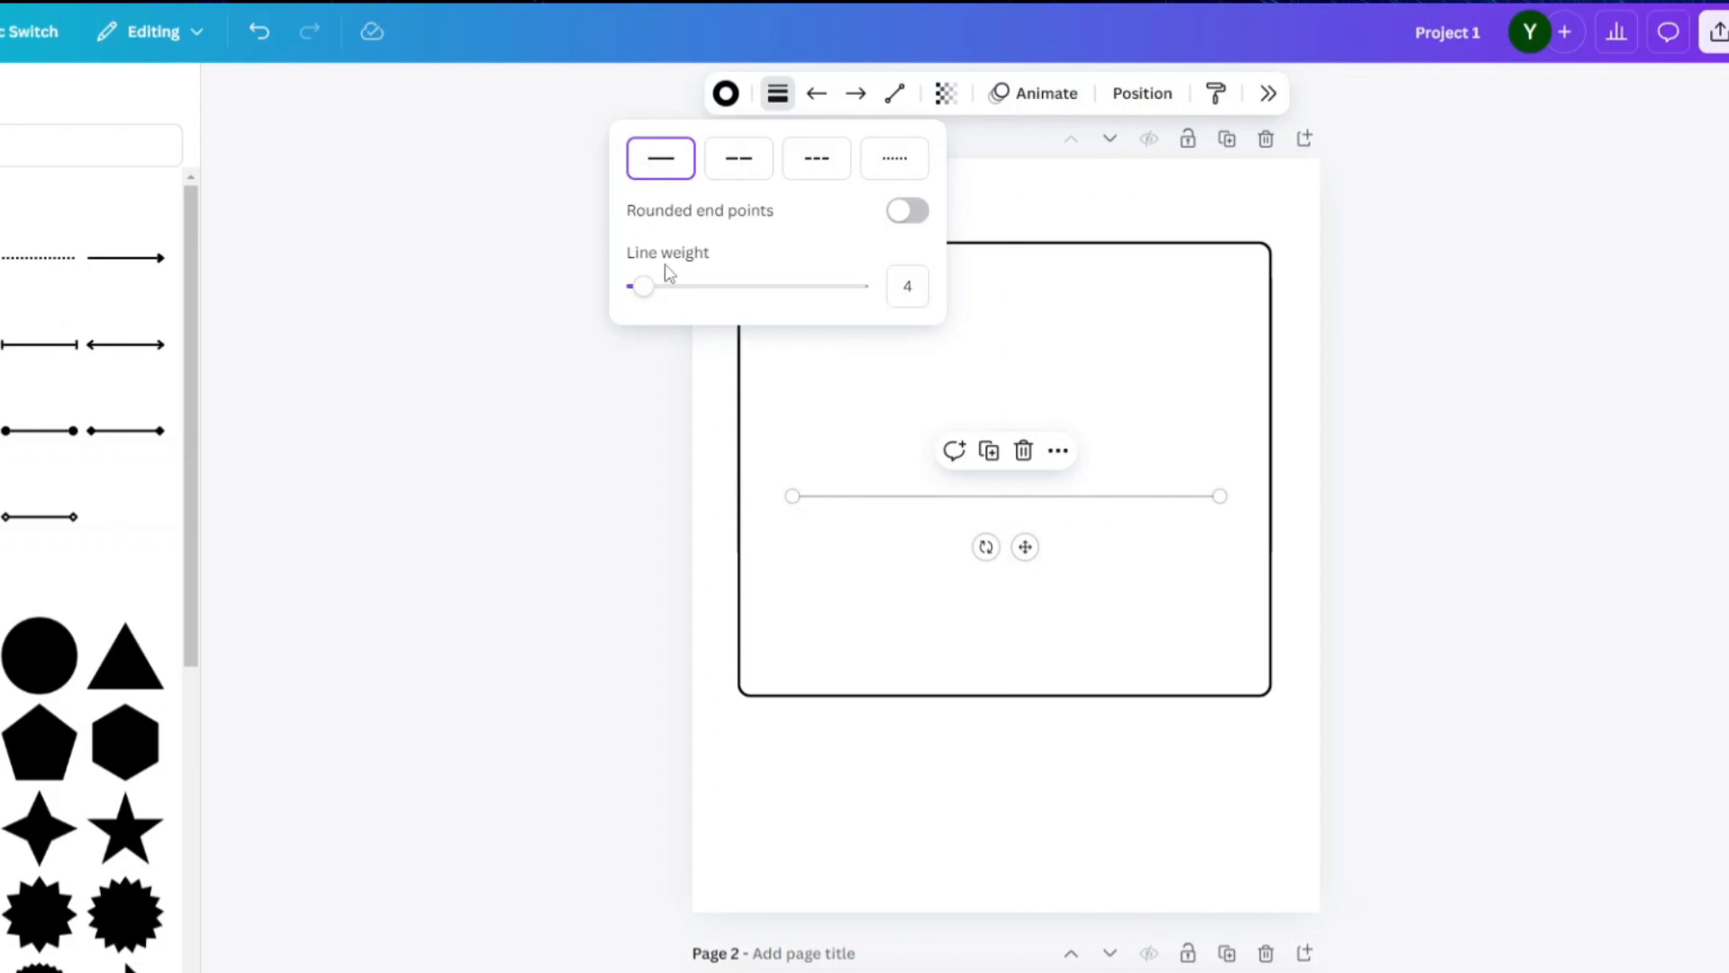
left_click_drag(645, 286, 703, 288)
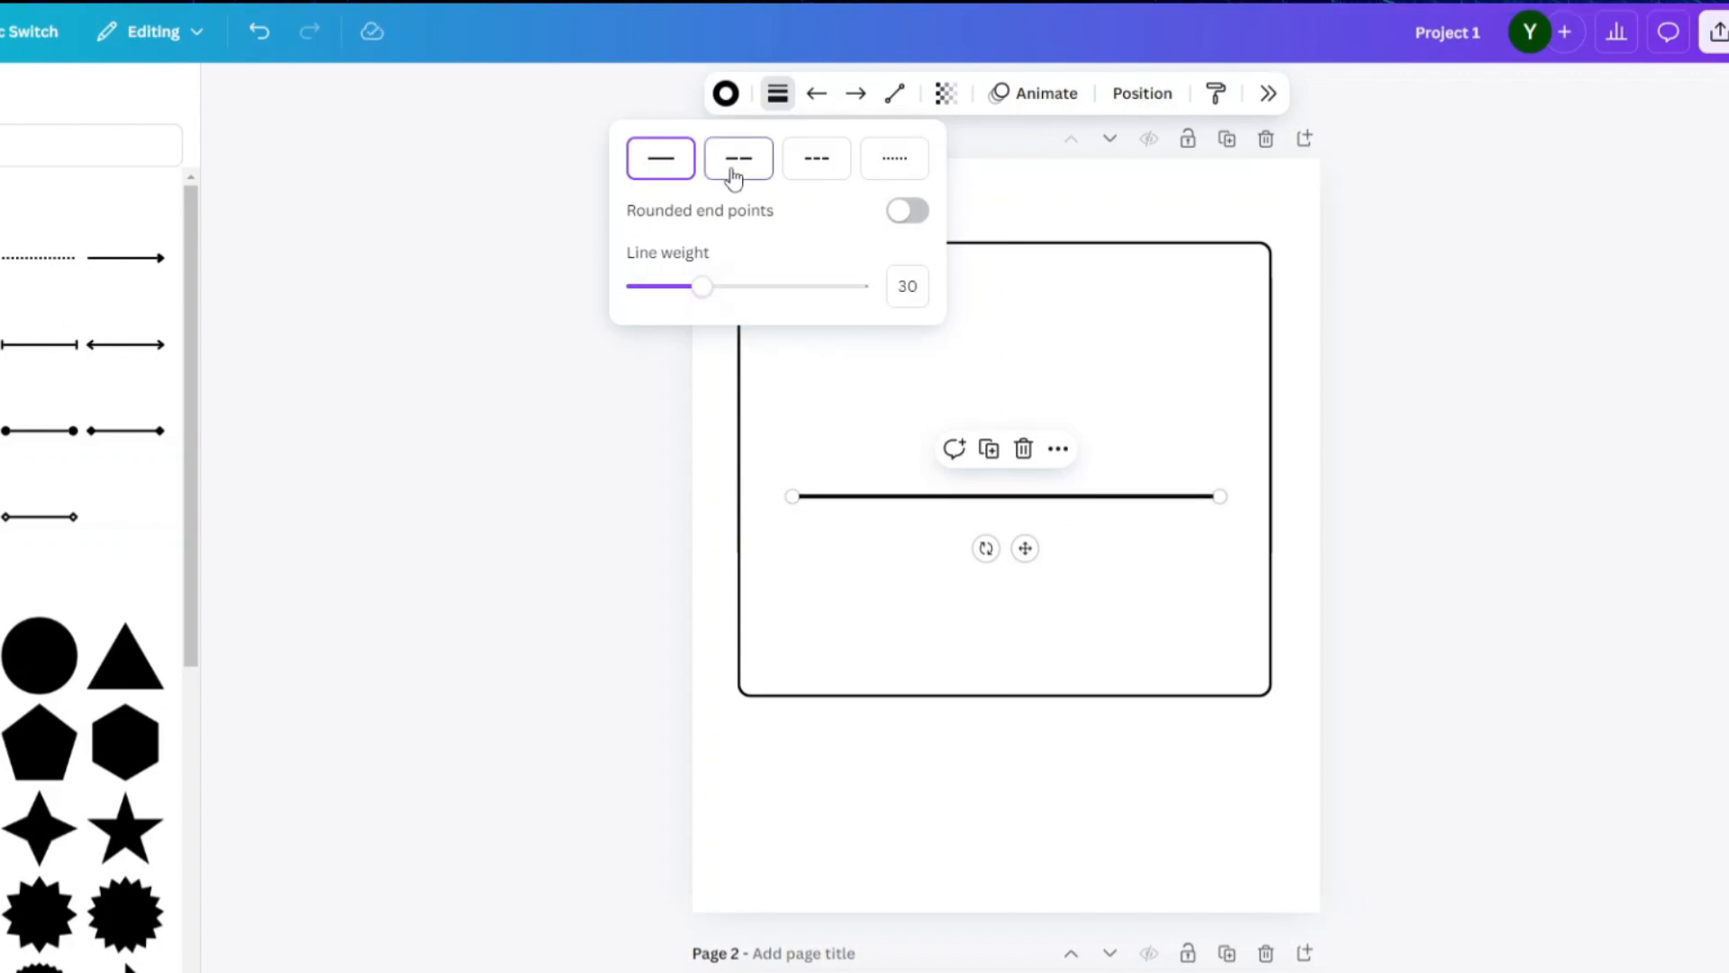
Step: Try the dashed styles, make the line dotted and place a duplicate of it just below
left_click(748, 175)
left_click(820, 183)
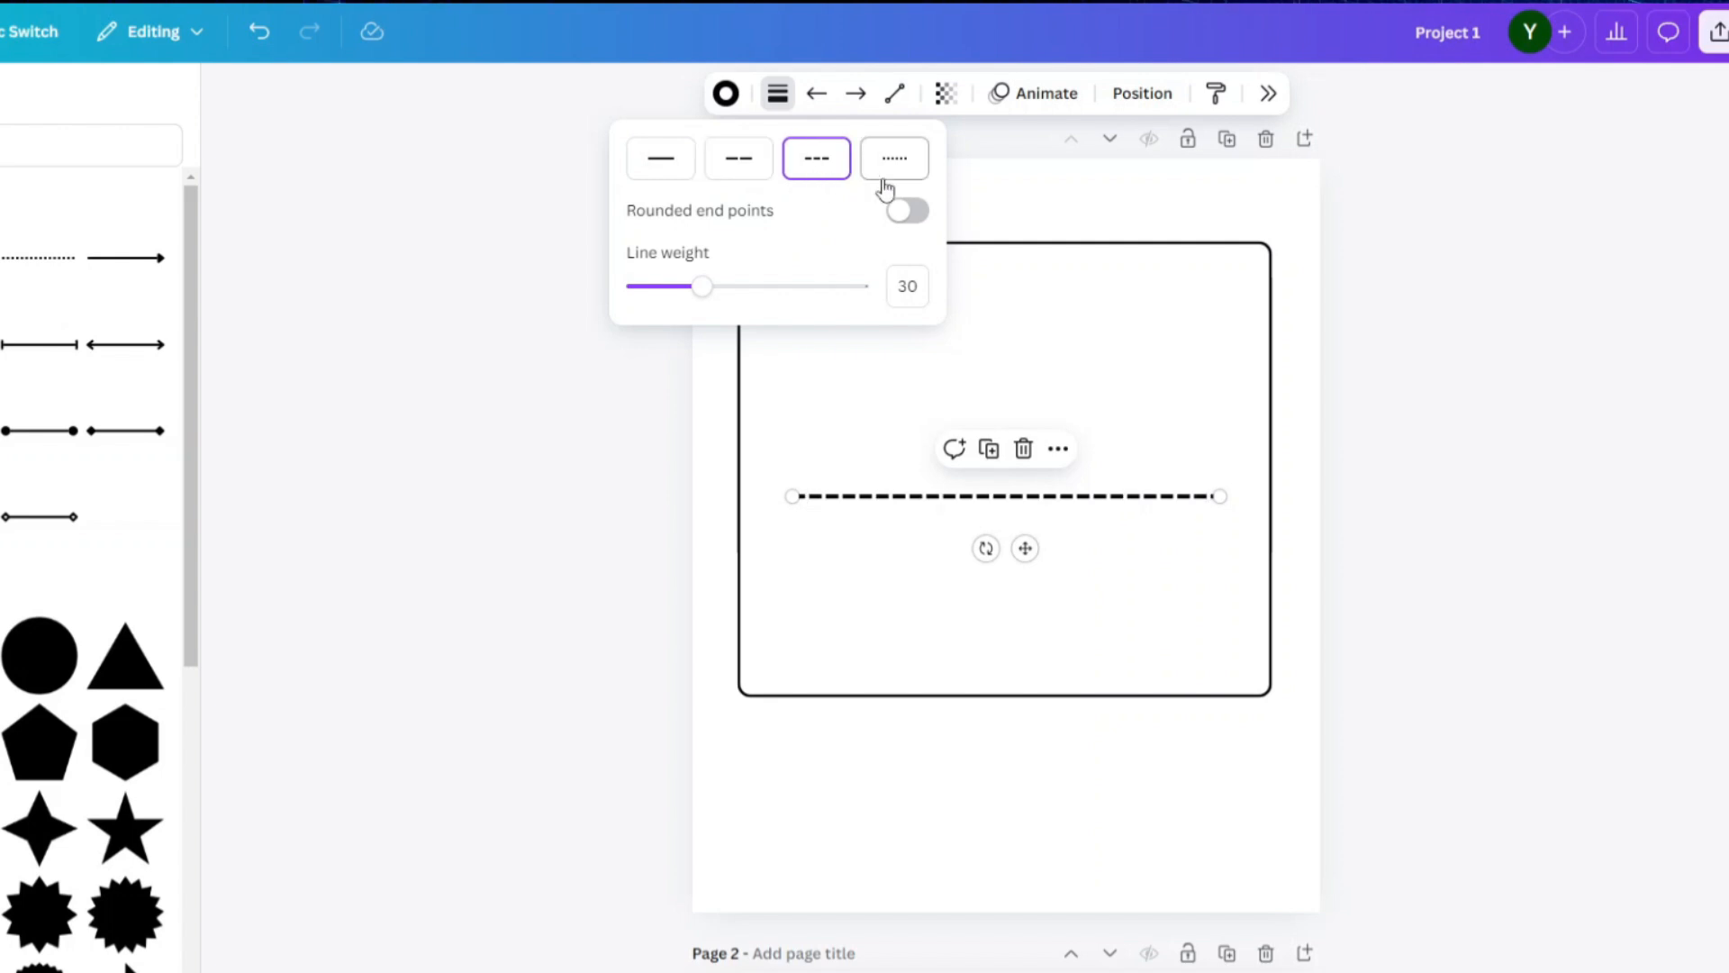
left_click(890, 184)
left_click(988, 449)
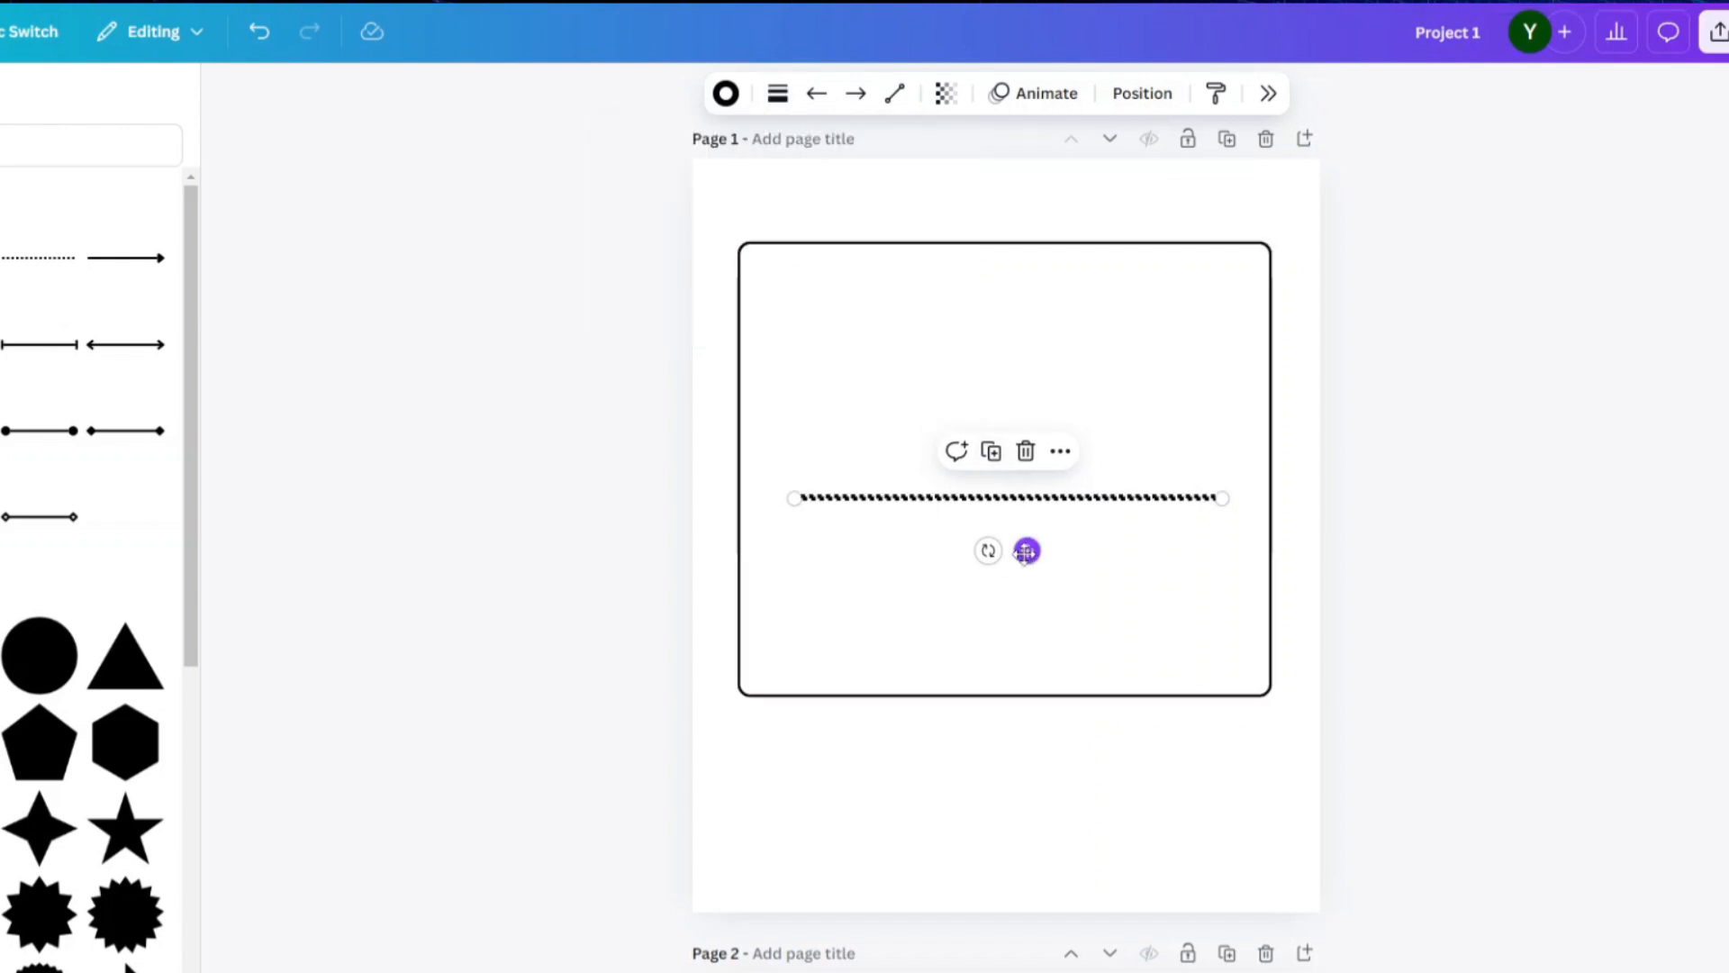
left_click_drag(1025, 548, 1018, 640)
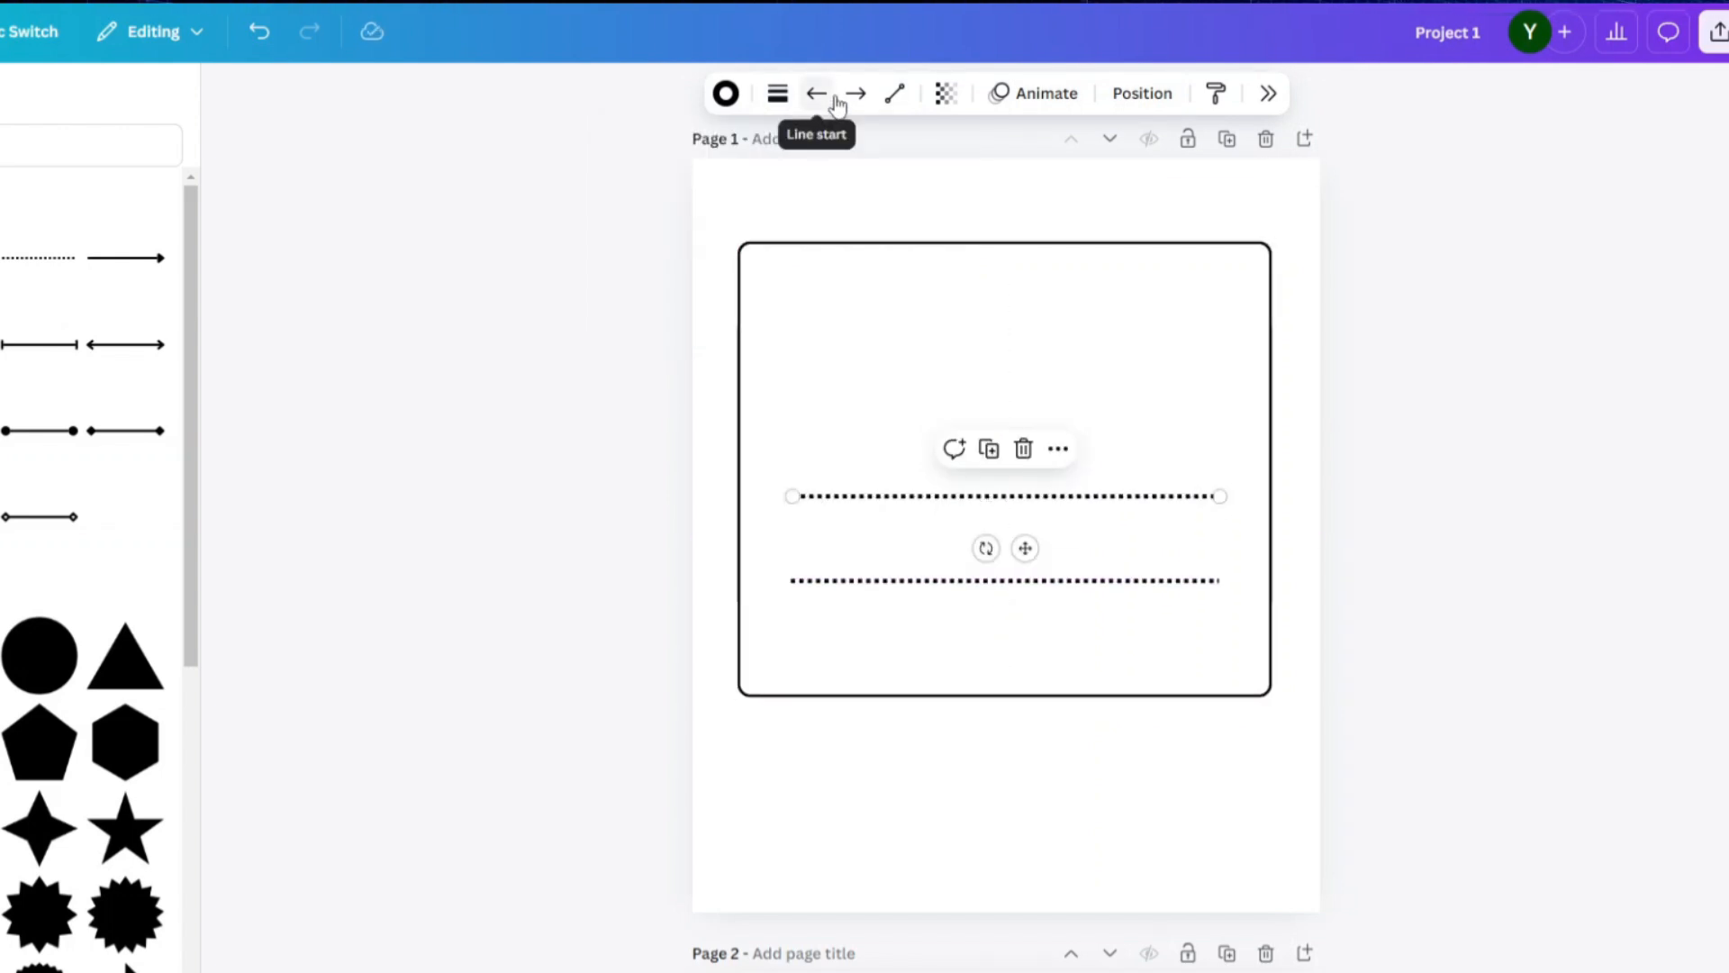
Step: Look through the line start, line end and line type options for the dotted line
left_click(822, 97)
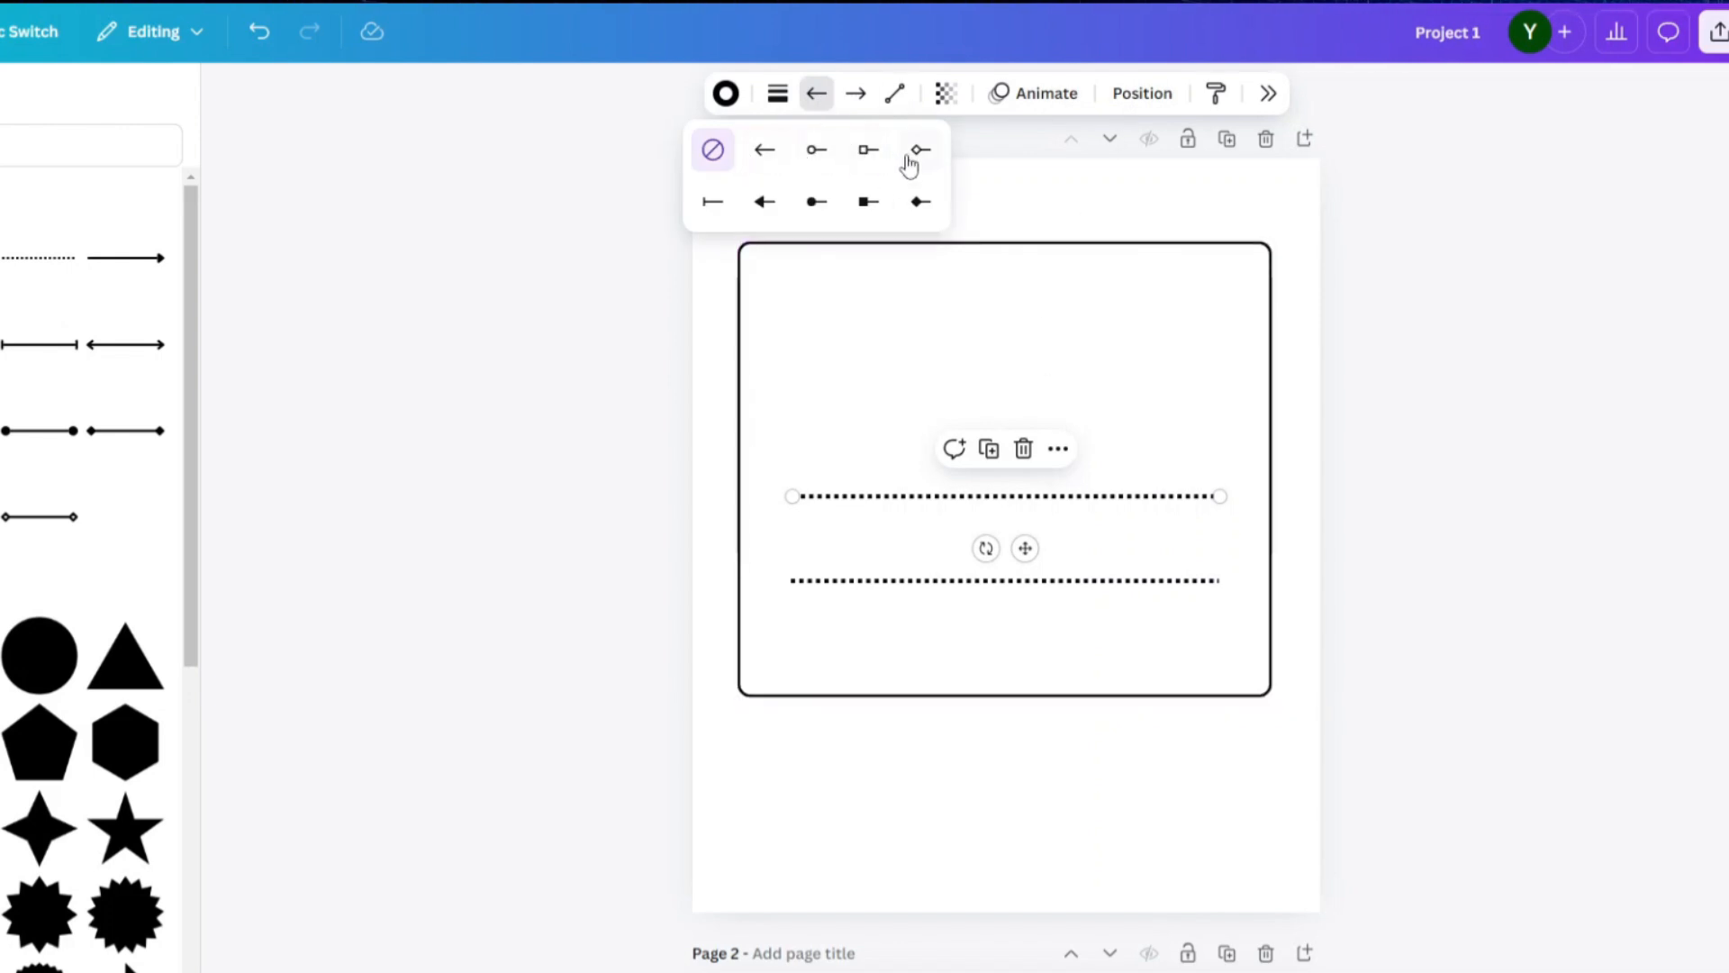
left_click(858, 95)
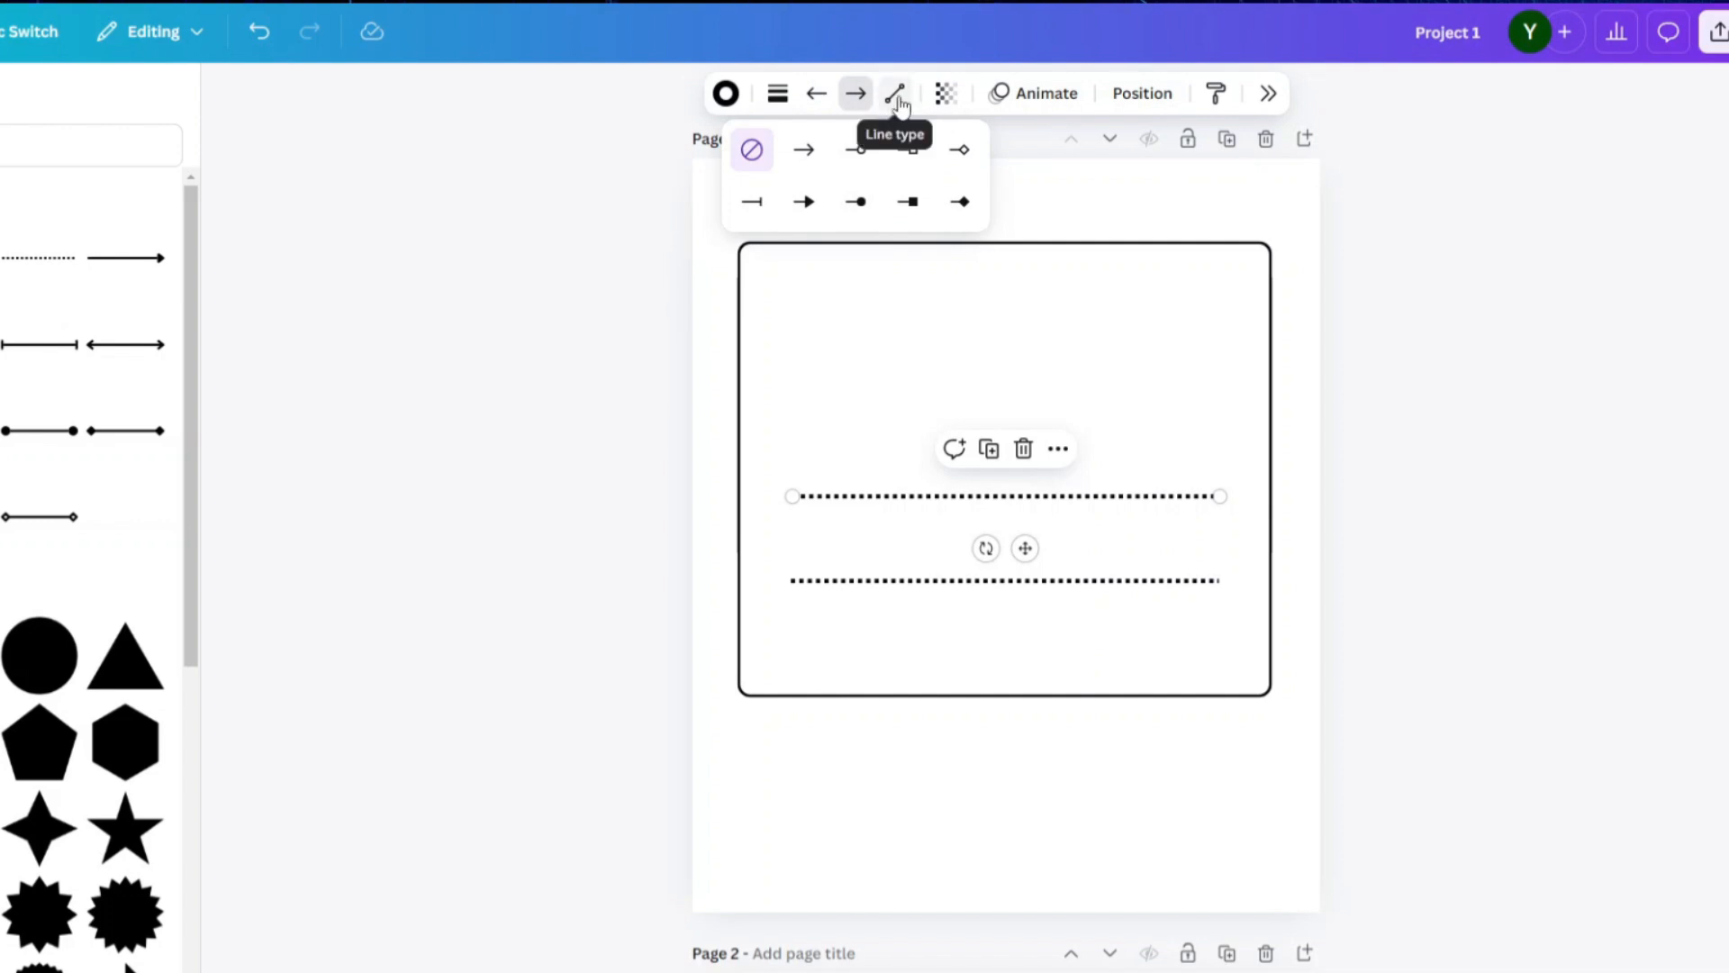
left_click(896, 95)
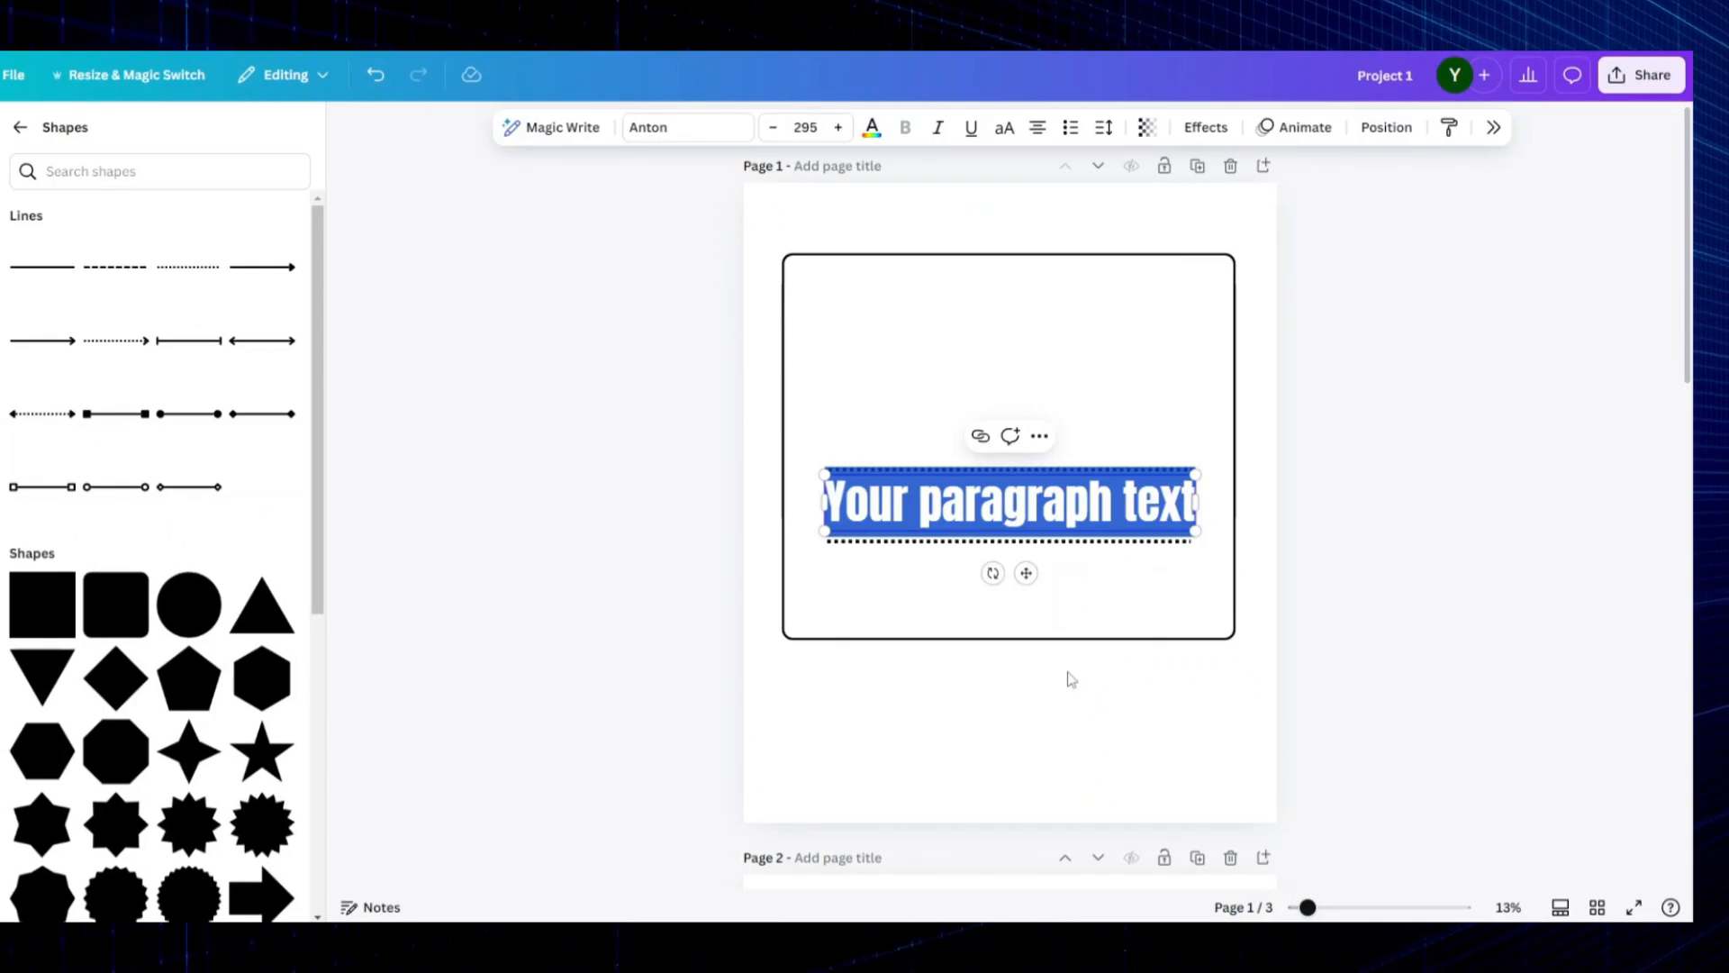
Step: Enter "This Book Belongs to" in the new text box and place it above the two dotted lines
type("This Book Belongs to")
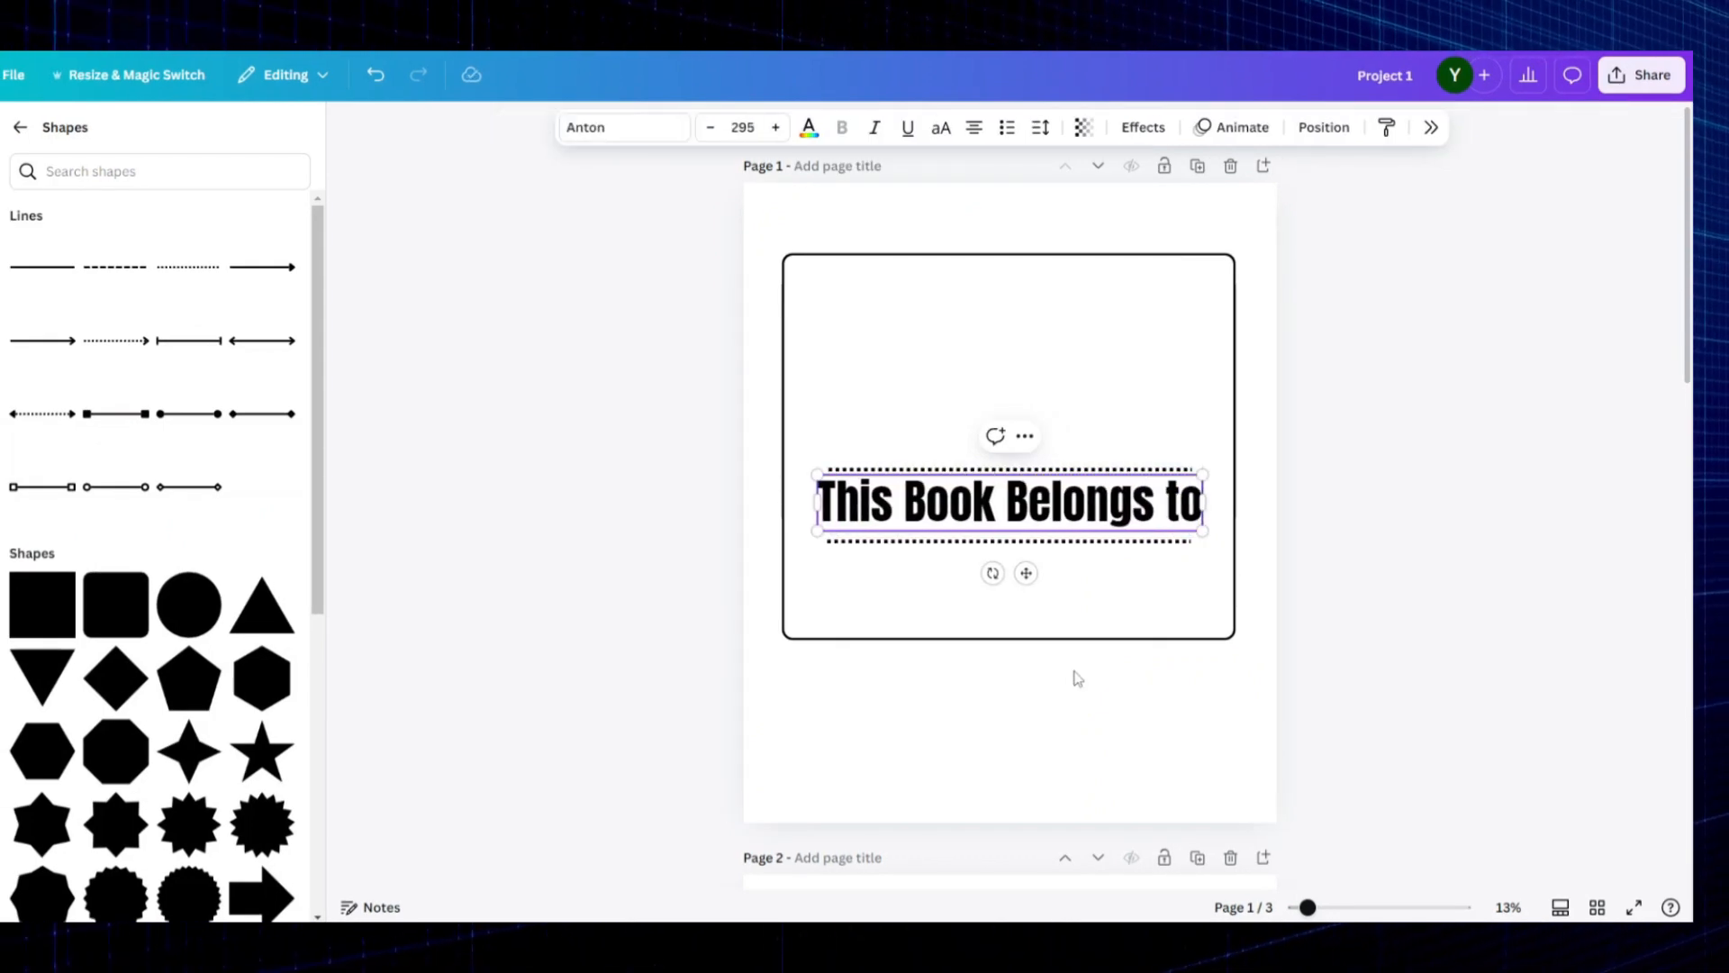
left_click_drag(1108, 517, 1109, 386)
left_click(1271, 589)
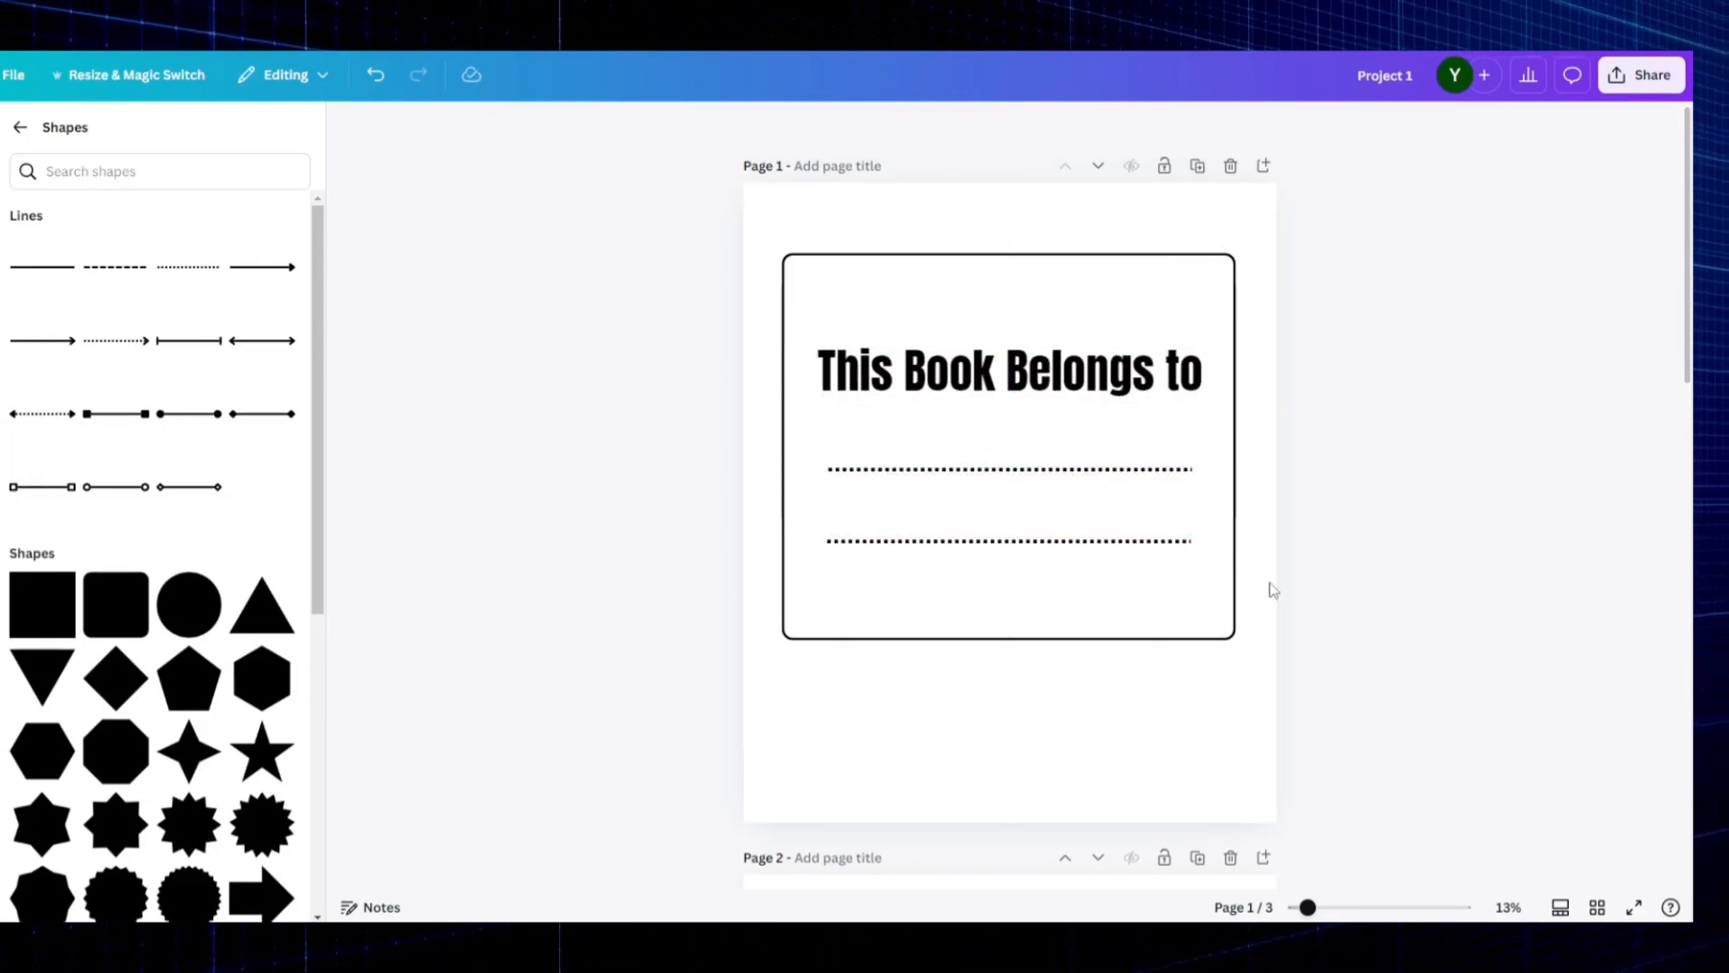
Step: Reduce the rounded rectangle's height from both its lower and upper edges so it fits around the text and lines
left_click(1052, 637)
left_click_drag(1050, 637, 1049, 593)
left_click_drag(1042, 255, 1042, 310)
key("Escape")
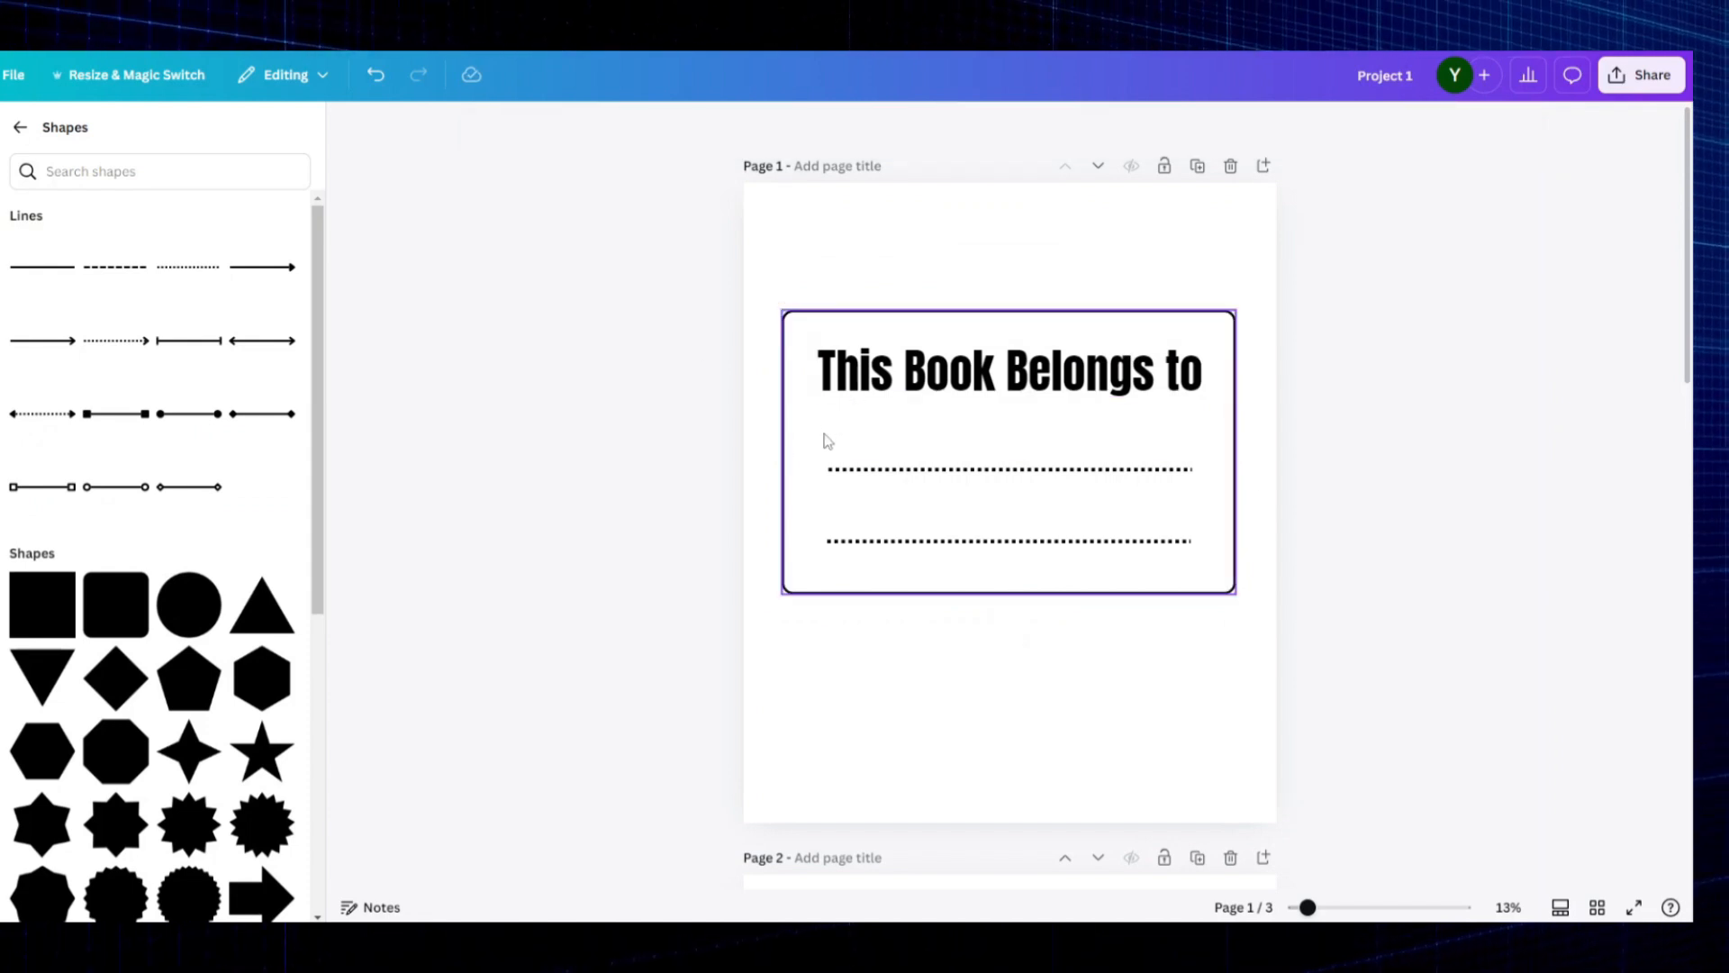
Step: Align the rectangle, the "This Book Belongs to" text and both dotted lines to the page's vertical centre line
left_click_drag(817, 437, 811, 427)
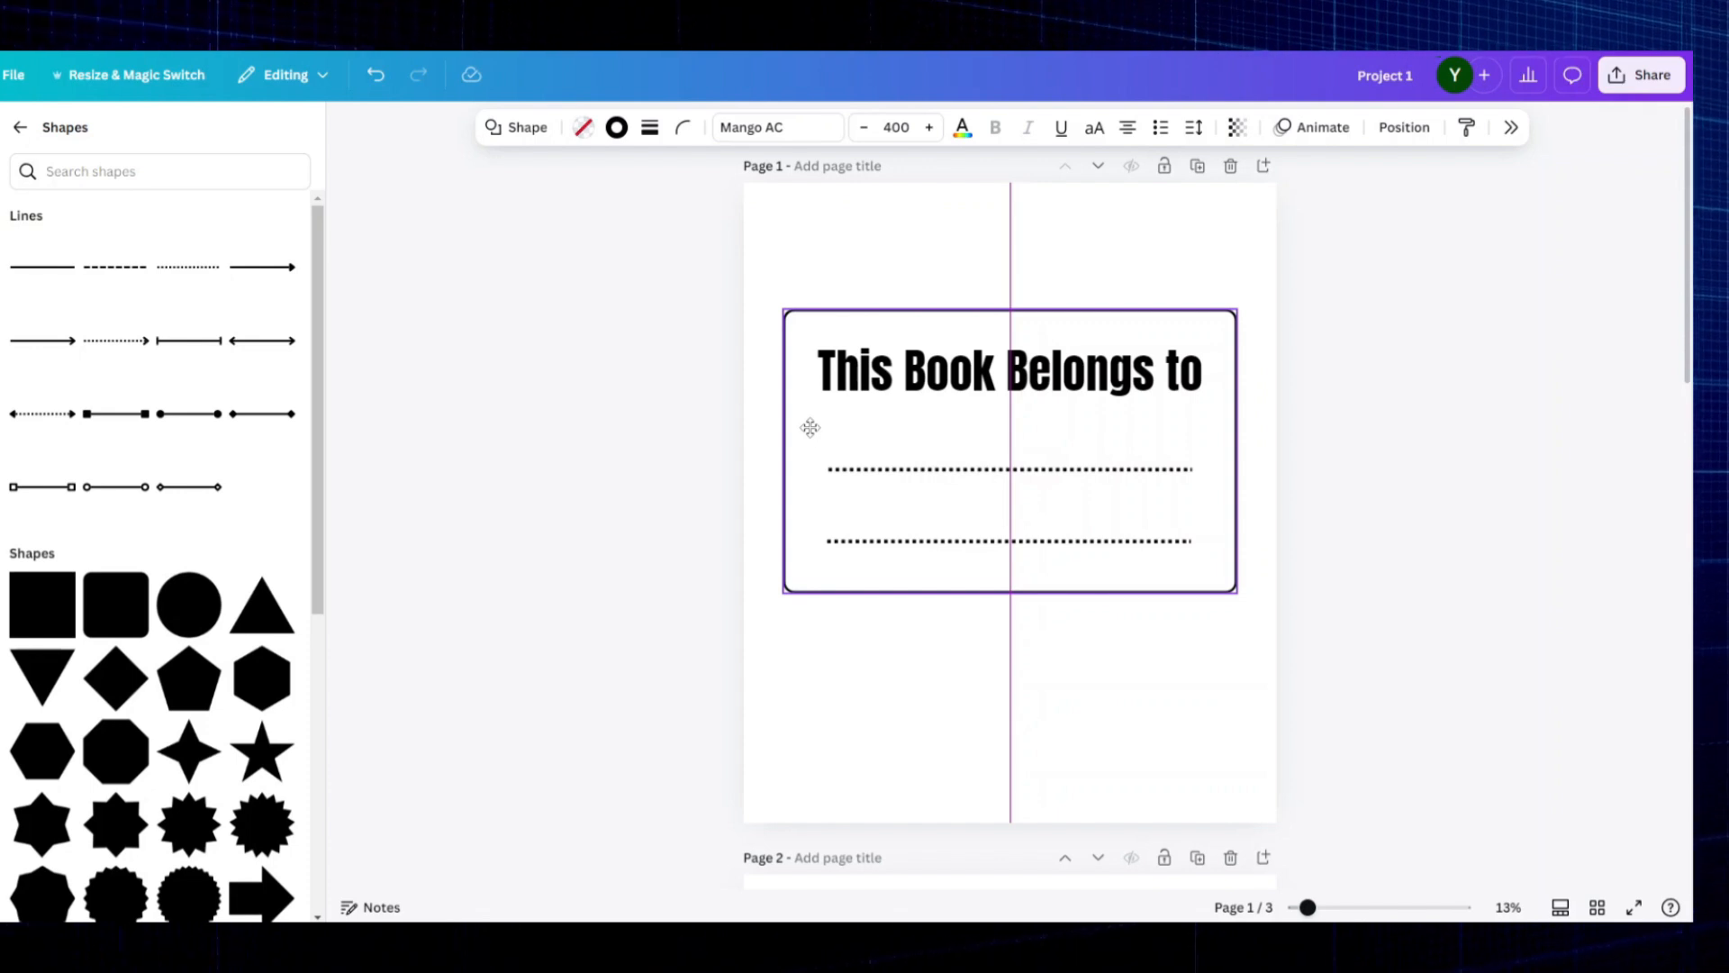
left_click_drag(946, 376, 948, 378)
left_click(1000, 470)
left_click_drag(1029, 515, 1036, 520)
left_click(1050, 565)
left_click(1052, 543)
left_click_drag(1025, 586, 1030, 582)
left_click(637, 291)
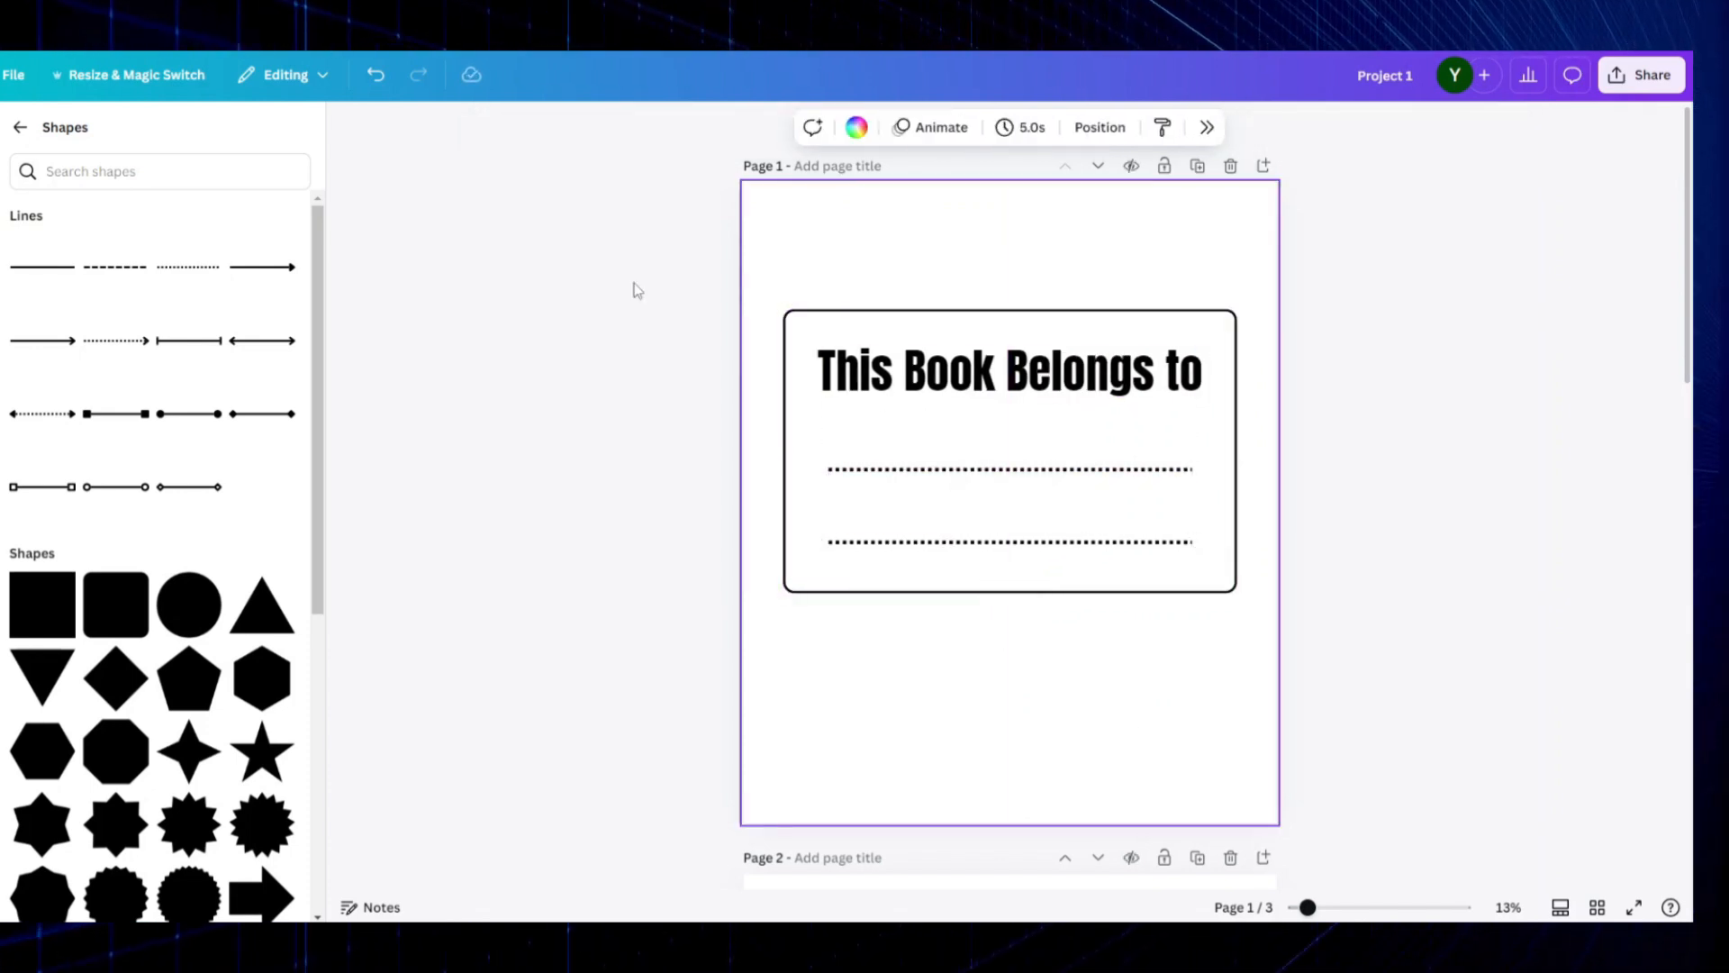
Step: Group the rectangle, text and dotted lines and move the group slightly down the page
left_click_drag(634, 274, 1303, 634)
left_click(964, 270)
mouse_move(927, 453)
left_mouse_down()
mouse_move(925, 423)
mouse_move(938, 470)
left_mouse_up()
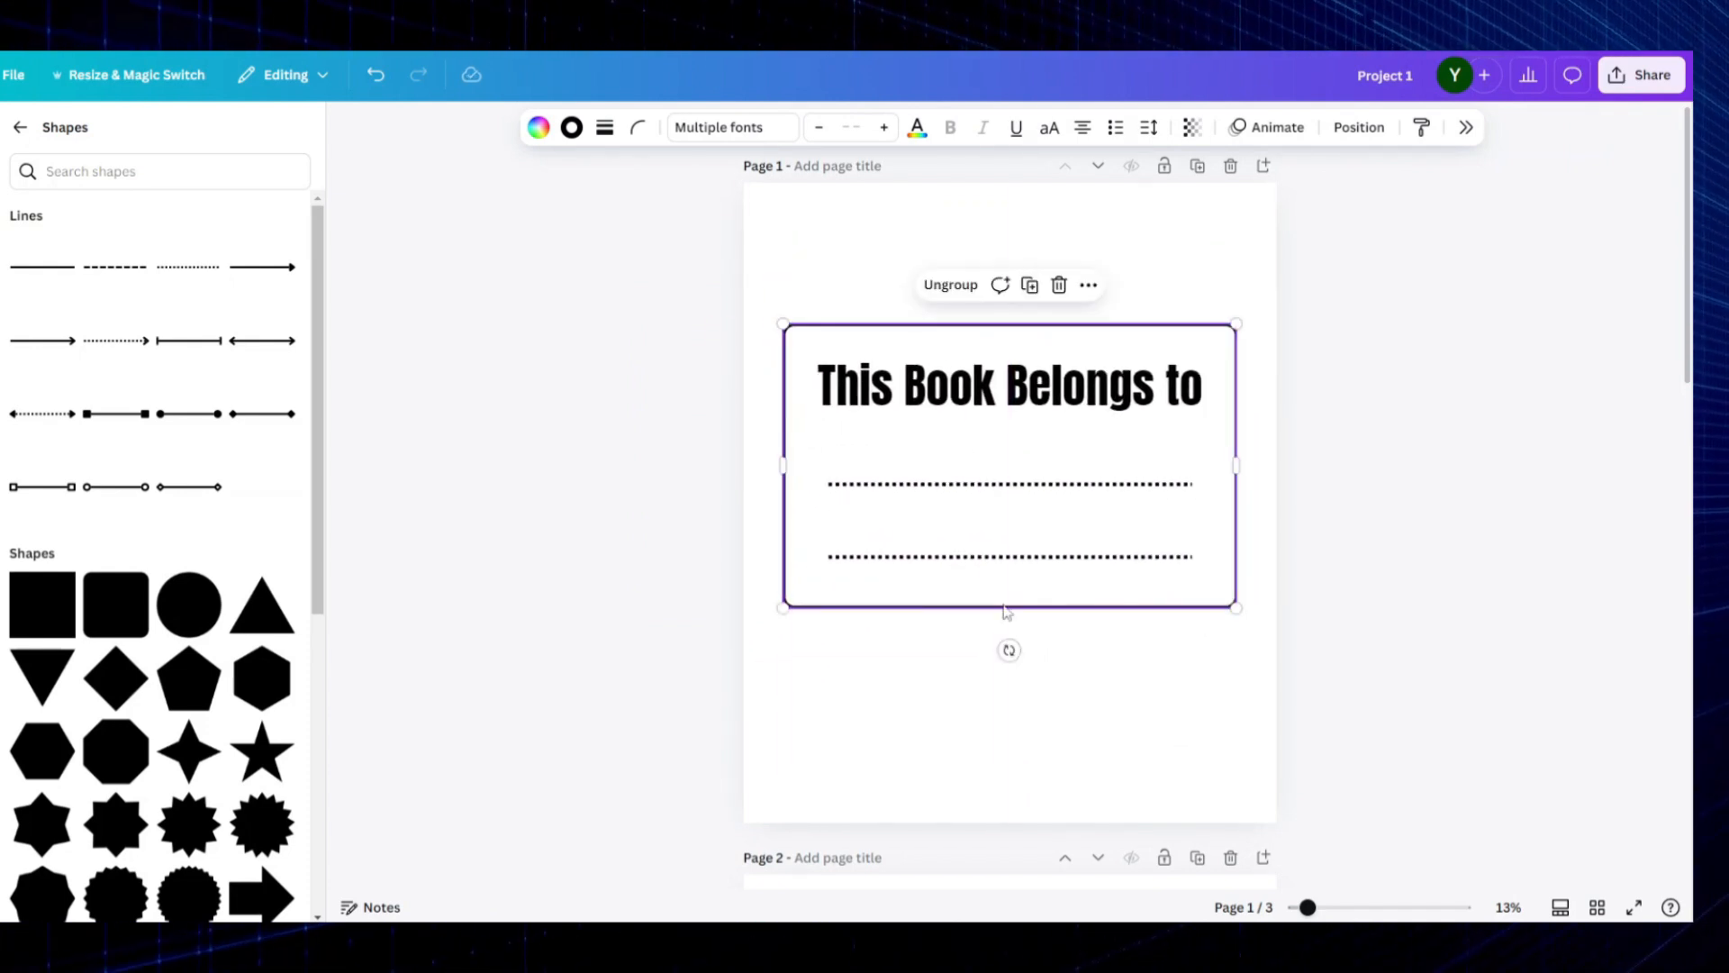
left_click(1099, 711)
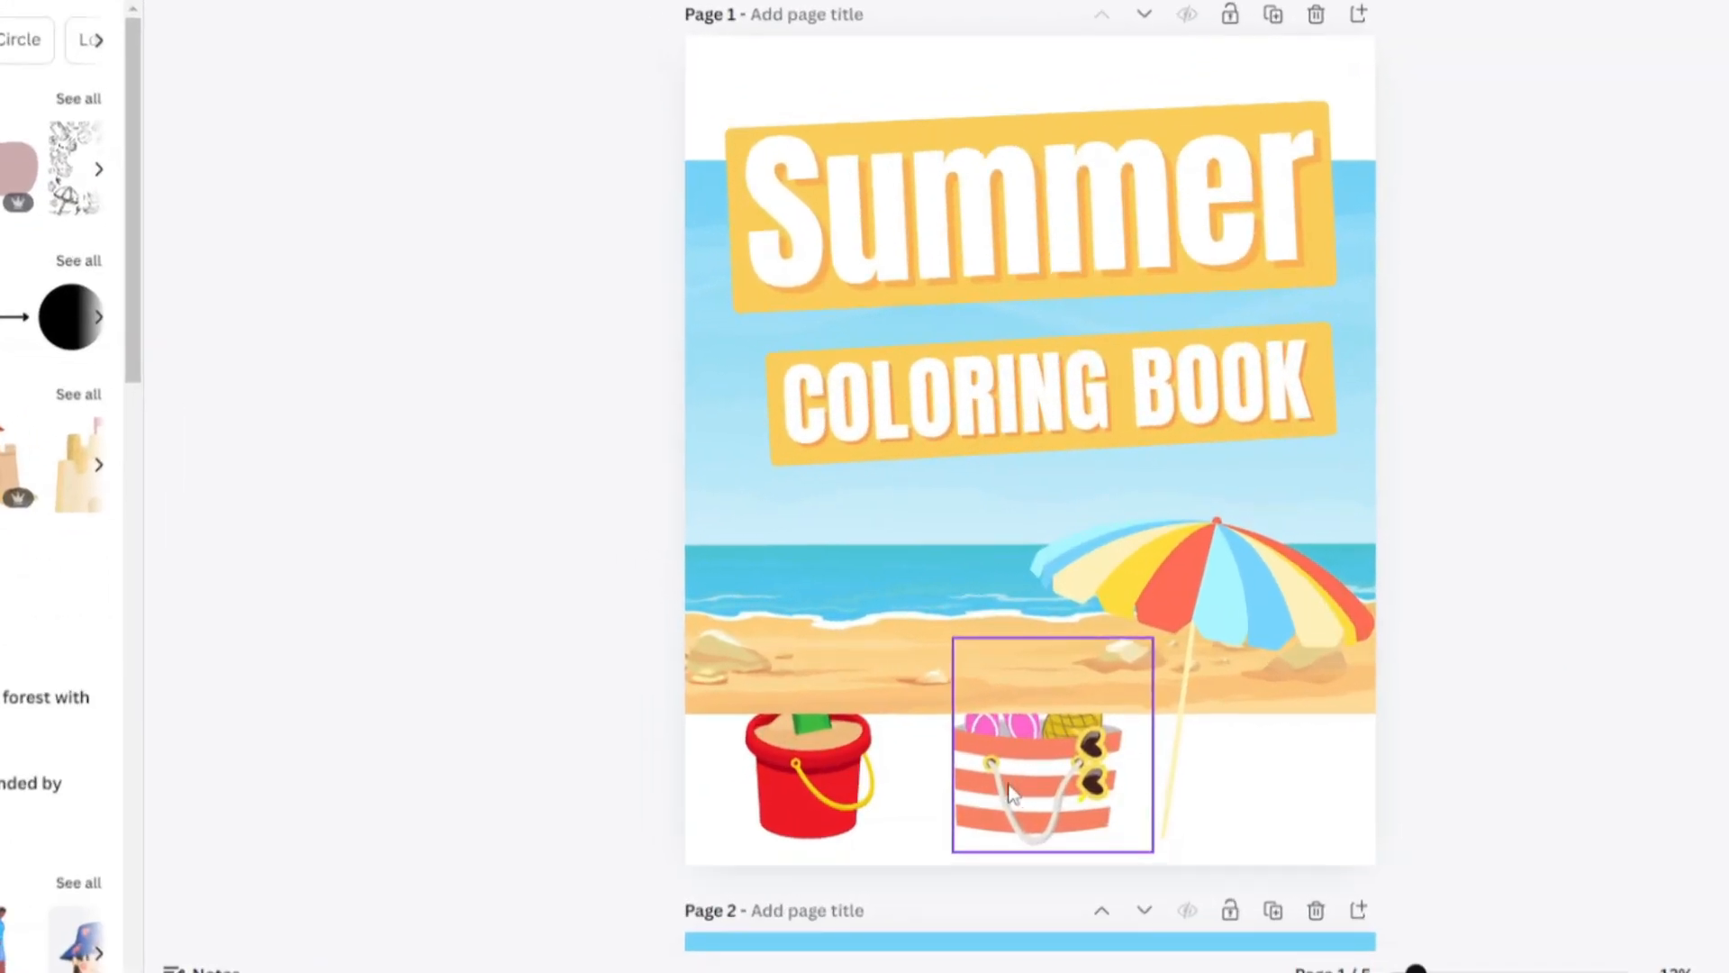
Step: Bring the striped beach bag to the front of the Summer Coloring Book cover
left_click(1011, 793)
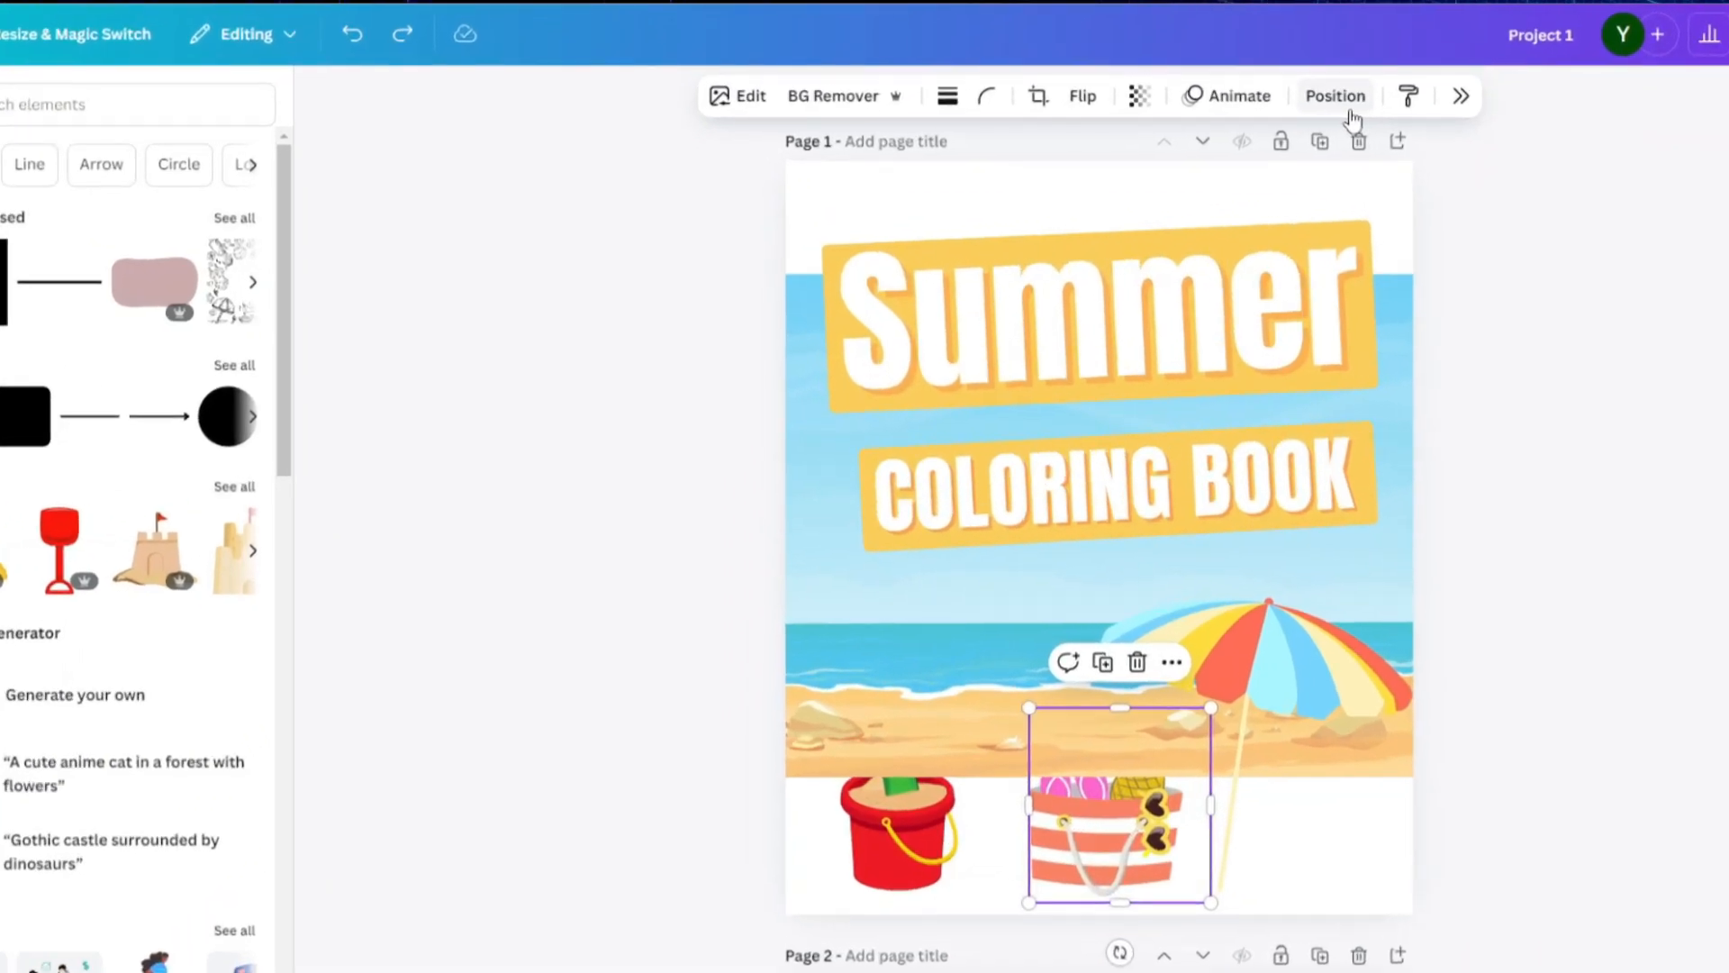
left_click(1342, 100)
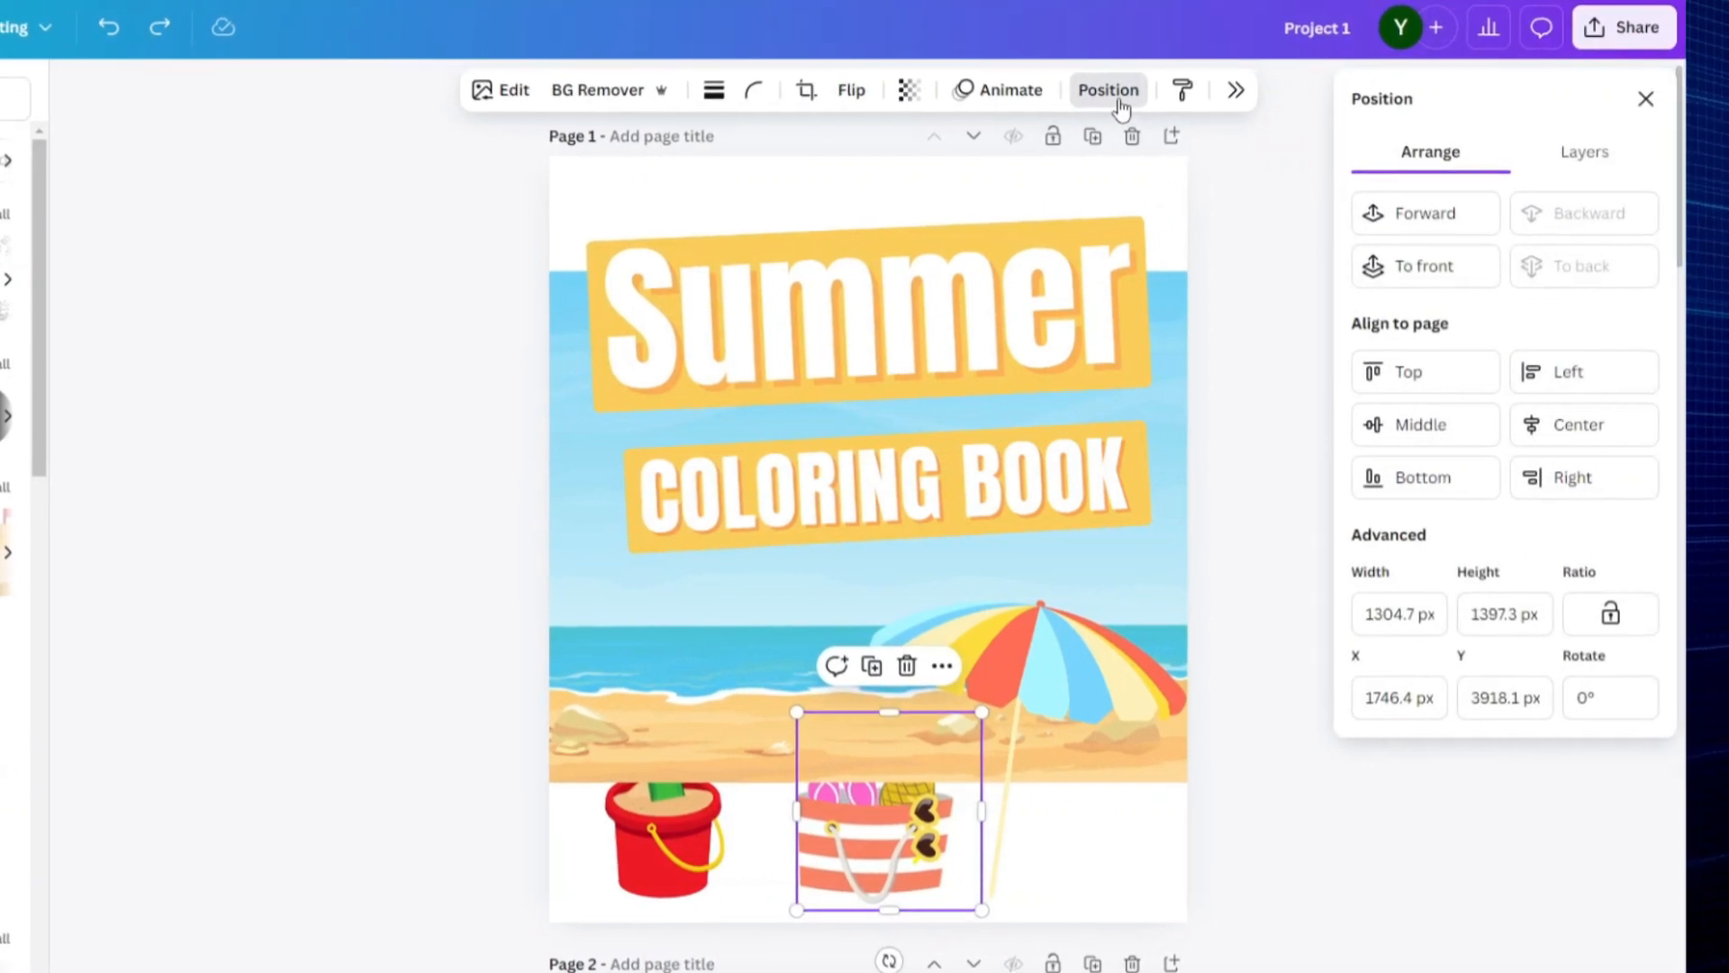
left_click(1434, 270)
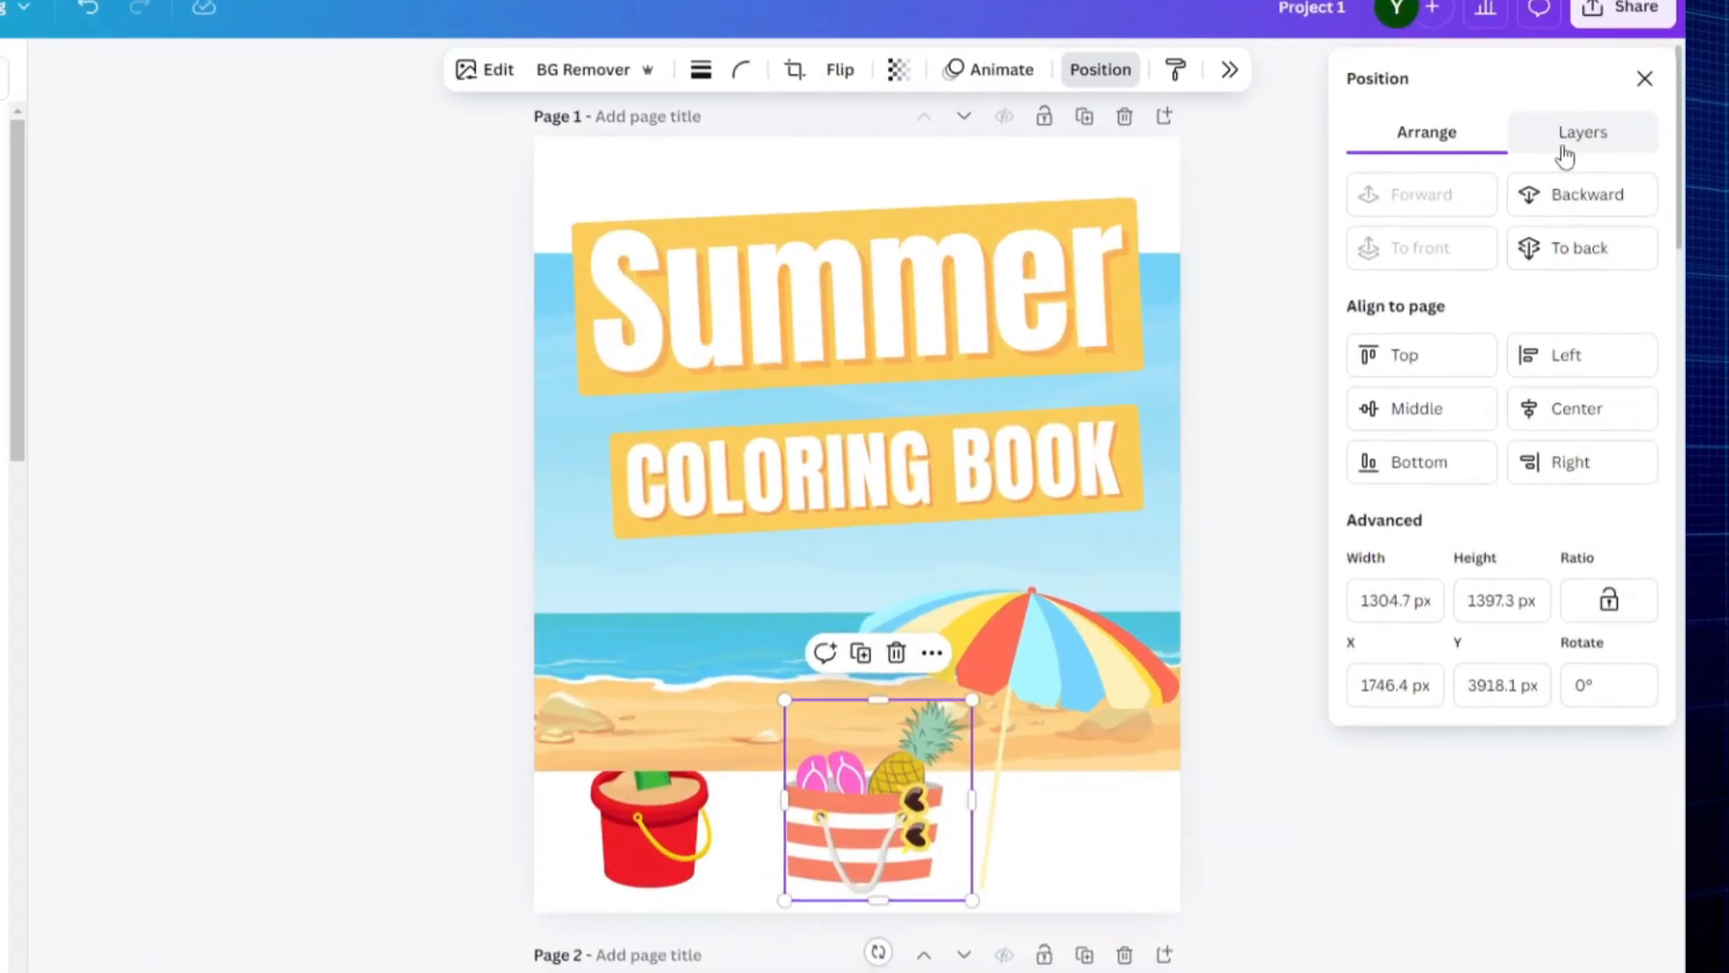
Step: Reorder the layers so the beach background lies beneath the red bucket, and nudge the COLORING BOOK title
left_click(1576, 144)
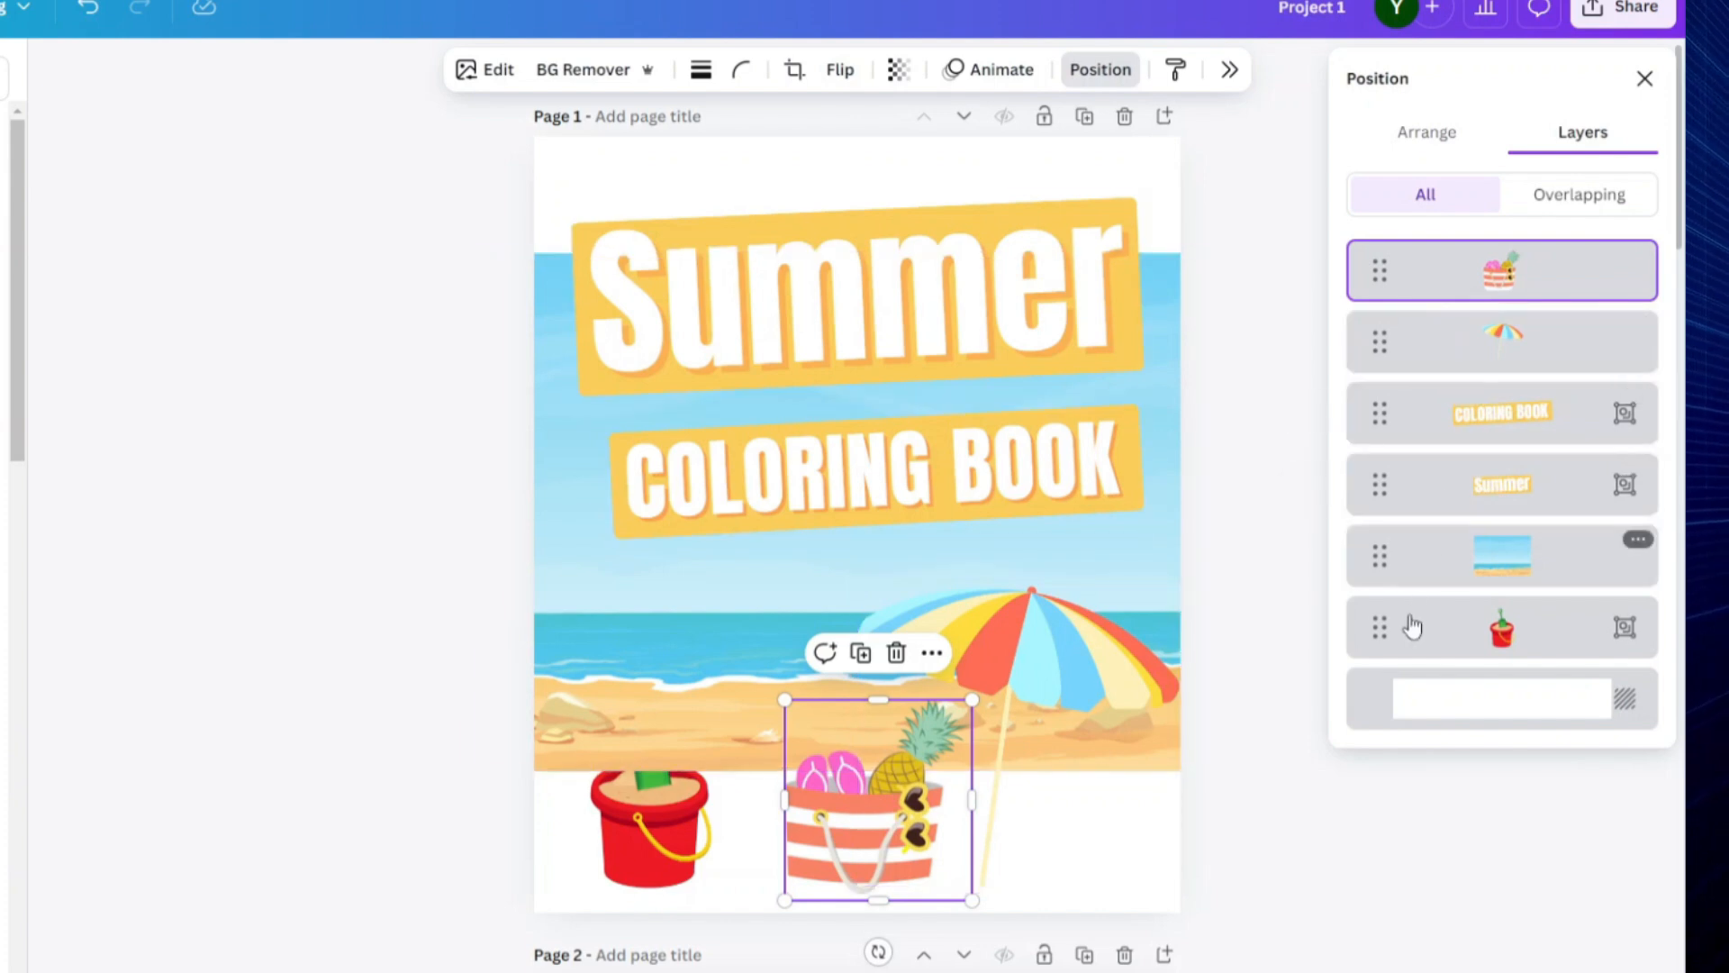
left_click_drag(1380, 555, 1377, 659)
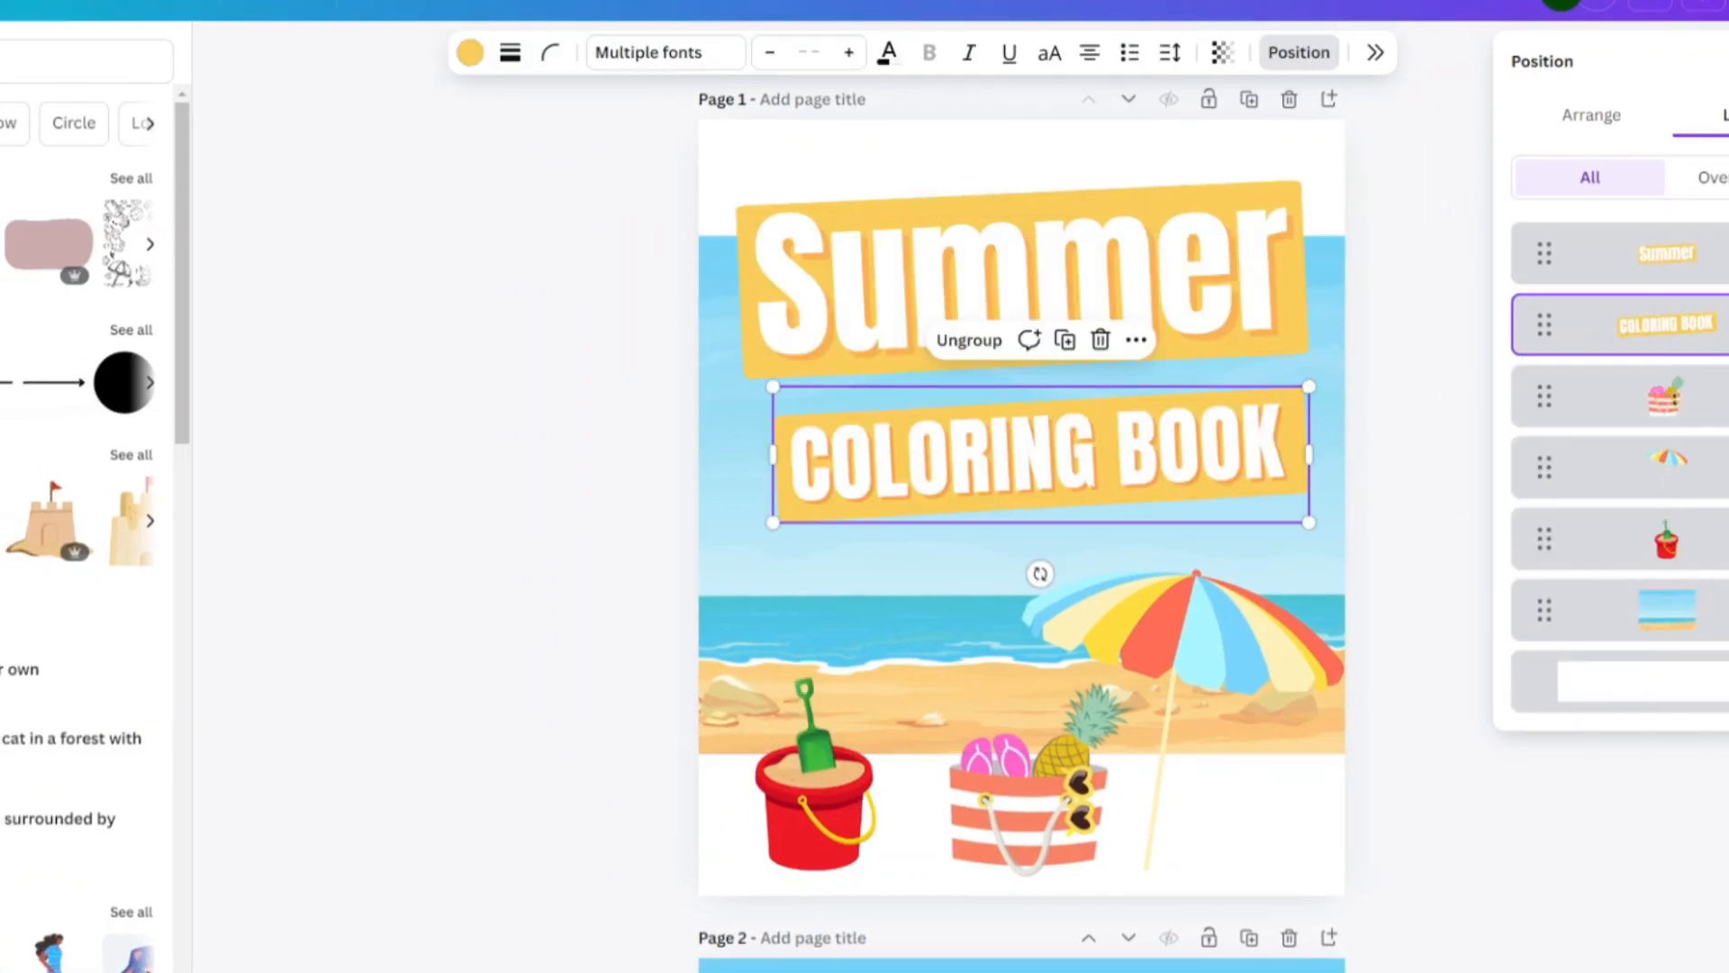
mouse_move(699, 888)
left_mouse_down()
mouse_move(471, 891)
mouse_move(699, 897)
left_mouse_up()
left_click_drag(1090, 450, 1079, 456)
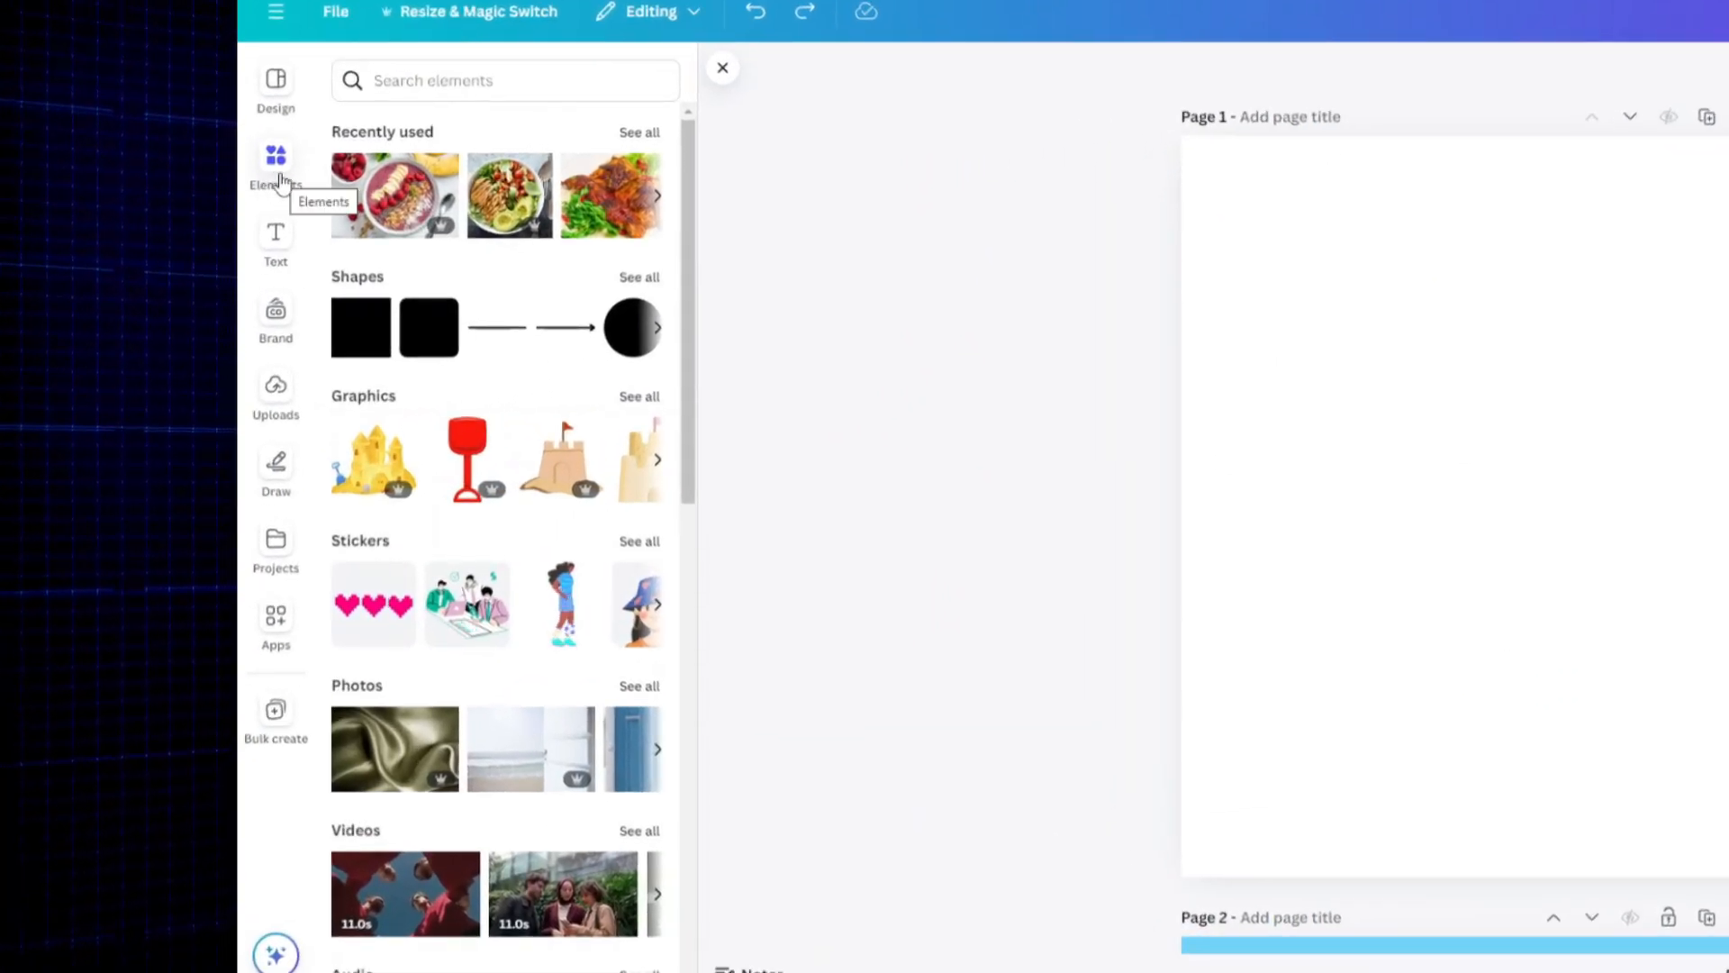
Step: Browse the frame elements and add the square frame from the basic shapes to the page
scroll(392, 388, "down", 2)
scroll(538, 378, "down", 8)
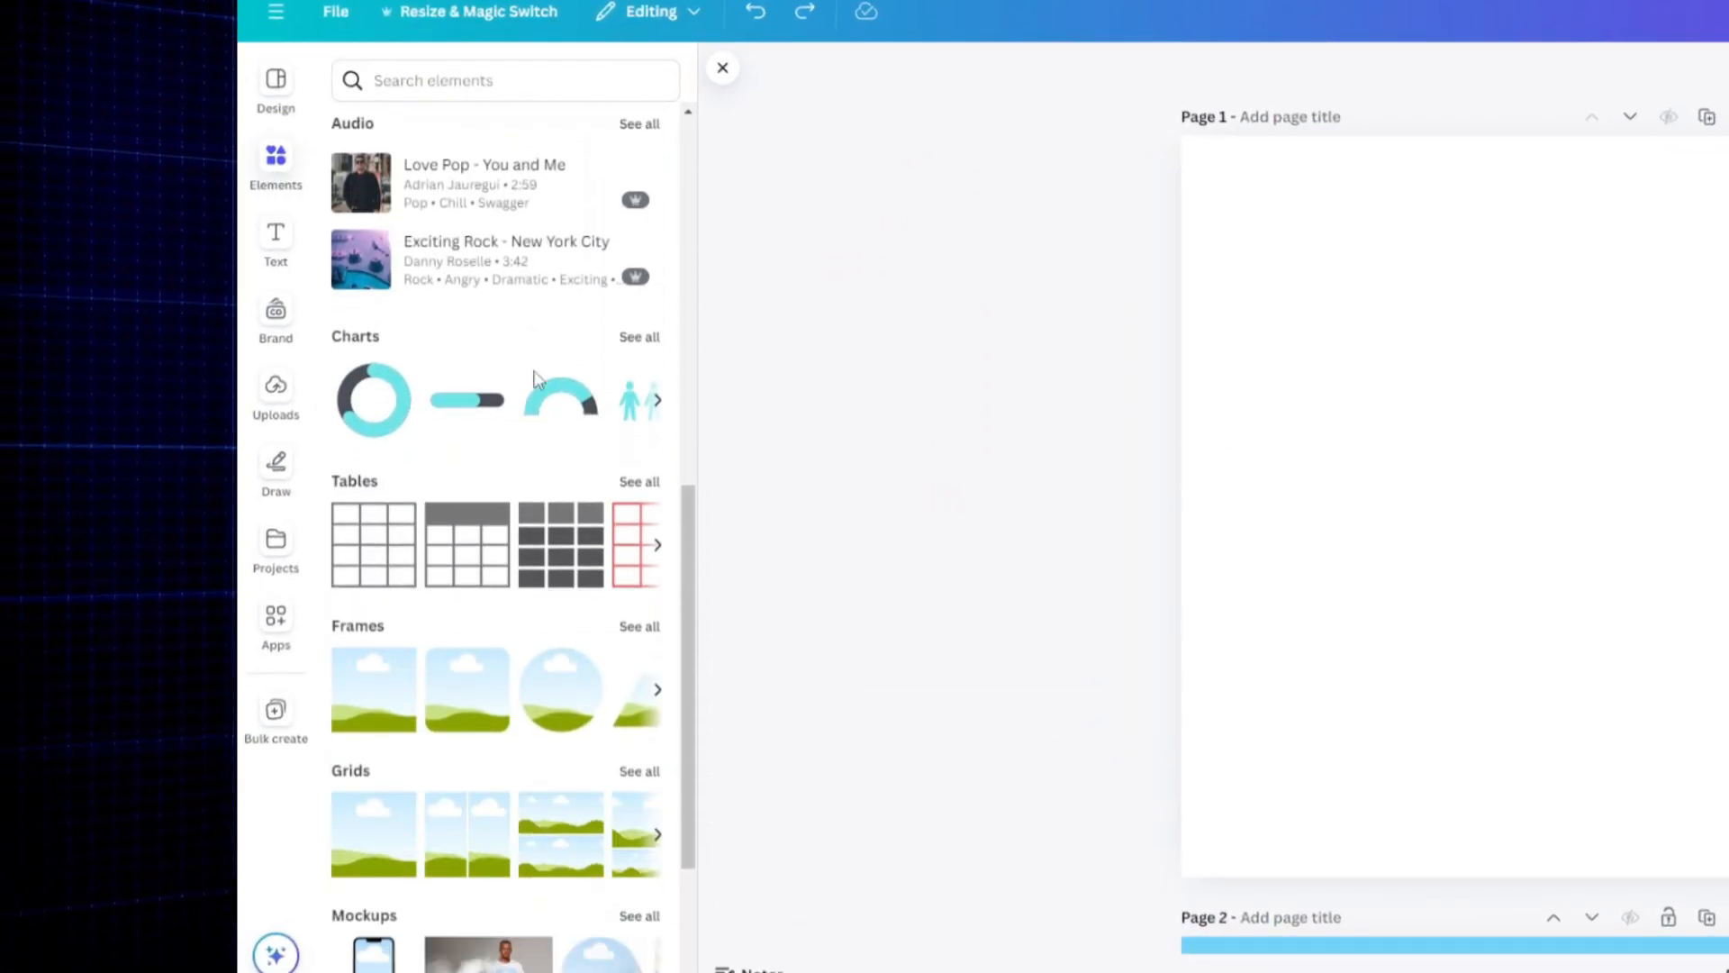
scroll(538, 383, "down", 2)
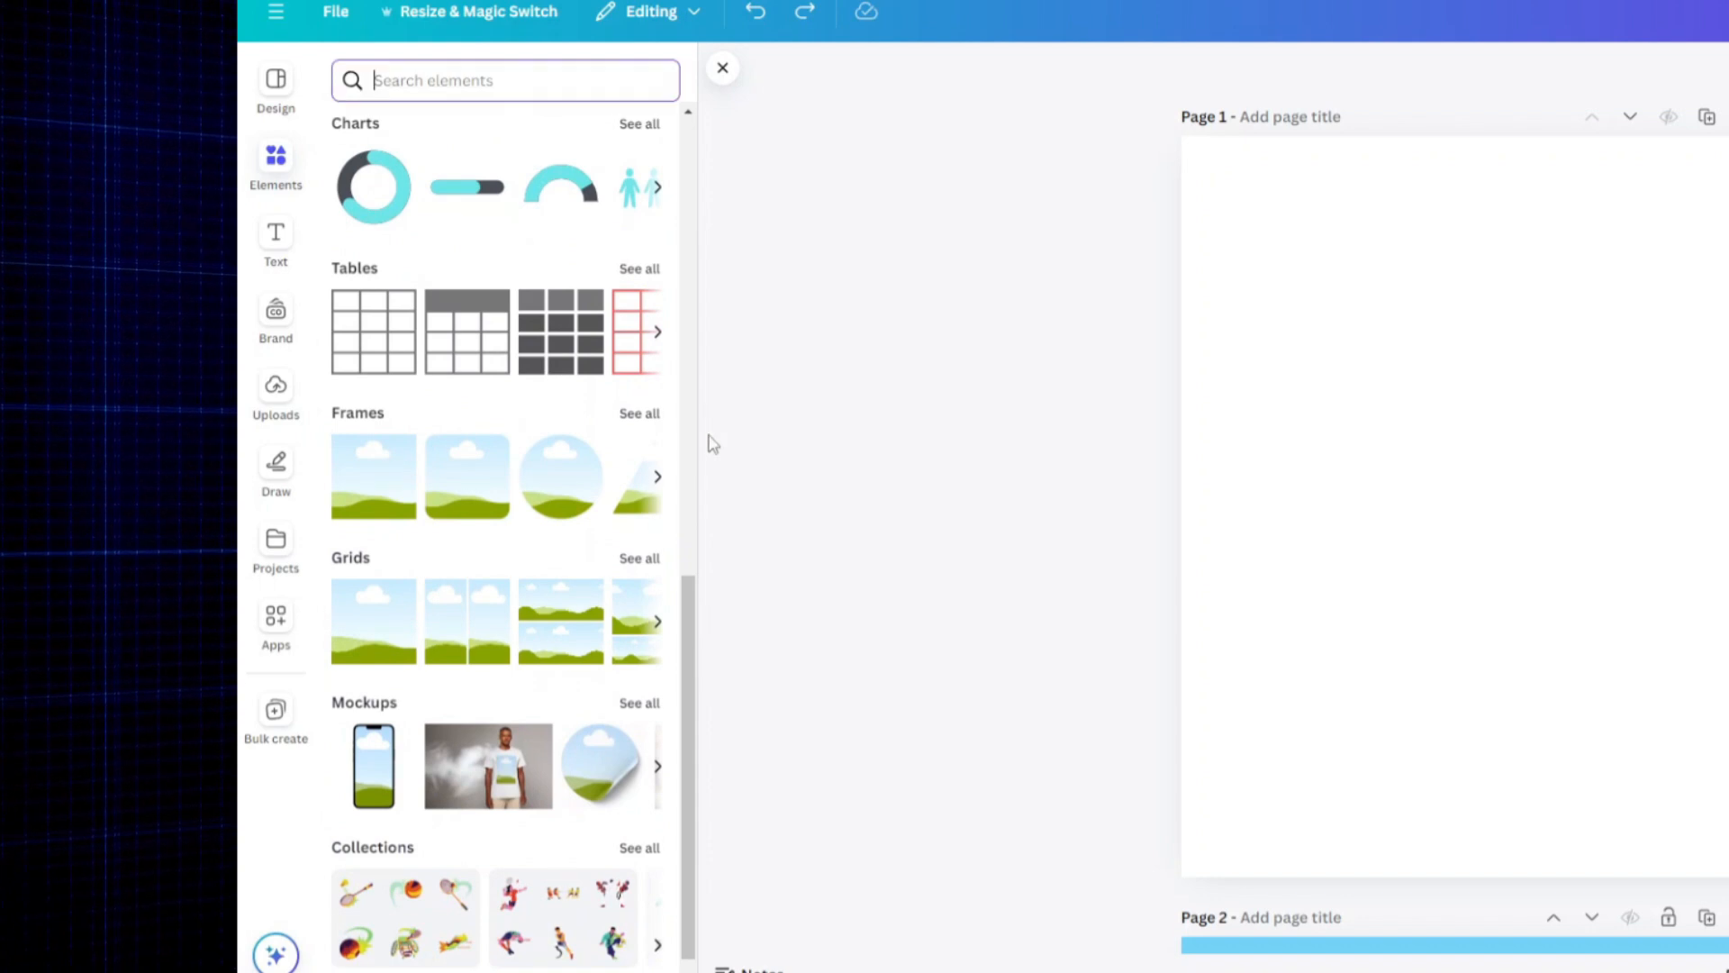
left_click(639, 422)
scroll(381, 440, "down", 4)
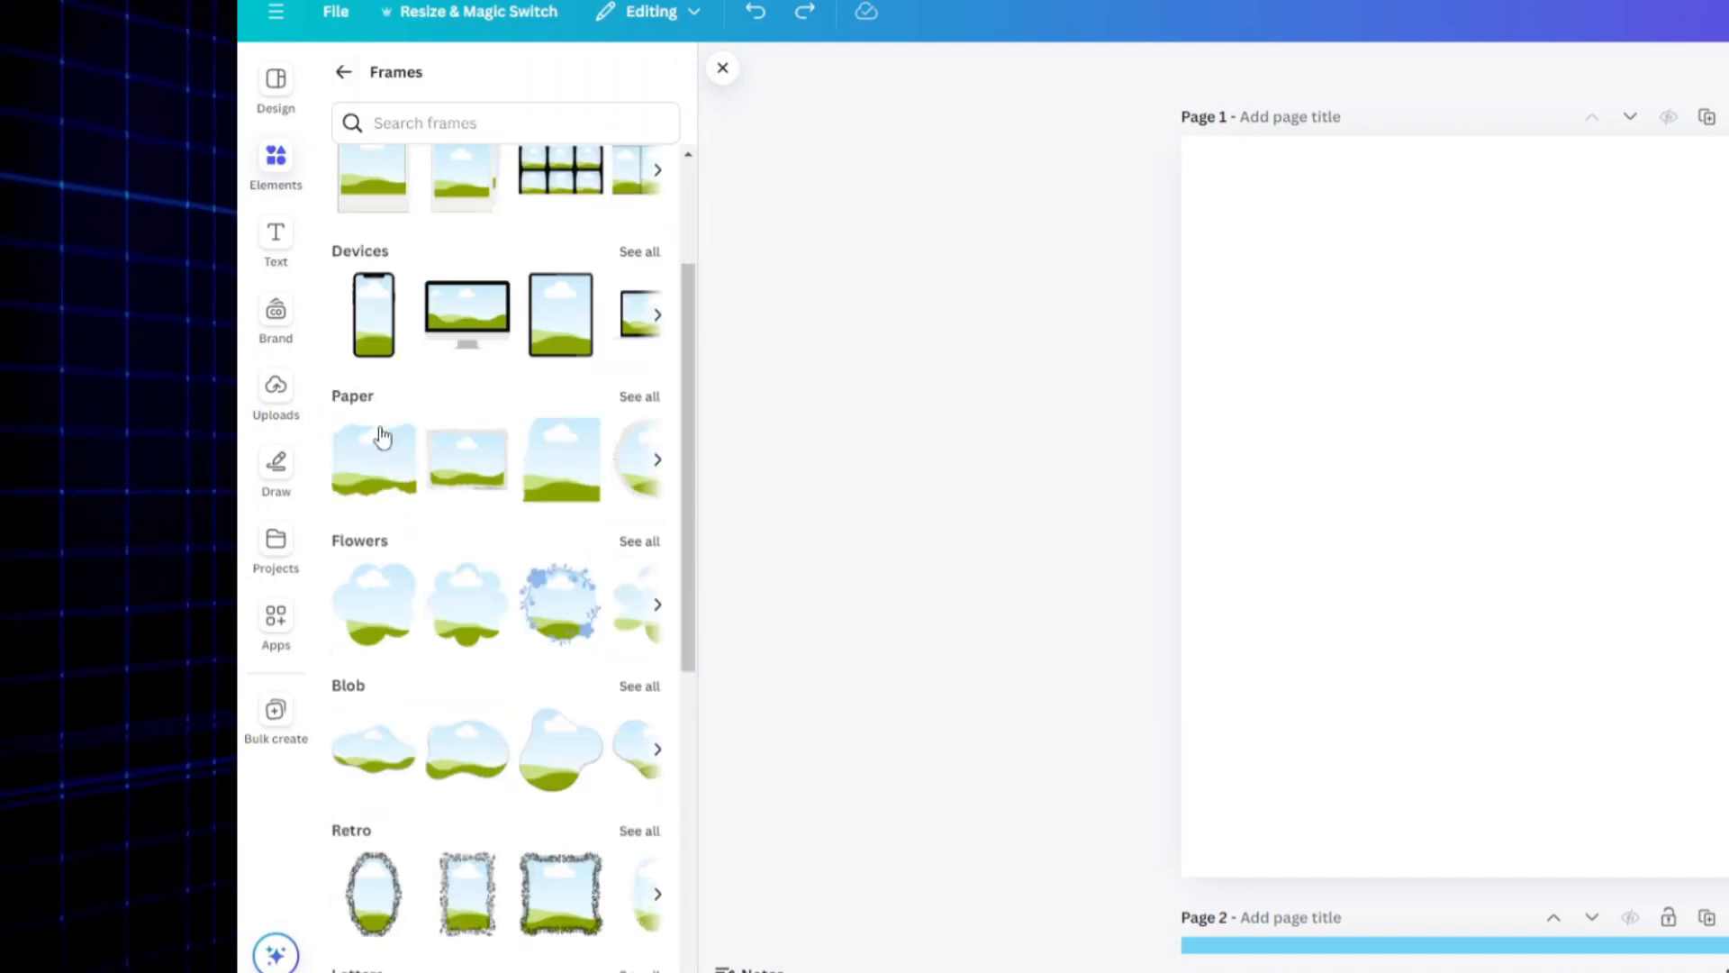
scroll(379, 811, "down", 8)
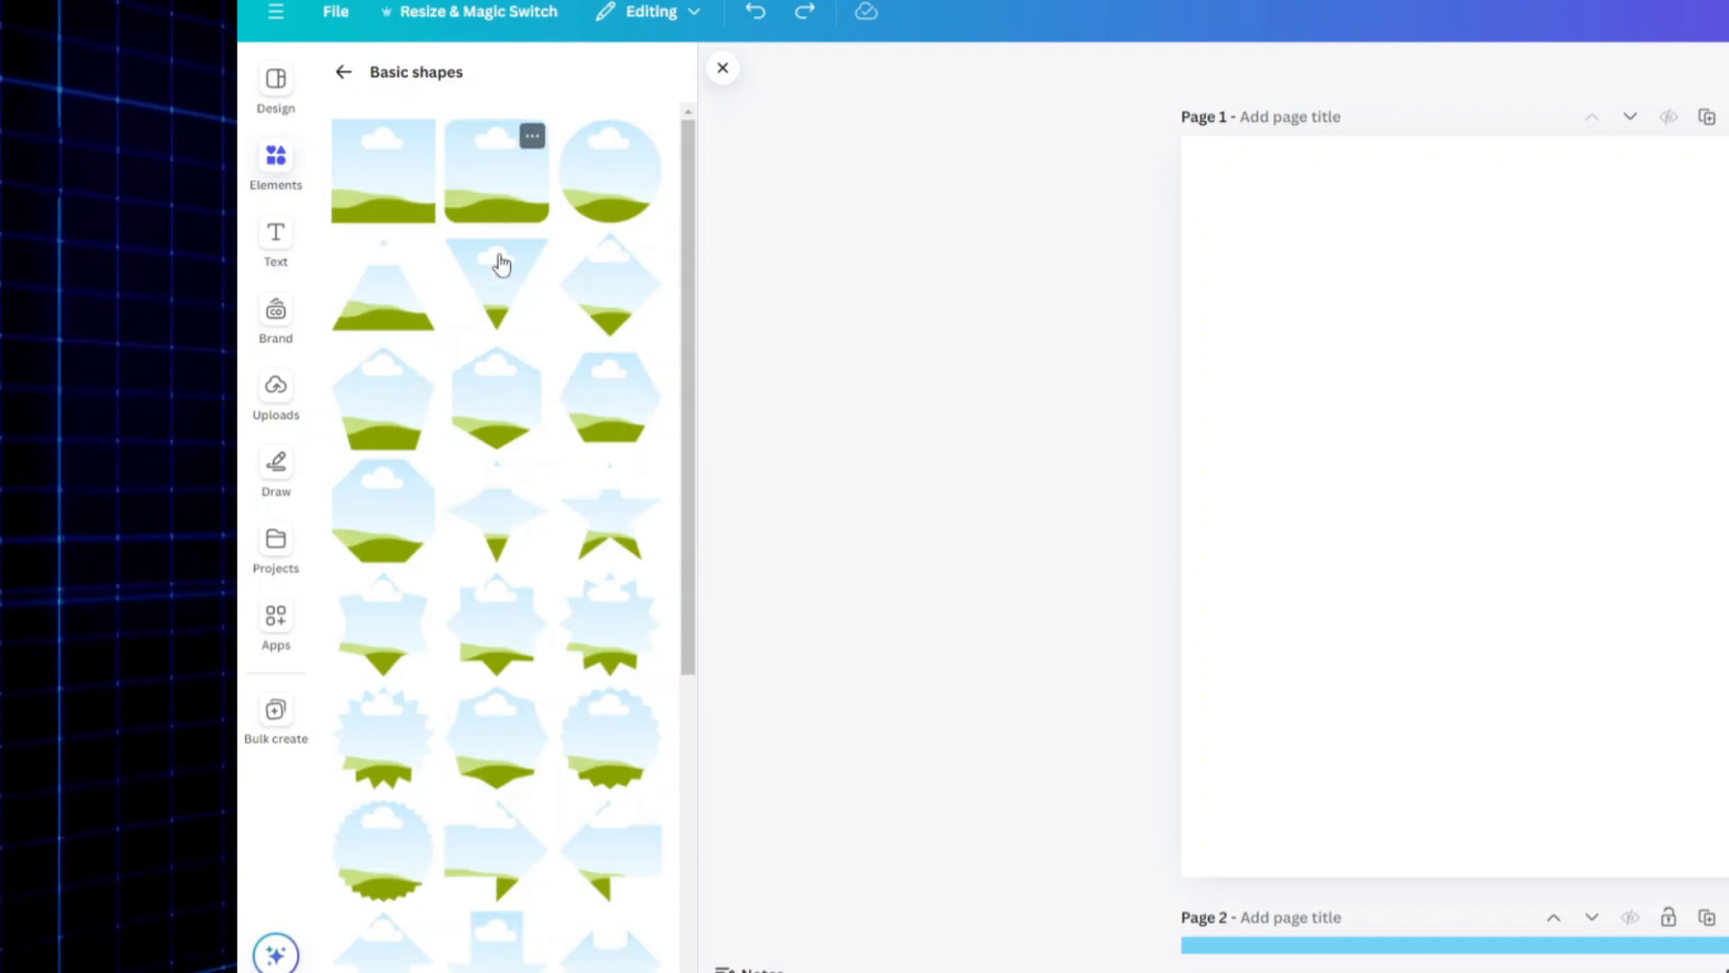
left_click(395, 194)
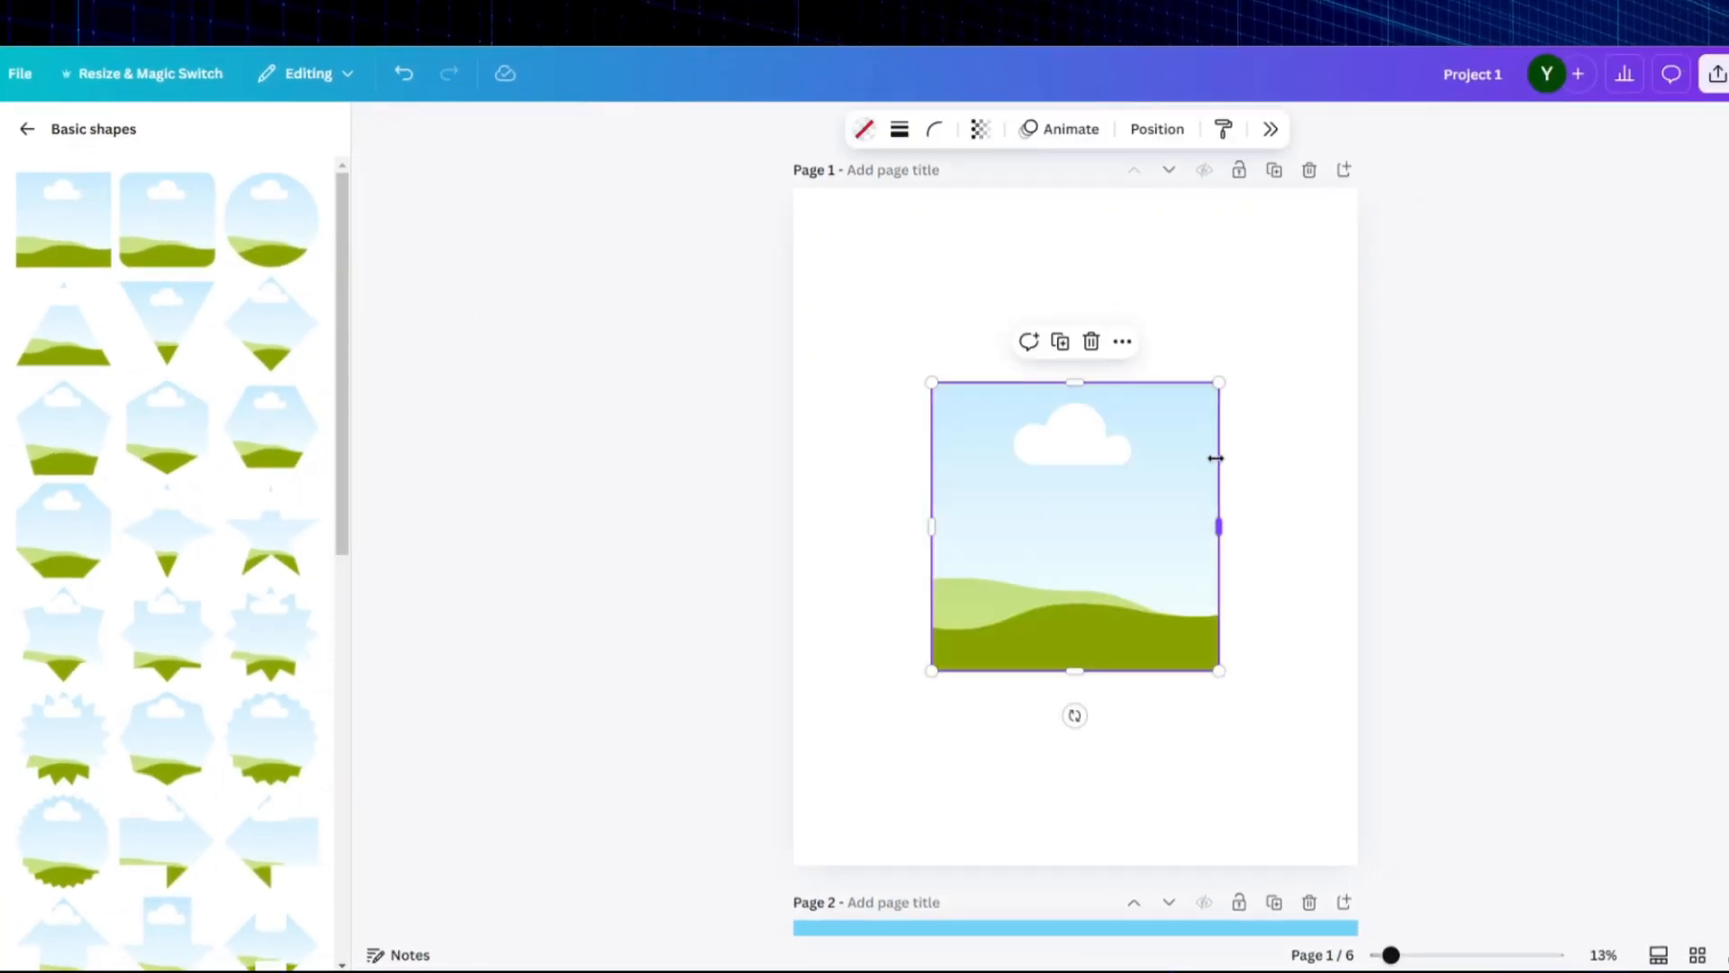
Step: Give the square frame a thicker solid border and set its corner rounding to 63
left_click(899, 129)
left_click_drag(776, 258, 991, 252)
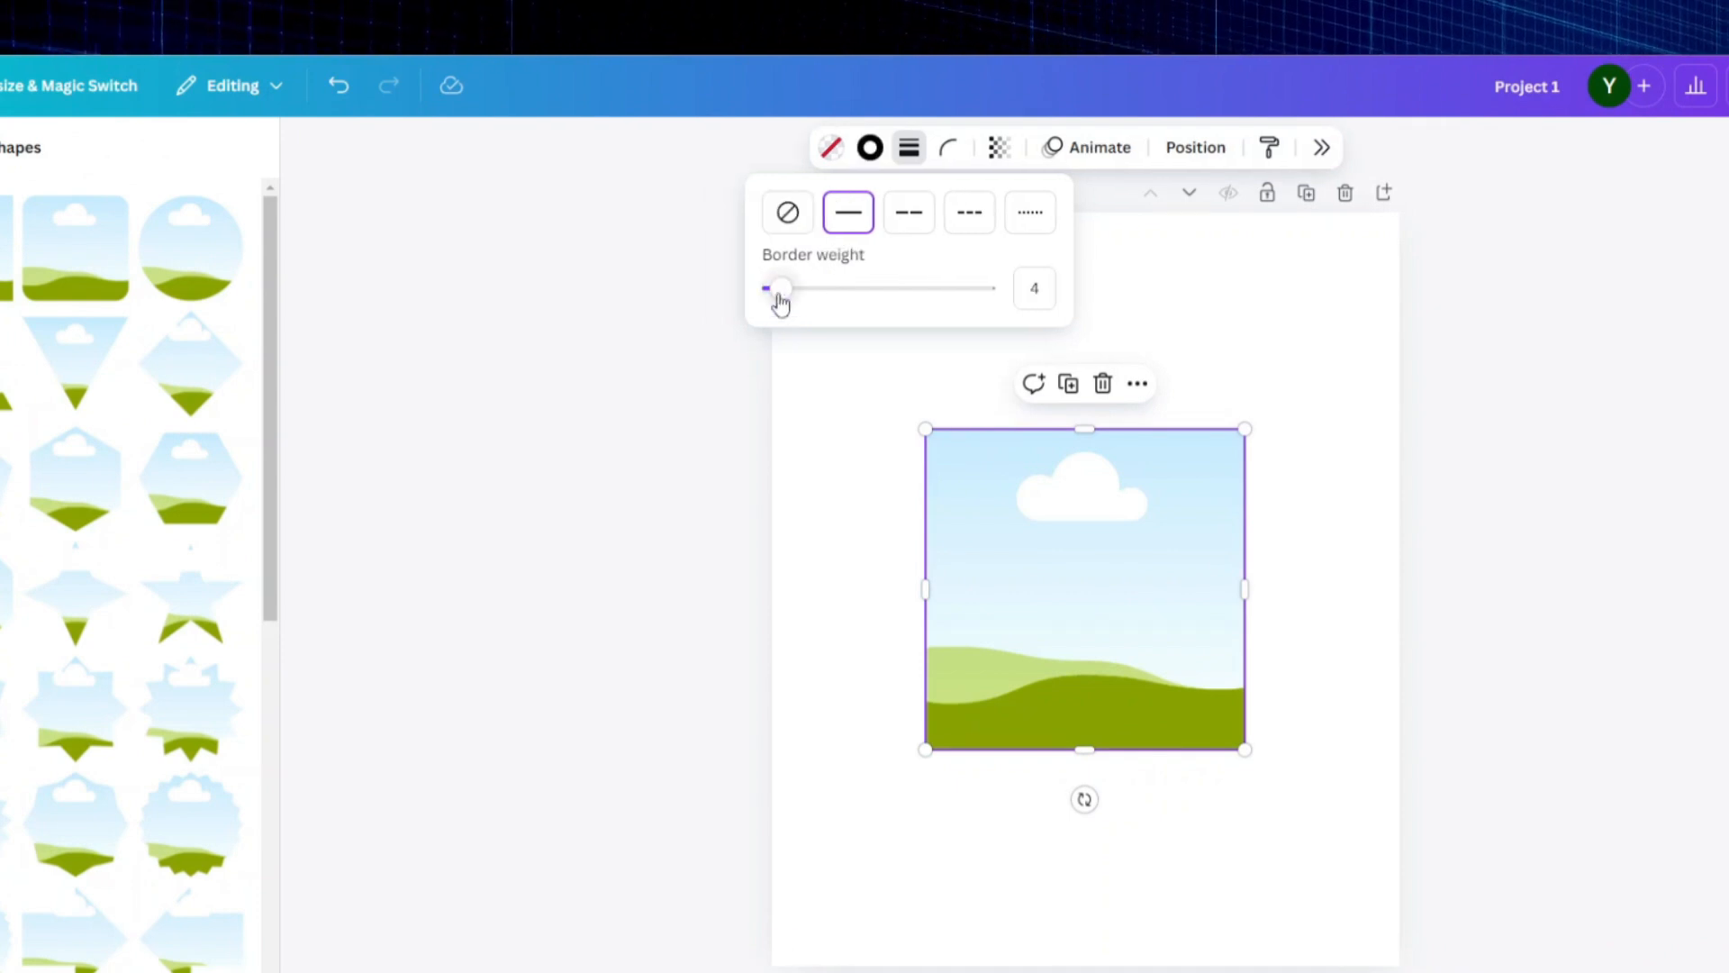
left_click(947, 147)
left_click_drag(834, 236, 937, 236)
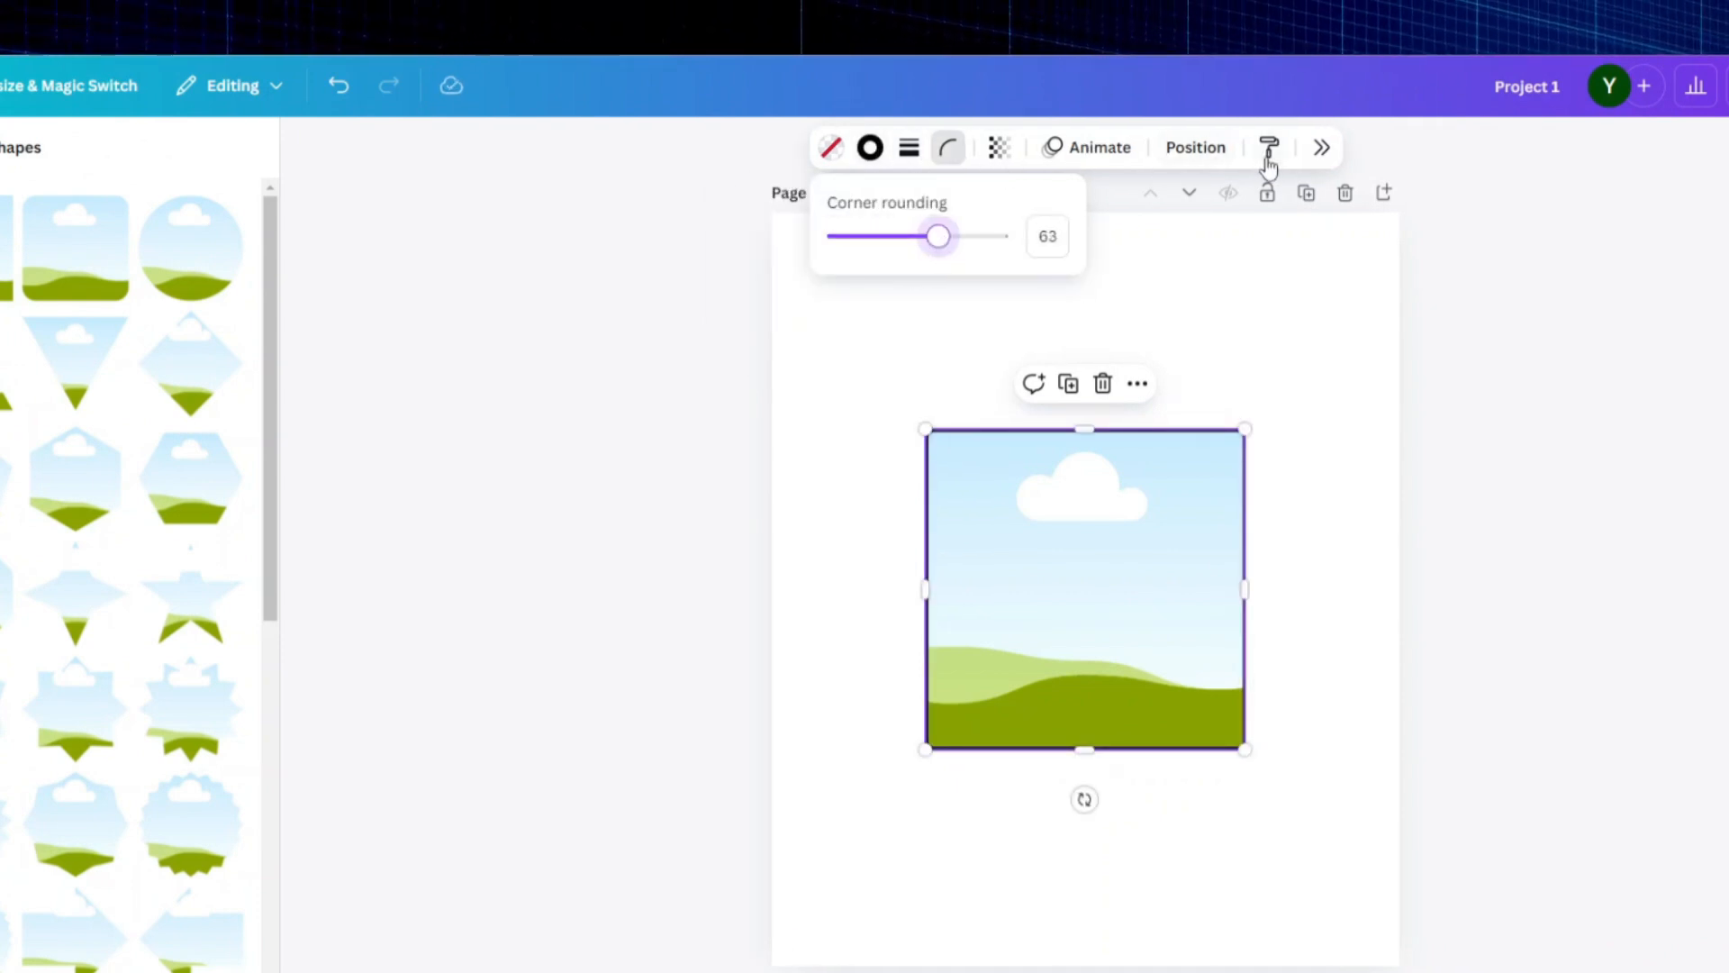
left_click(1211, 314)
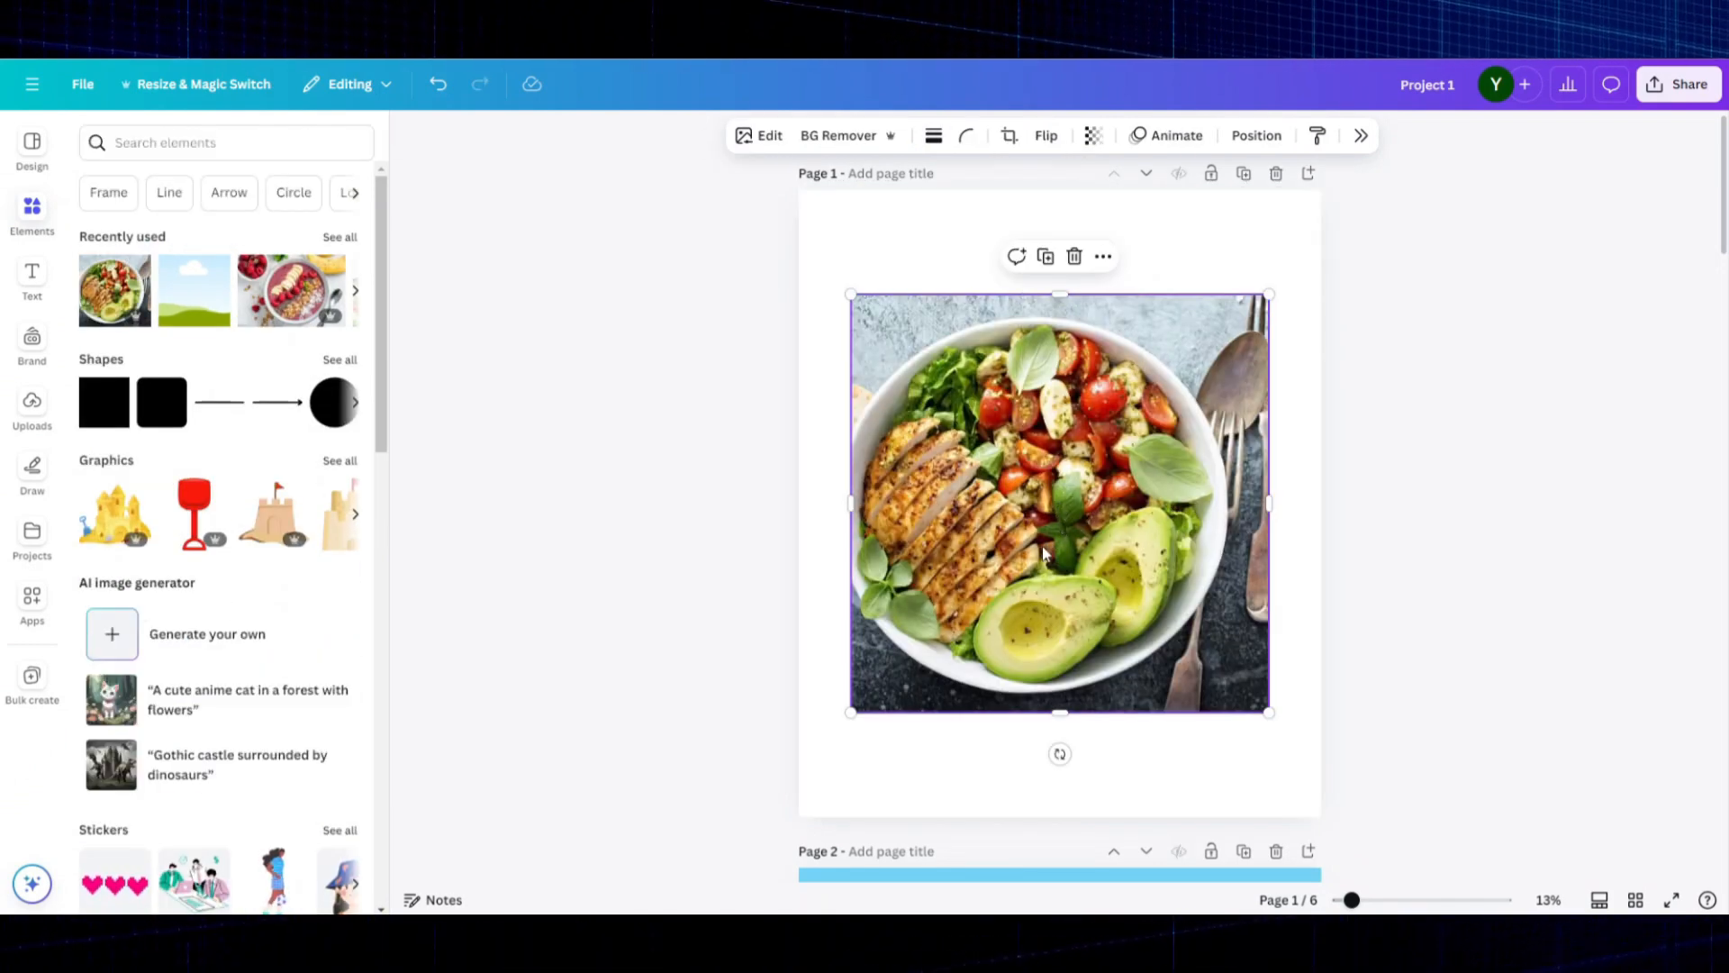
Step: Place the chicken and avocado salad photo in the square frame, then enlarge and reposition it within the crop
left_click_drag(1043, 559, 1055, 533)
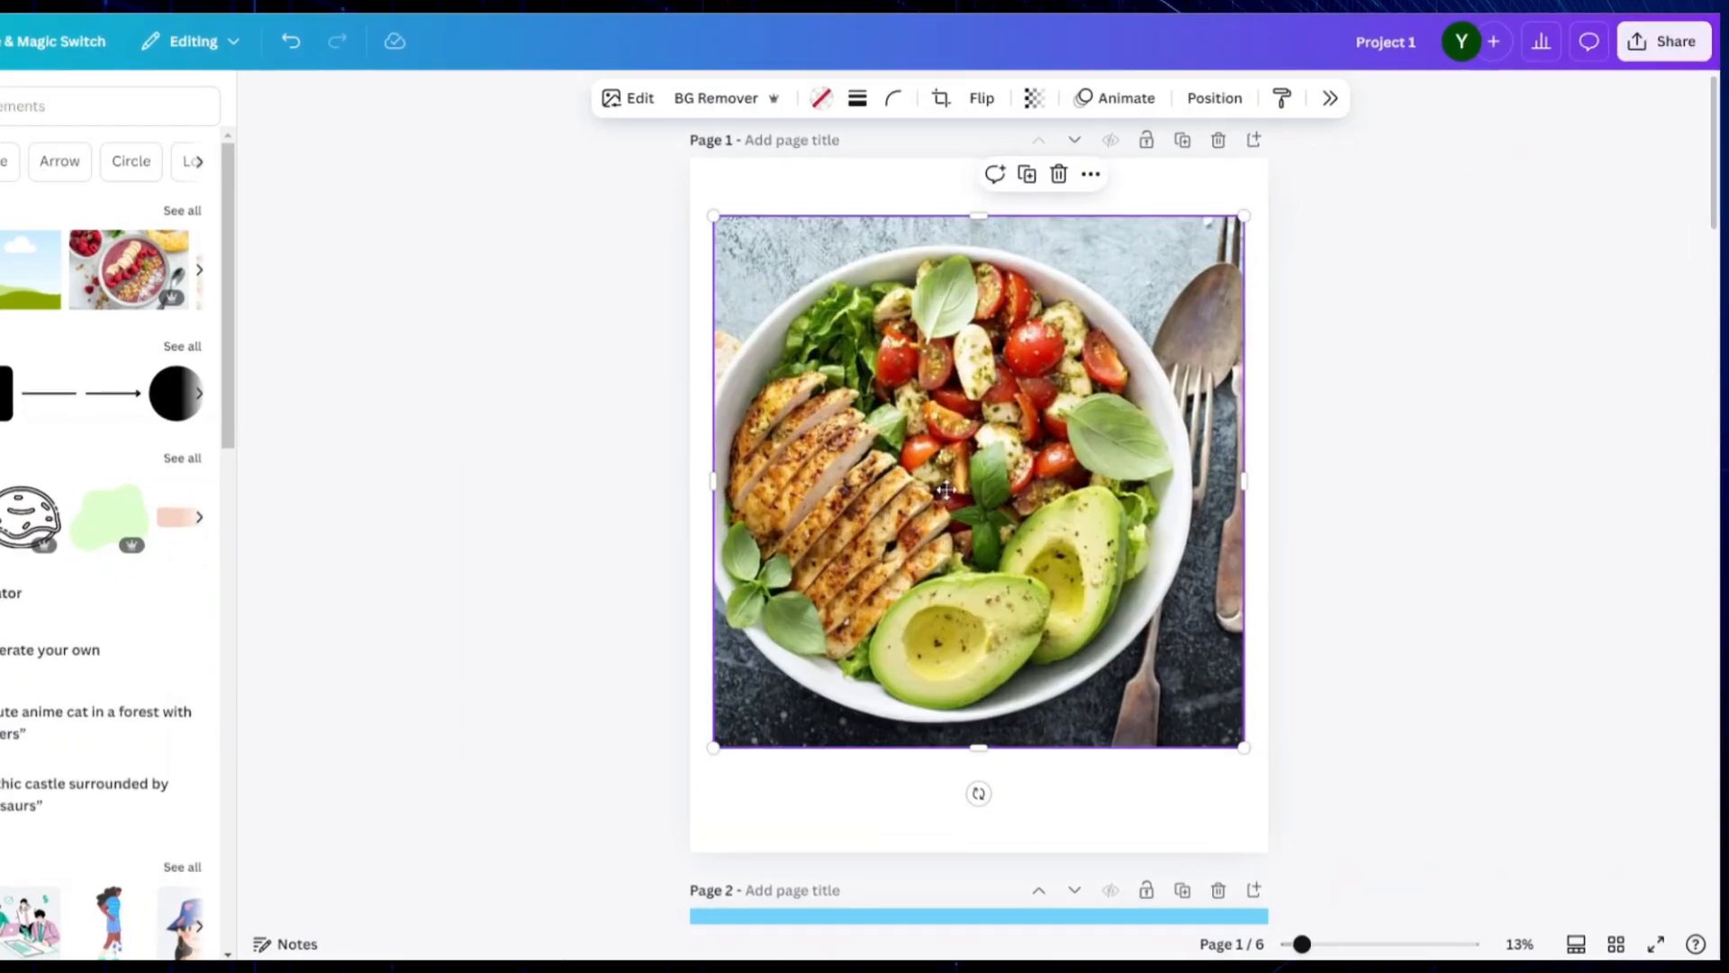
double_click(1030, 488)
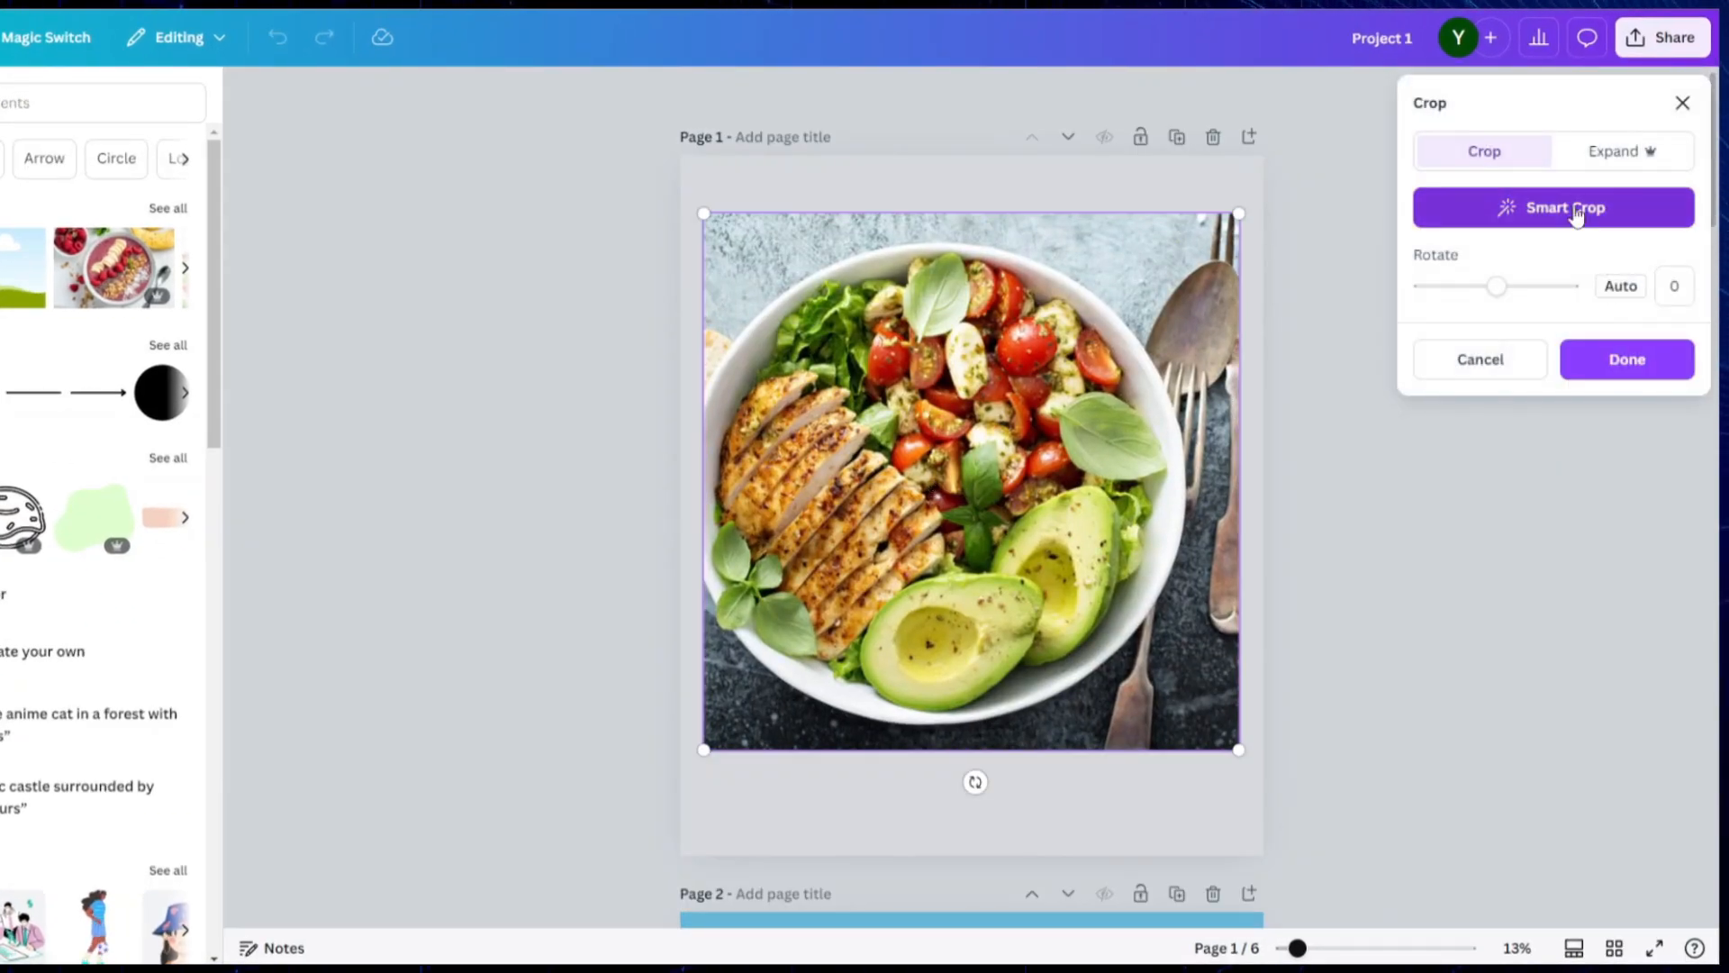
left_click_drag(1239, 749, 1407, 917)
left_click_drag(704, 214, 636, 146)
left_click_drag(738, 270, 773, 272)
left_click_drag(670, 147, 739, 94)
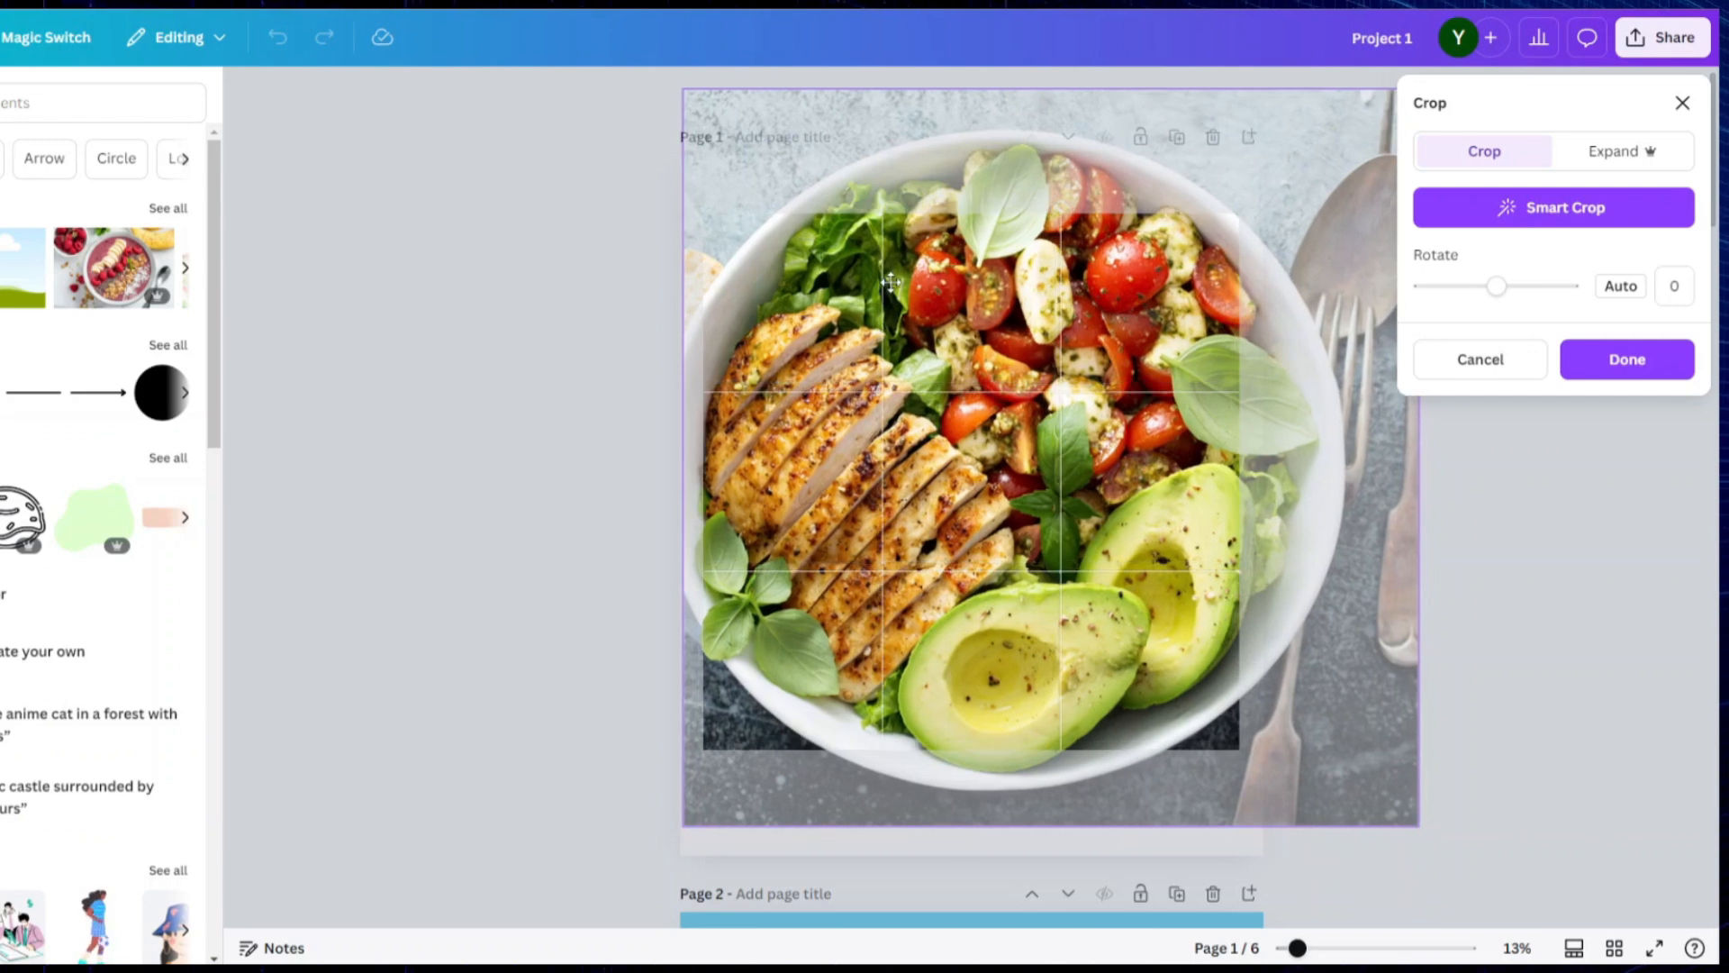
left_click(1630, 358)
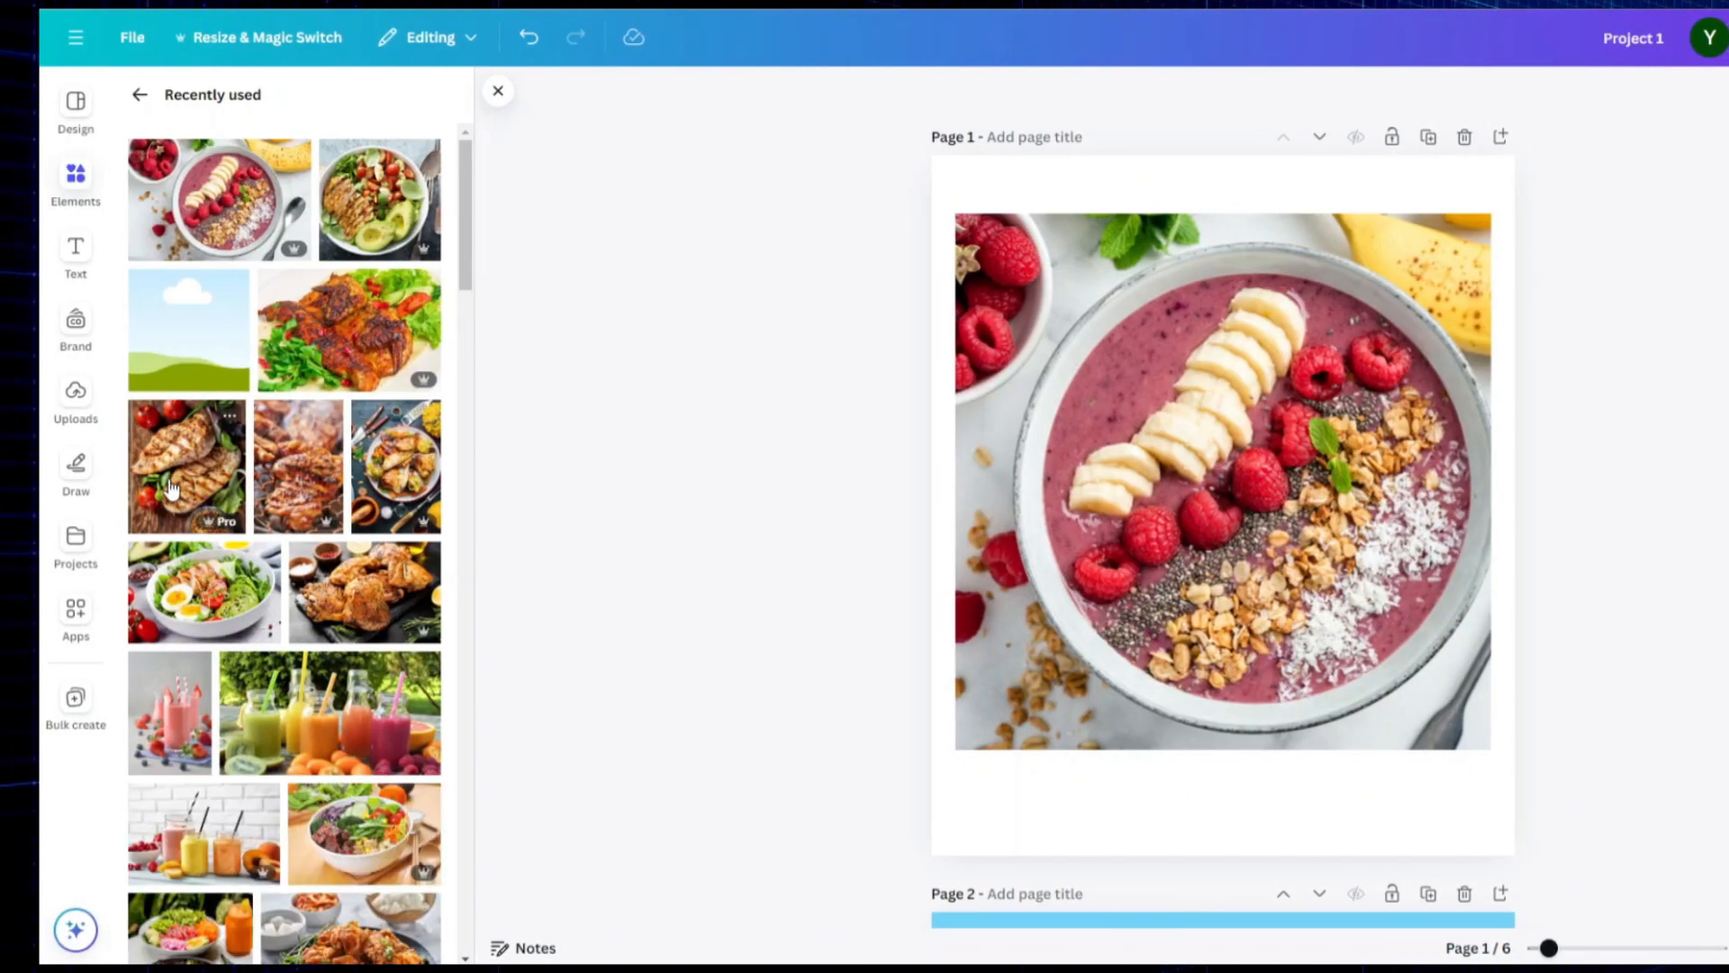
Step: Replace the smoothie bowl photo in the square frame with the grilled chicken photo from the recently used images
left_click(171, 487)
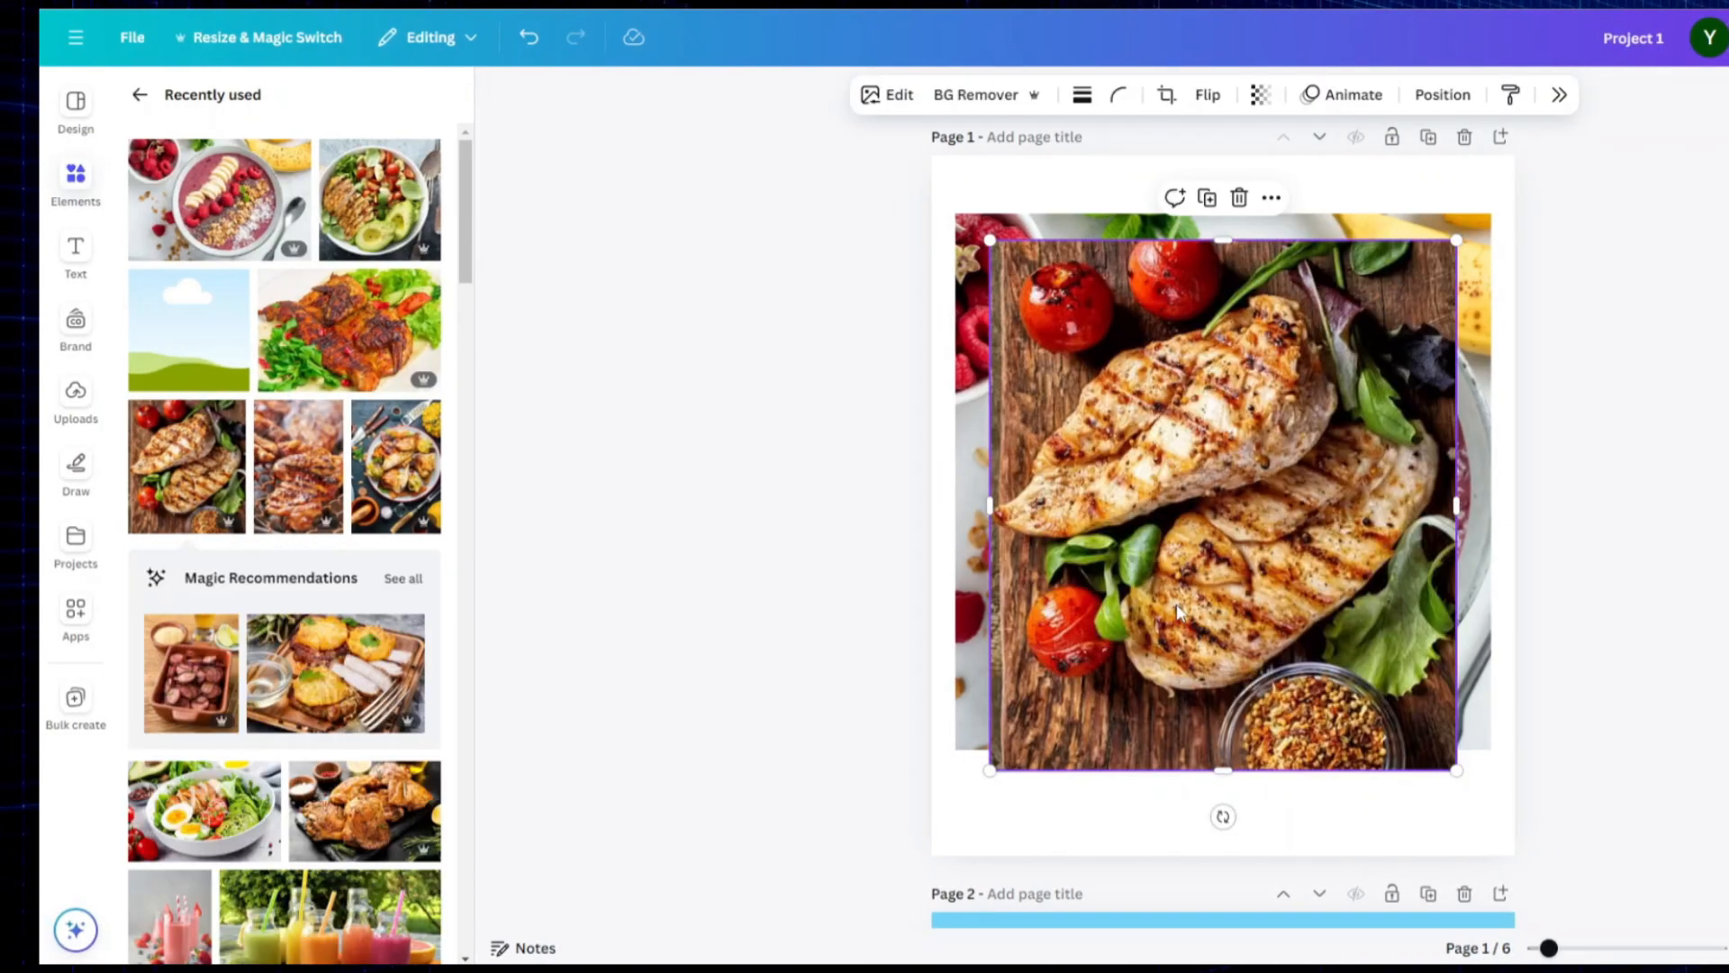
left_click_drag(1166, 594, 1146, 567)
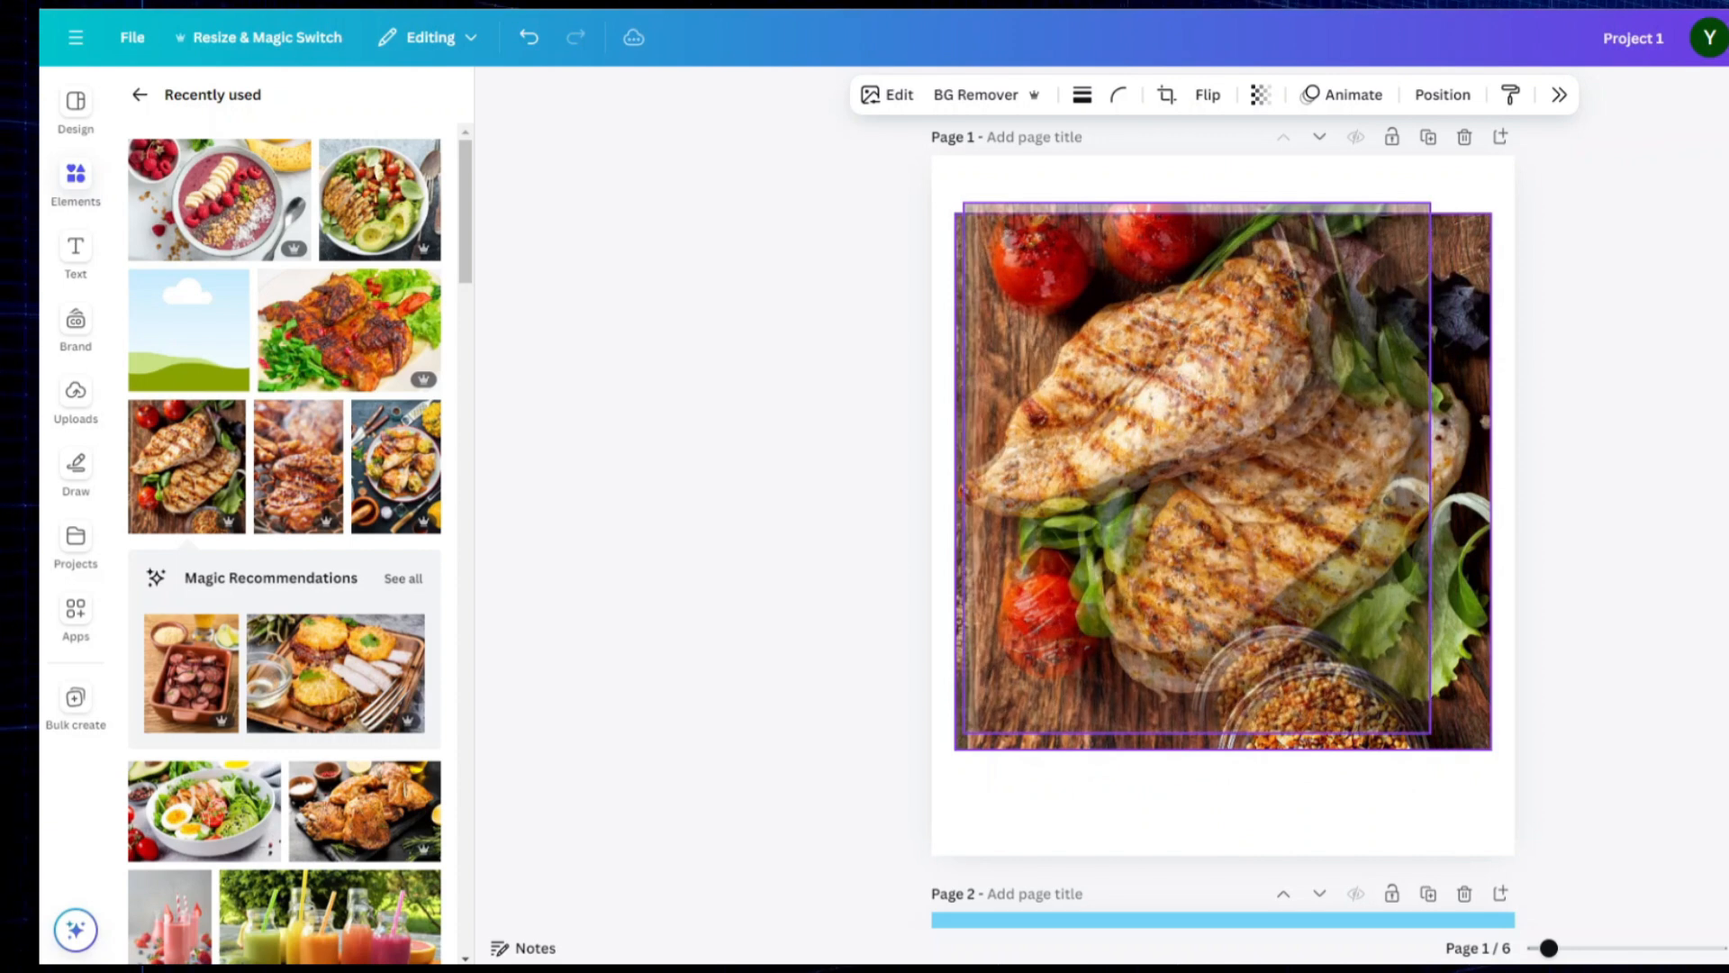
Step: Browse all the grid elements and add the grid with six small cells above one large cell to the blank page
key("Escape")
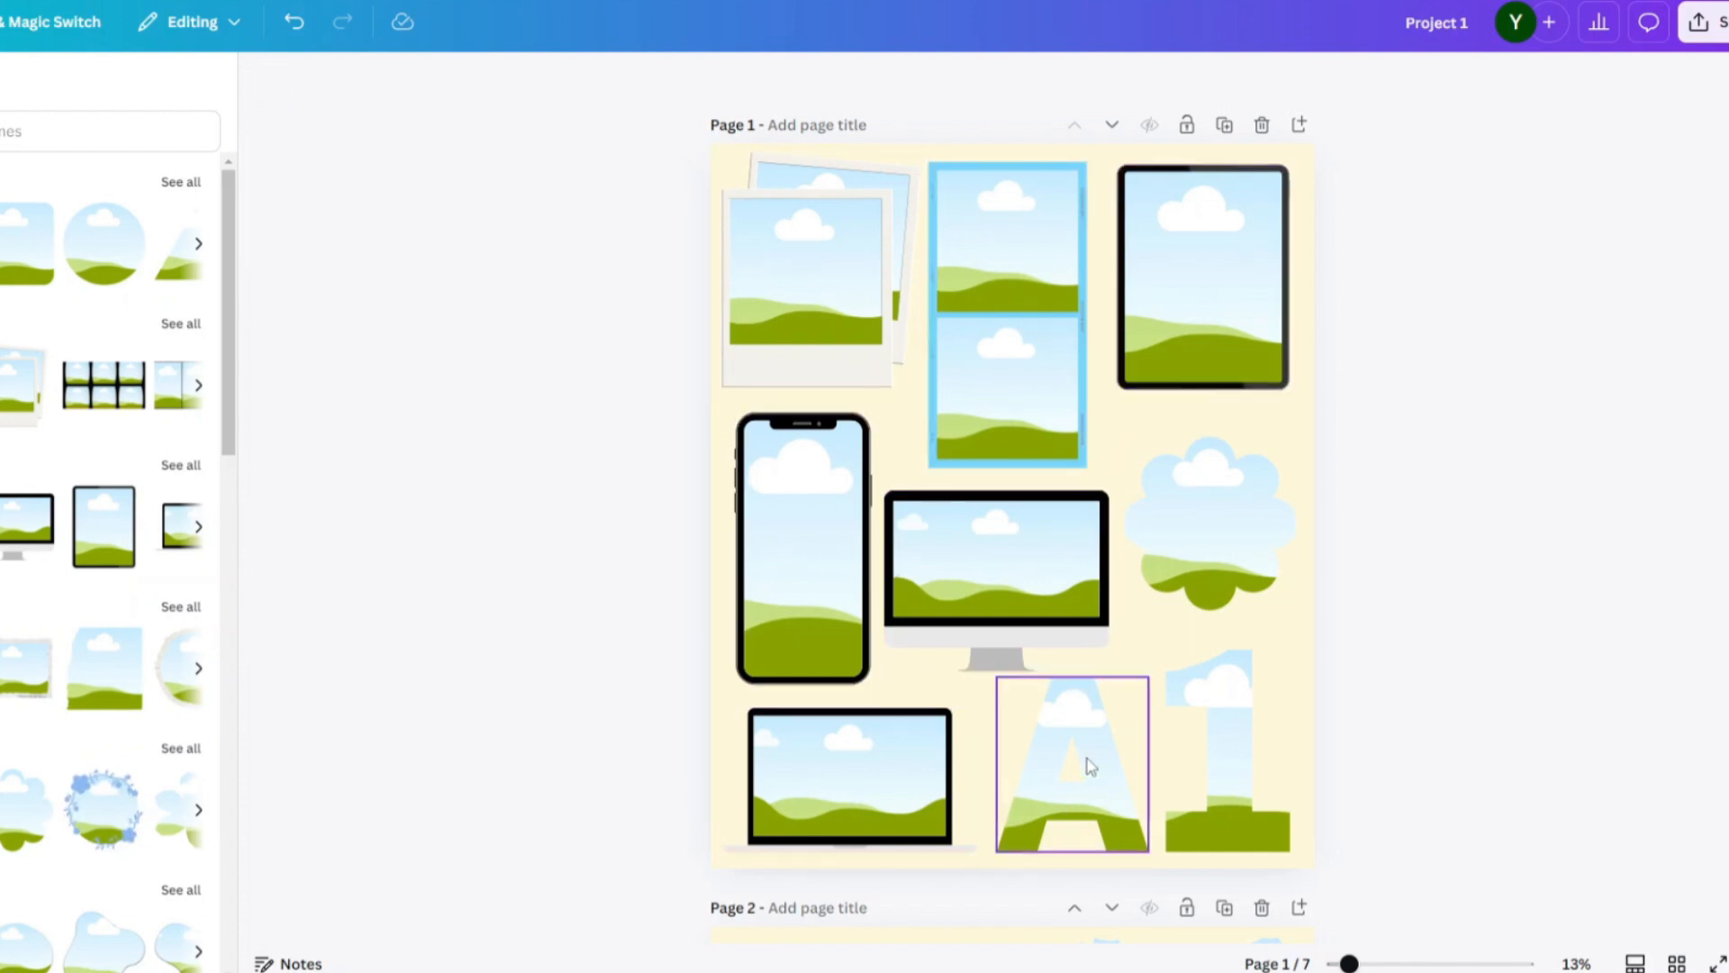
scroll(1189, 536, "down", 8)
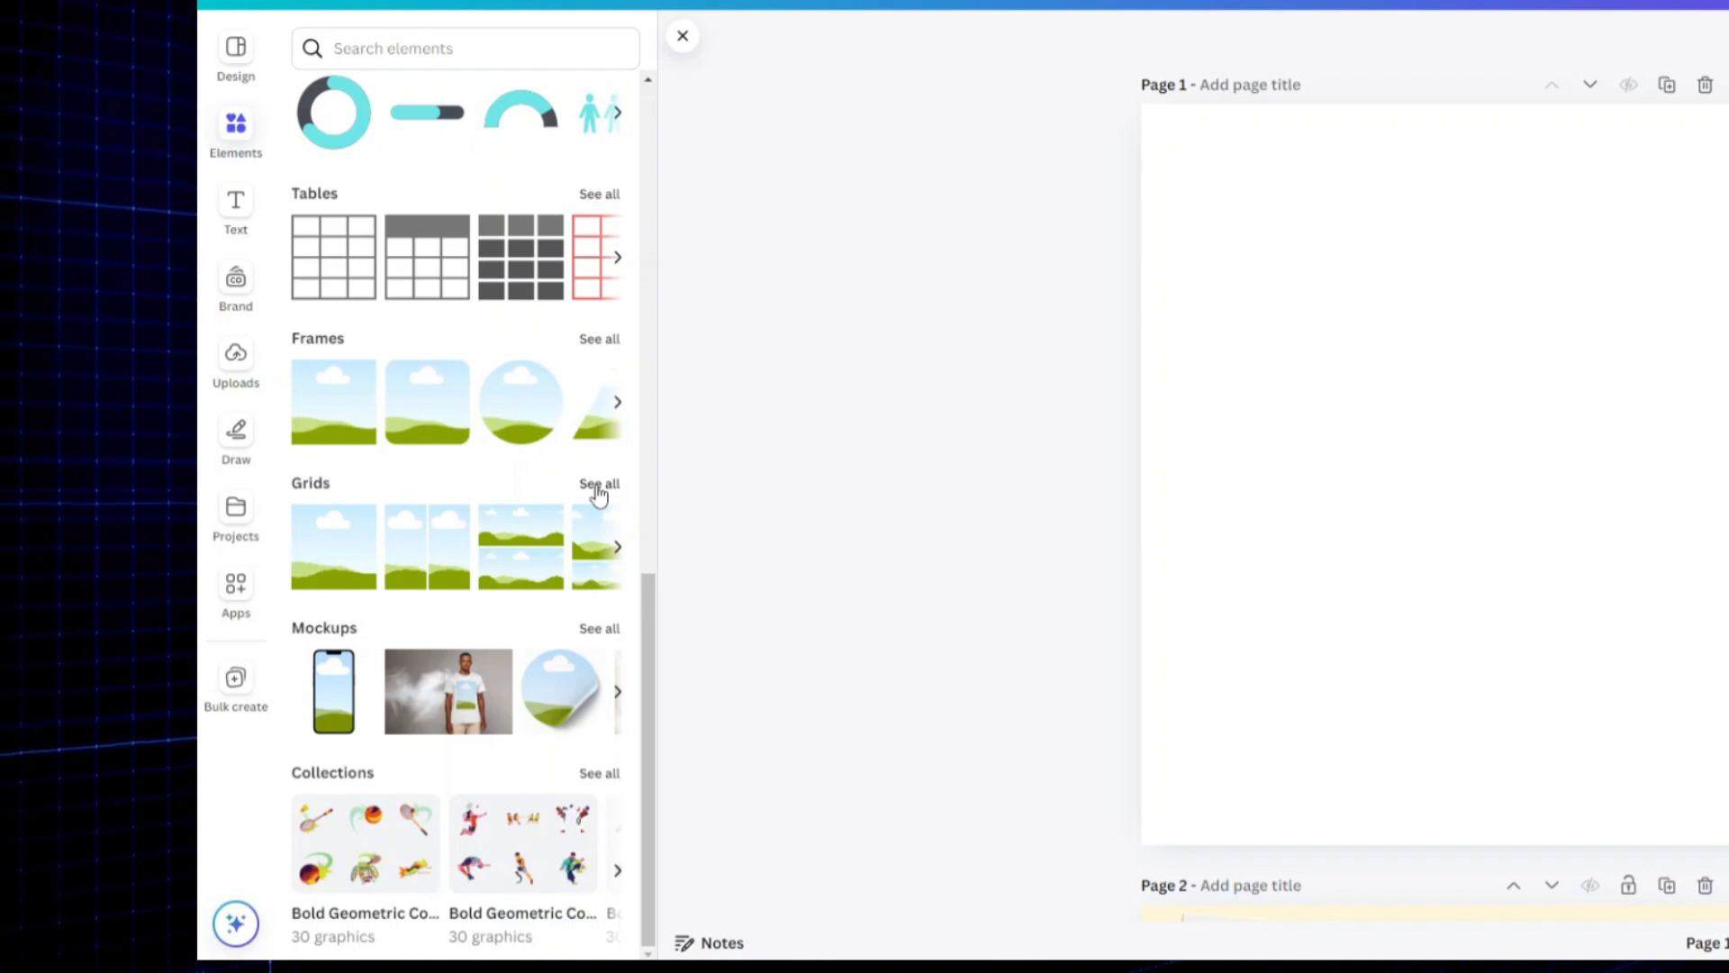
left_click(599, 487)
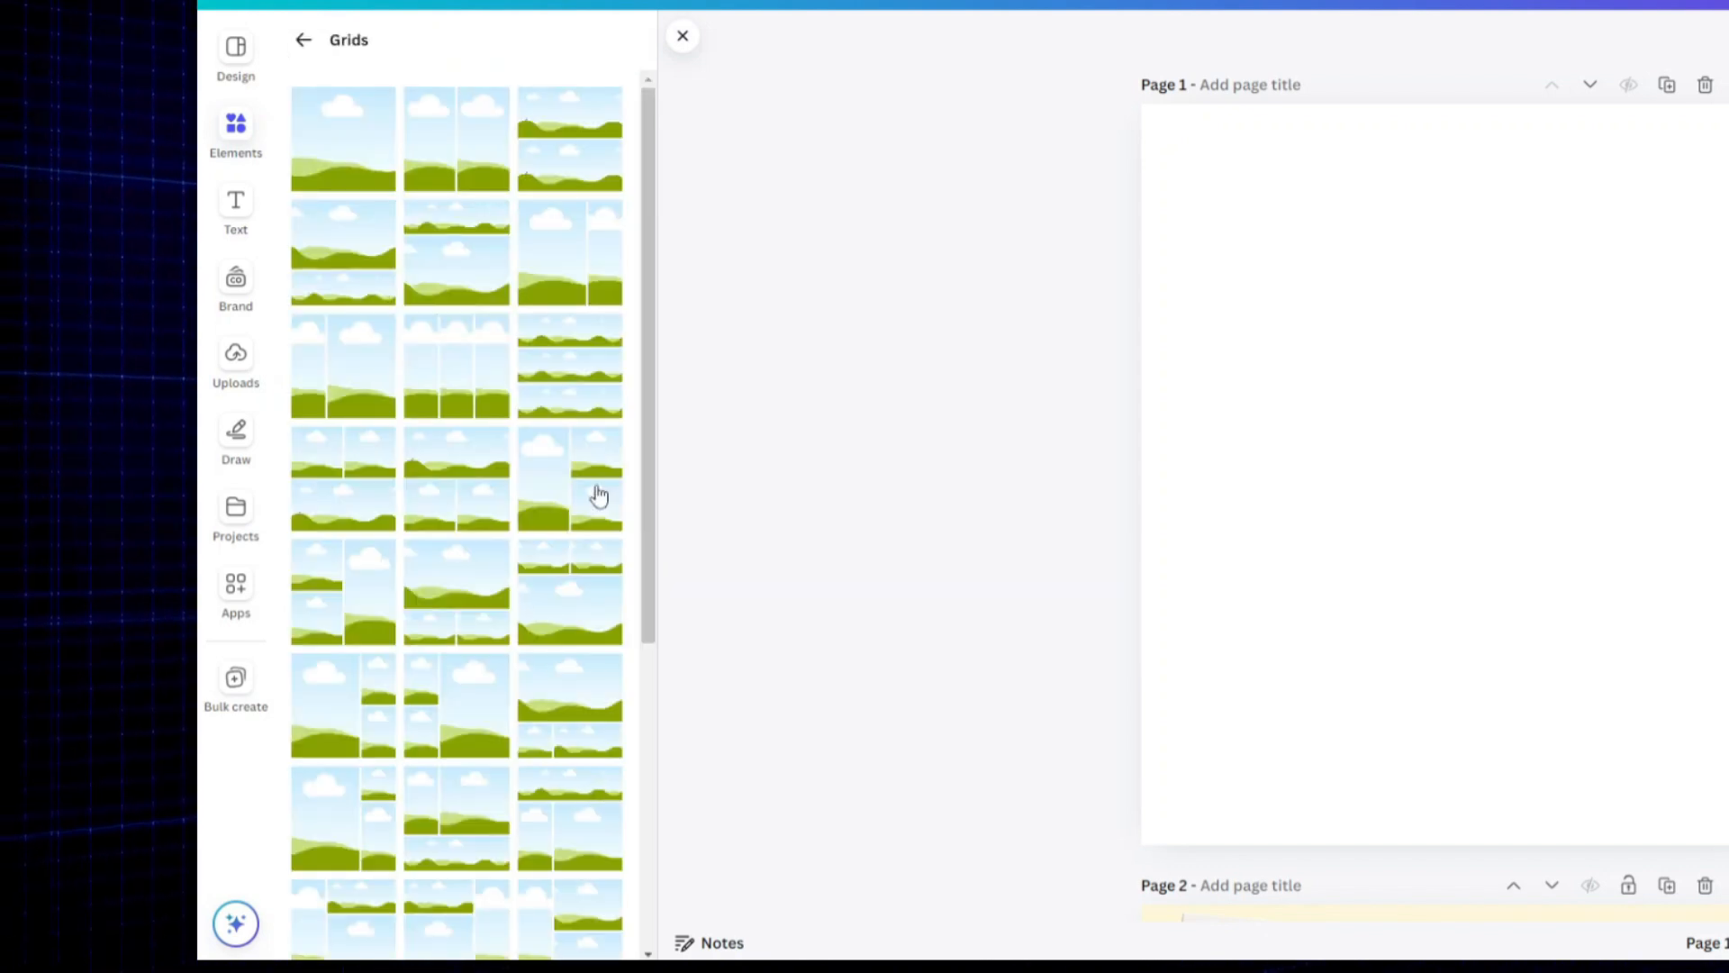
scroll(599, 496, "down", 15)
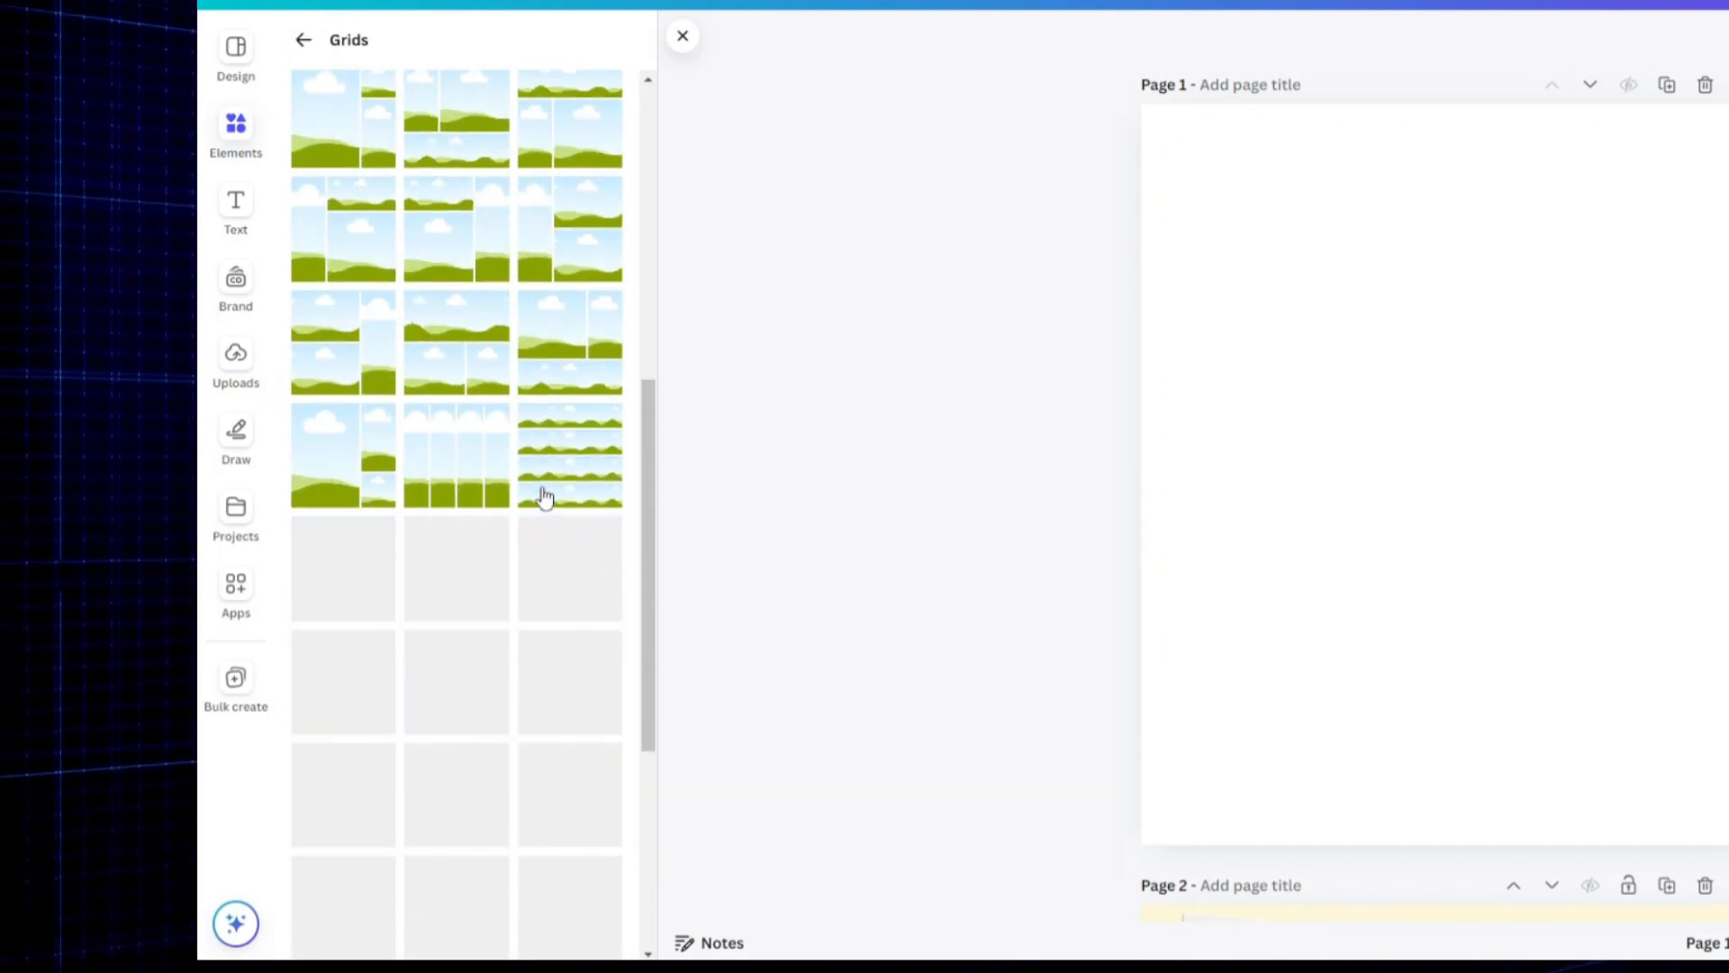
scroll(545, 497, "down", 5)
left_click(585, 738)
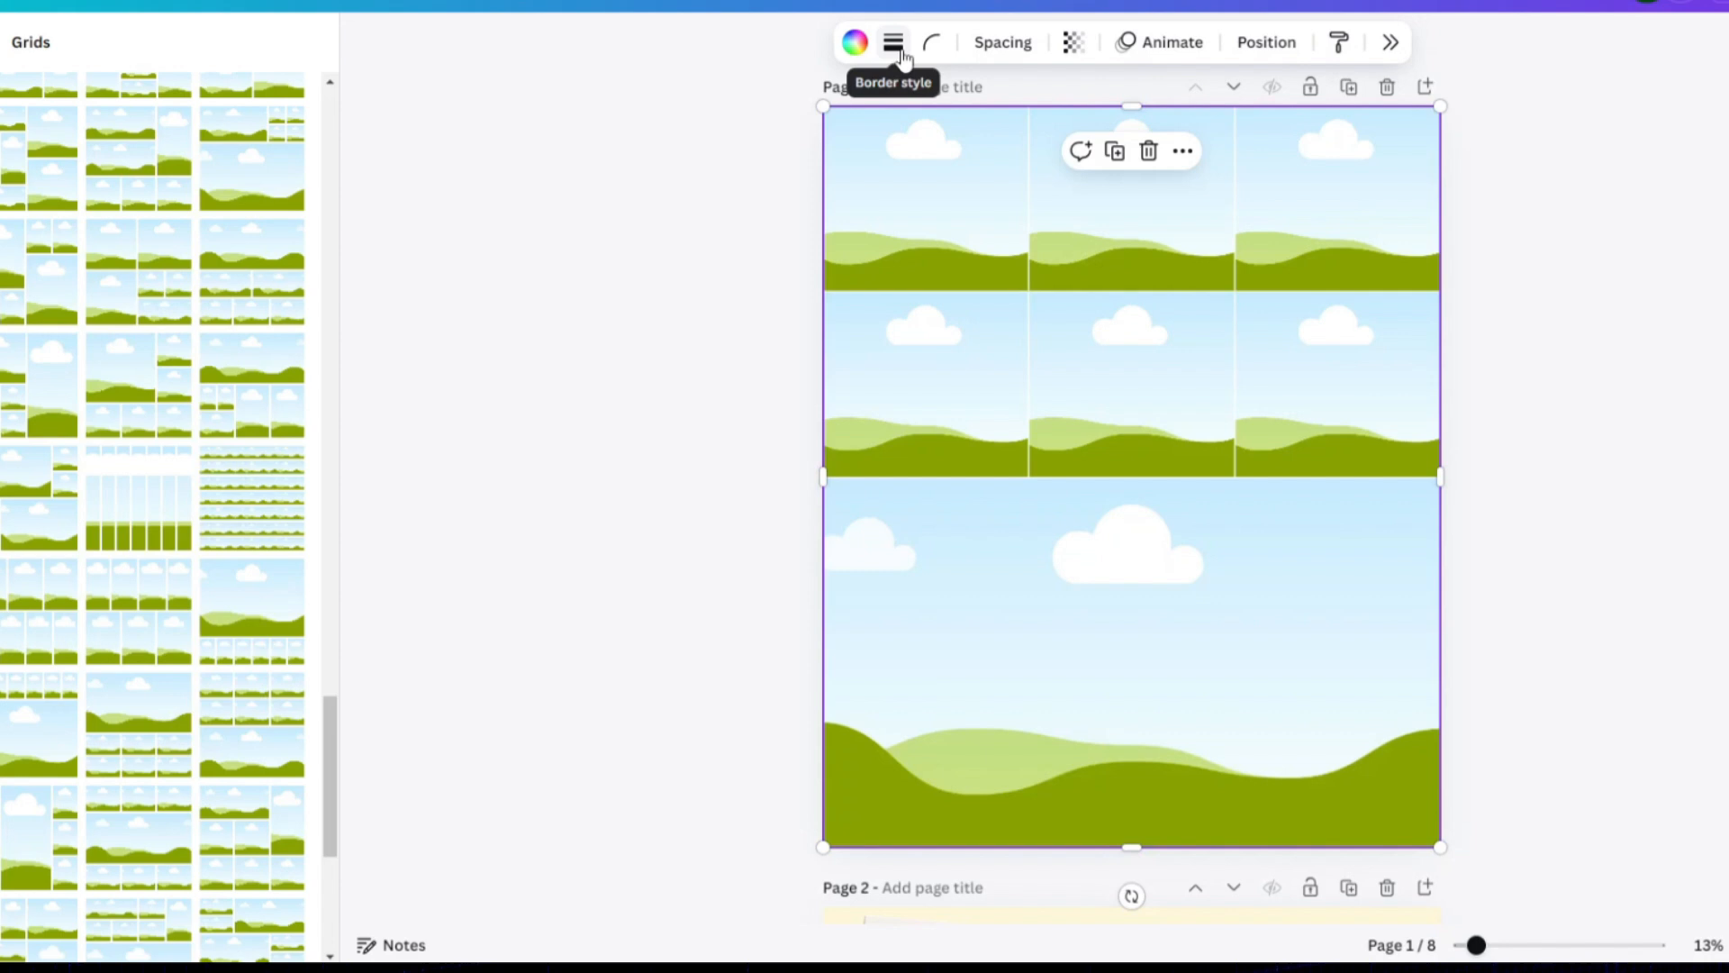
Step: Set the grid's cell spacing to 40 and try adjusting its border weight
left_click(894, 45)
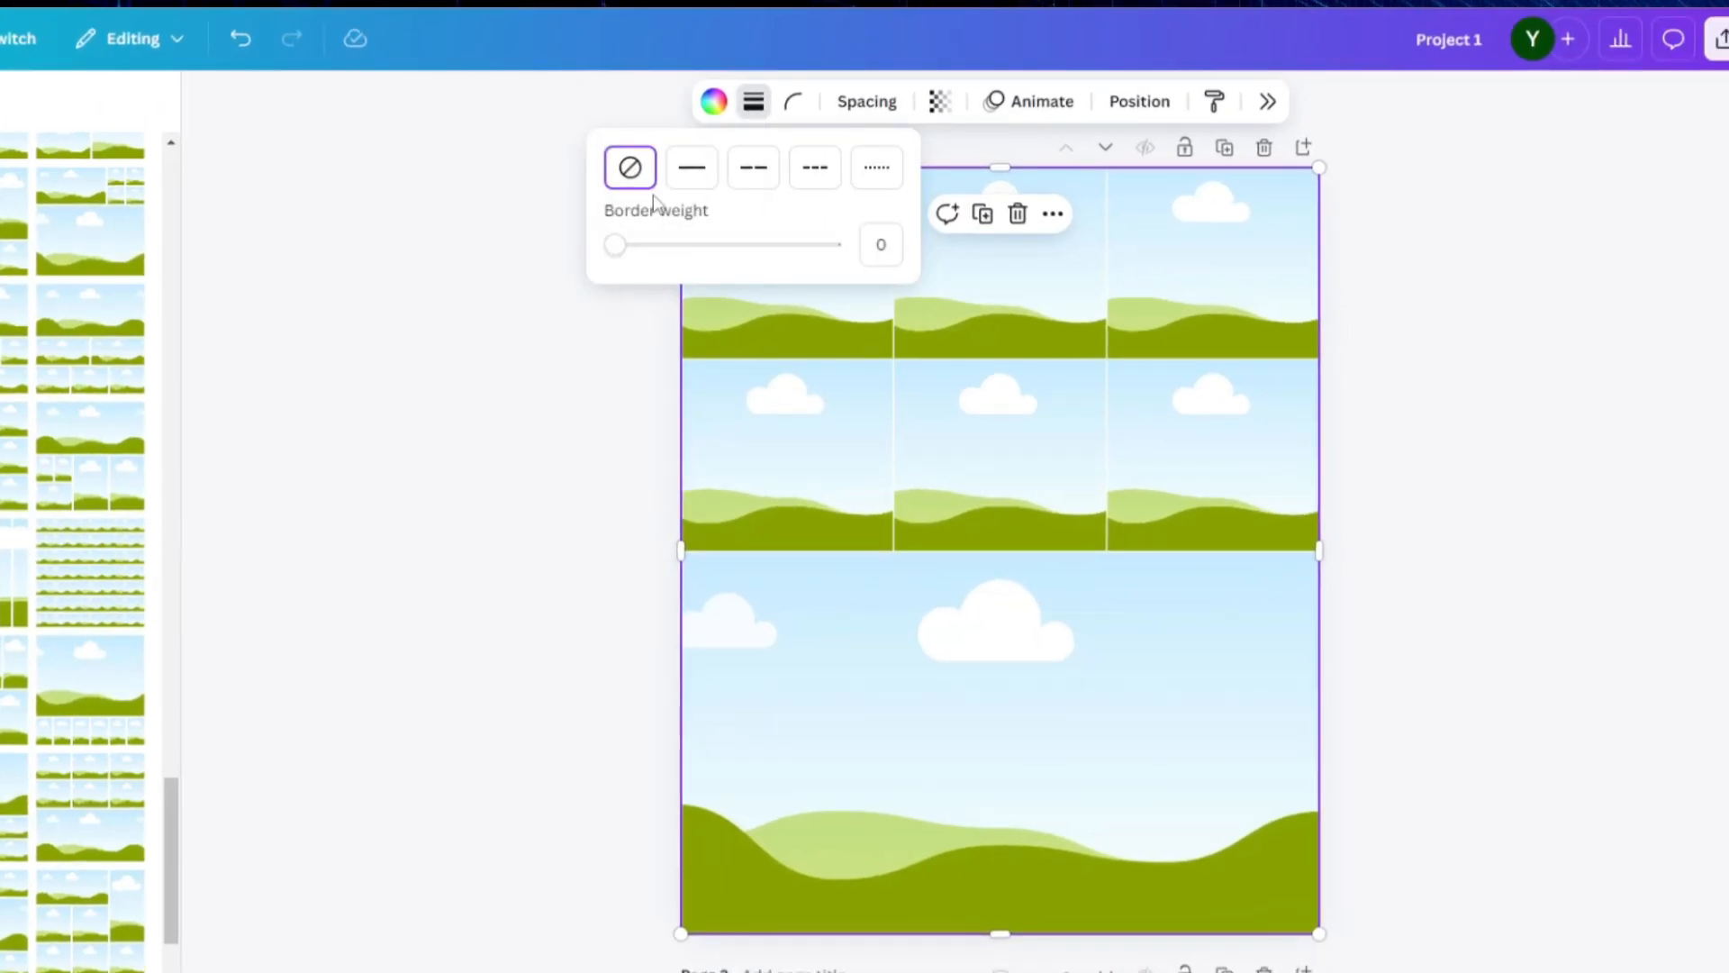
left_click(867, 101)
left_click_drag(772, 193, 819, 203)
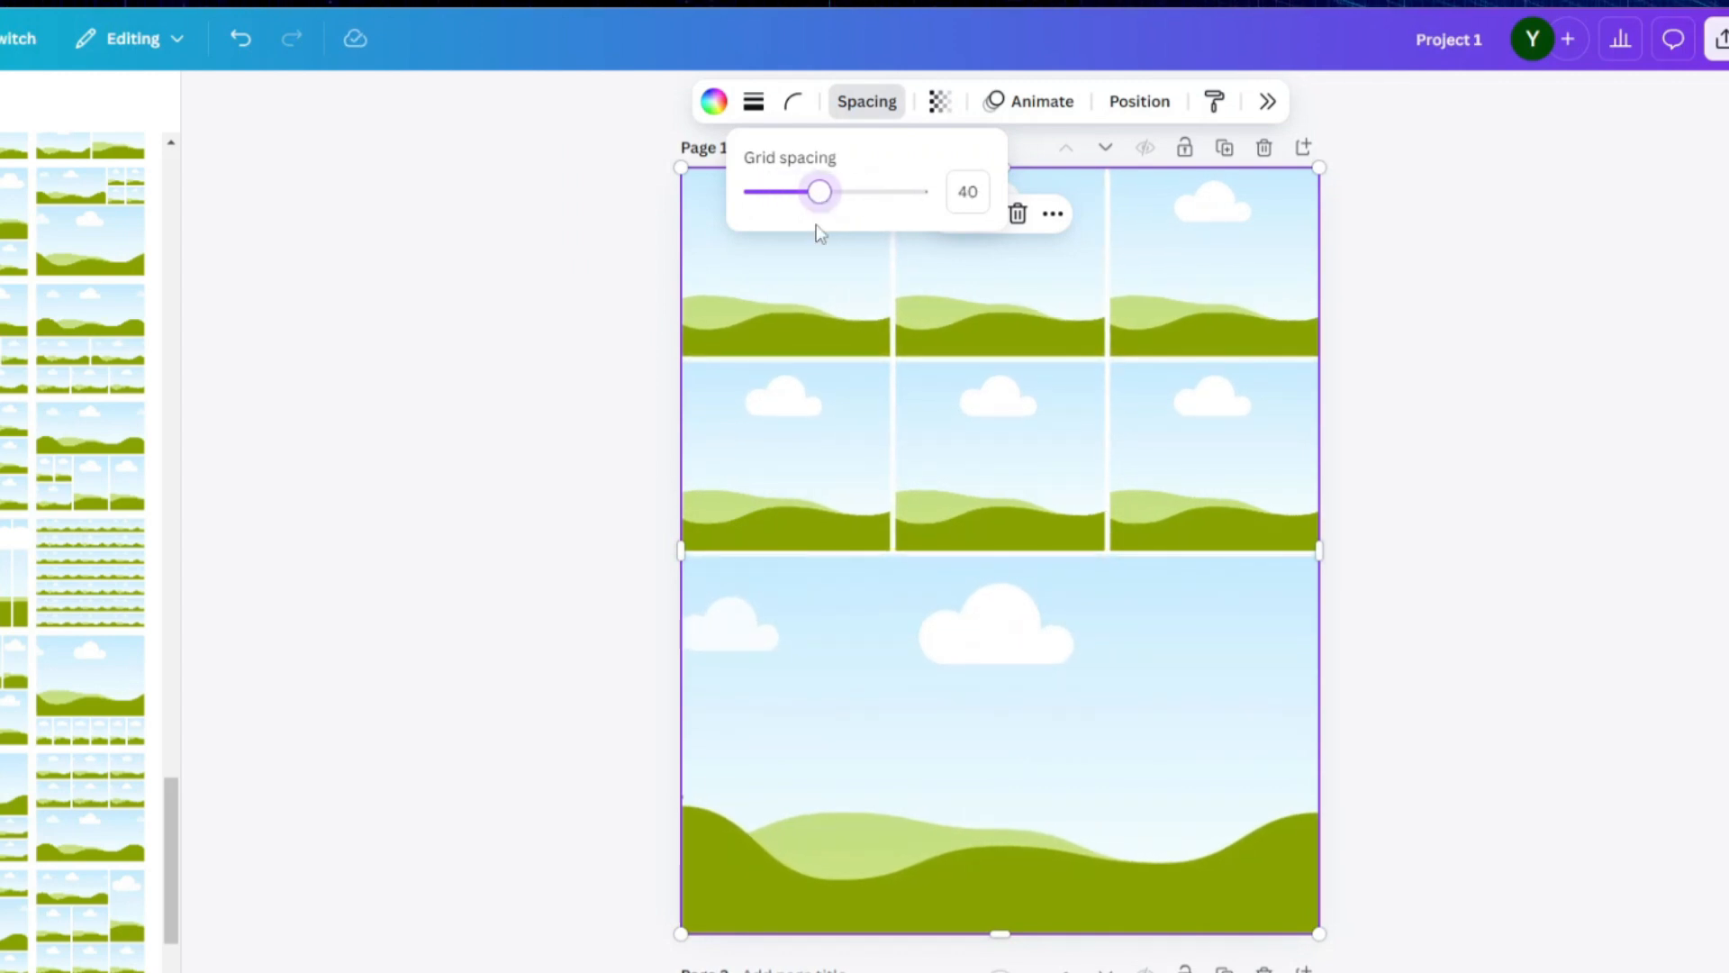
left_click(754, 101)
left_click_drag(628, 245, 686, 254)
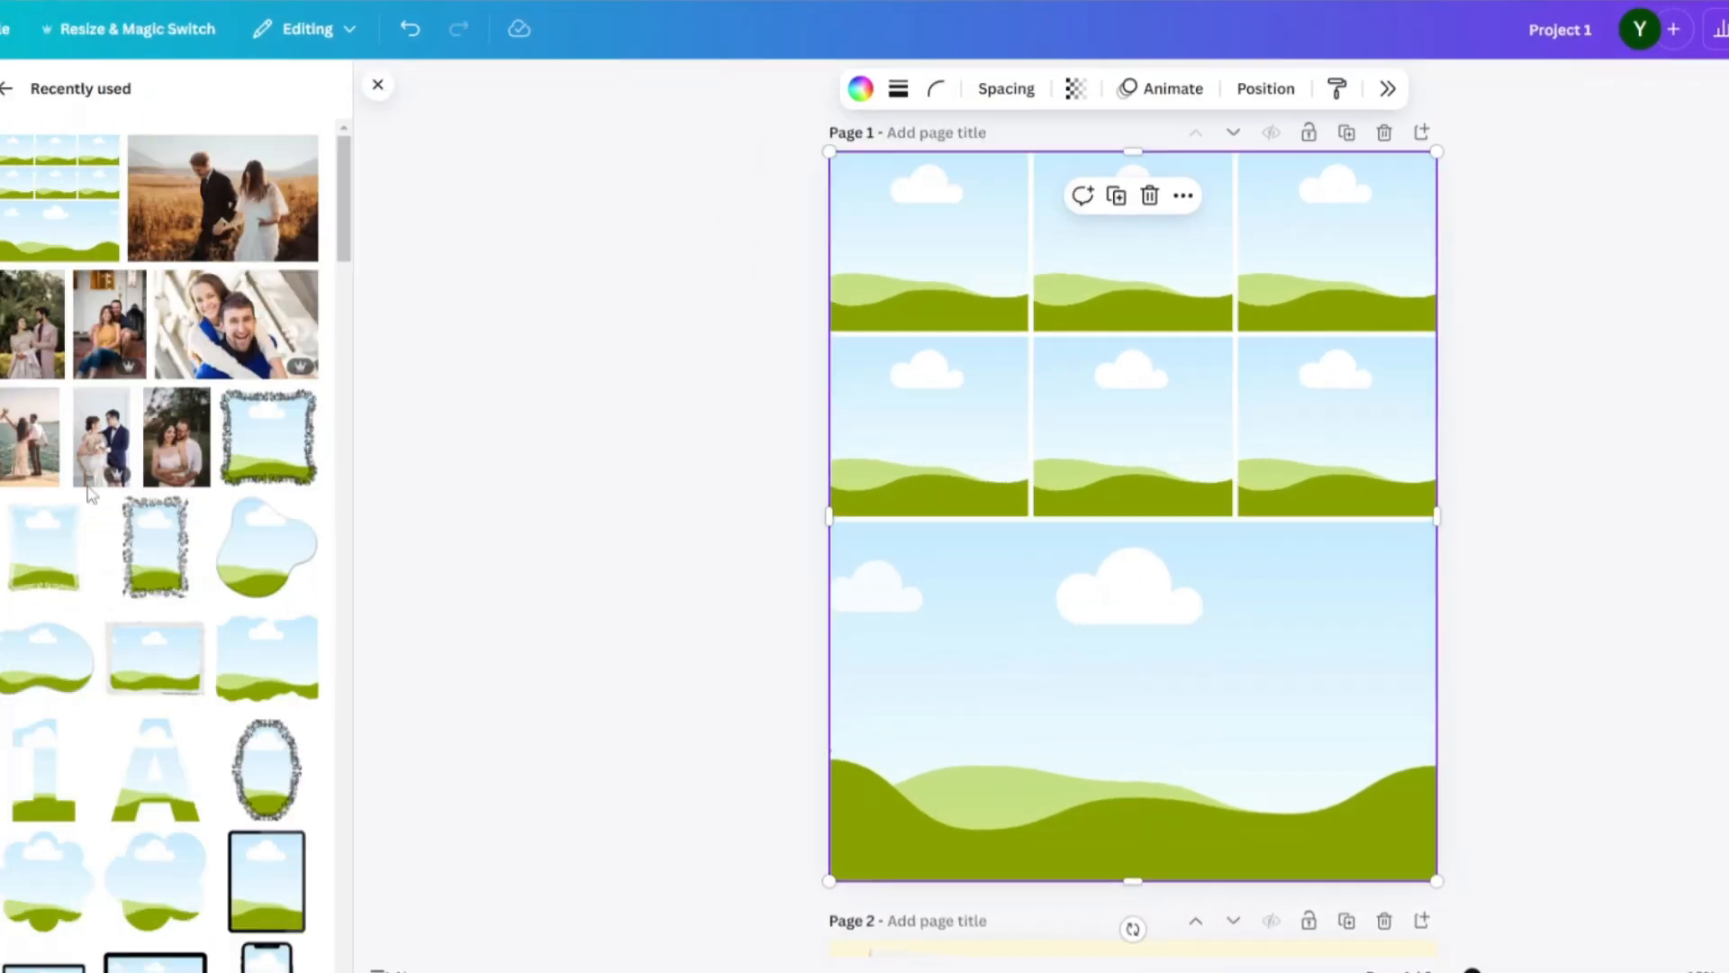
Step: Fill the grid cells with the recently used couple photos, placing the golden field photo in the large lower cell
left_click(170, 417)
left_click_drag(1227, 483, 1228, 225)
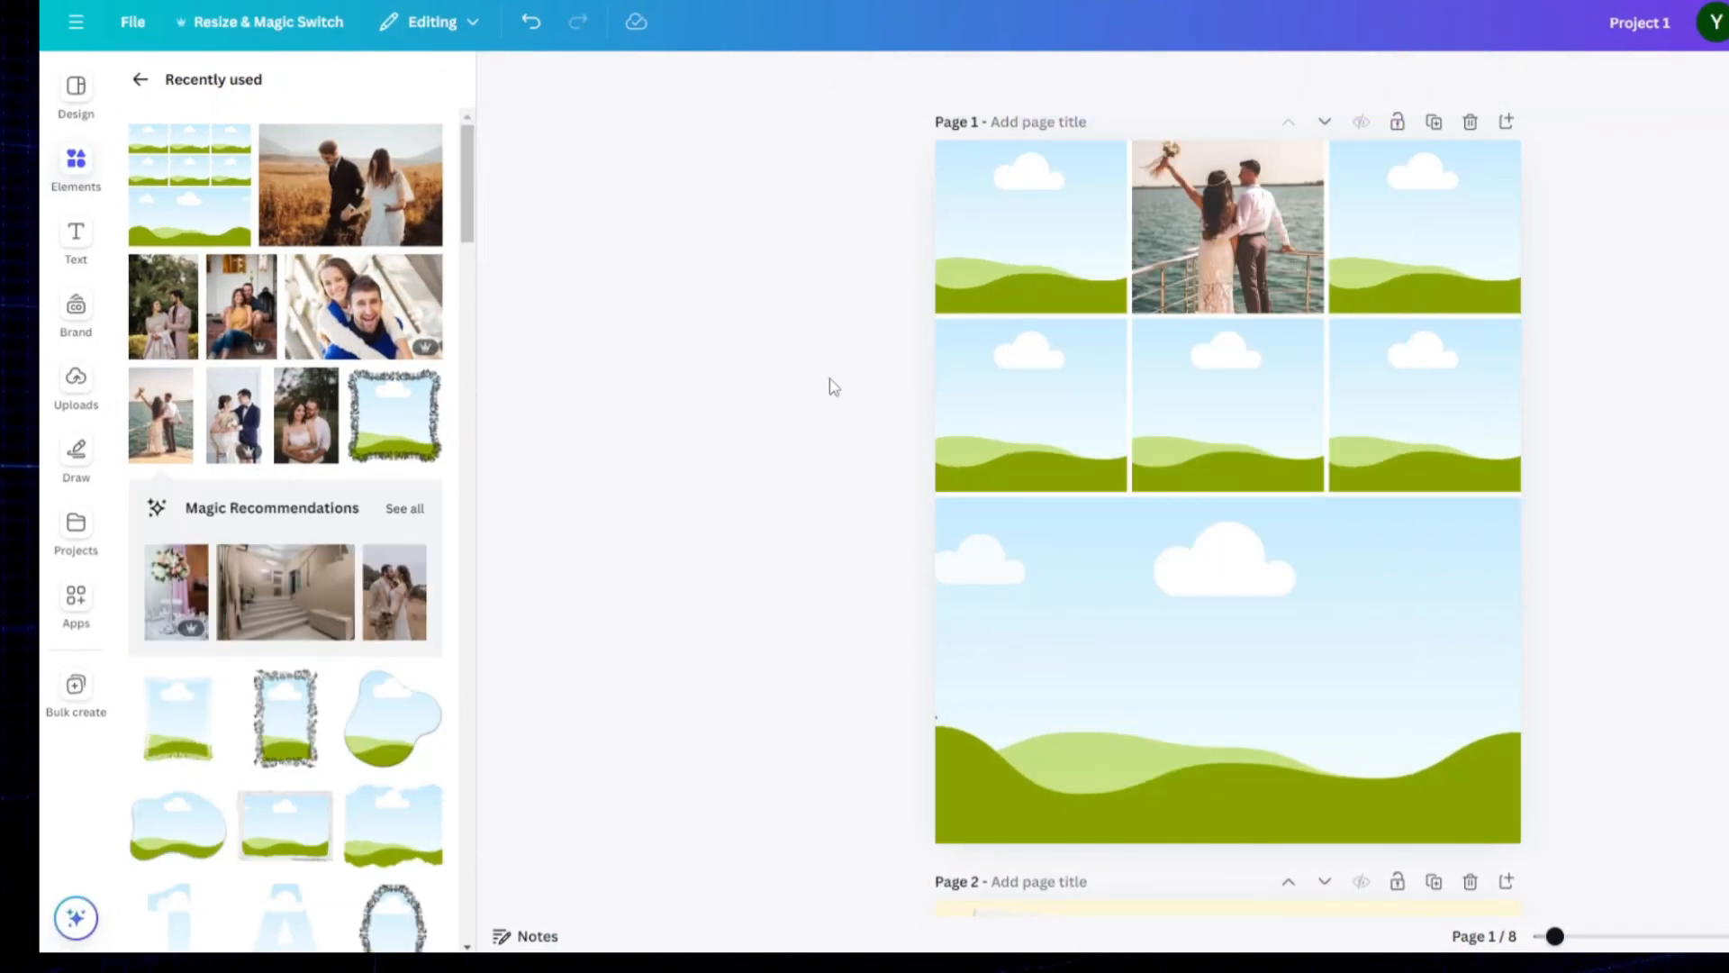
left_click_drag(170, 311, 1031, 225)
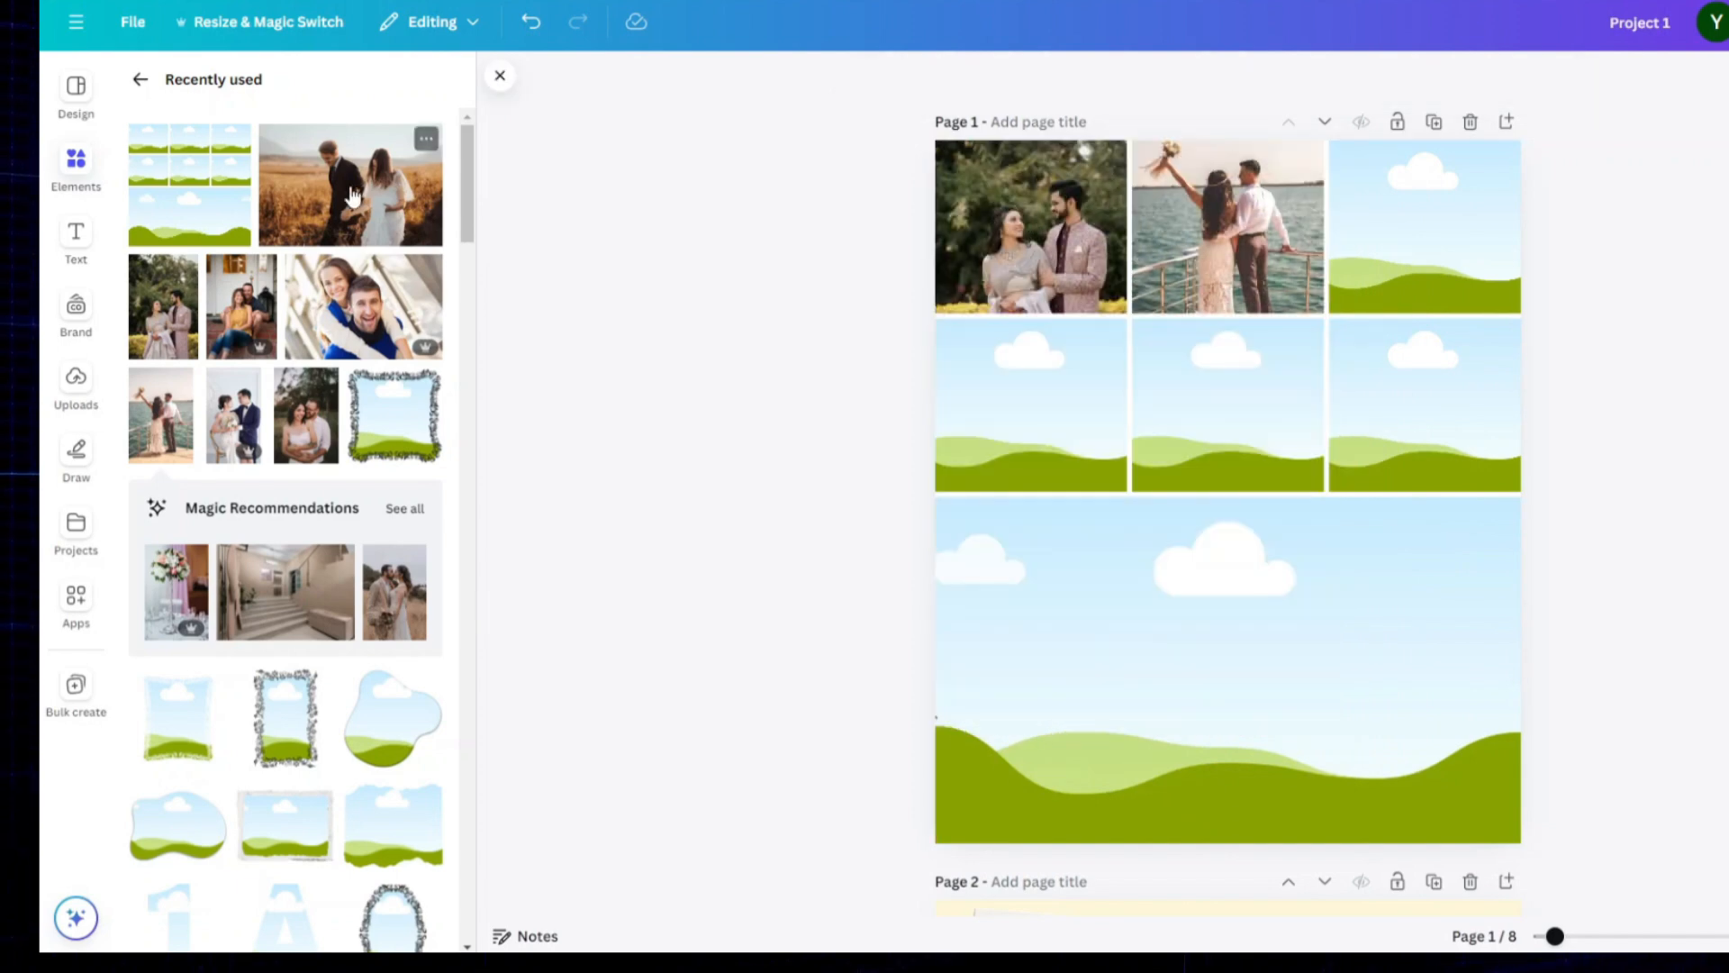
left_click_drag(350, 189, 1228, 671)
left_click(165, 383)
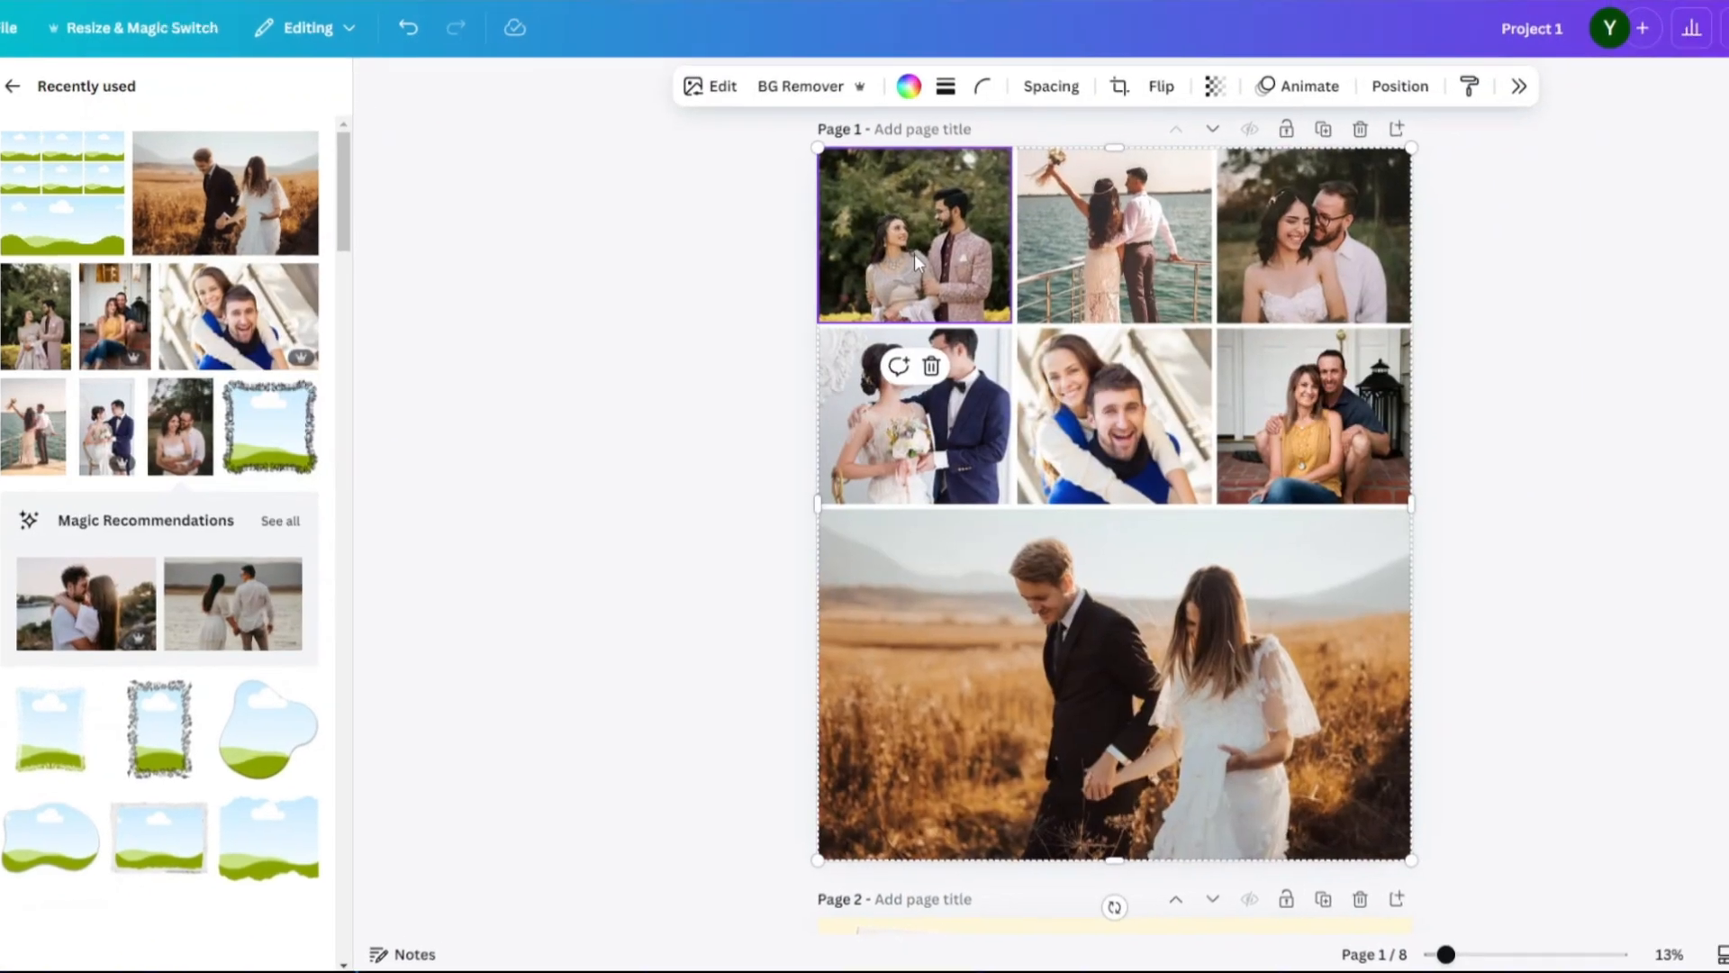
Step: Enlarge and reposition the photo in the grid's upper-left cell within its crop so the couple fills the cell
double_click(915, 254)
left_click_drag(622, 399, 583, 459)
left_click_drag(753, 228, 753, 172)
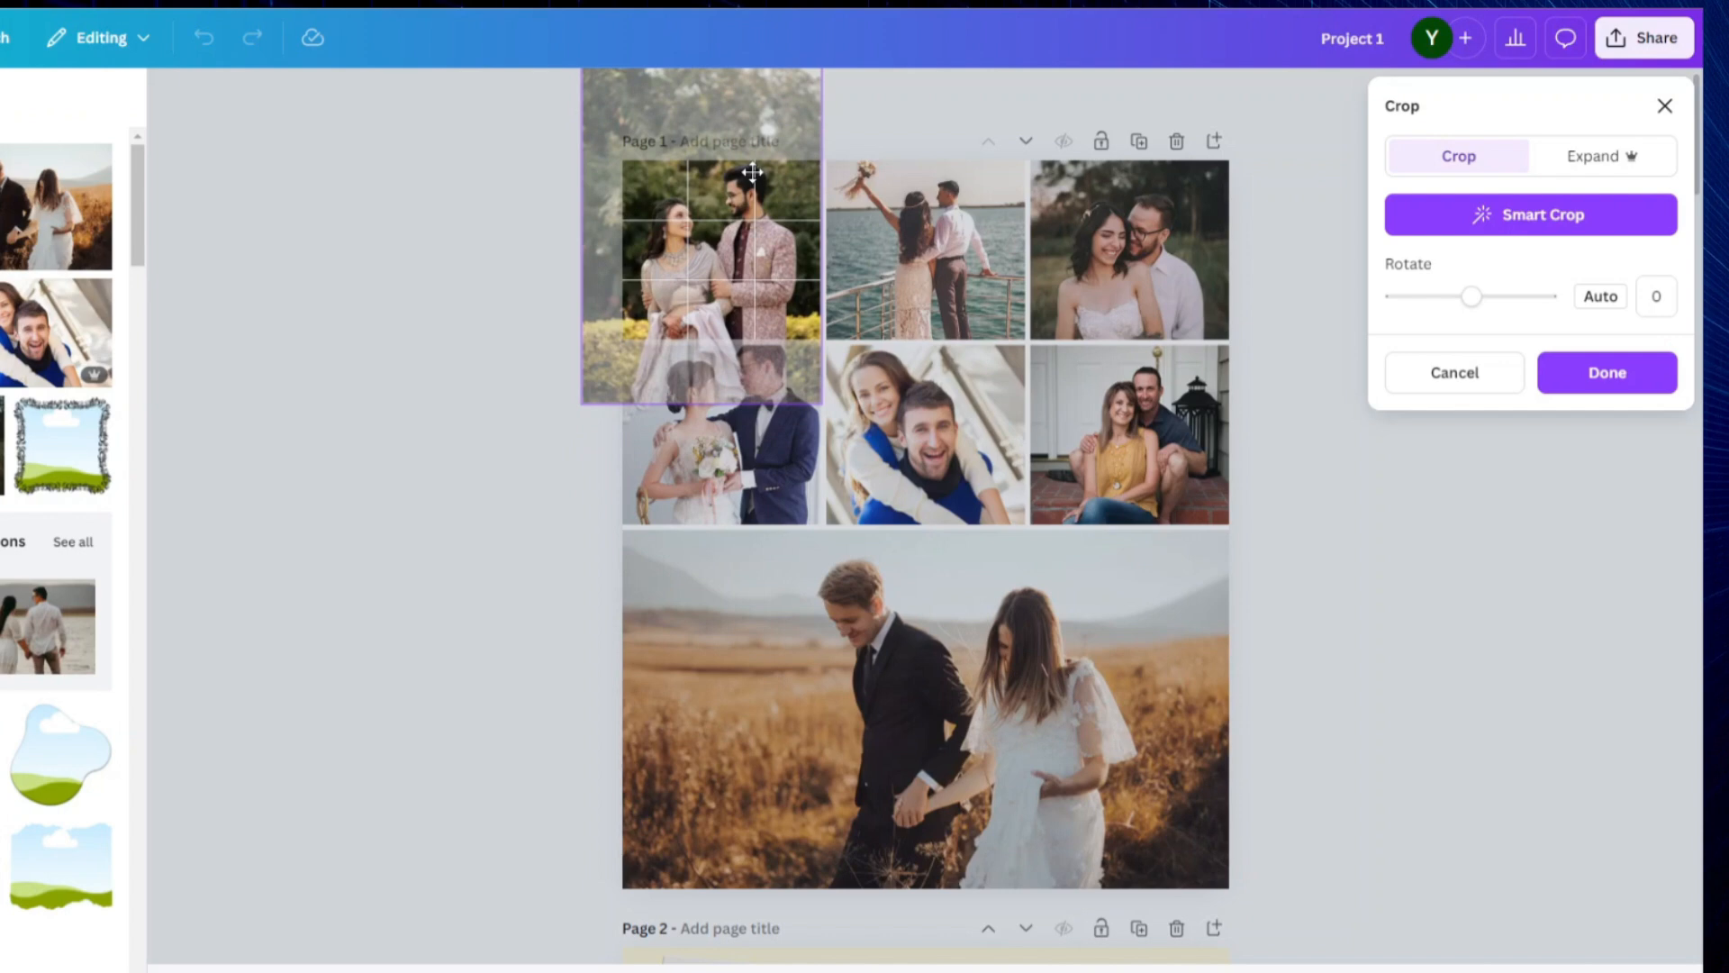
left_click(1630, 377)
Step: Crop the golden field photo in the large lower cell by enlarging and repositioning it within the cell
left_click(1146, 288)
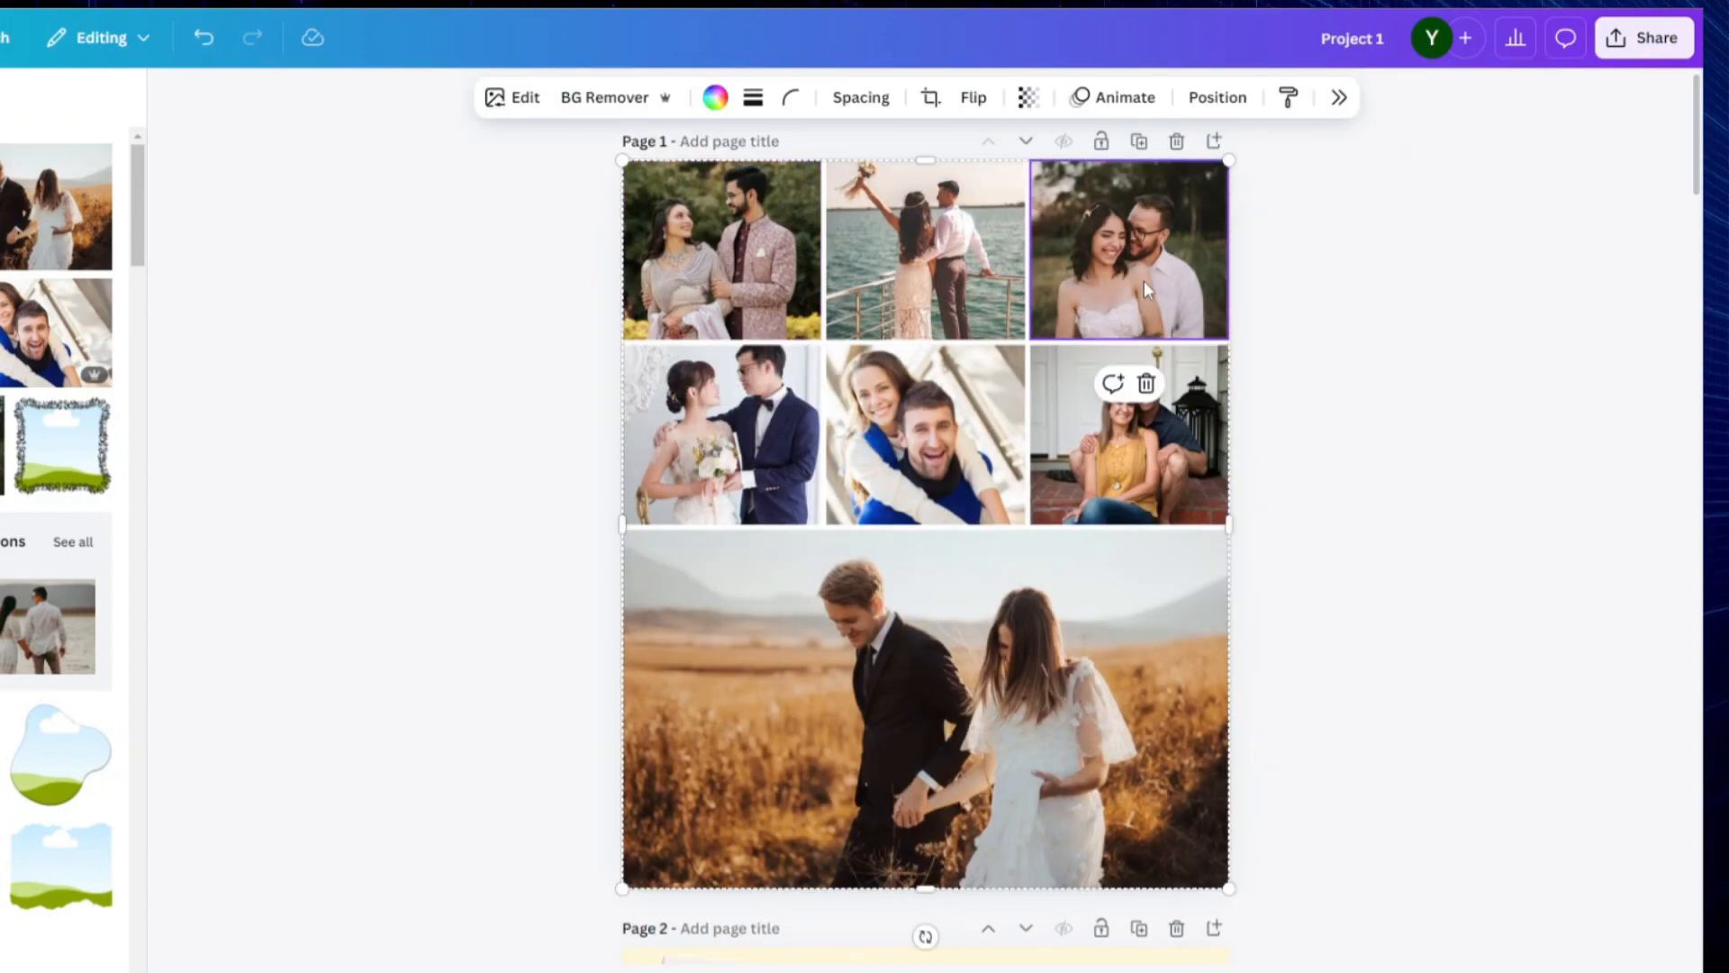
left_click(852, 710)
left_click(928, 101)
left_click_drag(621, 528, 573, 472)
mouse_move(1223, 909)
left_mouse_down()
mouse_move(1271, 916)
mouse_move(1229, 916)
left_mouse_up()
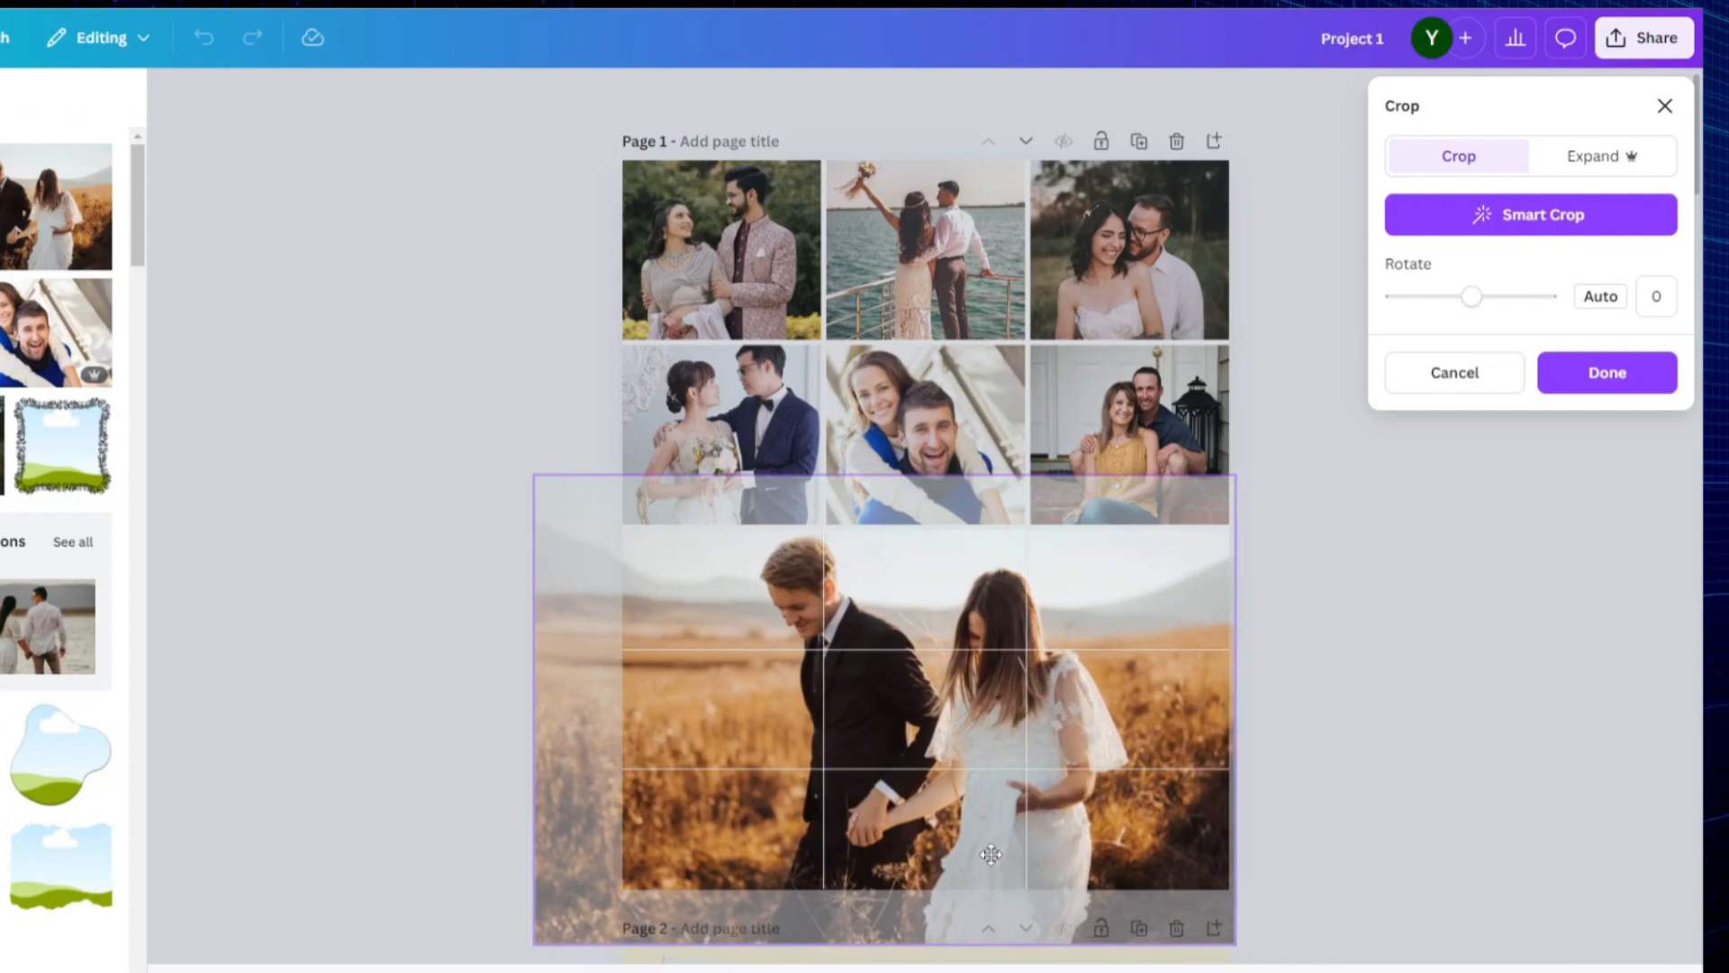
left_click(1607, 372)
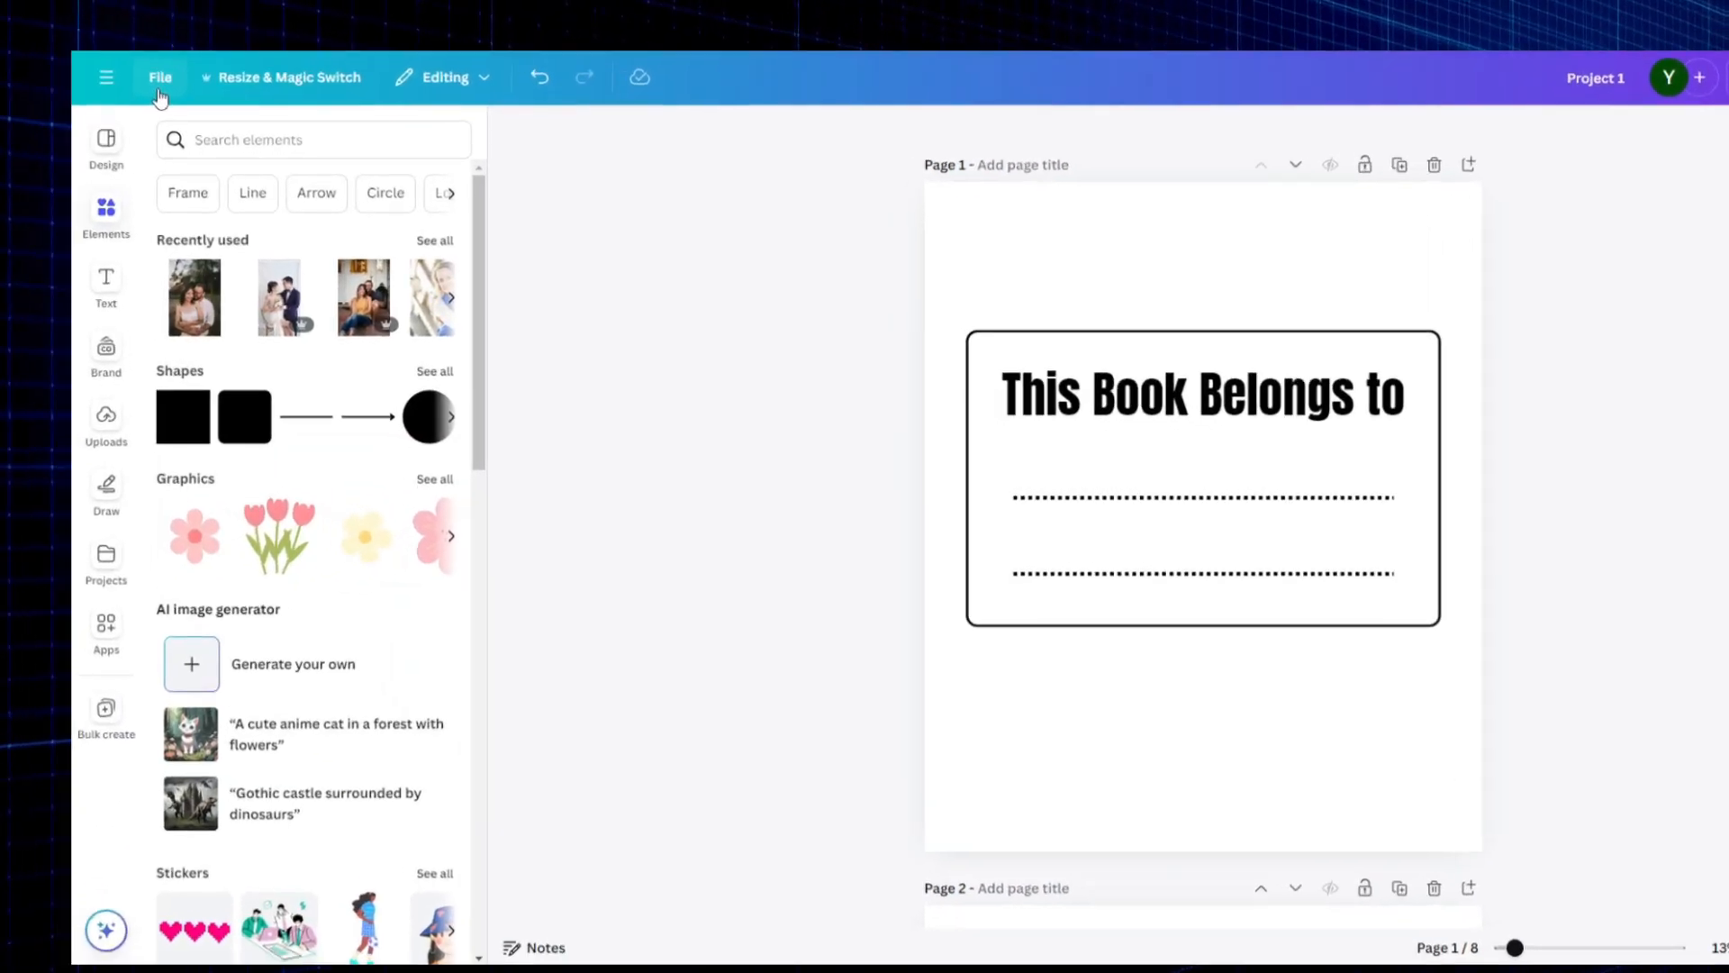
Step: Show the rulers and guides for the "This Book Belongs to" page
left_click(159, 88)
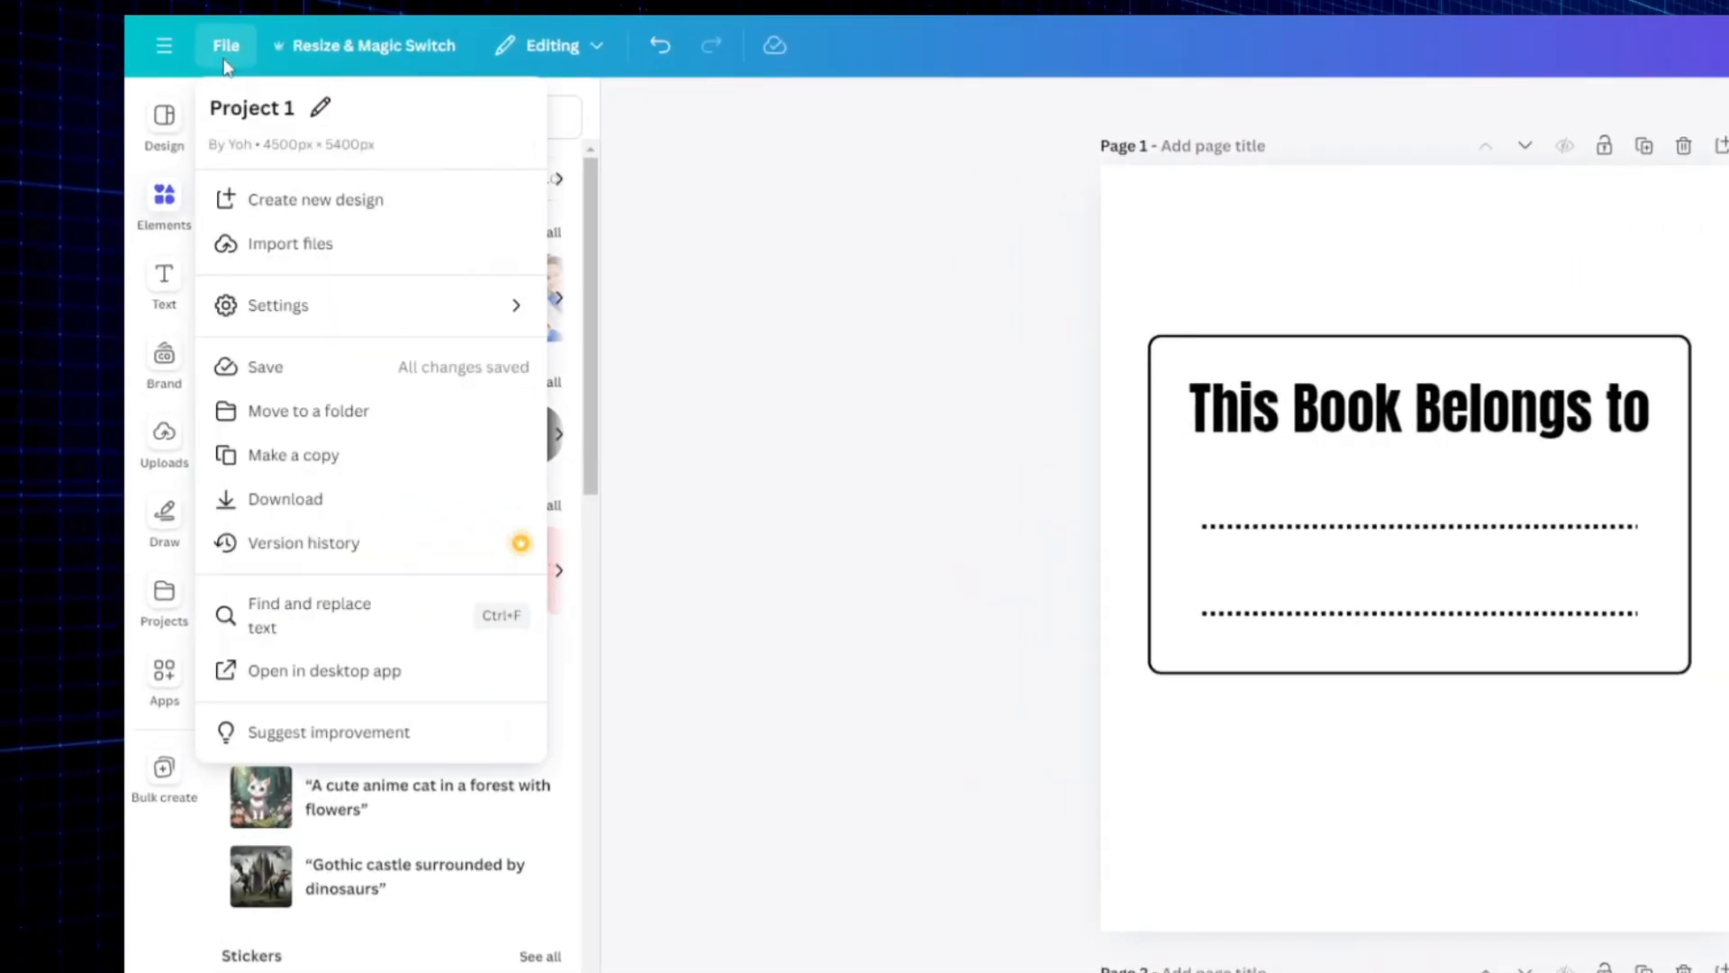
left_click(501, 311)
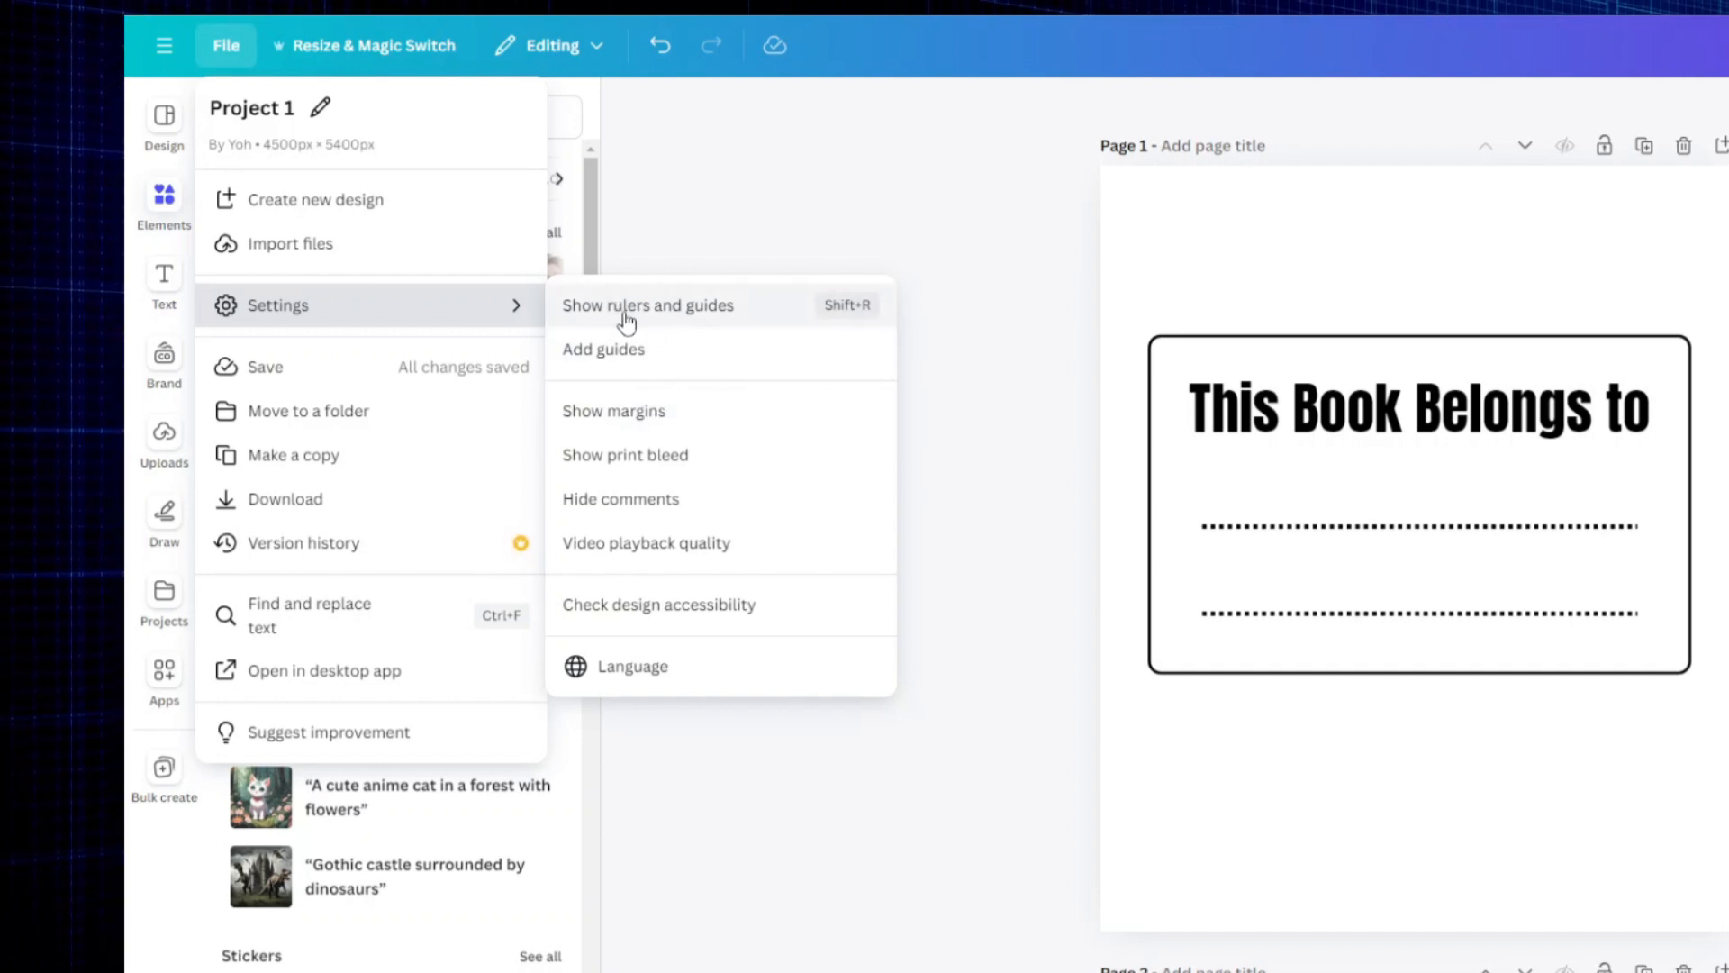
left_click(626, 312)
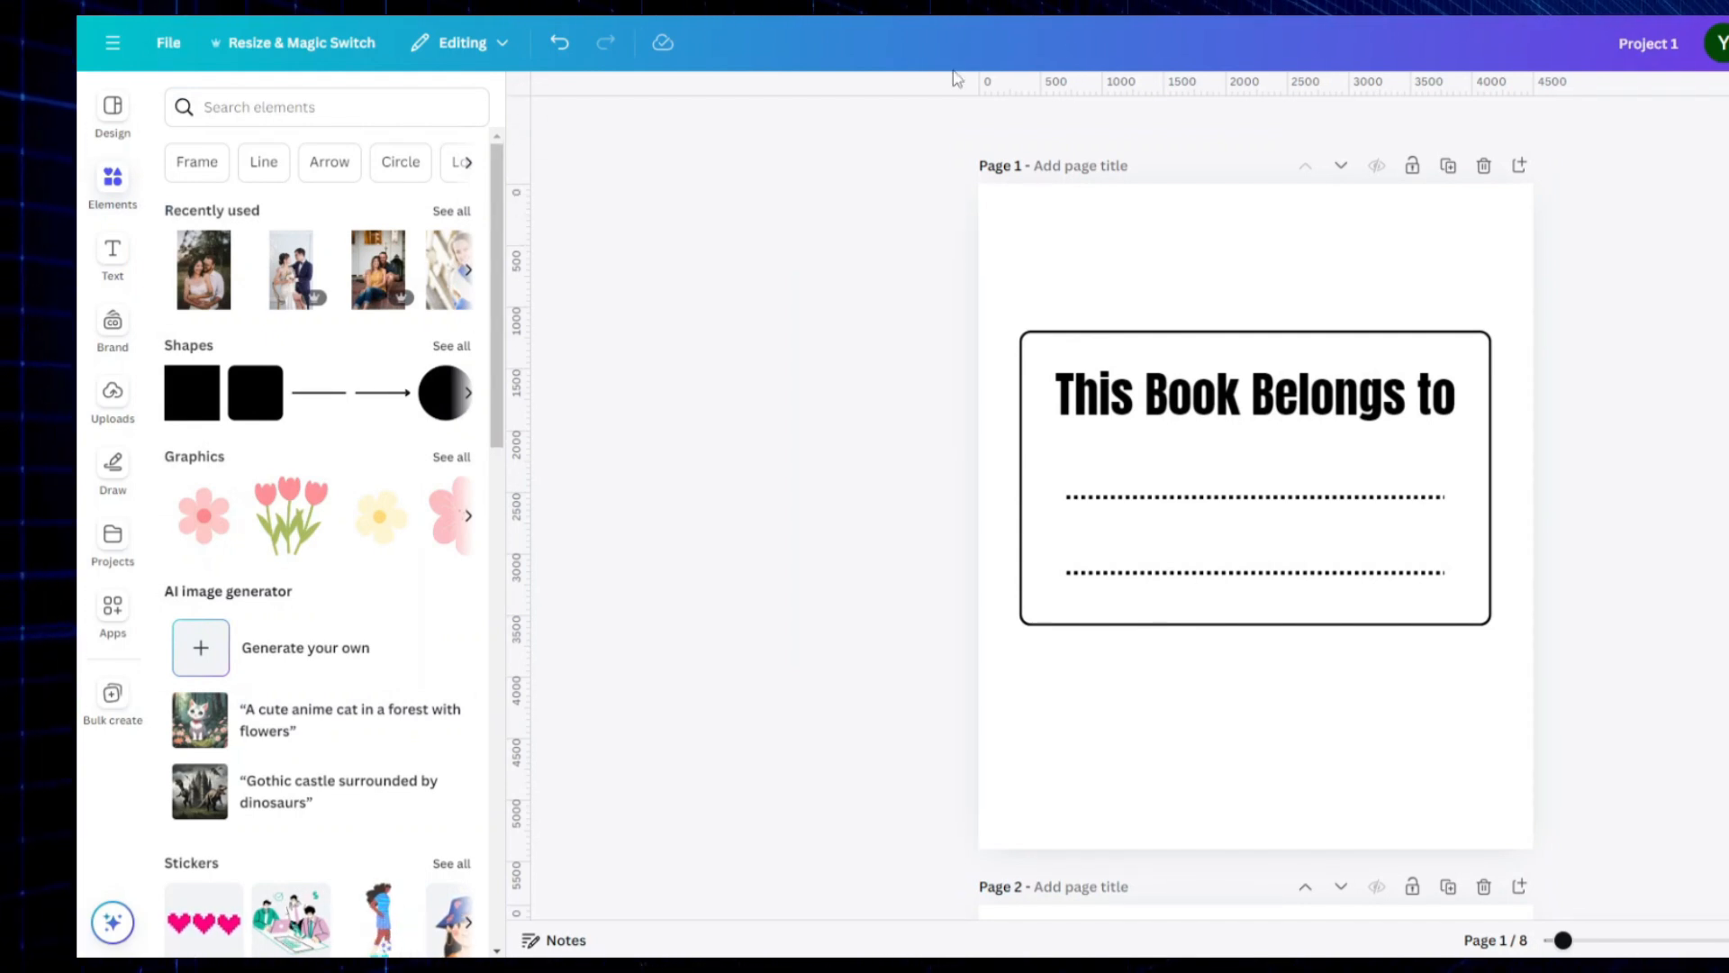
Step: Place a vertical guide near the left edge of page 1 and try a horizontal guide near its upper edge
left_click_drag(1119, 81, 1000, 518)
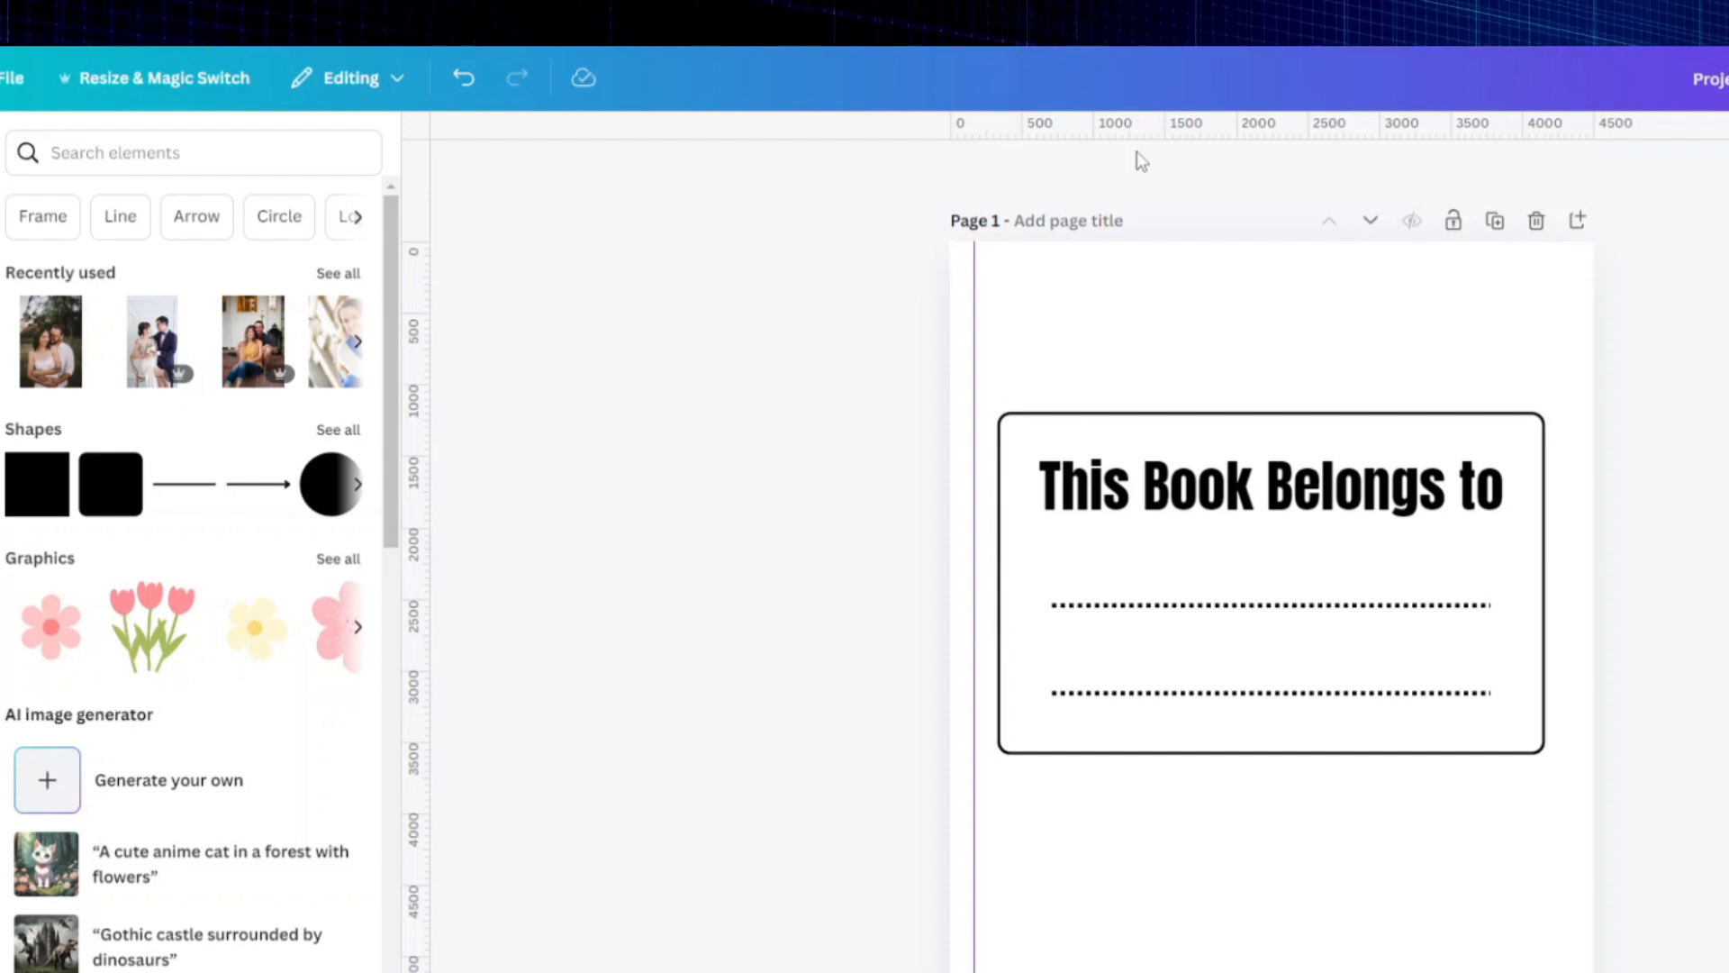
left_click_drag(1115, 137, 1113, 262)
left_click_drag(1112, 271, 1111, 275)
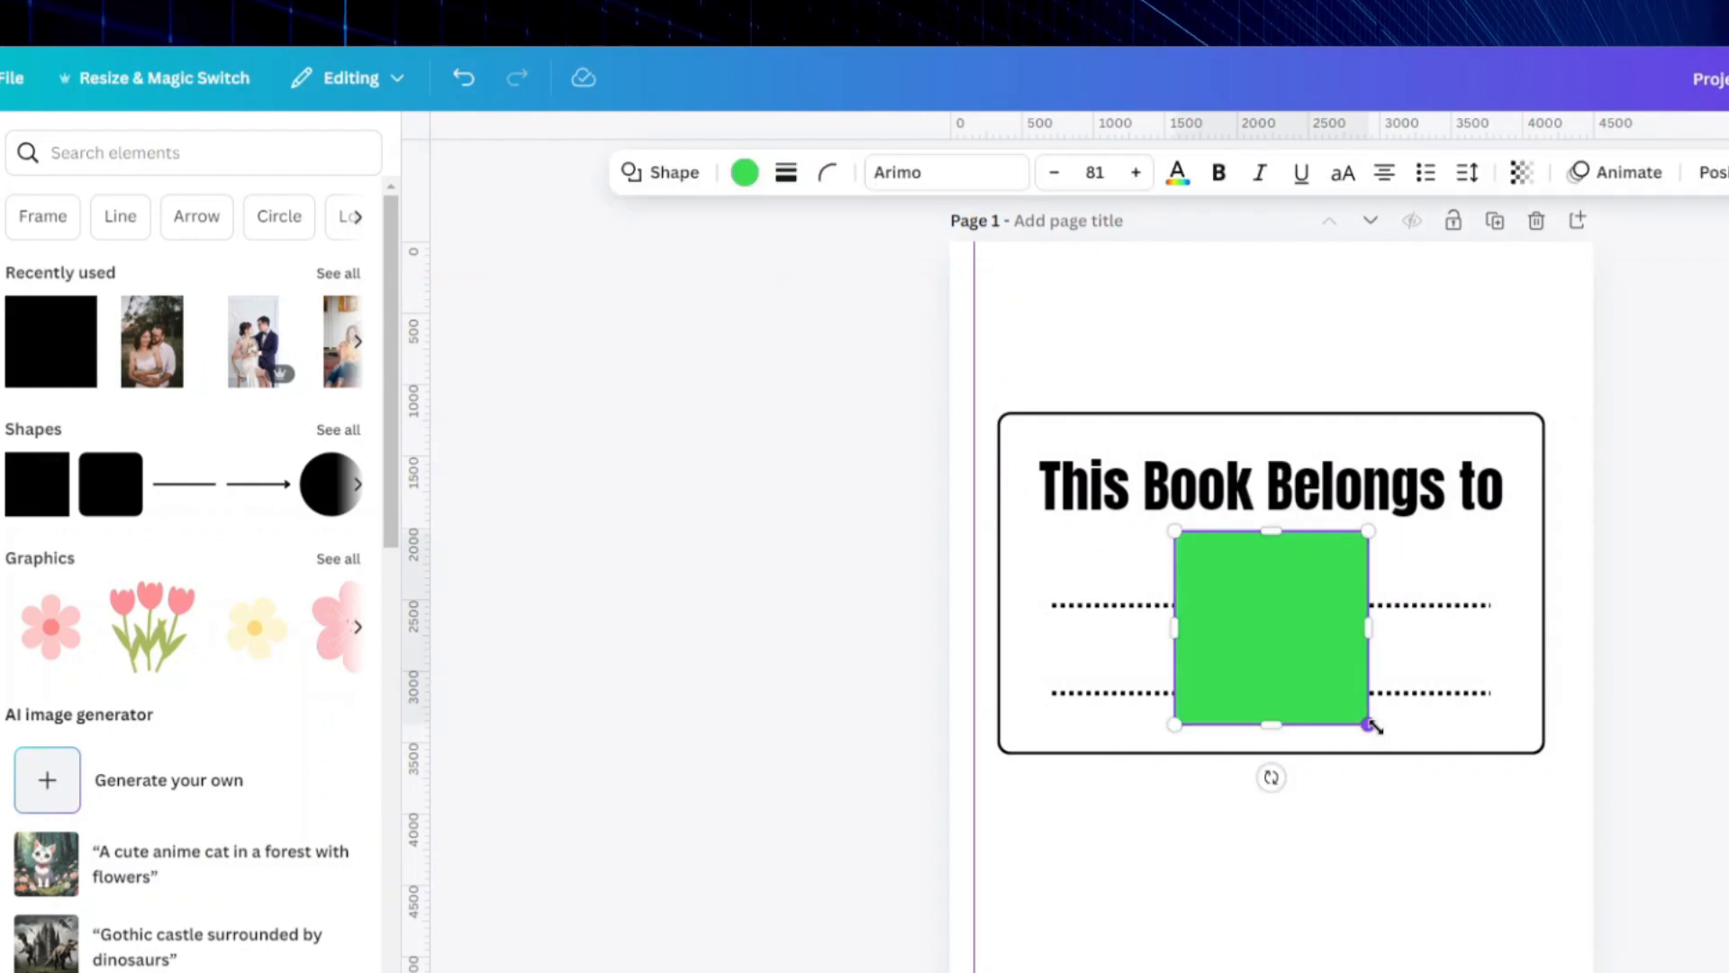
Step: Shrink the green square and set it against the page's left edge, with the vertical guide at 166 along its inner side
left_click_drag(1373, 726, 1213, 546)
left_click_drag(1102, 563, 802, 610)
left_click(753, 566)
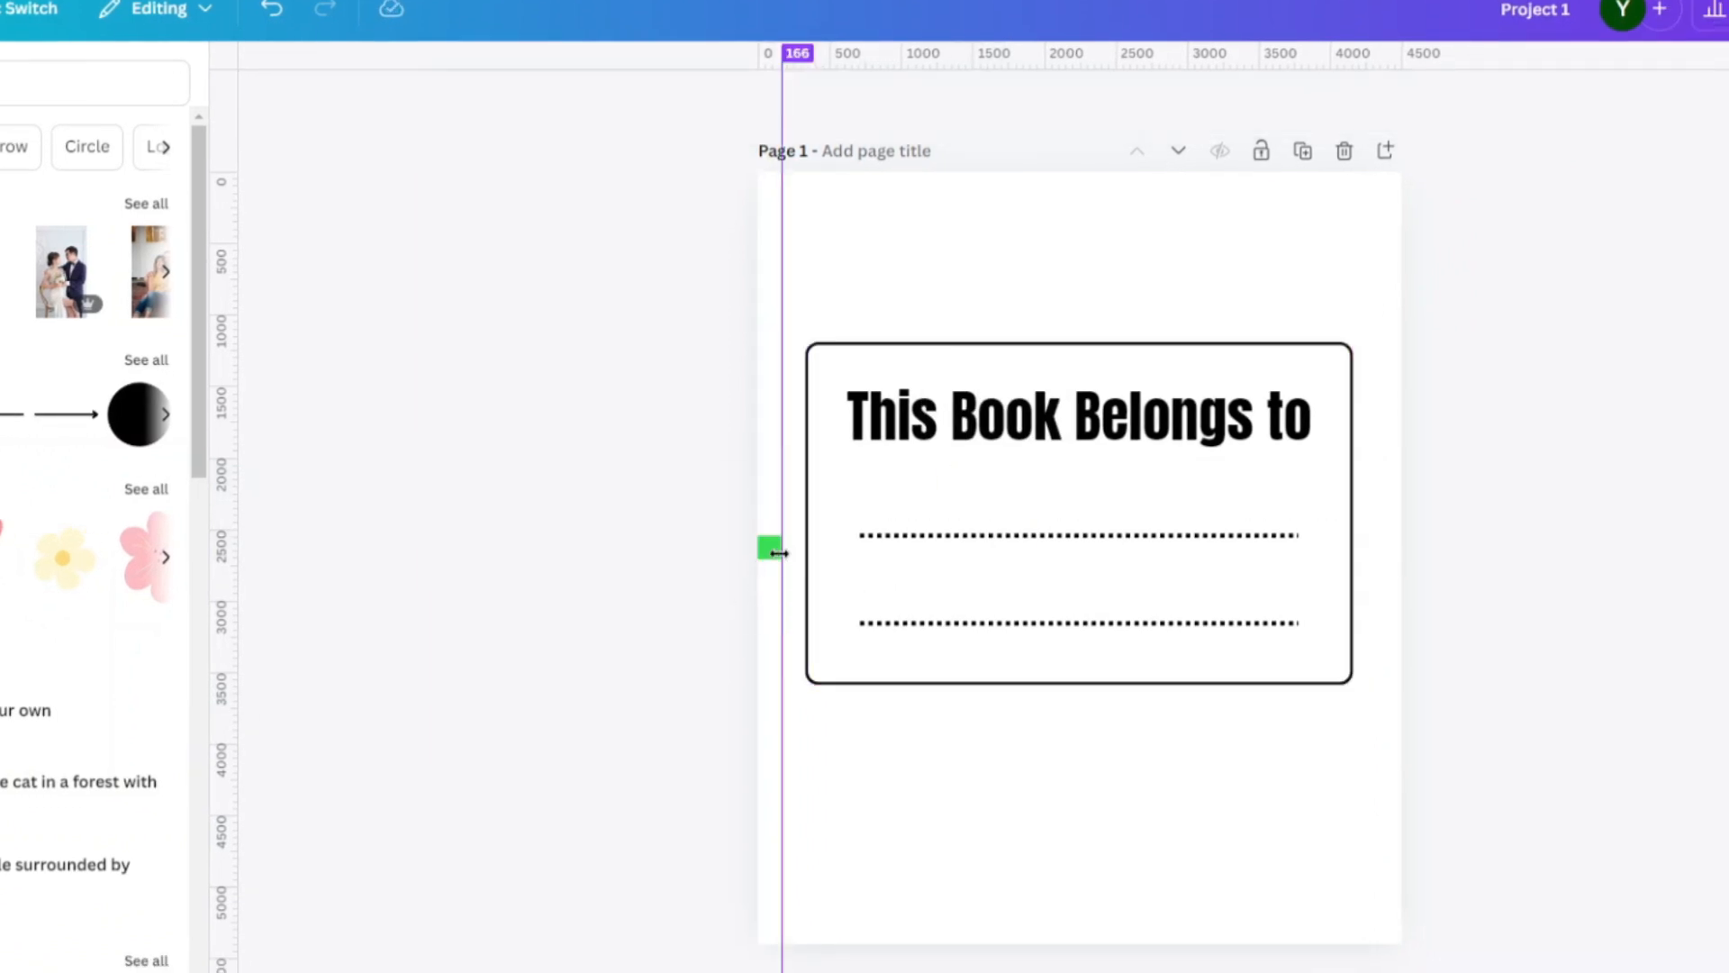
Step: Move the green square to the middle of the page's upper edge and place a horizontal guide at 166 beneath it
left_click(770, 551)
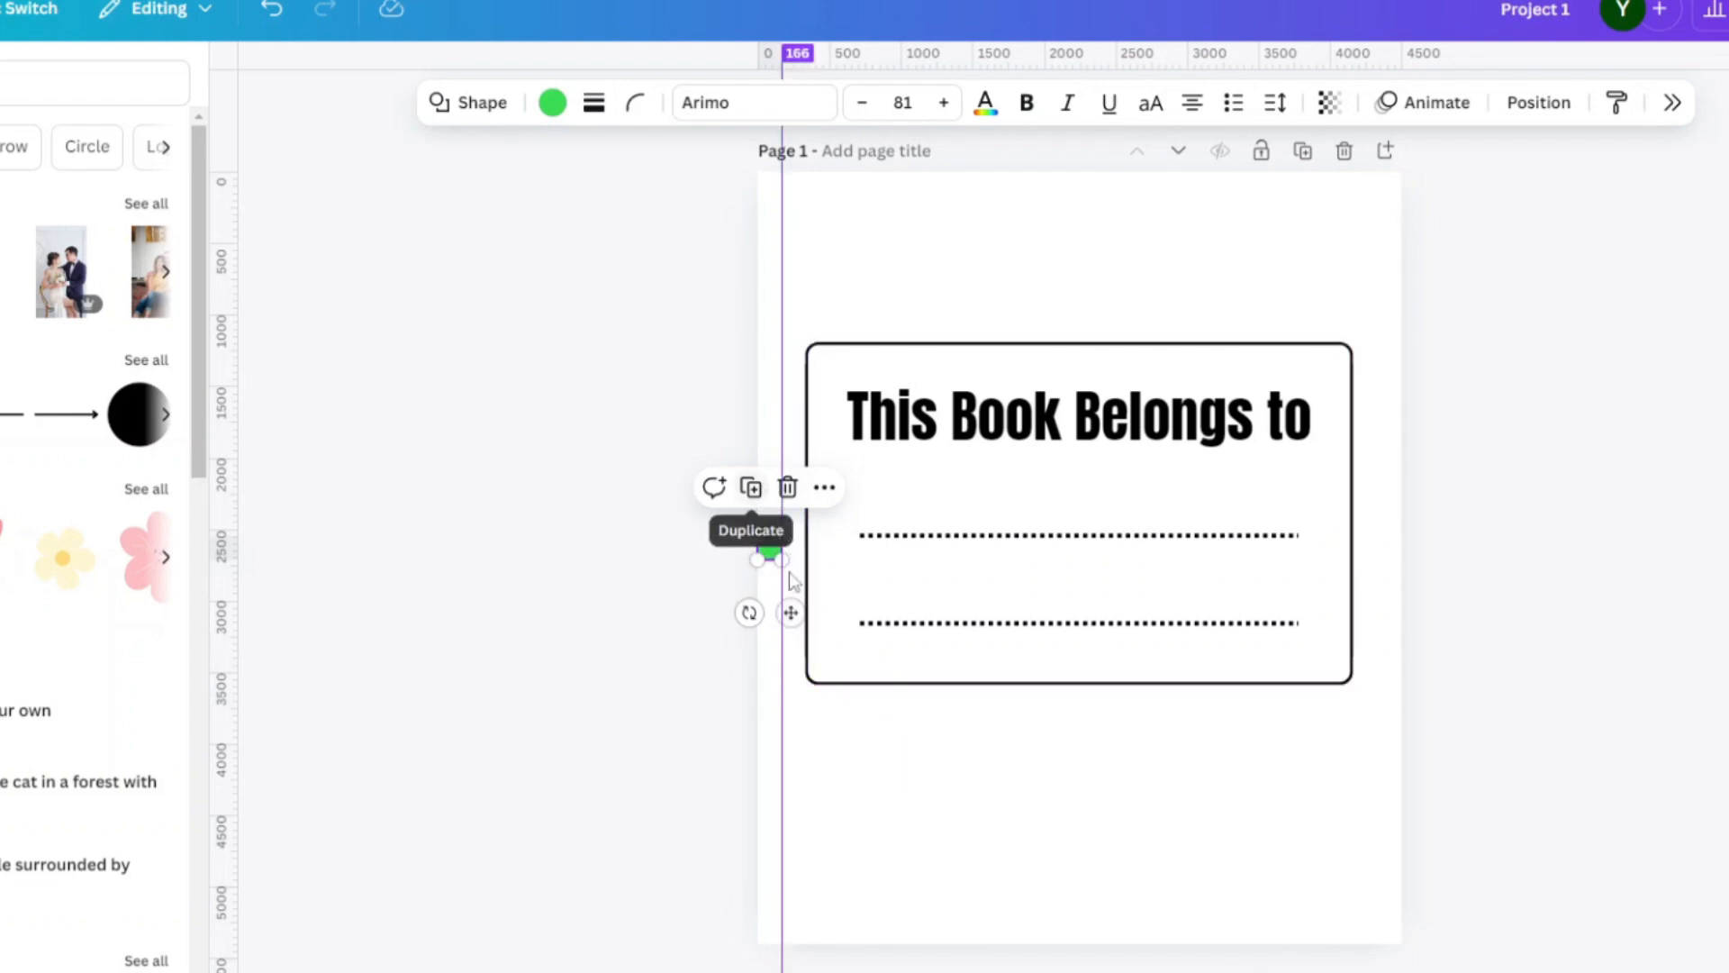
left_click_drag(792, 614, 898, 426)
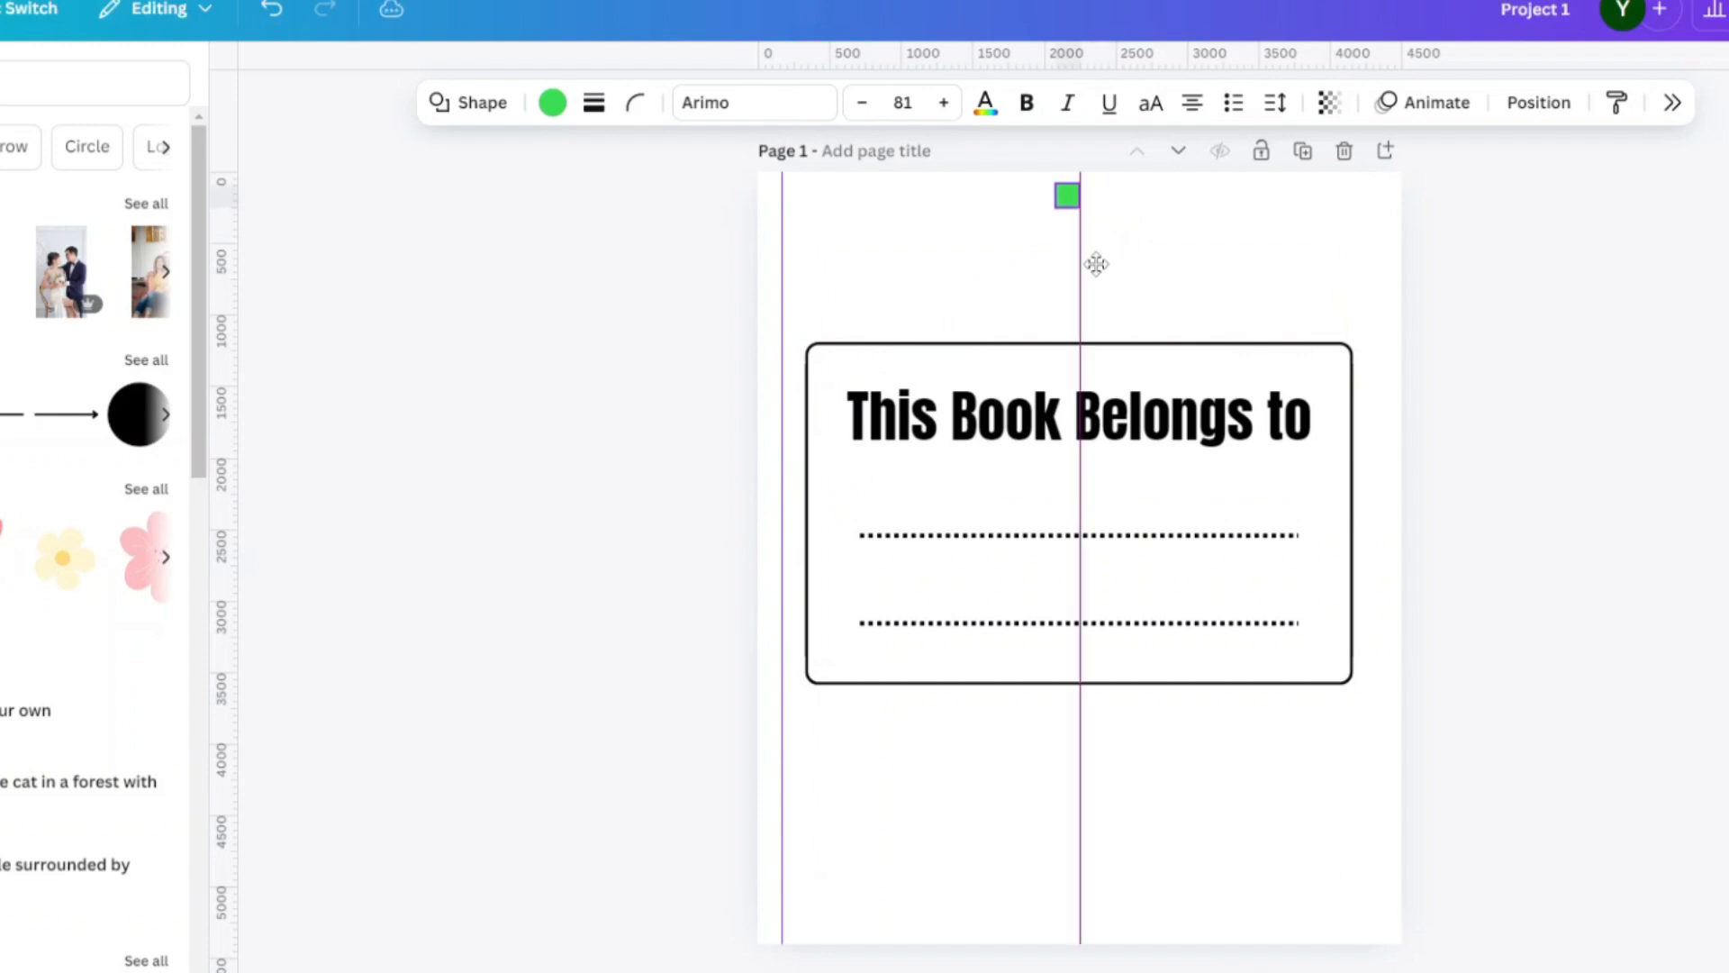
left_click_drag(1096, 264, 1107, 252)
left_click(985, 68)
left_click_drag(988, 93, 995, 191)
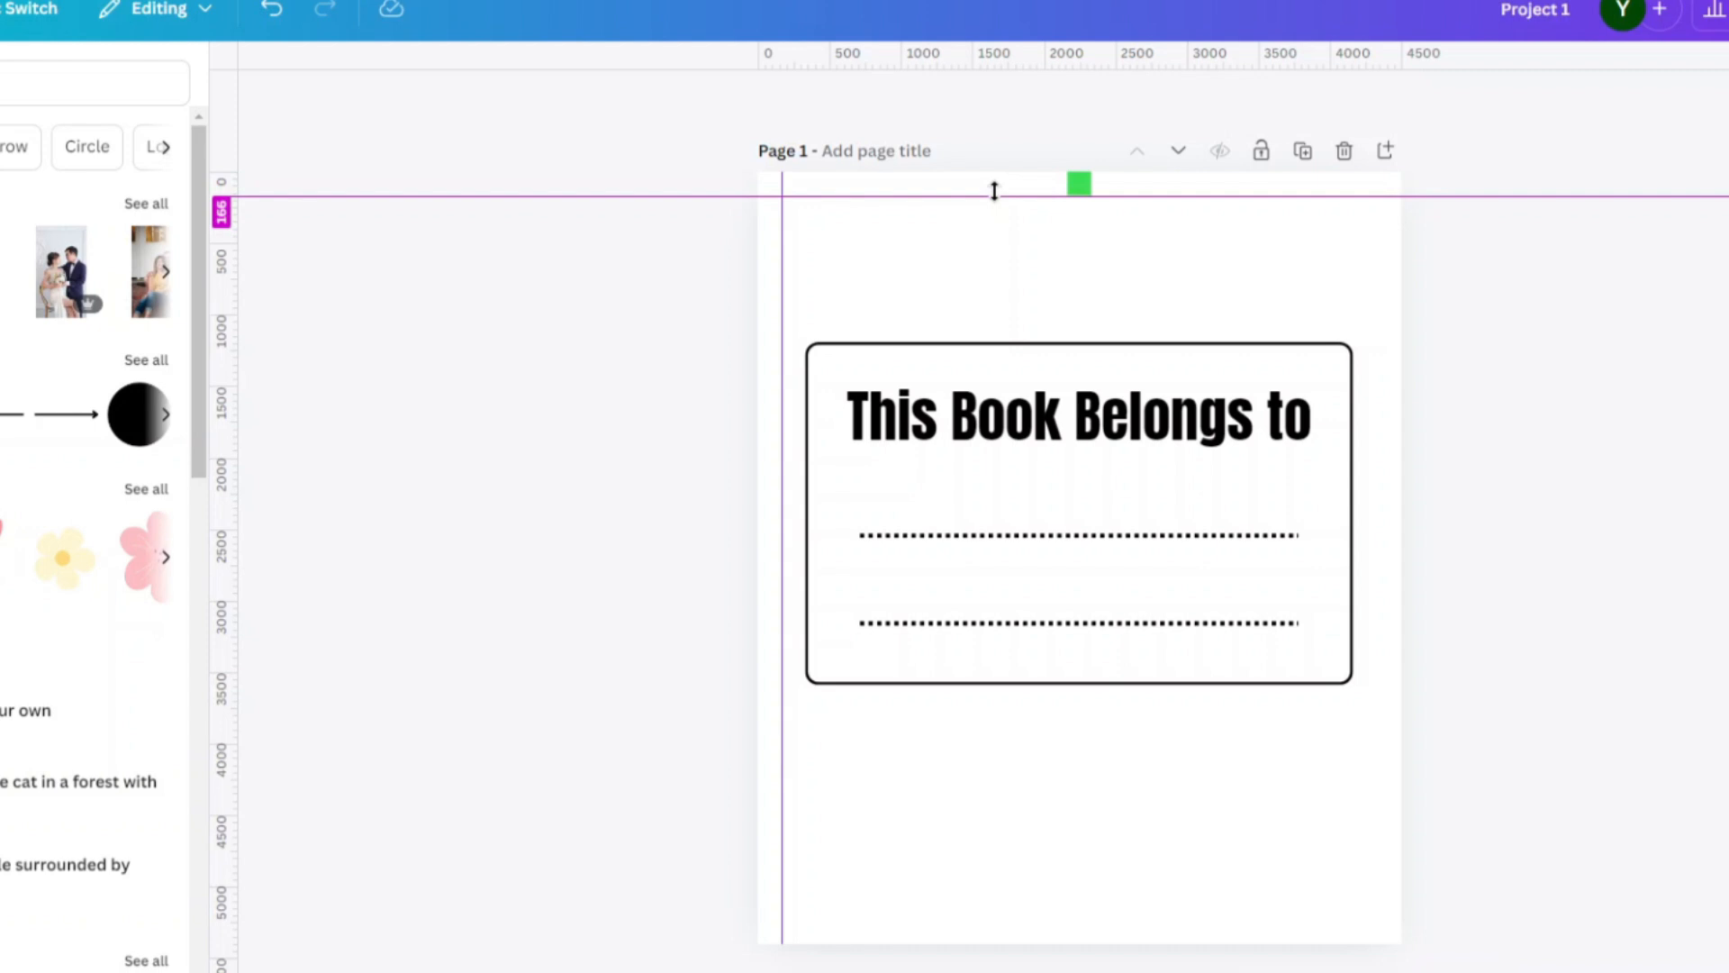
Step: Duplicate the green square, move the copy to the page's right edge and place a vertical guide along its inner side
left_click(1081, 184)
key("ctrl+d")
left_click_drag(1090, 194, 1390, 525)
left_click_drag(223, 504, 1368, 641)
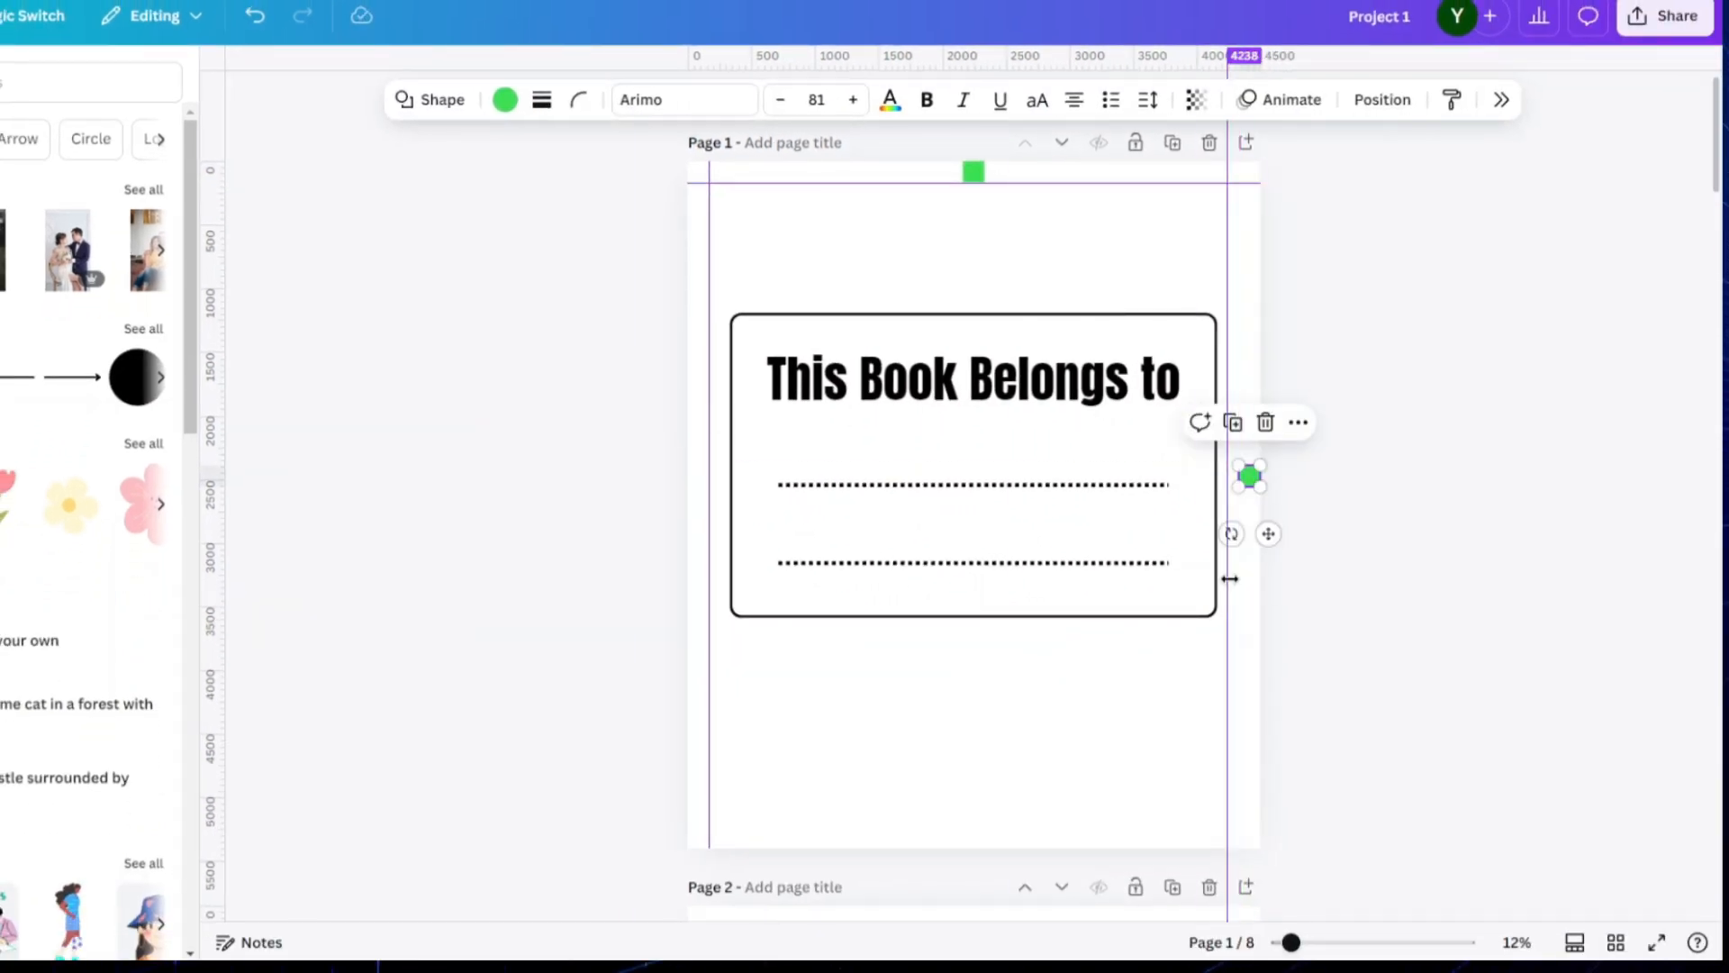
Step: Move the square from the page's upper edge to its lower edge and place a horizontal guide along its inner side
left_click(974, 172)
left_click_drag(992, 128, 992, 792)
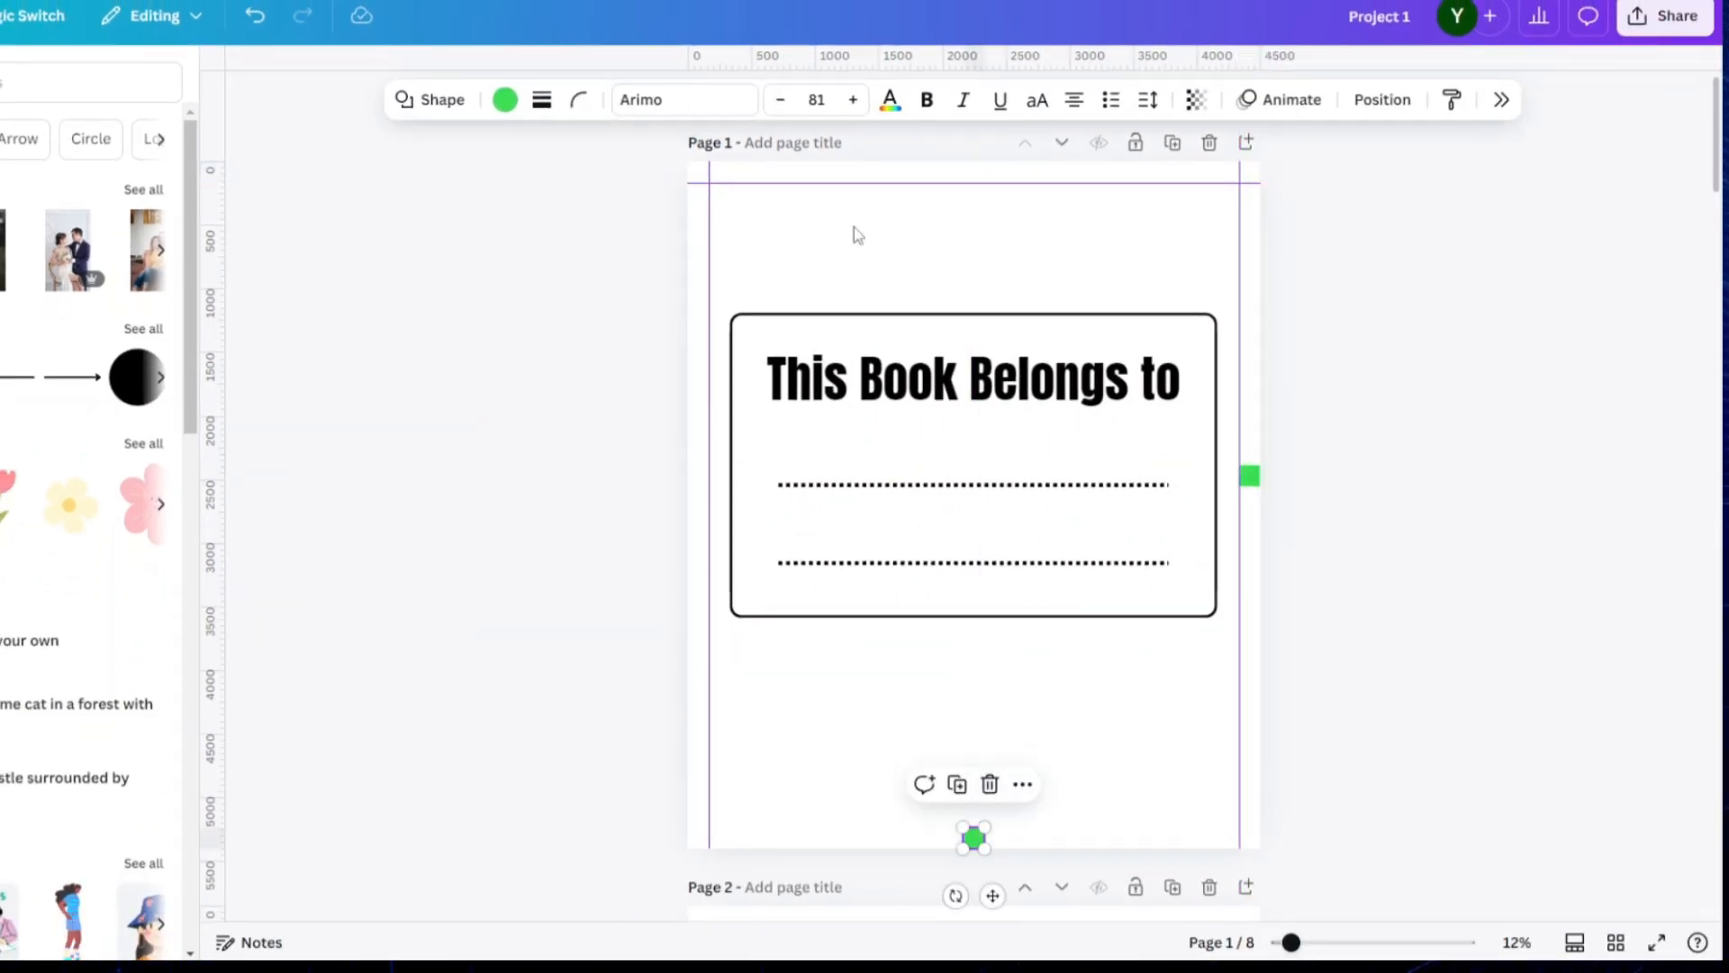
left_click_drag(861, 59, 977, 827)
left_click(1182, 721)
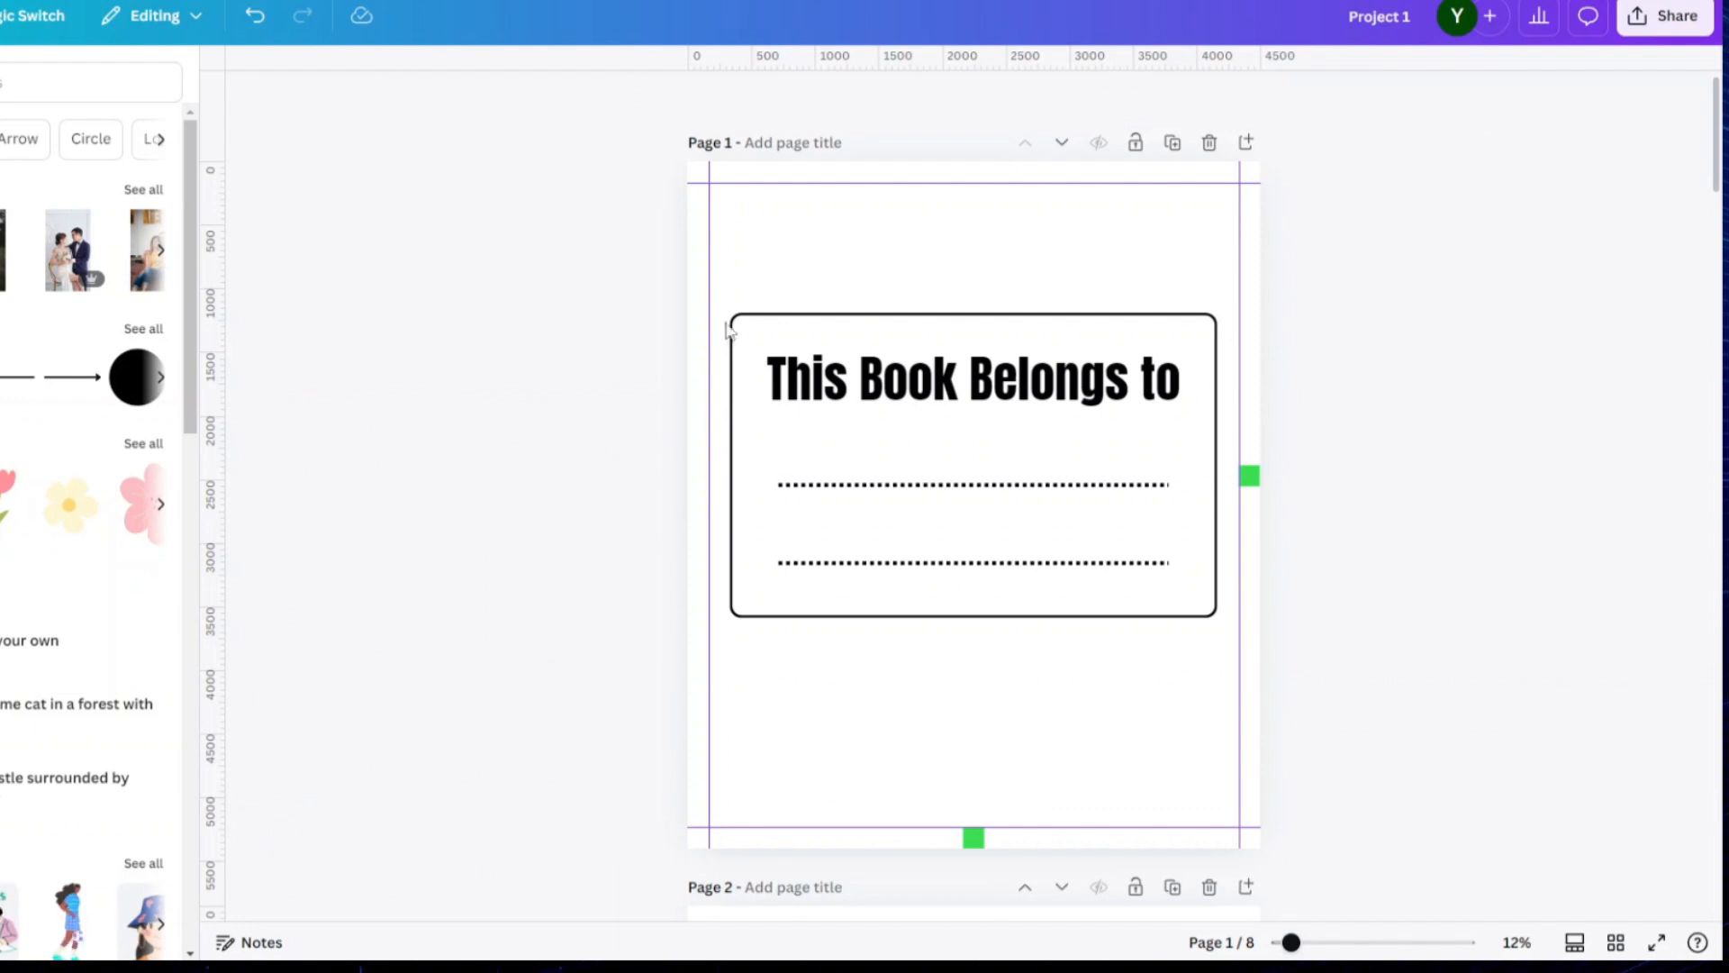
Step: Delete both green spacer squares from the page
left_click(1249, 476)
key("Delete")
left_click(973, 837)
key("Delete")
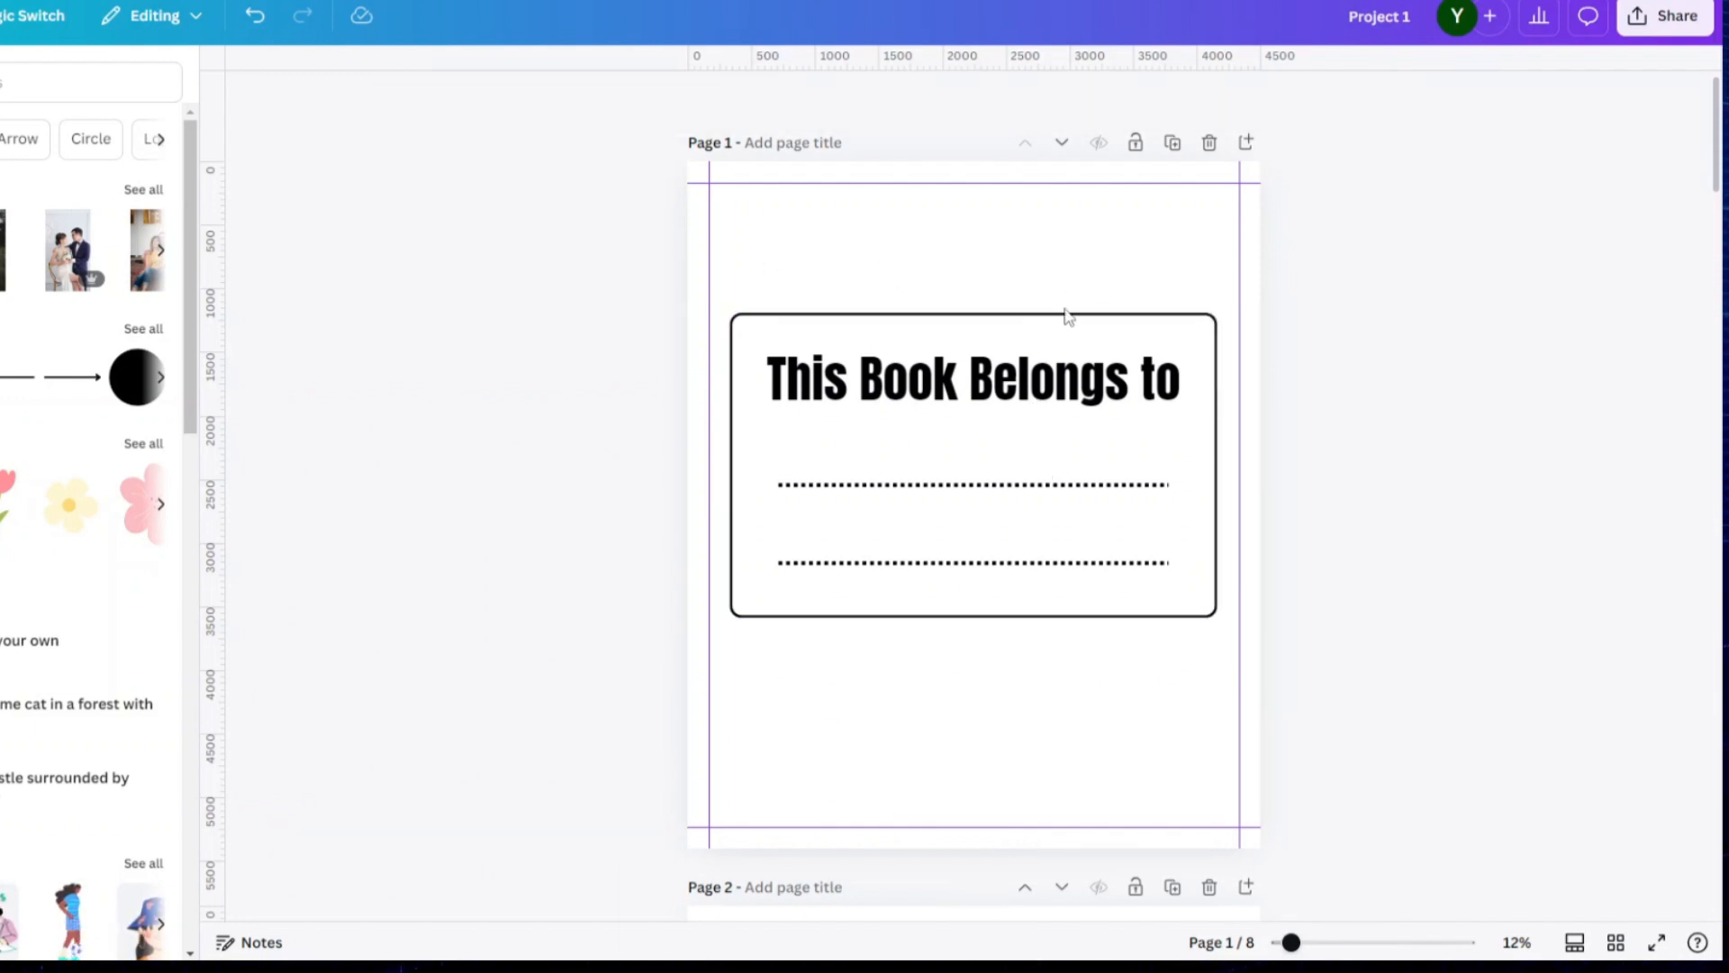
Step: Undo the guides on page 1 and turn off the rulers and guides
key("ctrl+z")
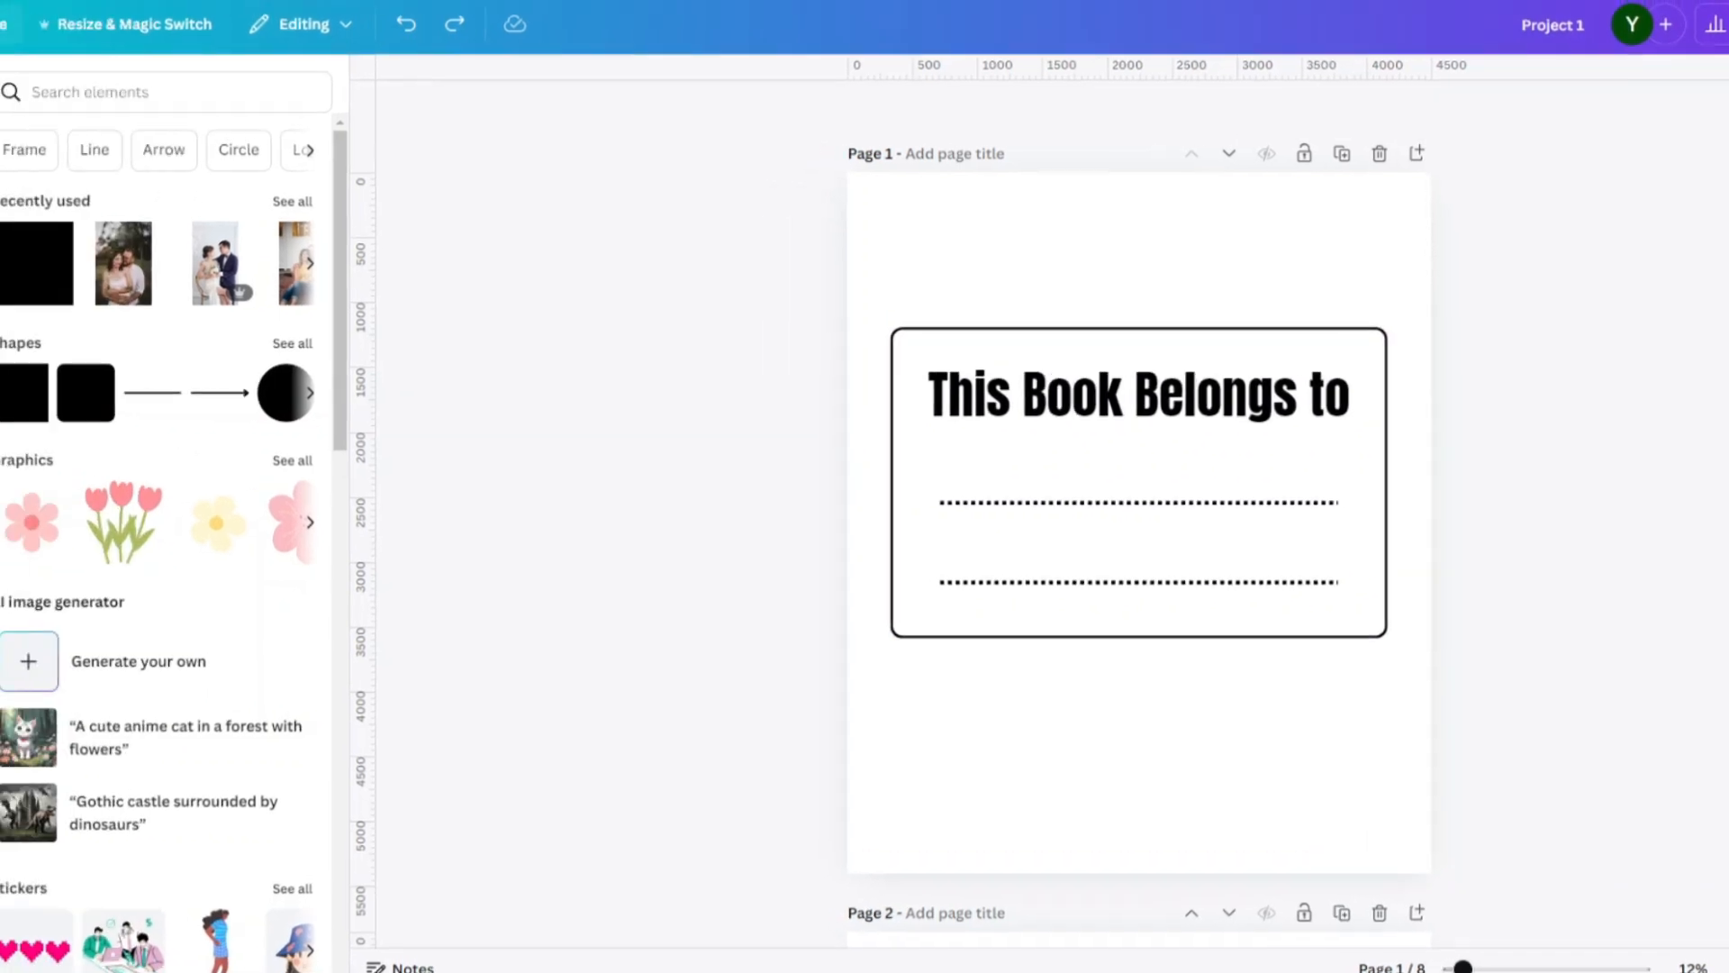
left_click(230, 36)
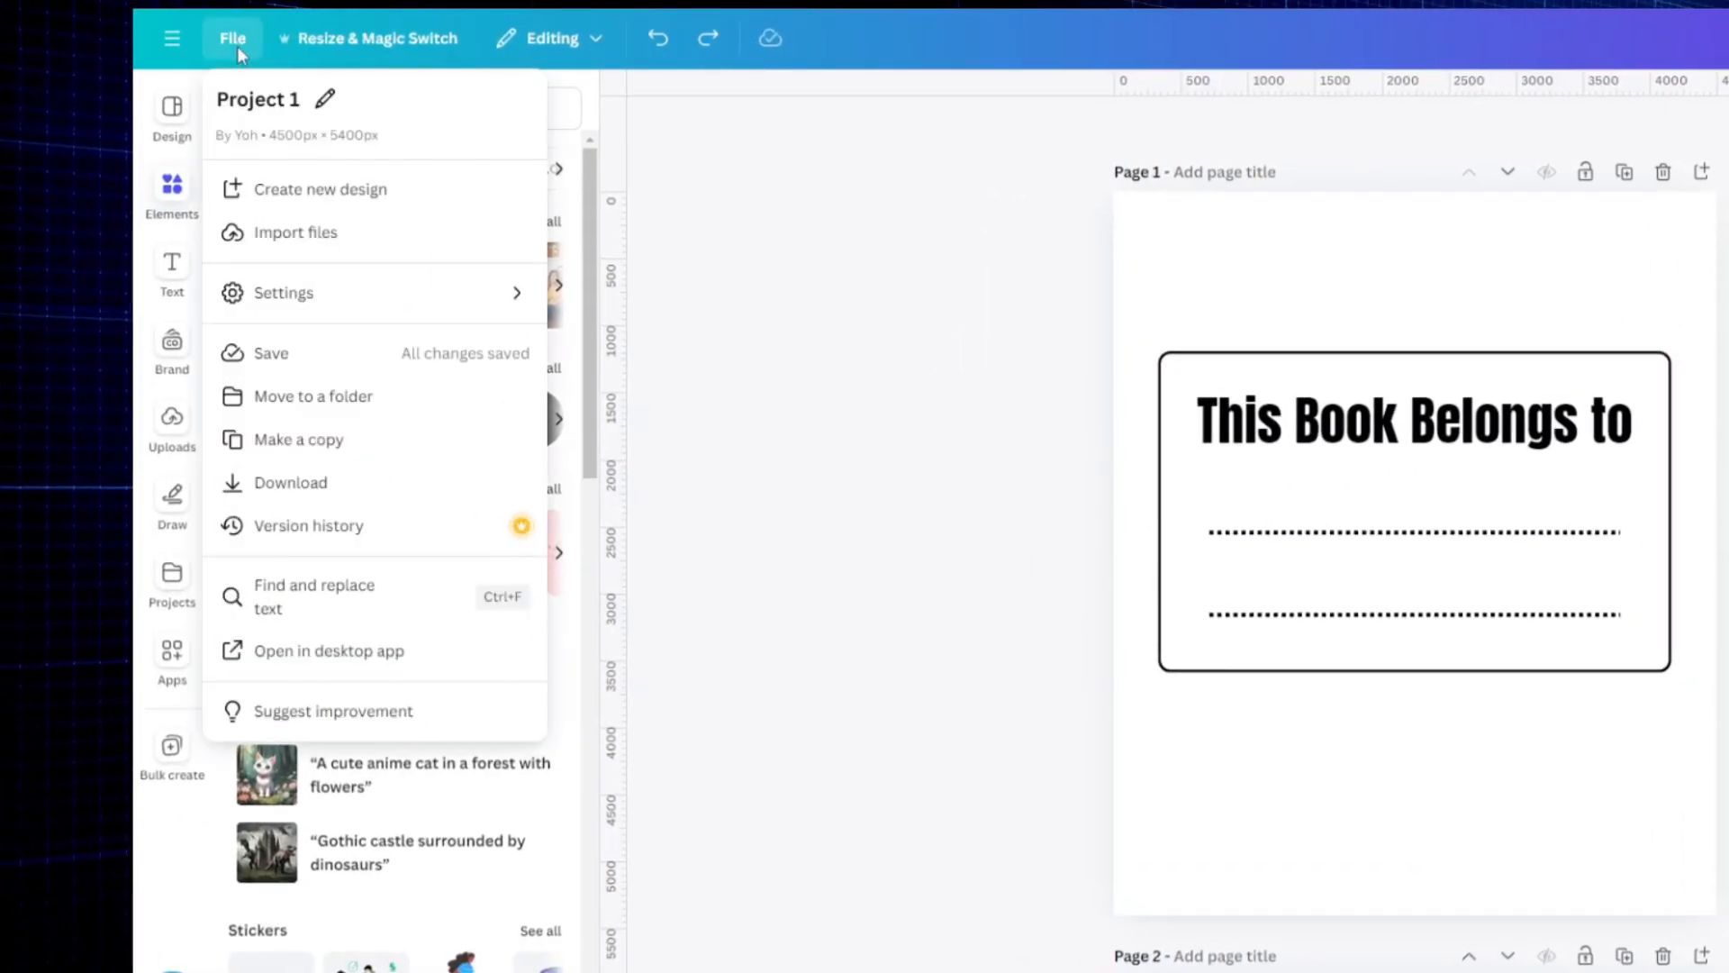
mouse_move(452, 305)
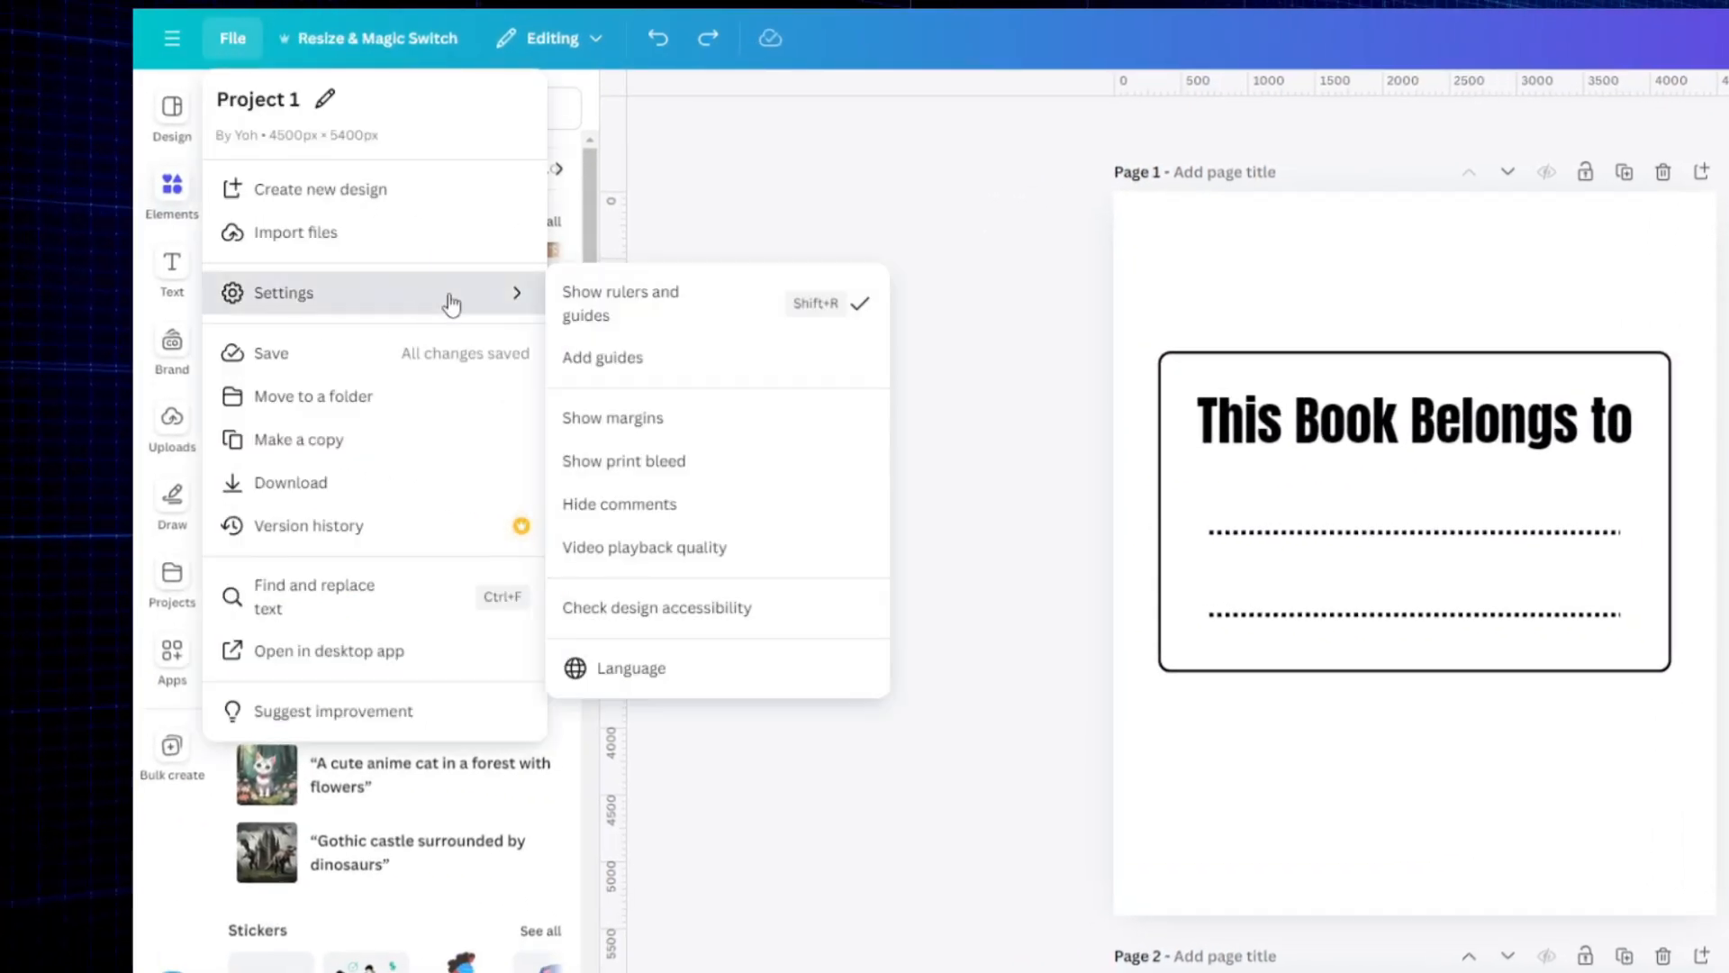
left_click(711, 297)
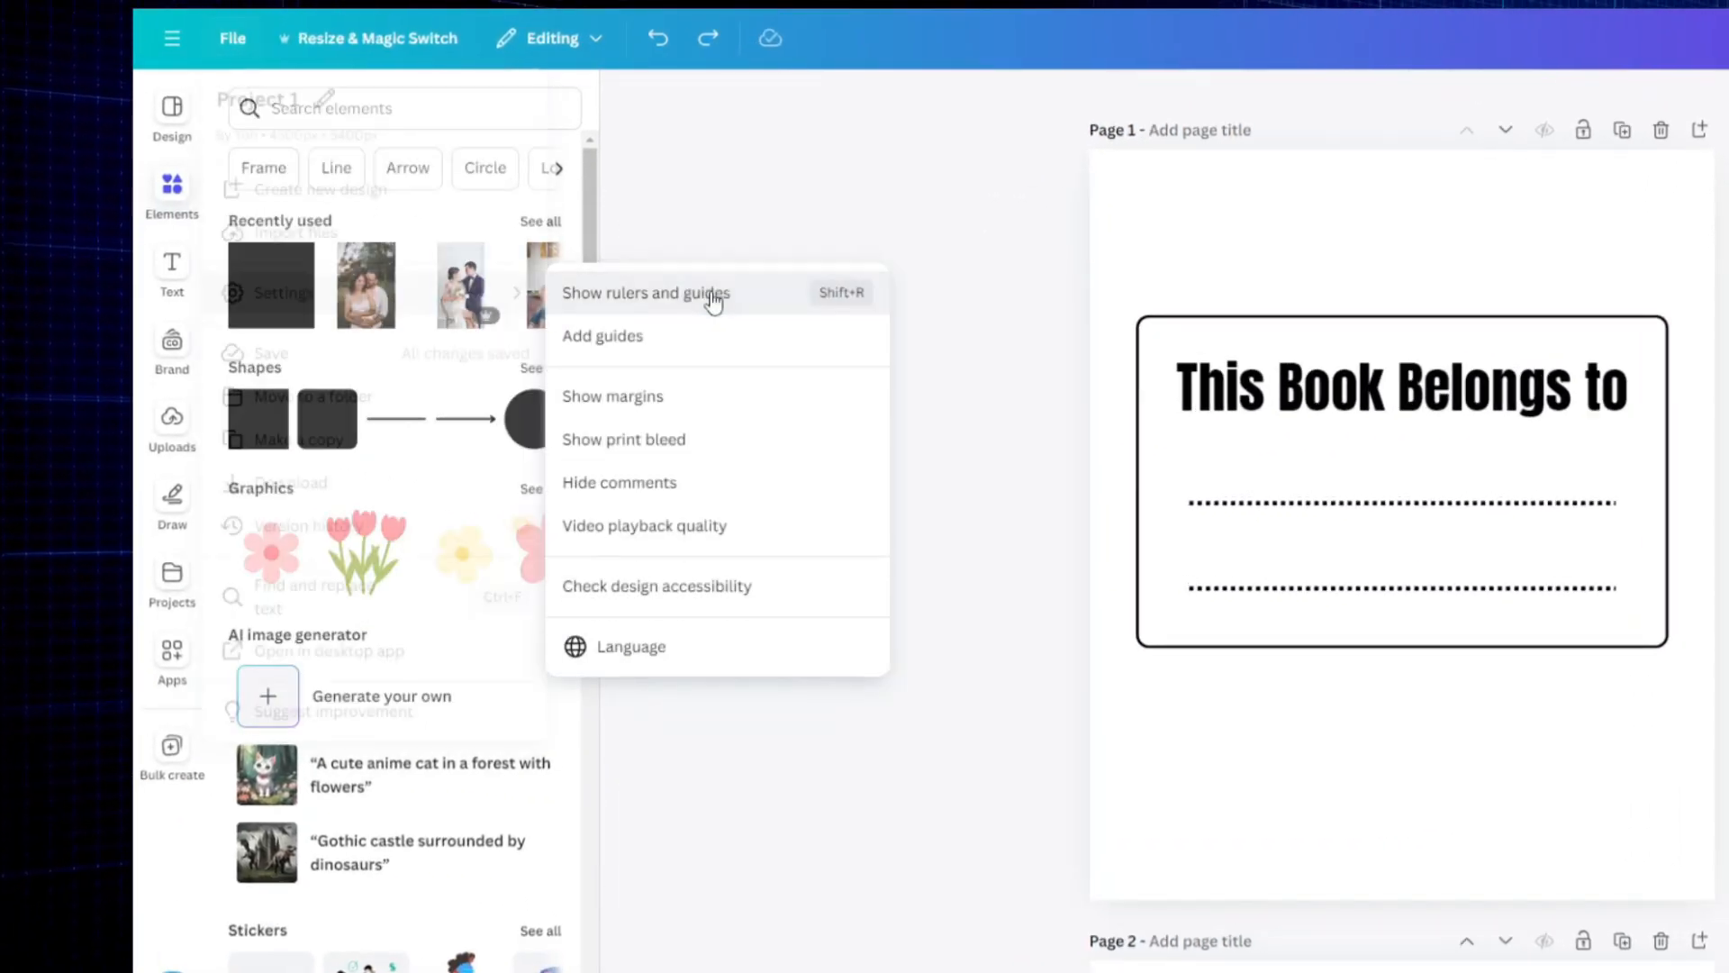
Step: Show the page margins in the design
left_click(234, 47)
mouse_move(451, 293)
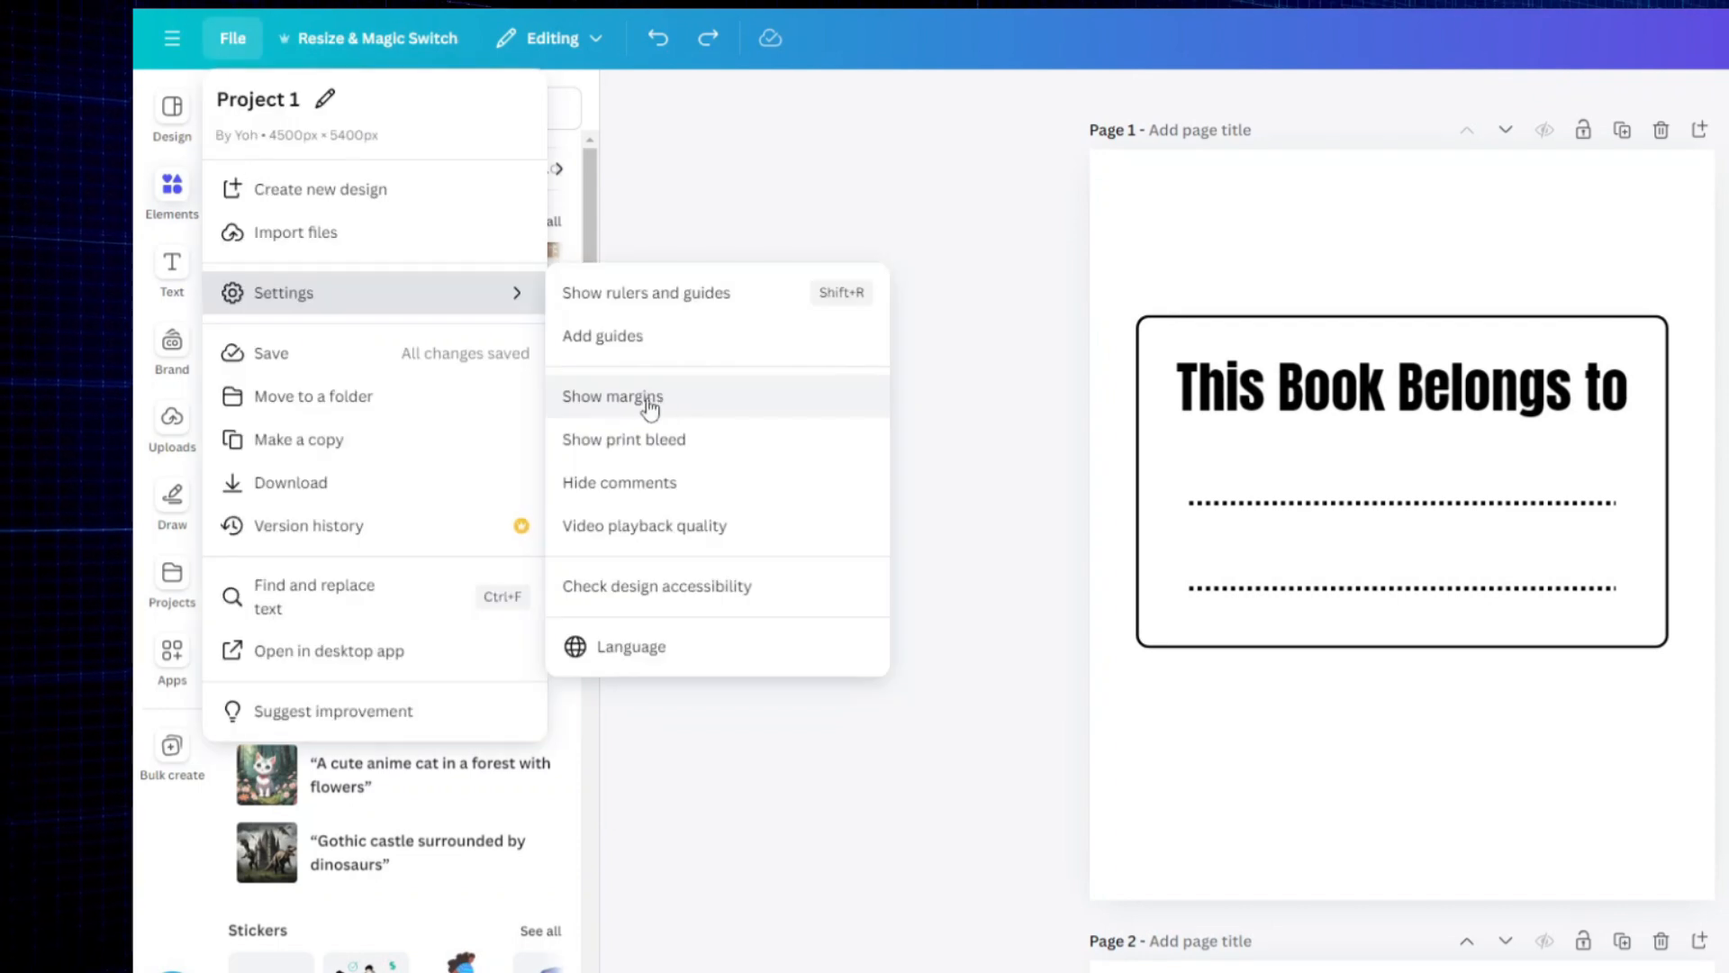
left_click(645, 407)
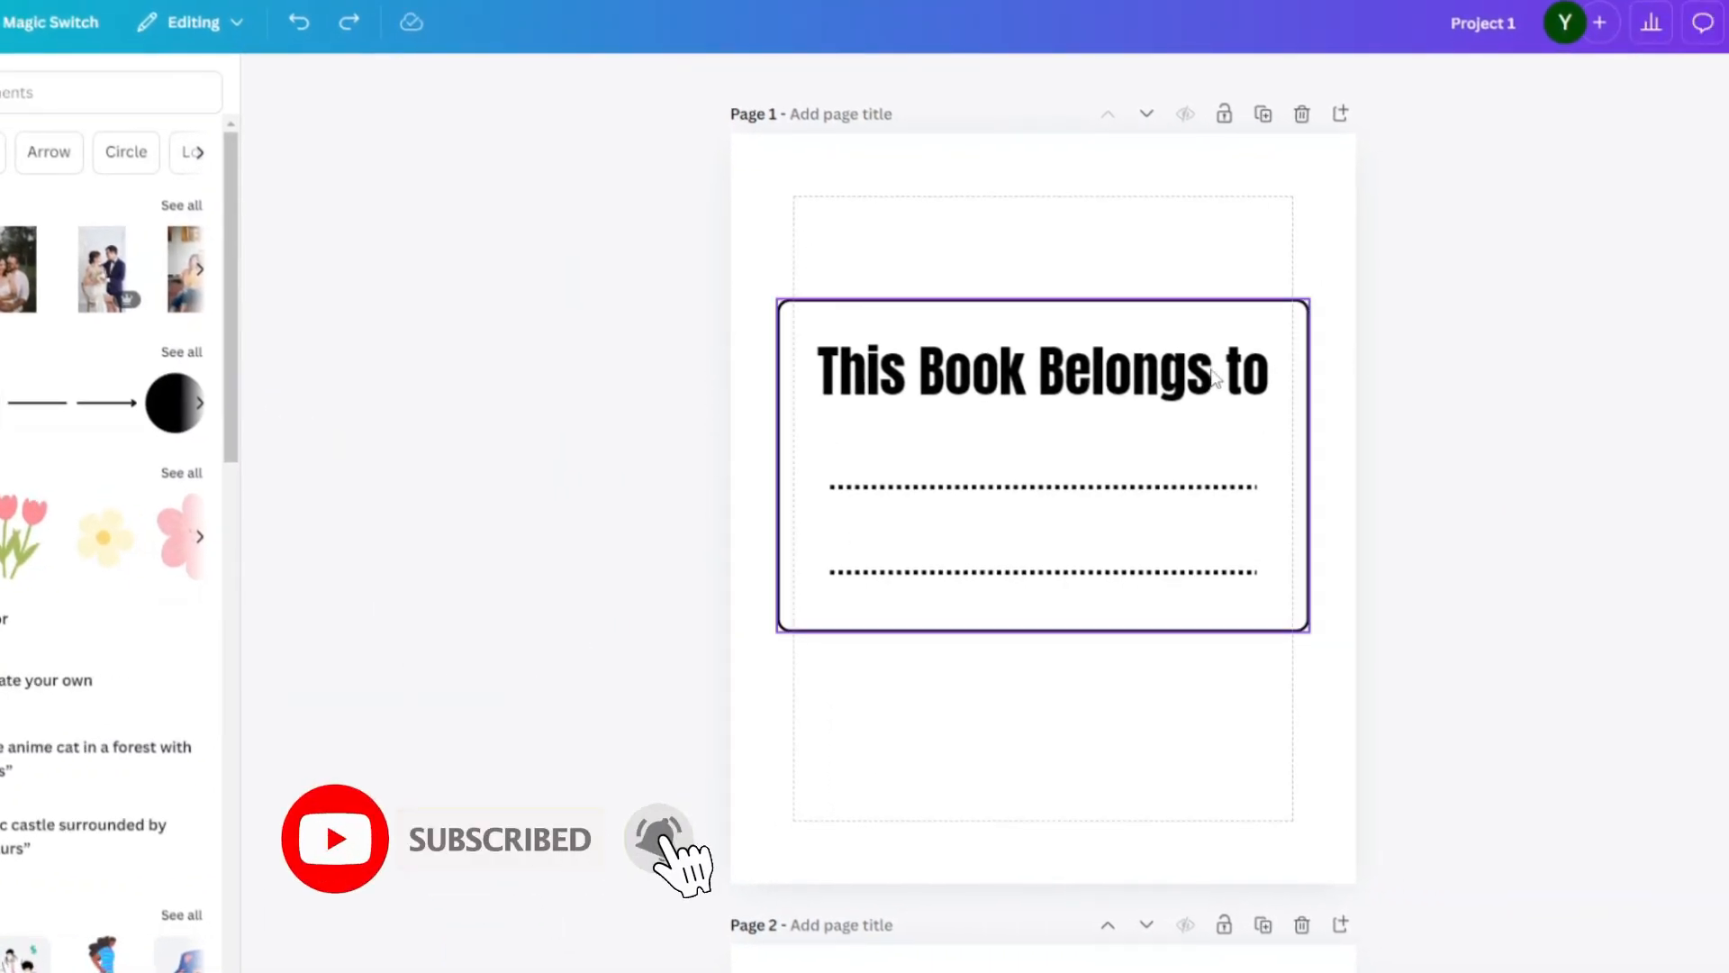
Step: Select the whole "This Book Belongs to" box with its text and lines, then scale and reposition it to fit within the margins
left_click_drag(633, 287, 1325, 631)
left_click_drag(1309, 631, 1189, 537)
left_click_drag(838, 559, 807, 580)
left_click_drag(948, 500, 962, 503)
left_click_drag(822, 305, 804, 294)
left_click_drag(1148, 362, 1157, 370)
left_click(1556, 513)
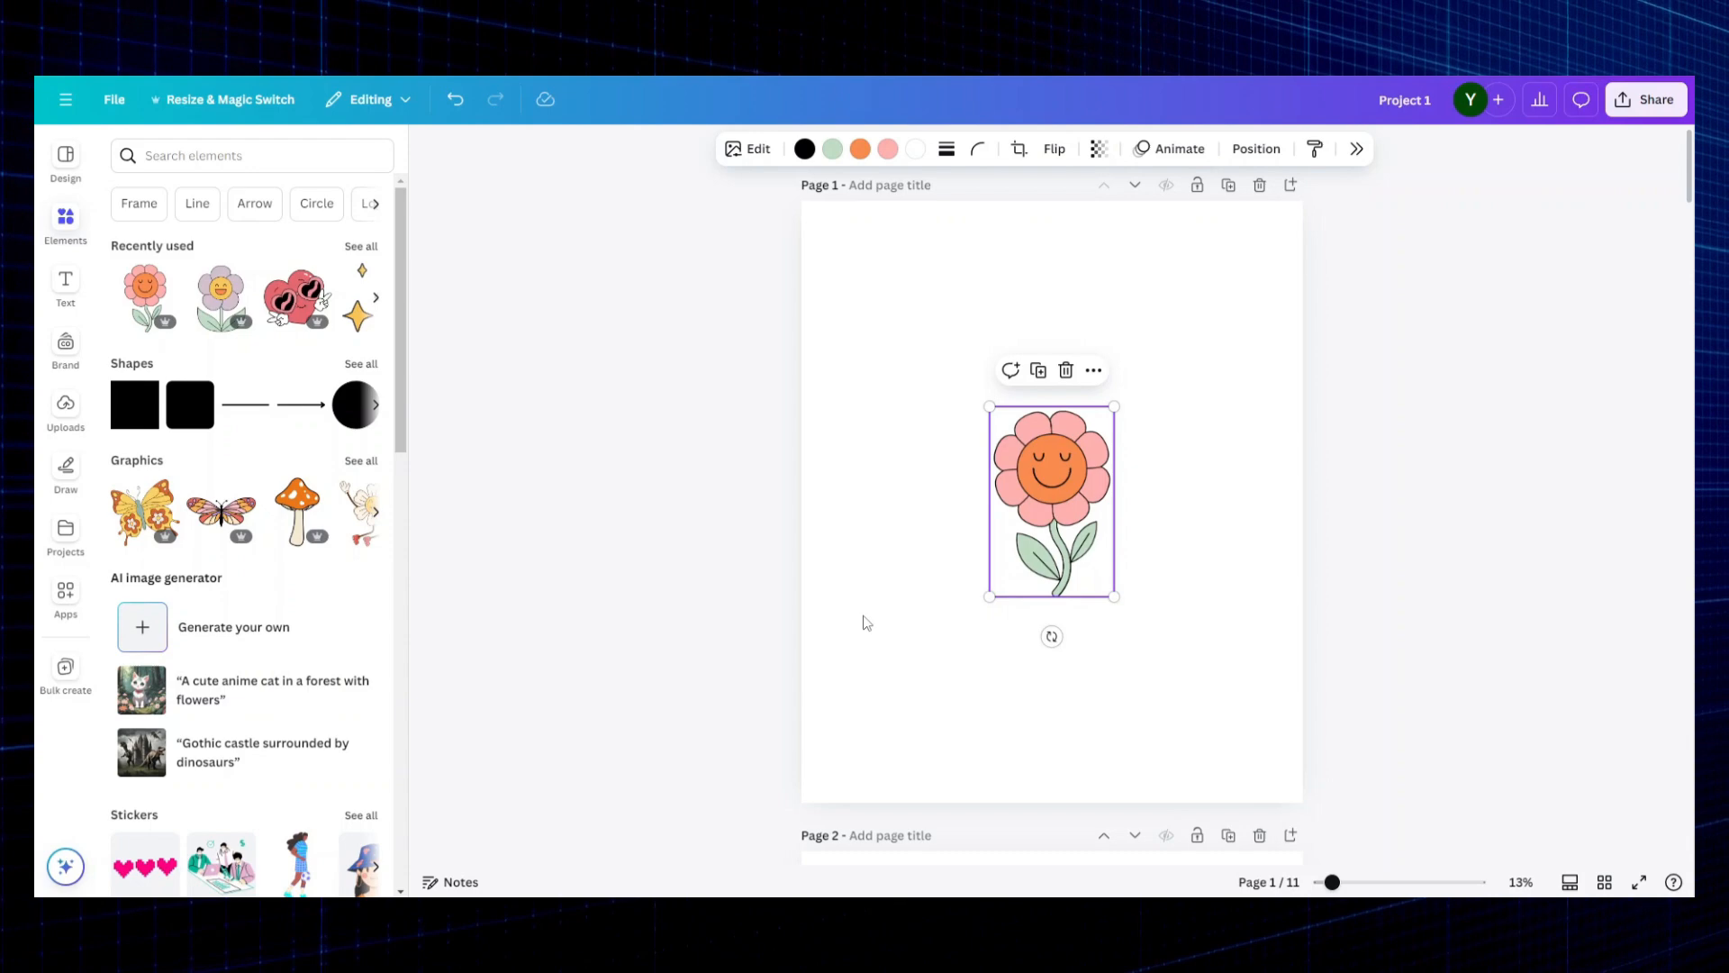
Step: Enlarge the pink flower, then line up a pink, a purple and another pink flower in a row on page 1
left_click_drag(1114, 596, 1199, 727)
left_click_drag(1111, 611, 1068, 627)
left_click_drag(1266, 815, 1158, 645)
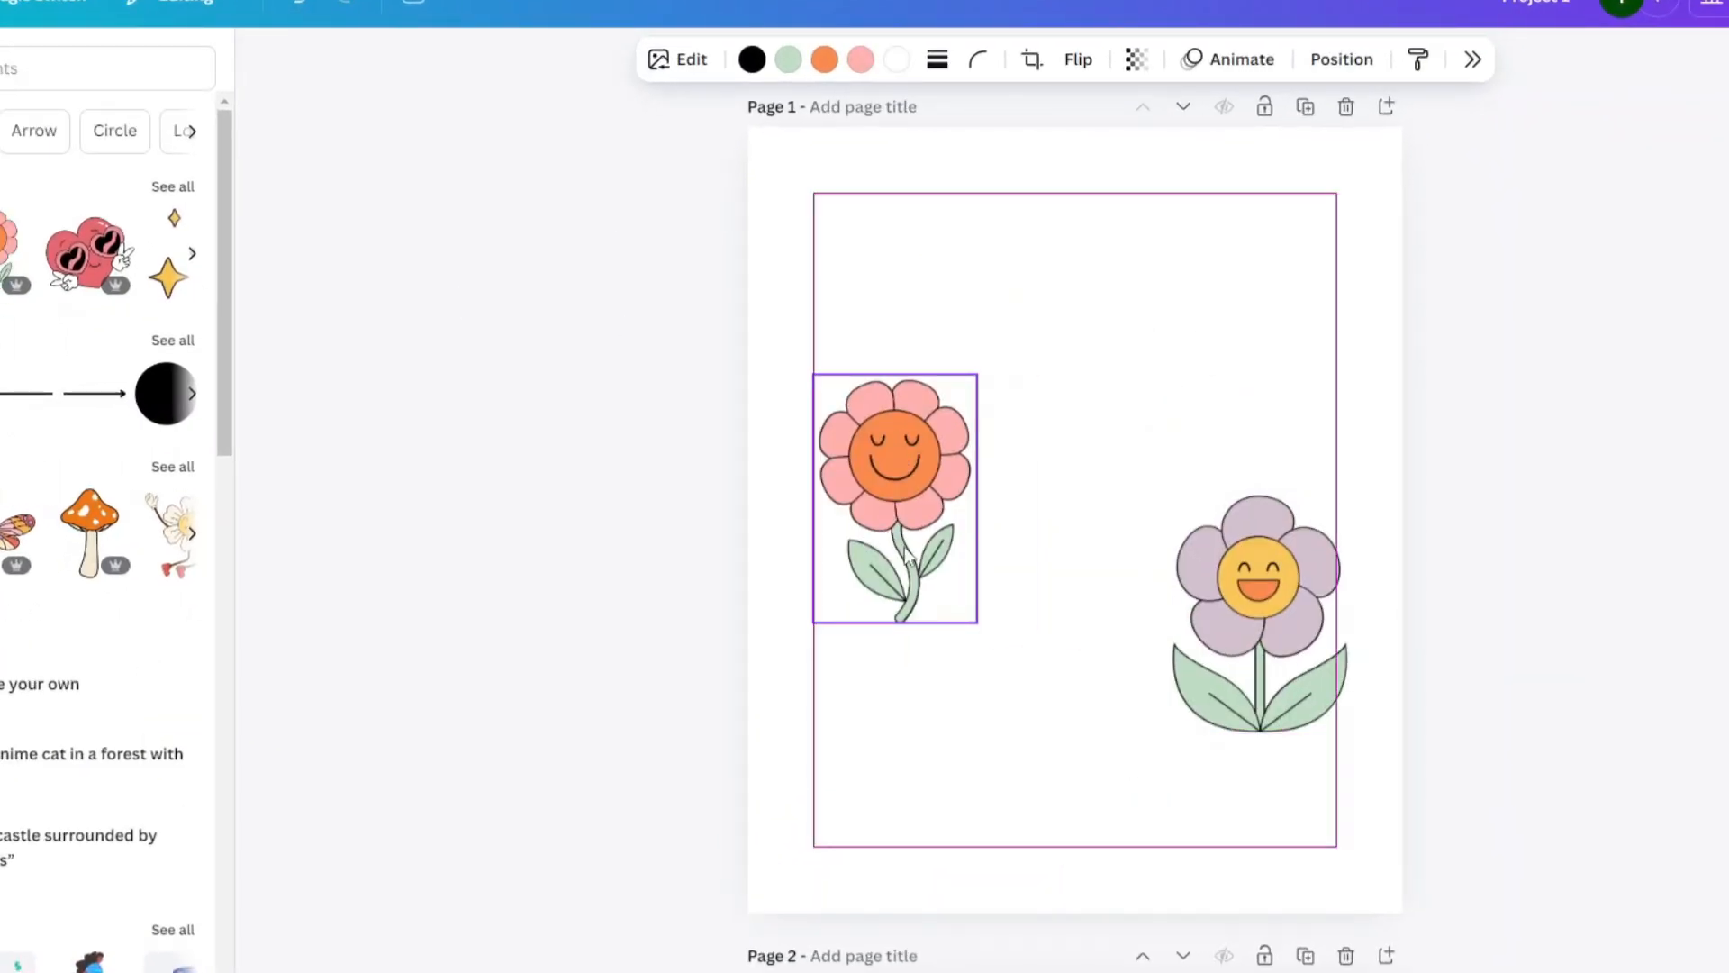
left_click_drag(1240, 601, 1075, 489)
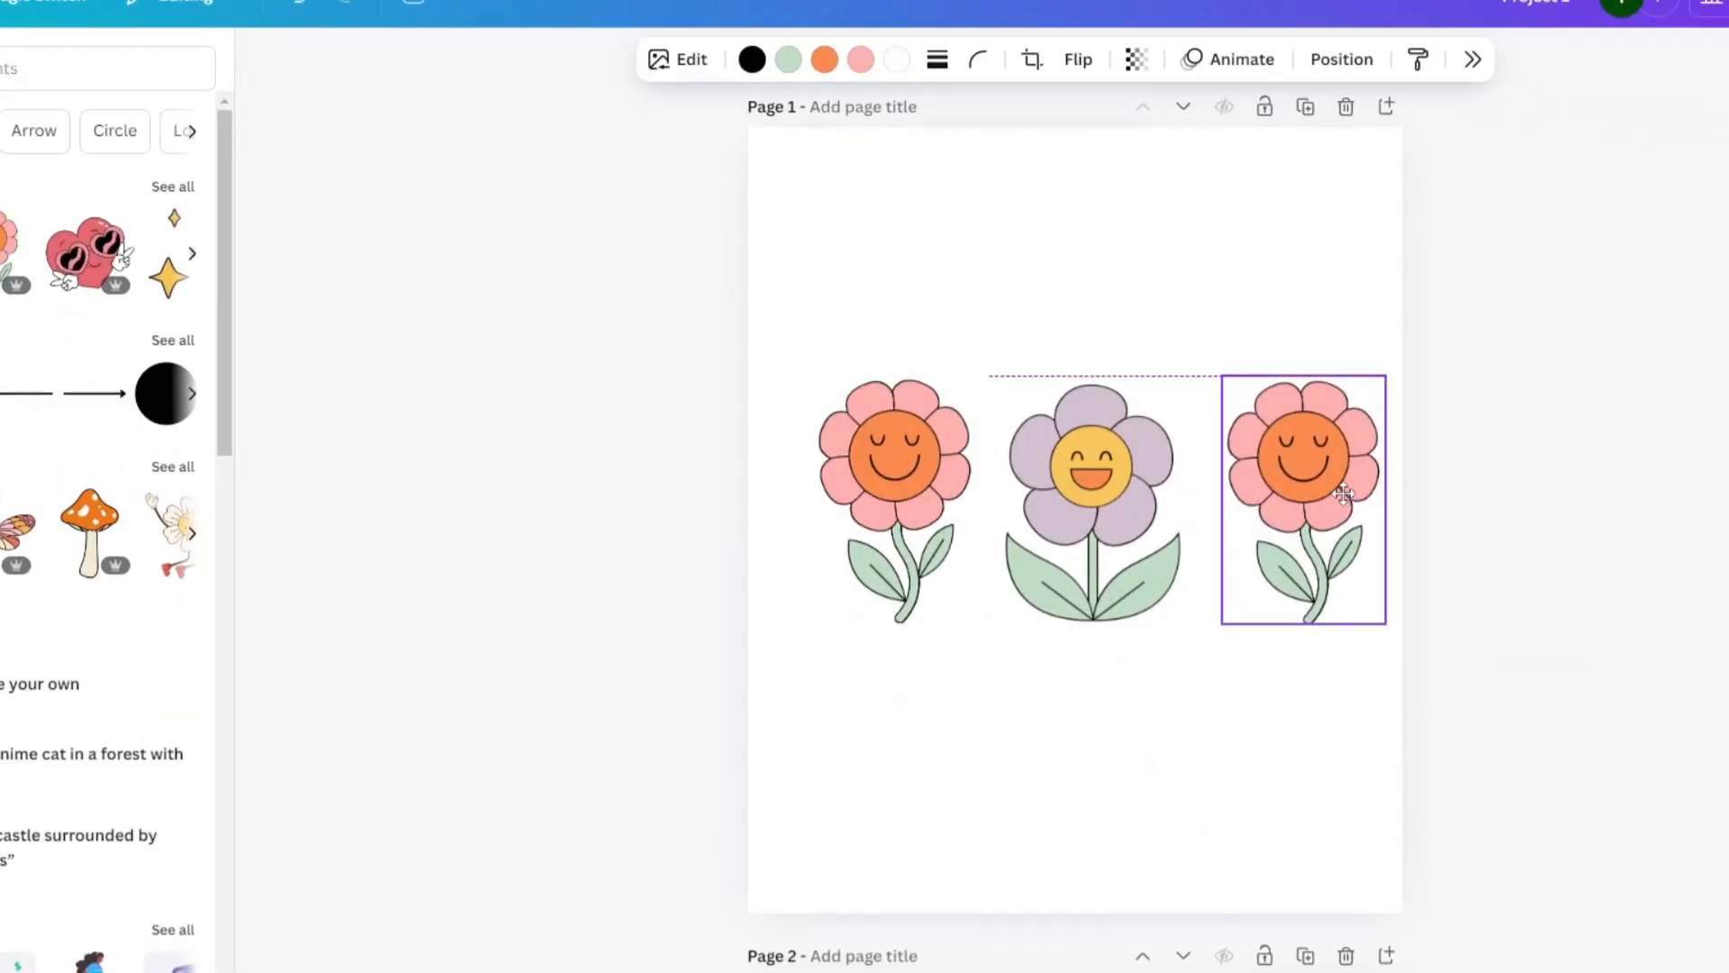
left_click_drag(509, 490, 1191, 442)
Step: Add an enlarged text box reading "Feeling" below the flowers
key("t")
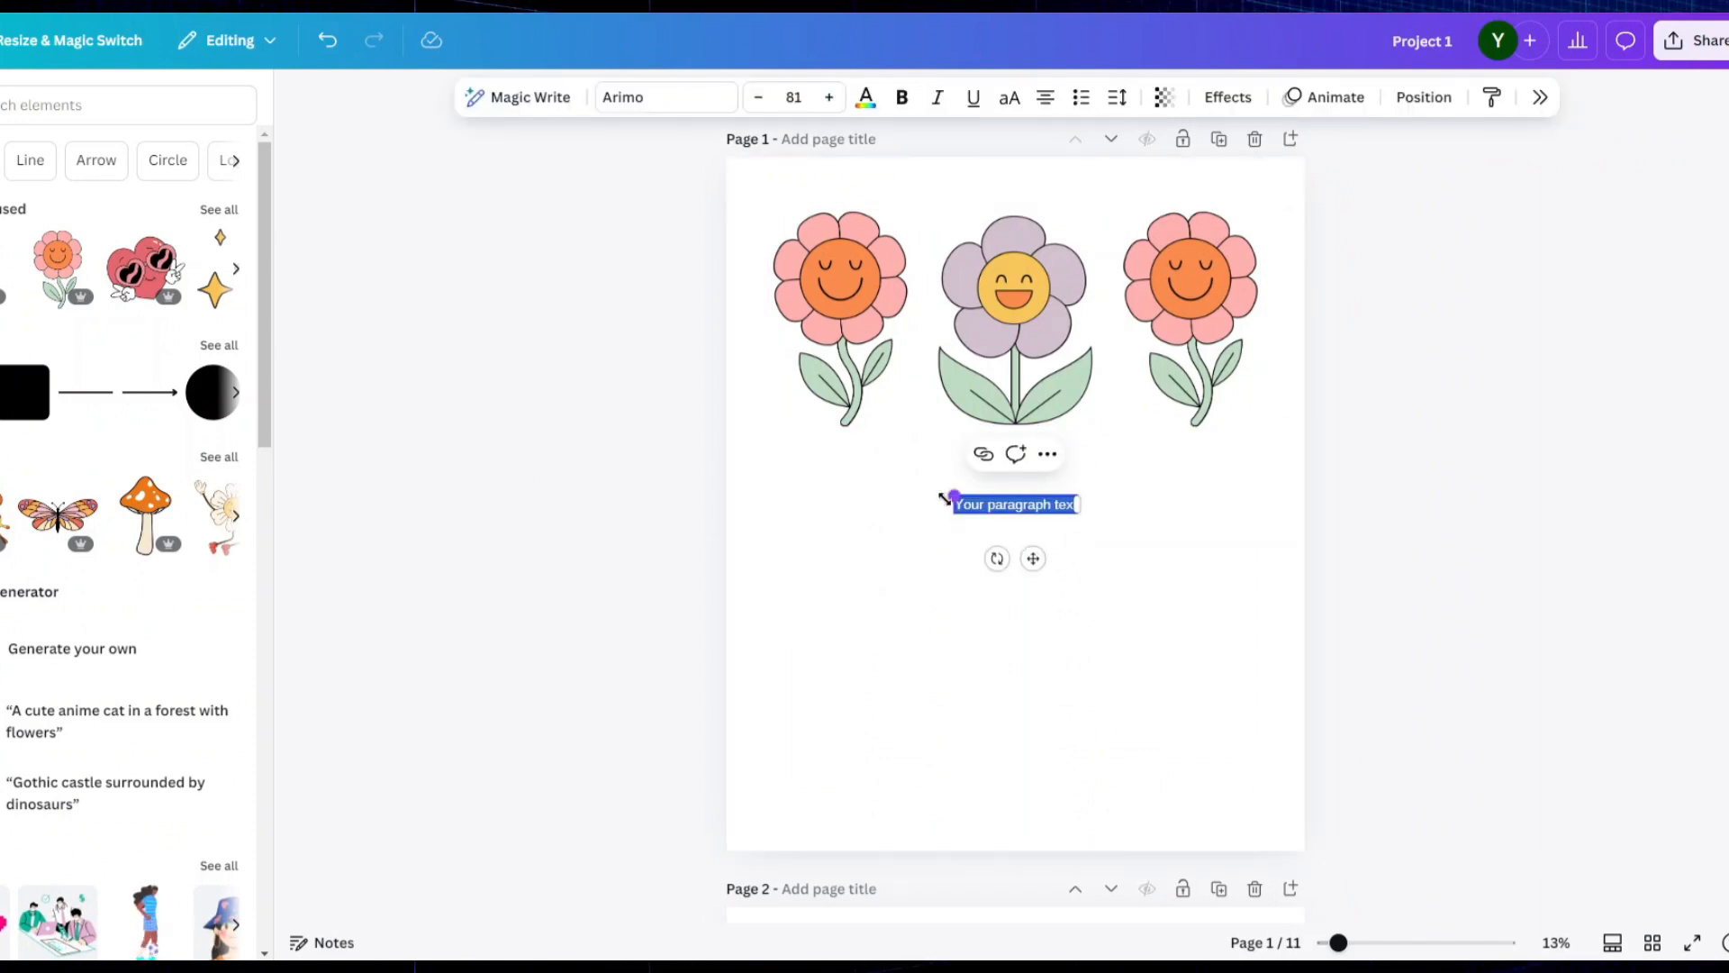
left_click_drag(950, 497, 748, 461)
left_click_drag(931, 557, 997, 647)
type("Feeling")
Step: Duplicate the "Feeling" text, change the copy to "Groovy", and place the flower row between the two words
key("ctrl+d")
double_click(990, 649)
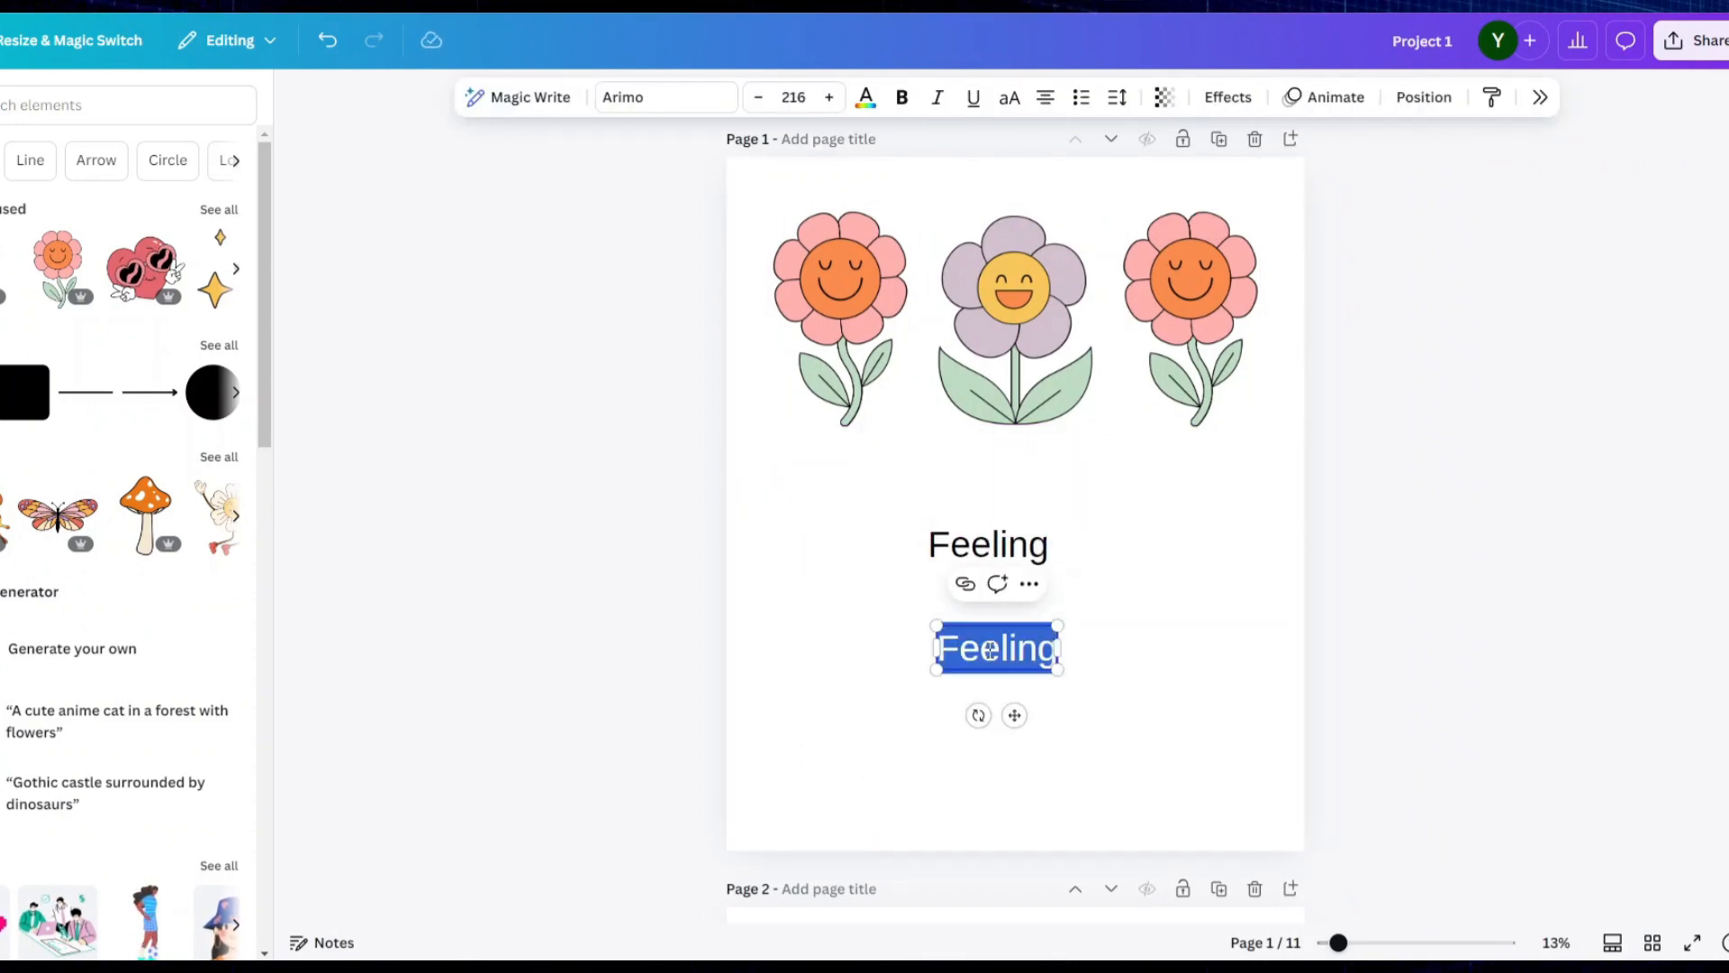
type("Groovy")
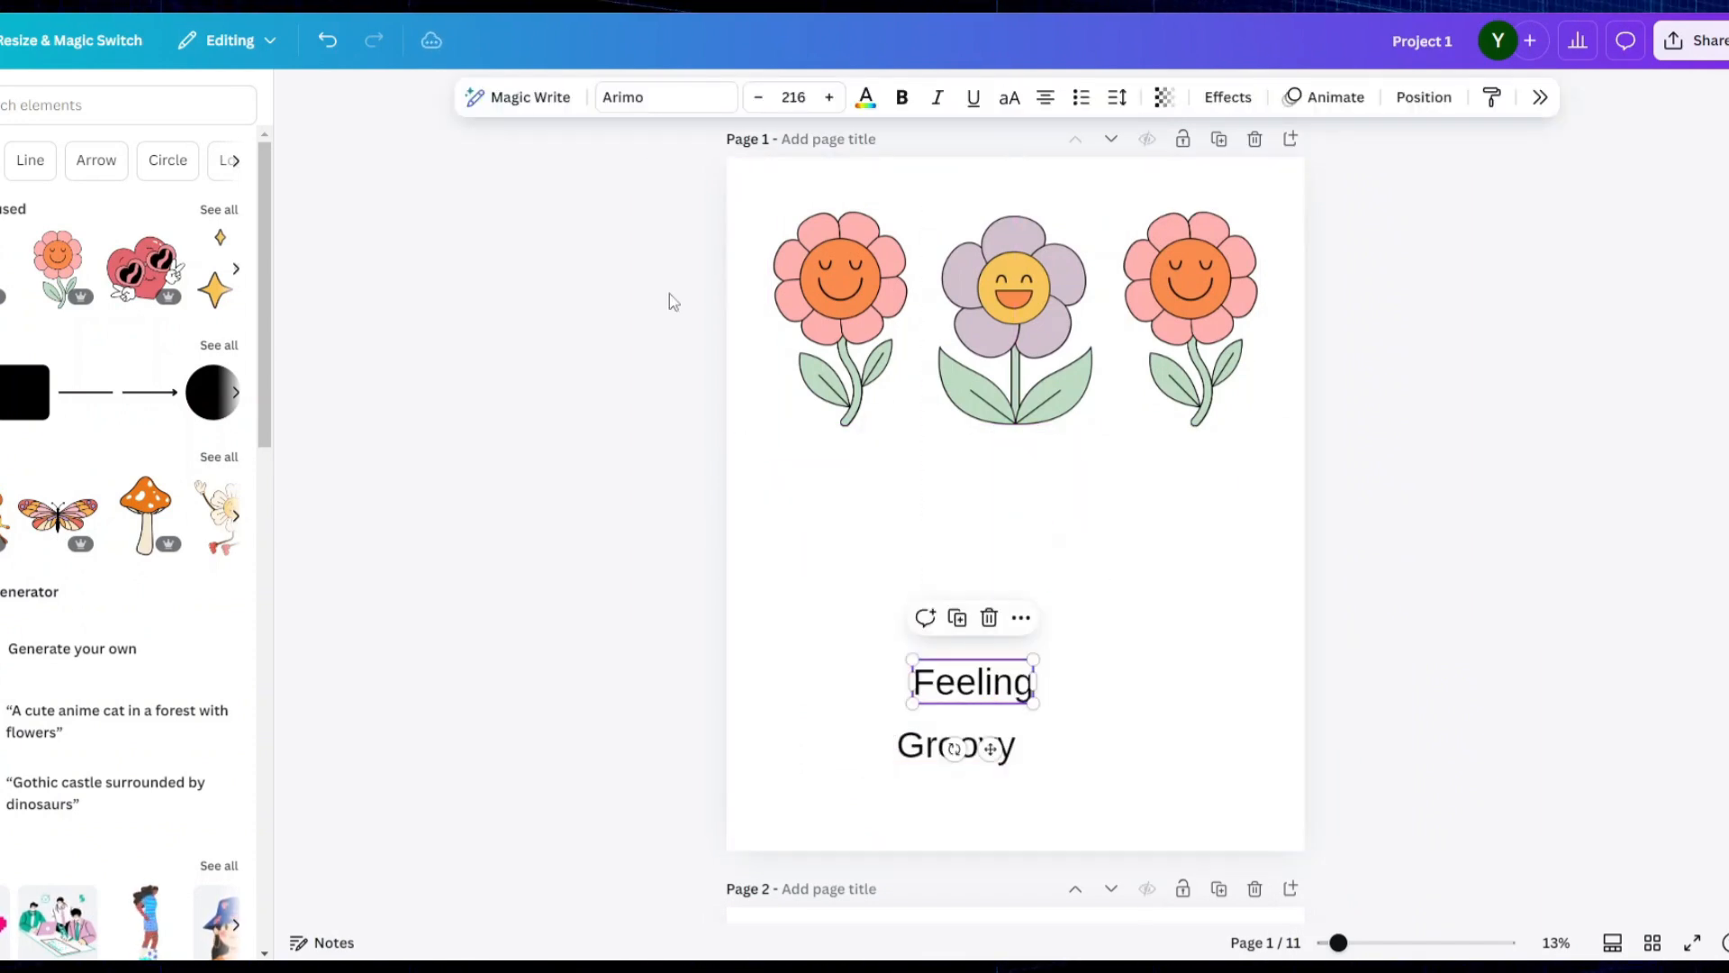
left_click_drag(1015, 315, 1023, 501)
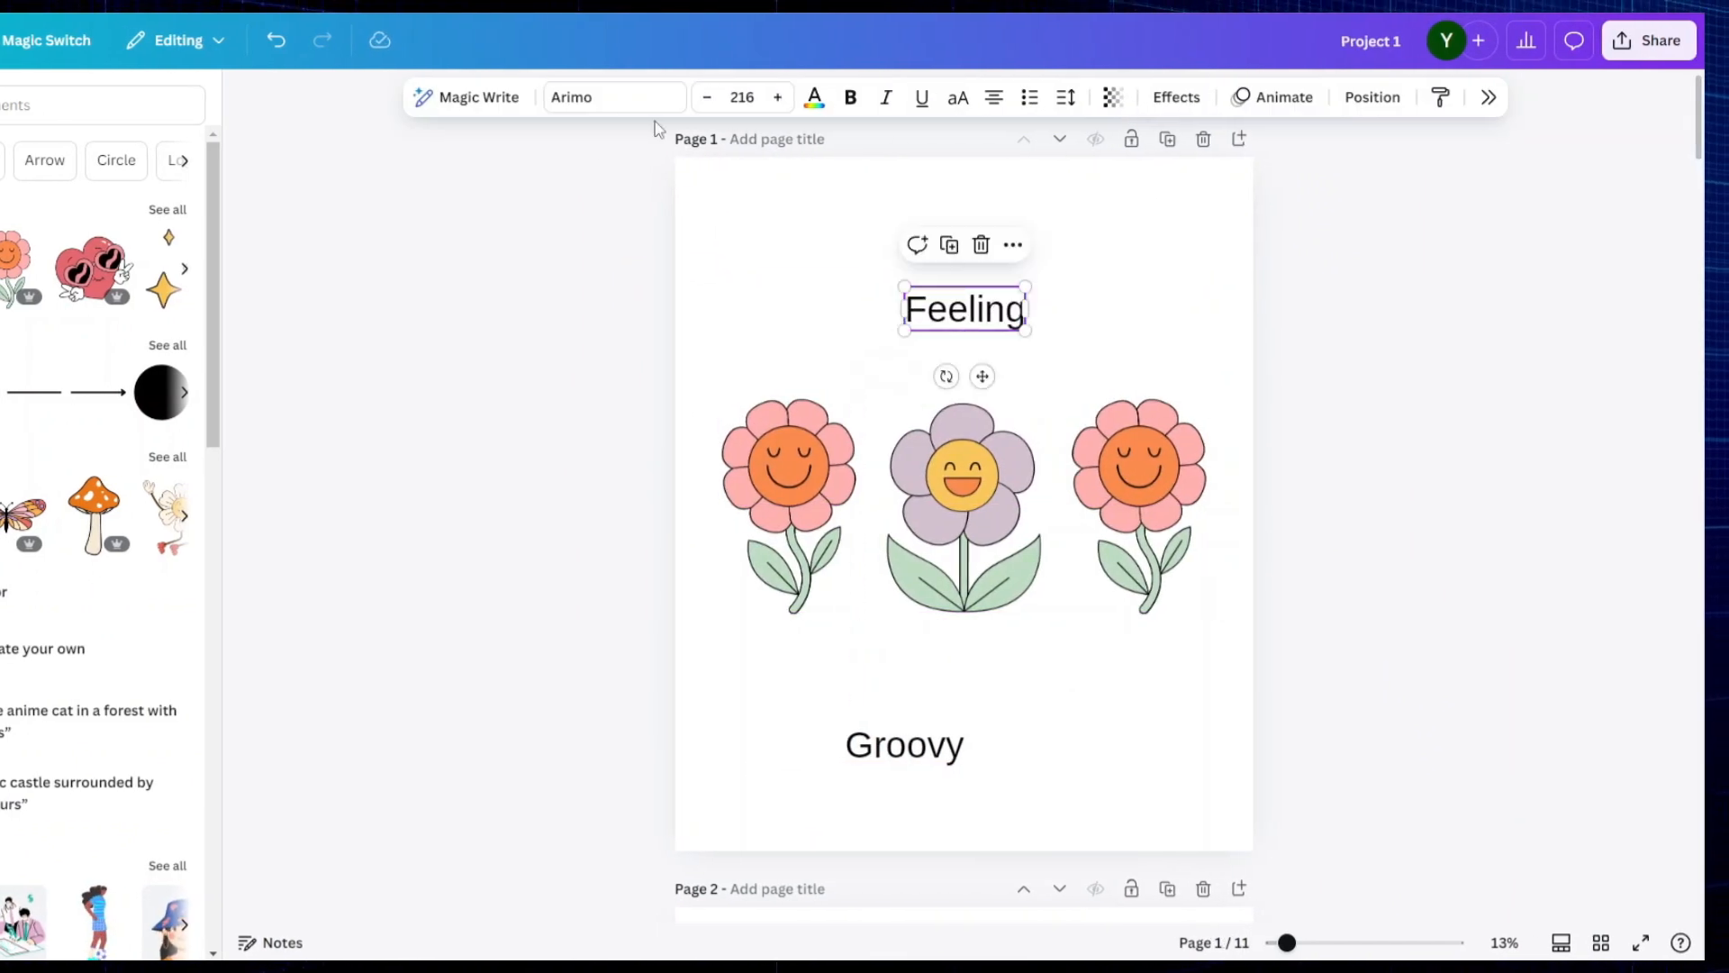
Step: Set the font of both "Feeling" and "Groovy" to Peace and Love Font Regular
left_click(616, 97)
scroll(1540, 591, "down", 20)
left_click(1524, 516)
left_click(904, 744)
left_click(1524, 516)
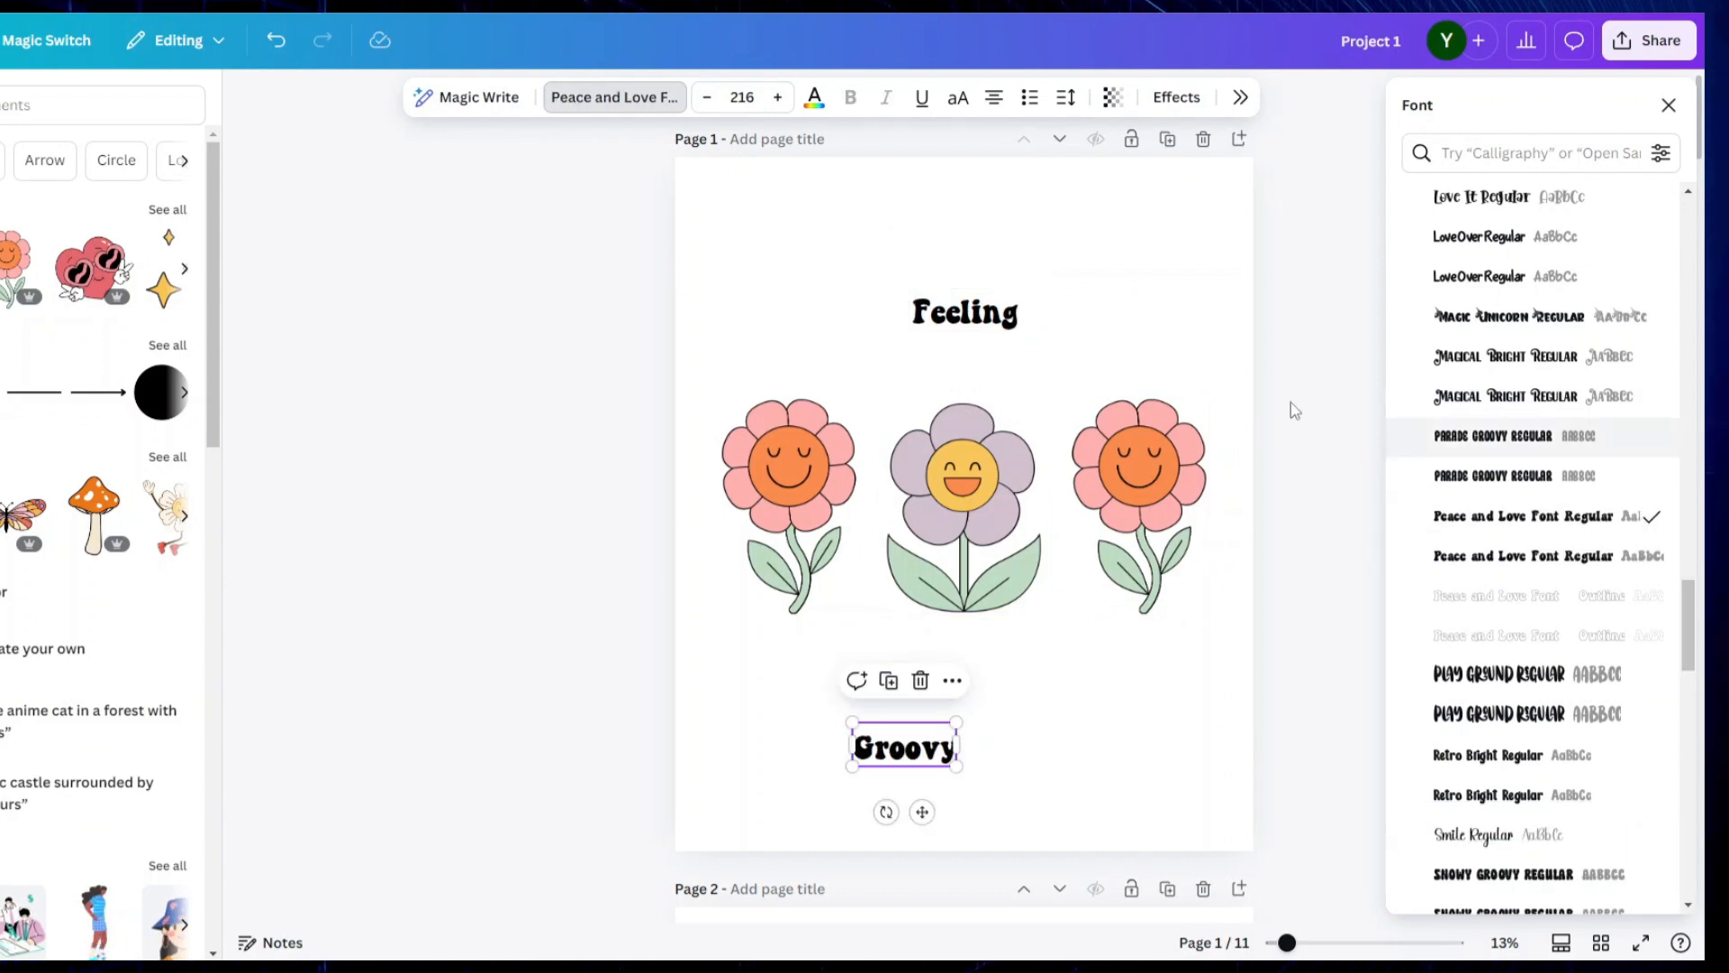
left_click(1520, 561)
Step: Enlarge the word "Feeling" to about font size 443 and move it up above the flowers
left_click(972, 312)
left_click(1097, 332)
left_click(991, 314)
left_click_drag(1019, 334, 1128, 380)
left_click_drag(1067, 338, 974, 272)
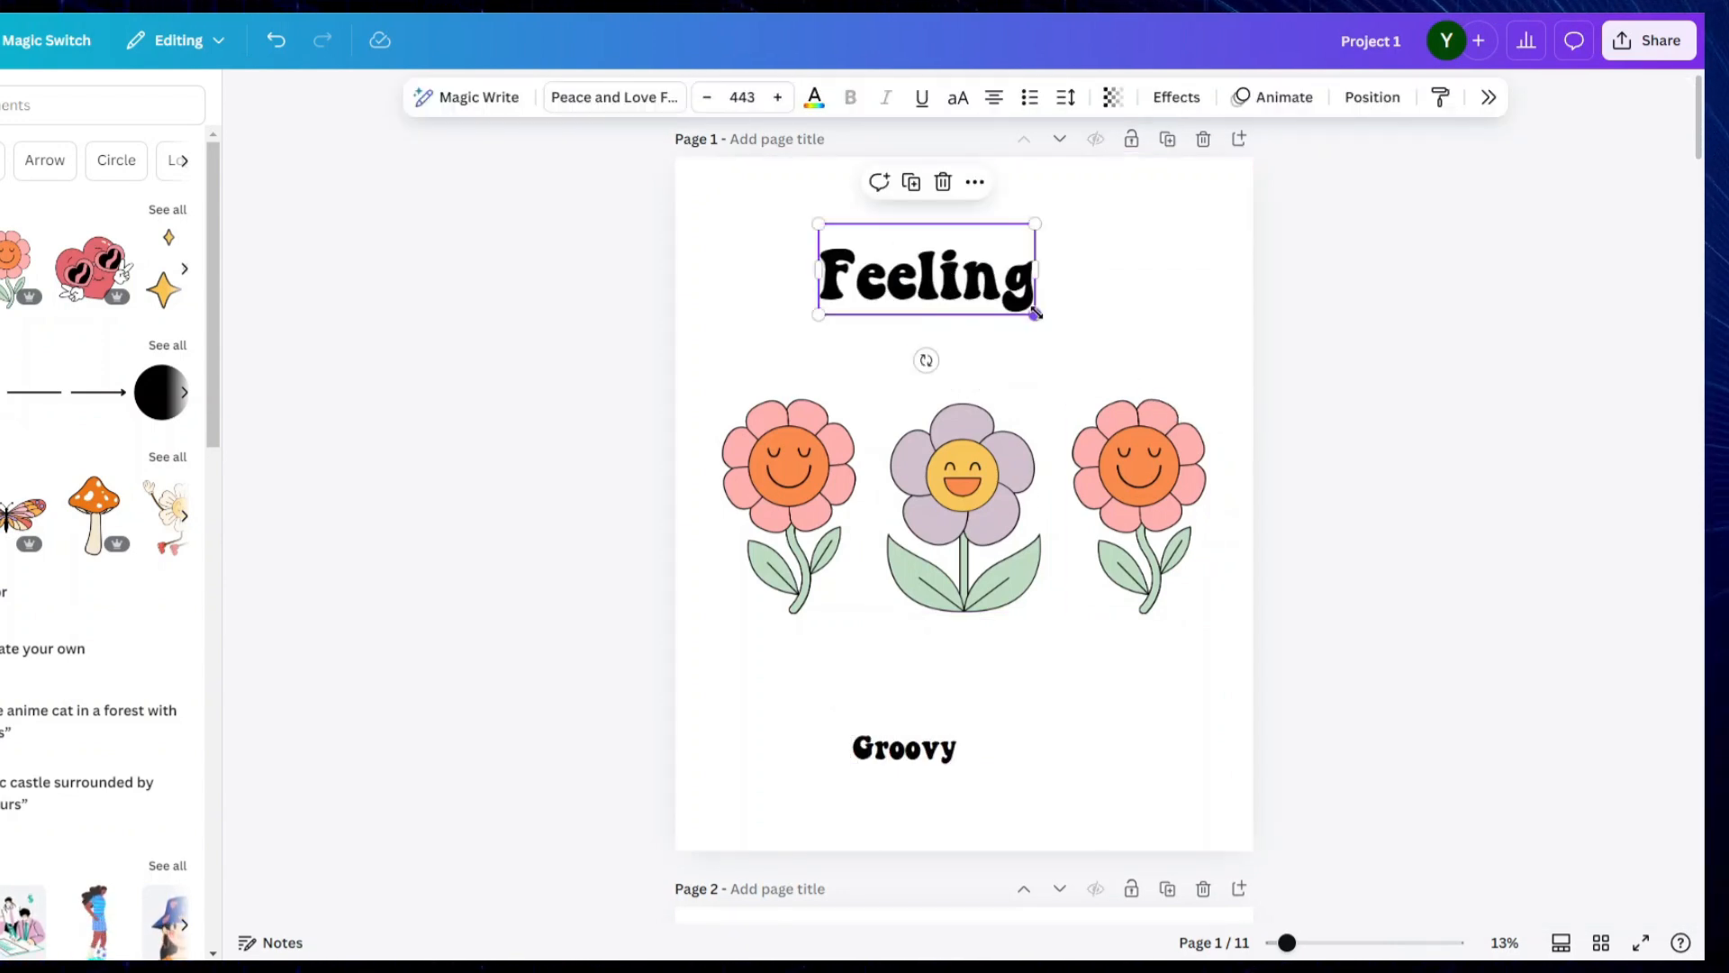
Step: Rewrite both words in capitals as "FEELING" and "GROOVY"
left_click(1029, 300)
key("BackSpace")
key("BackSpace")
key("BackSpace")
key("BackSpace")
key("BackSpace")
key("BackSpace")
type("eeling")
left_click(939, 746)
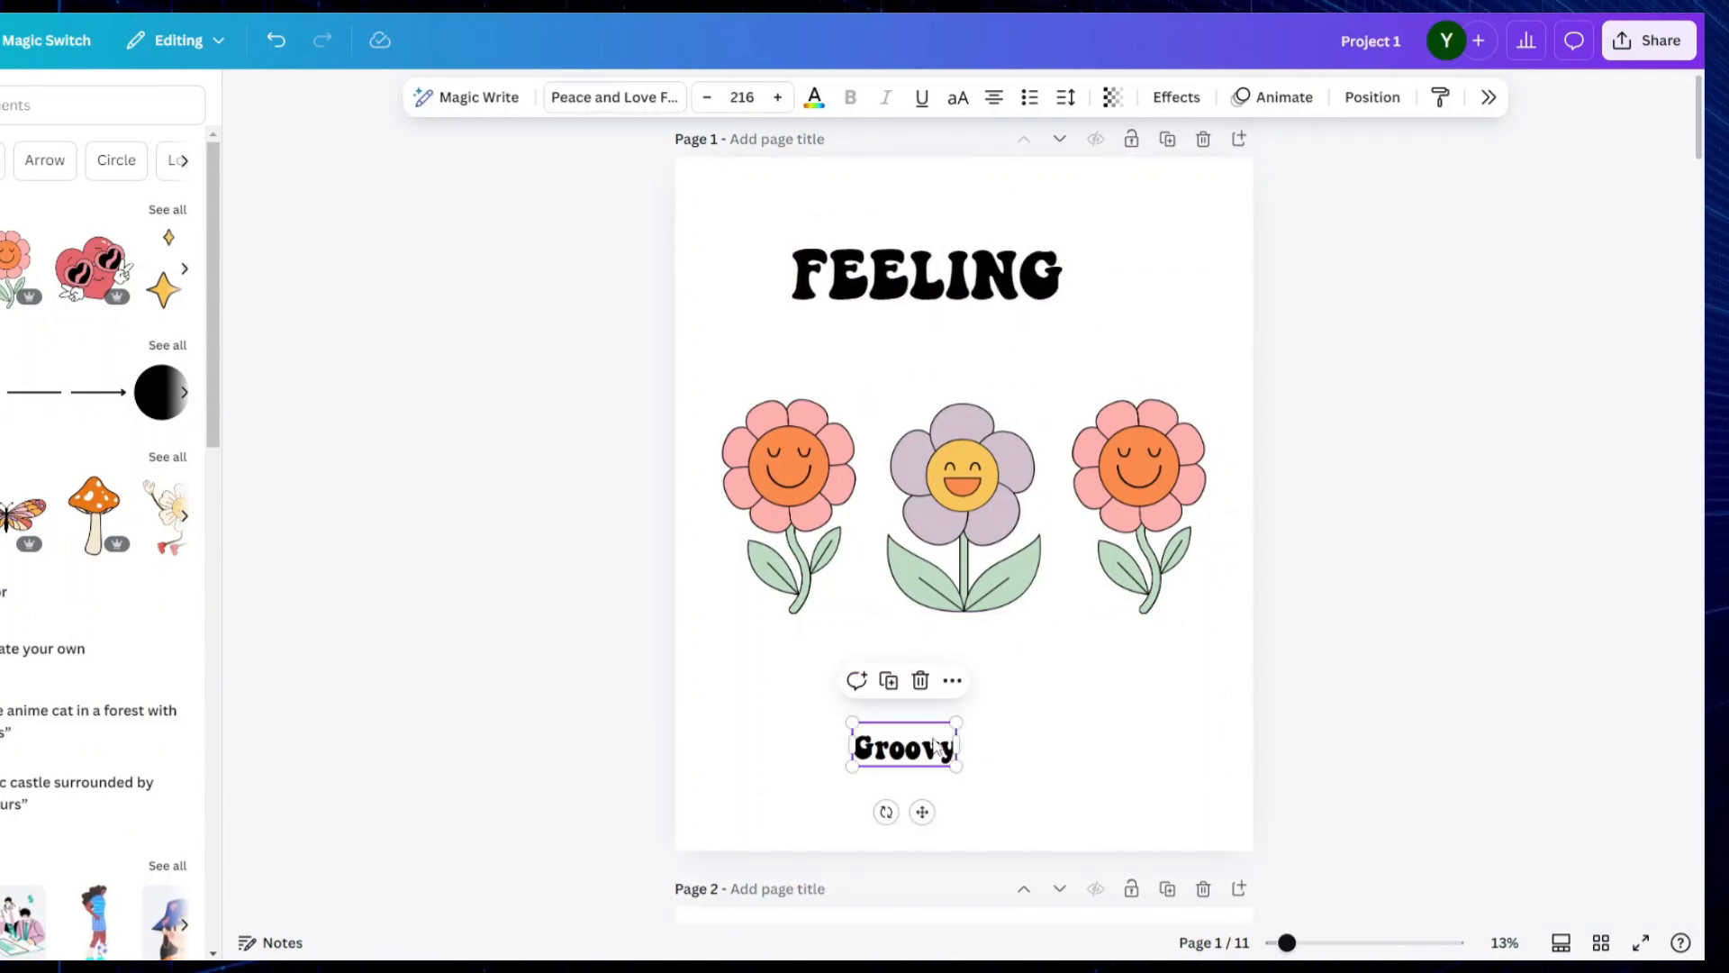
left_click(950, 749)
key("BackSpace")
key("BackSpace")
Step: Enlarge "FEELING" further and reposition it just above the flower row
left_click(955, 275)
left_click_drag(1063, 312, 1180, 351)
left_click_drag(1027, 294, 987, 304)
Step: Scale "GROOVY" to font size 714 below the flowers and "FEELING" to size 659 so both words span a similar width
left_click(928, 746)
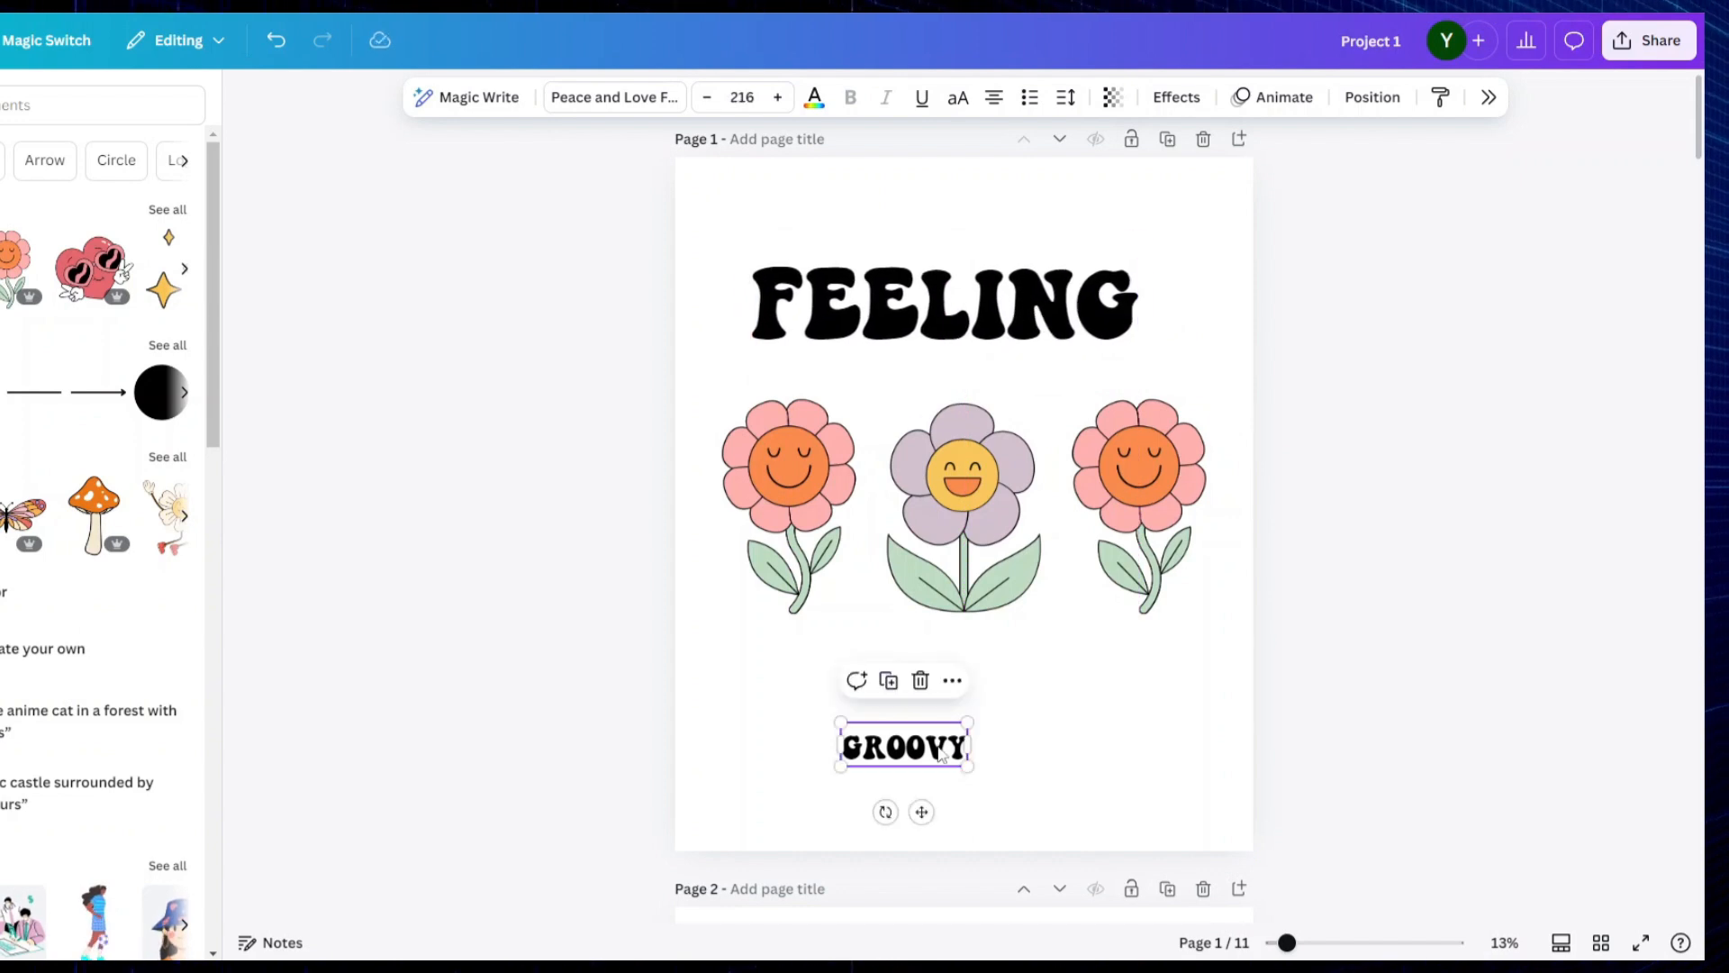
left_click_drag(967, 722, 1195, 642)
left_click_drag(1094, 698, 1033, 716)
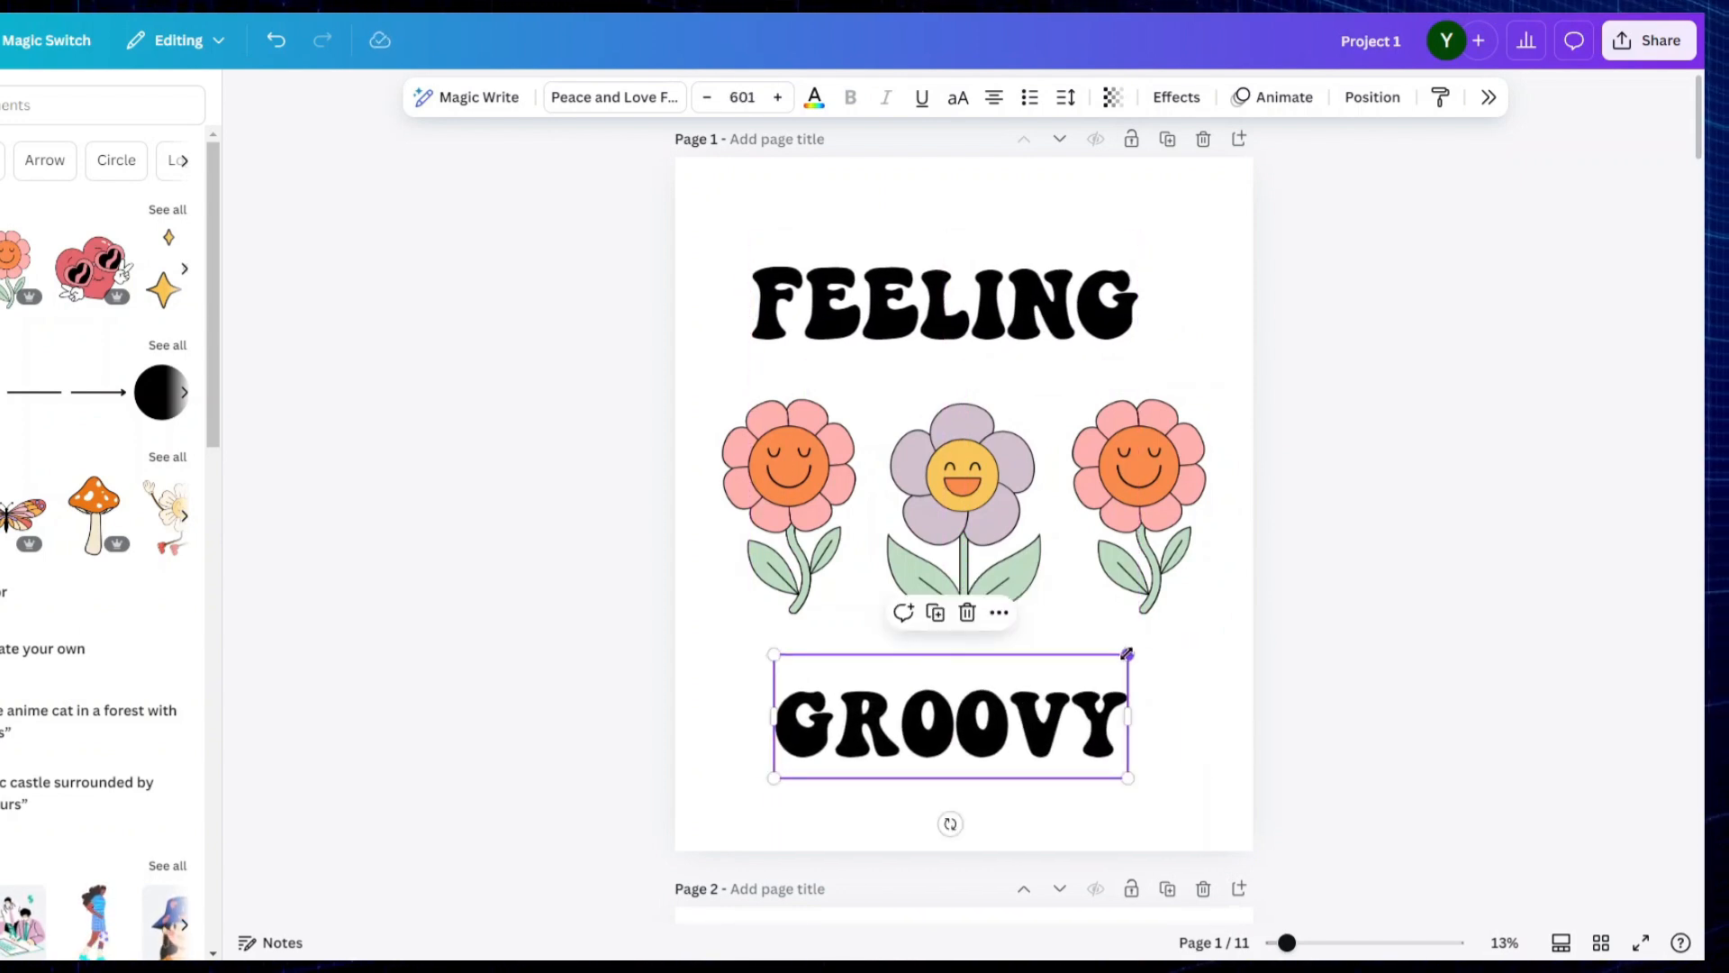
left_click_drag(1127, 654, 1177, 648)
left_click(954, 302)
left_click_drag(1142, 257, 1166, 224)
Step: Color "FEELING" with the orange sampled from the center of the pink flower
left_click(814, 96)
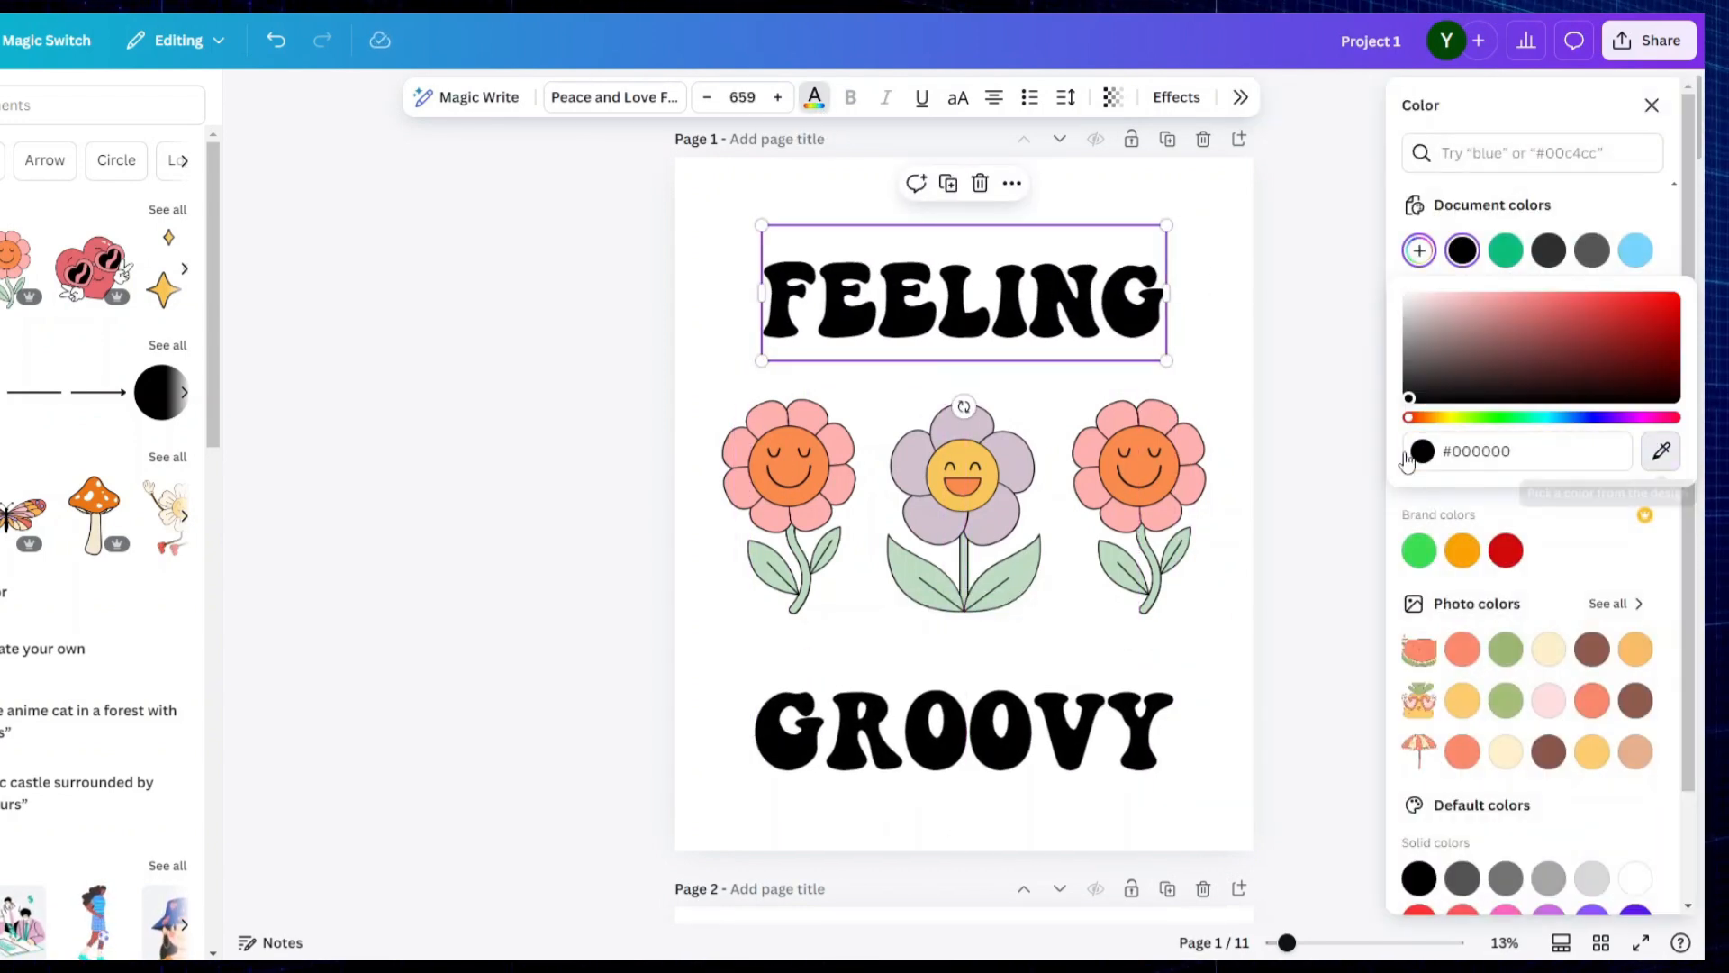
left_click(1185, 452)
left_click(1661, 451)
left_click(1157, 477)
Step: Try sampled flower colors on "GROOVY", first the petal pink #FFB1AF and then the yellow #F9C75C
left_click(968, 730)
left_click(1420, 251)
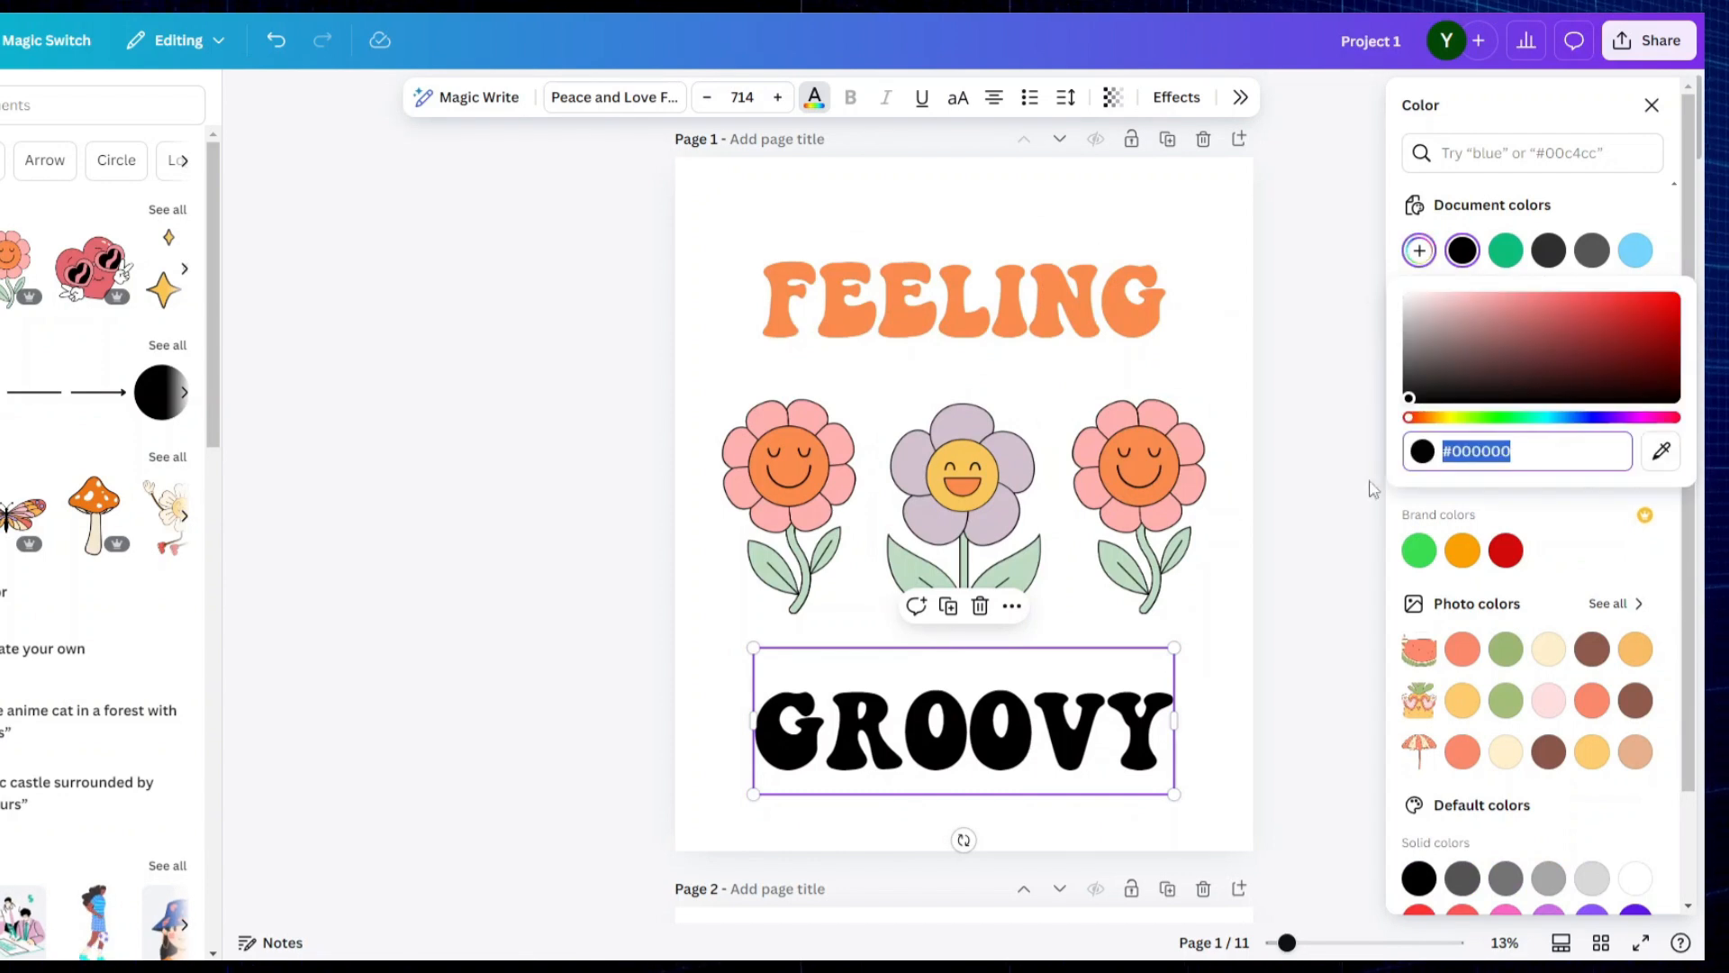
left_click(1661, 451)
left_click(1137, 529)
left_click(1661, 452)
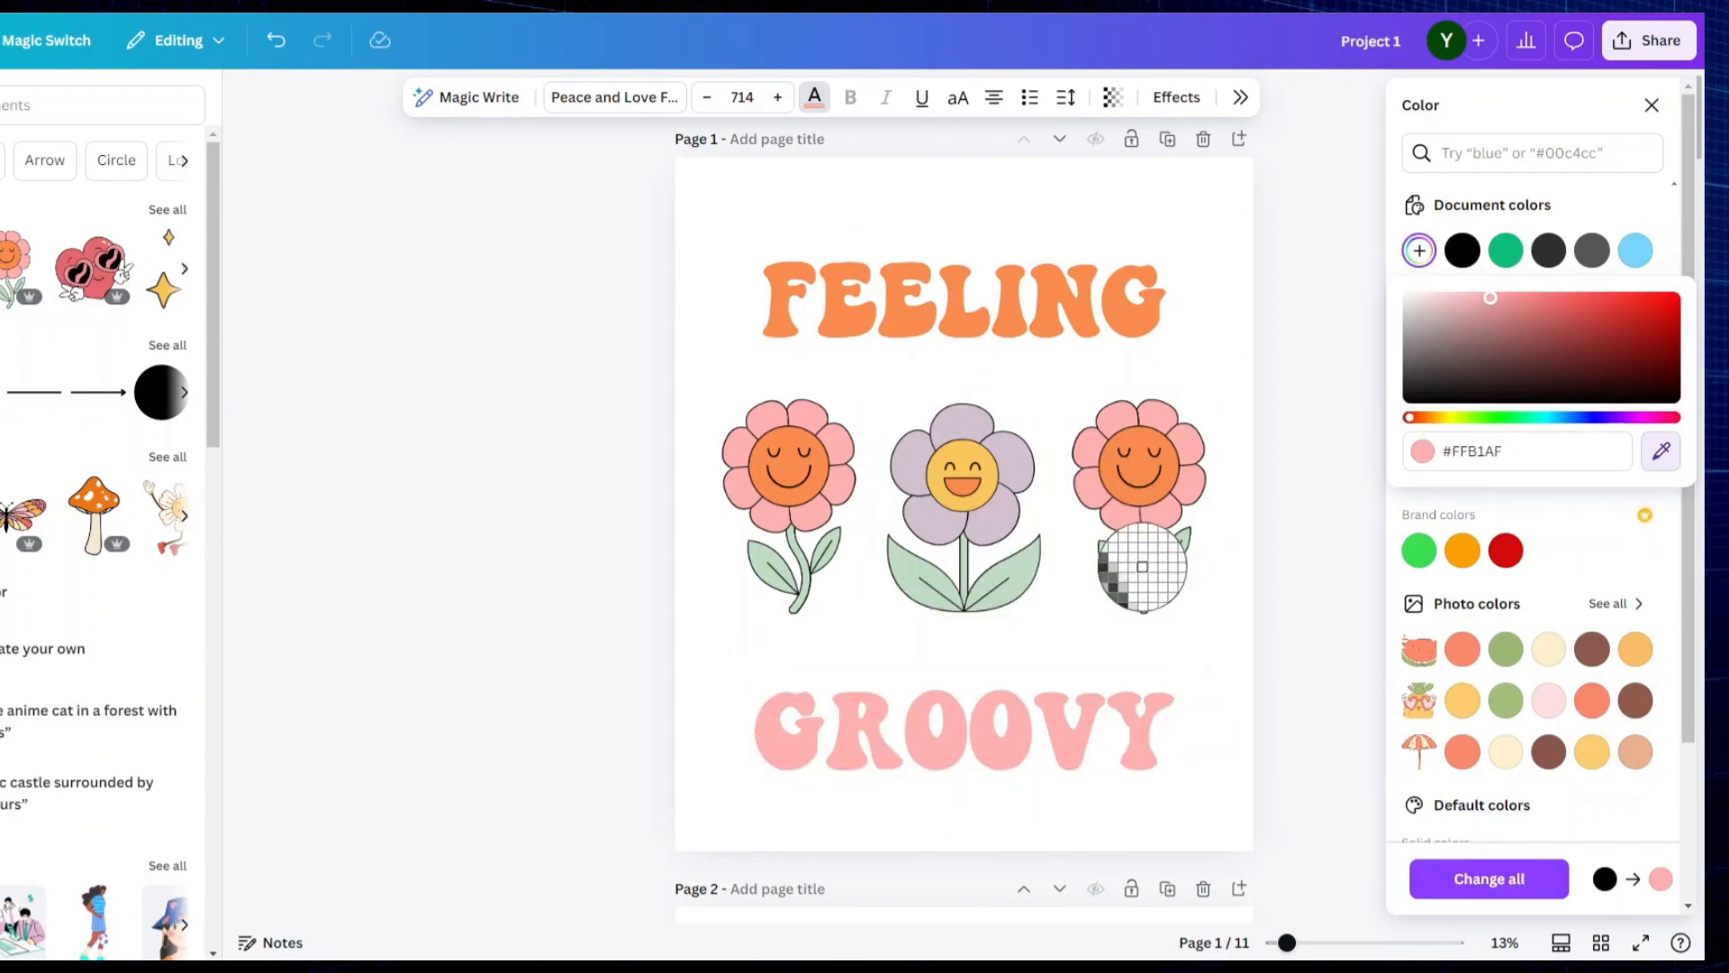
left_click(982, 477)
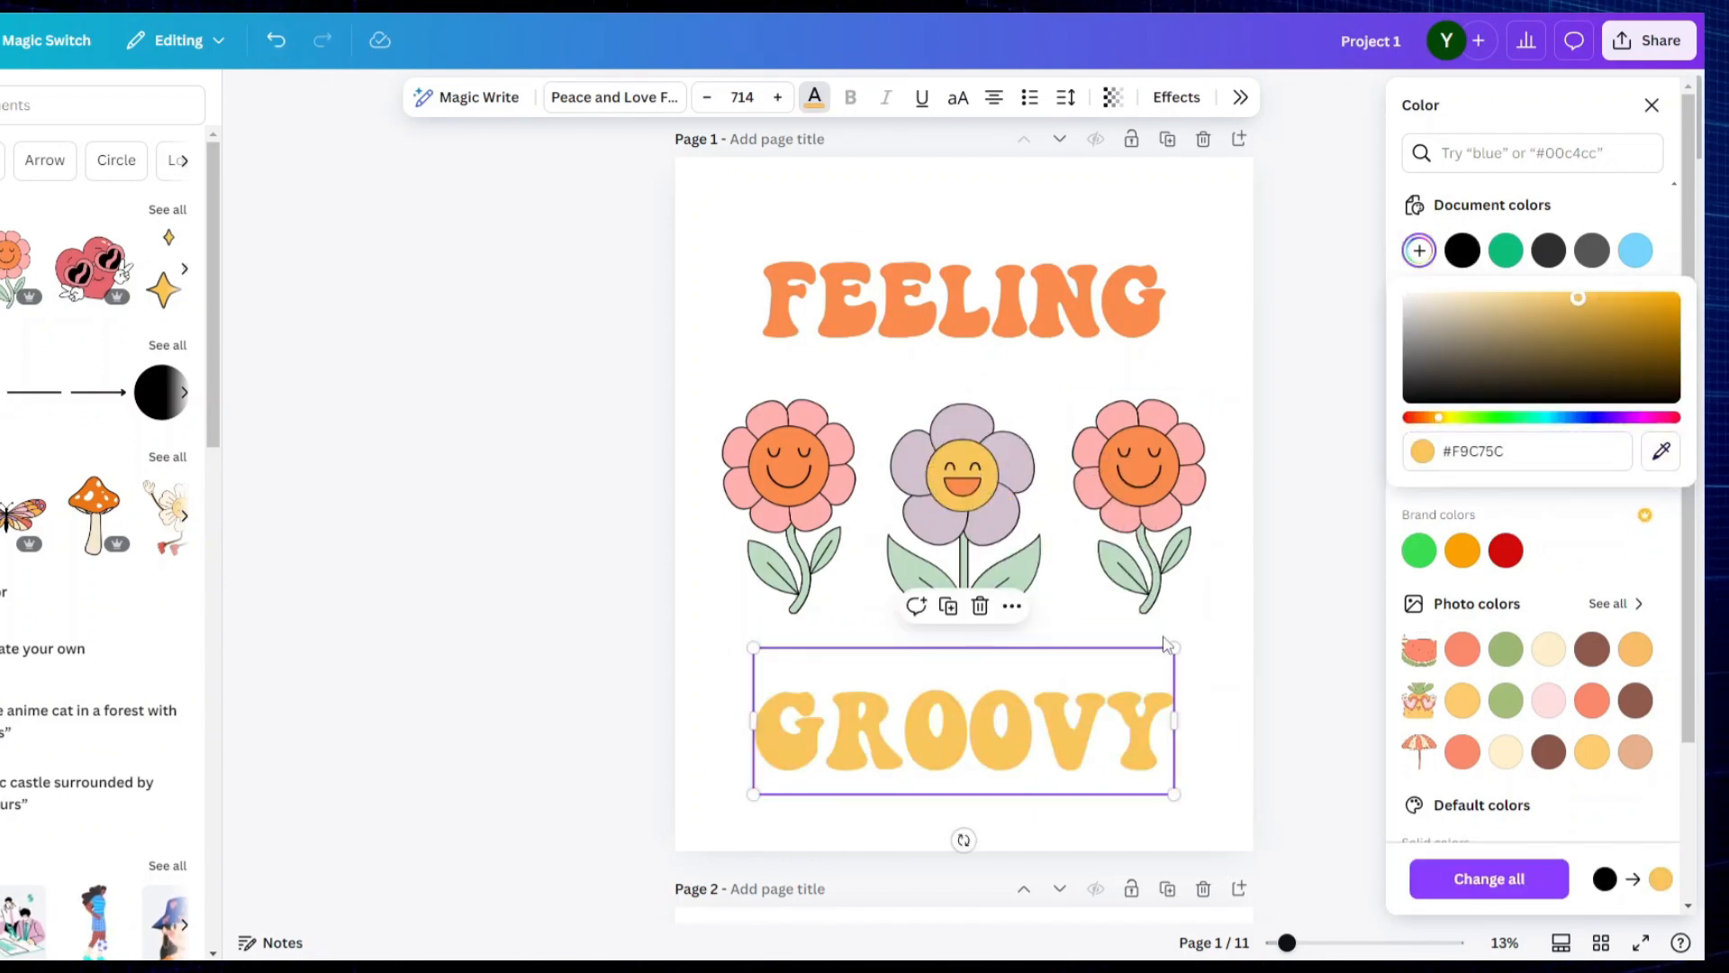
Step: Apply the orange document color to "GROOVY" to match "FEELING"
left_click(1463, 417)
left_click(963, 302)
left_click(968, 730)
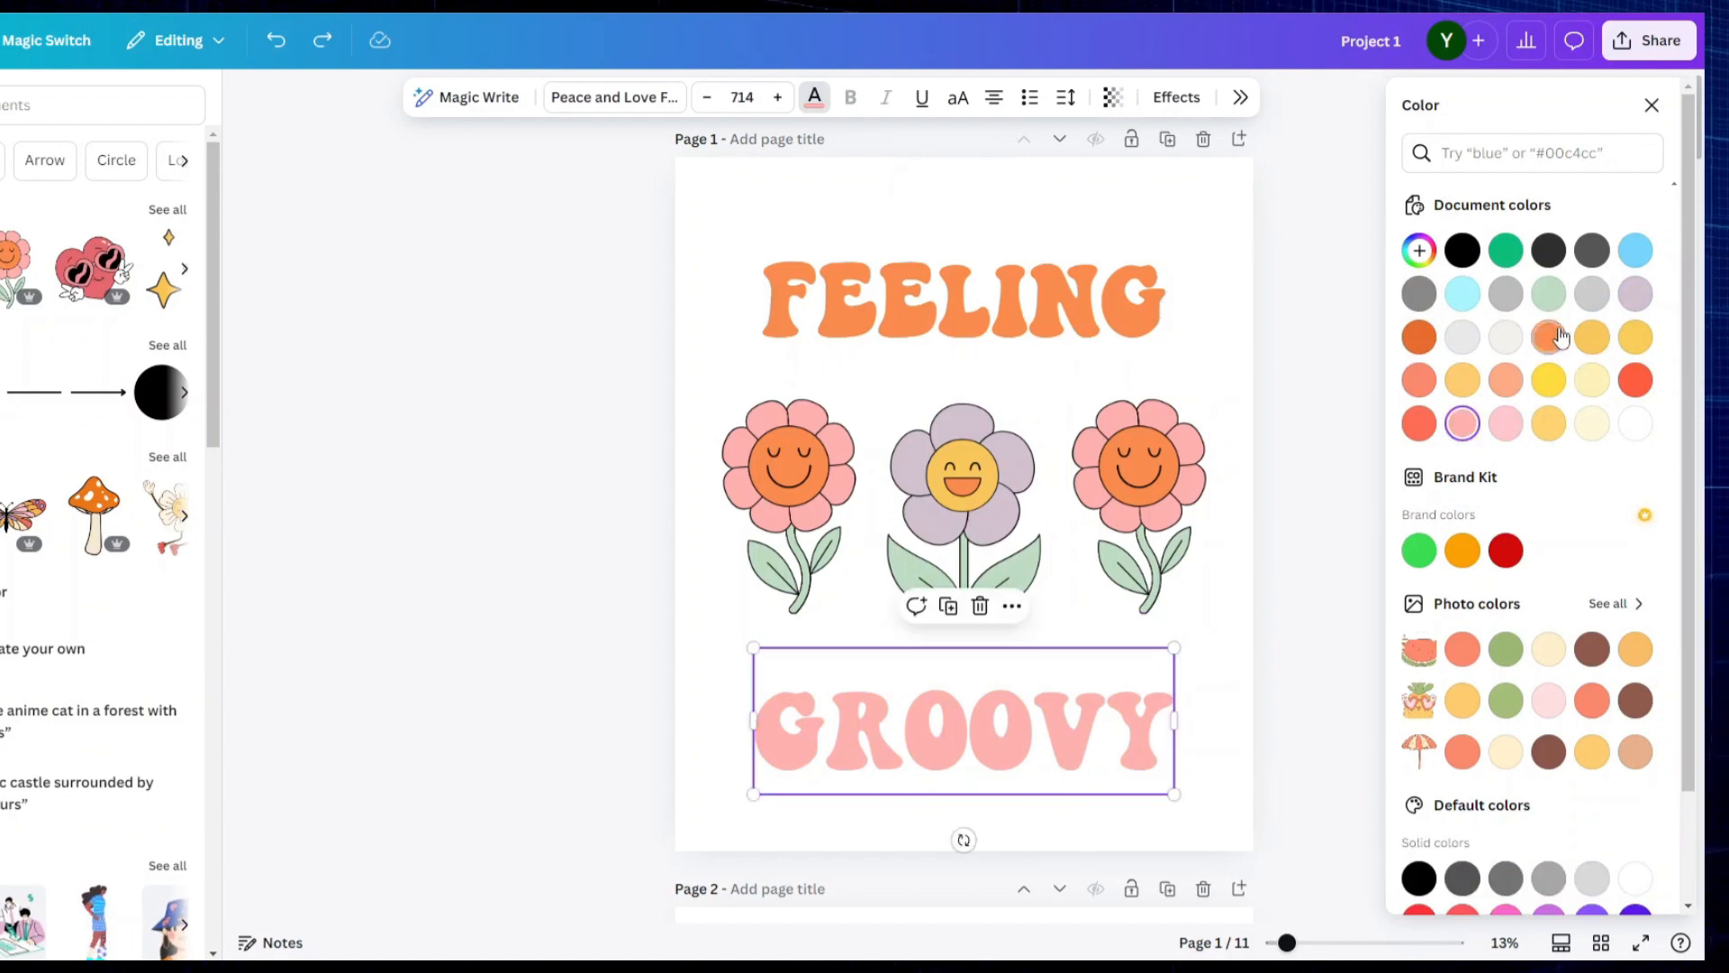
left_click(1553, 337)
left_click(1651, 105)
Step: Apply text effects to "FEELING" and "GROOVY", adjusting the effect's strength
left_click(954, 302)
left_click(1176, 96)
left_click(1541, 743)
left_click_drag(1514, 869, 1454, 865)
left_click(963, 731)
left_click(1541, 743)
left_click(1541, 214)
left_click(990, 311)
left_click(1541, 213)
Step: Fine-tune the positions of both words, then select the whole design, enlarge it and reposition it on the page
mouse_move(1010, 739)
left_mouse_down()
mouse_move(1011, 705)
mouse_move(996, 719)
left_mouse_up()
left_click(1341, 557)
left_click_drag(1055, 355, 1055, 367)
left_click_drag(1452, 788, 793, 333)
left_click_drag(1214, 753, 1258, 795)
left_click_drag(1019, 565, 996, 482)
left_click(1416, 491)
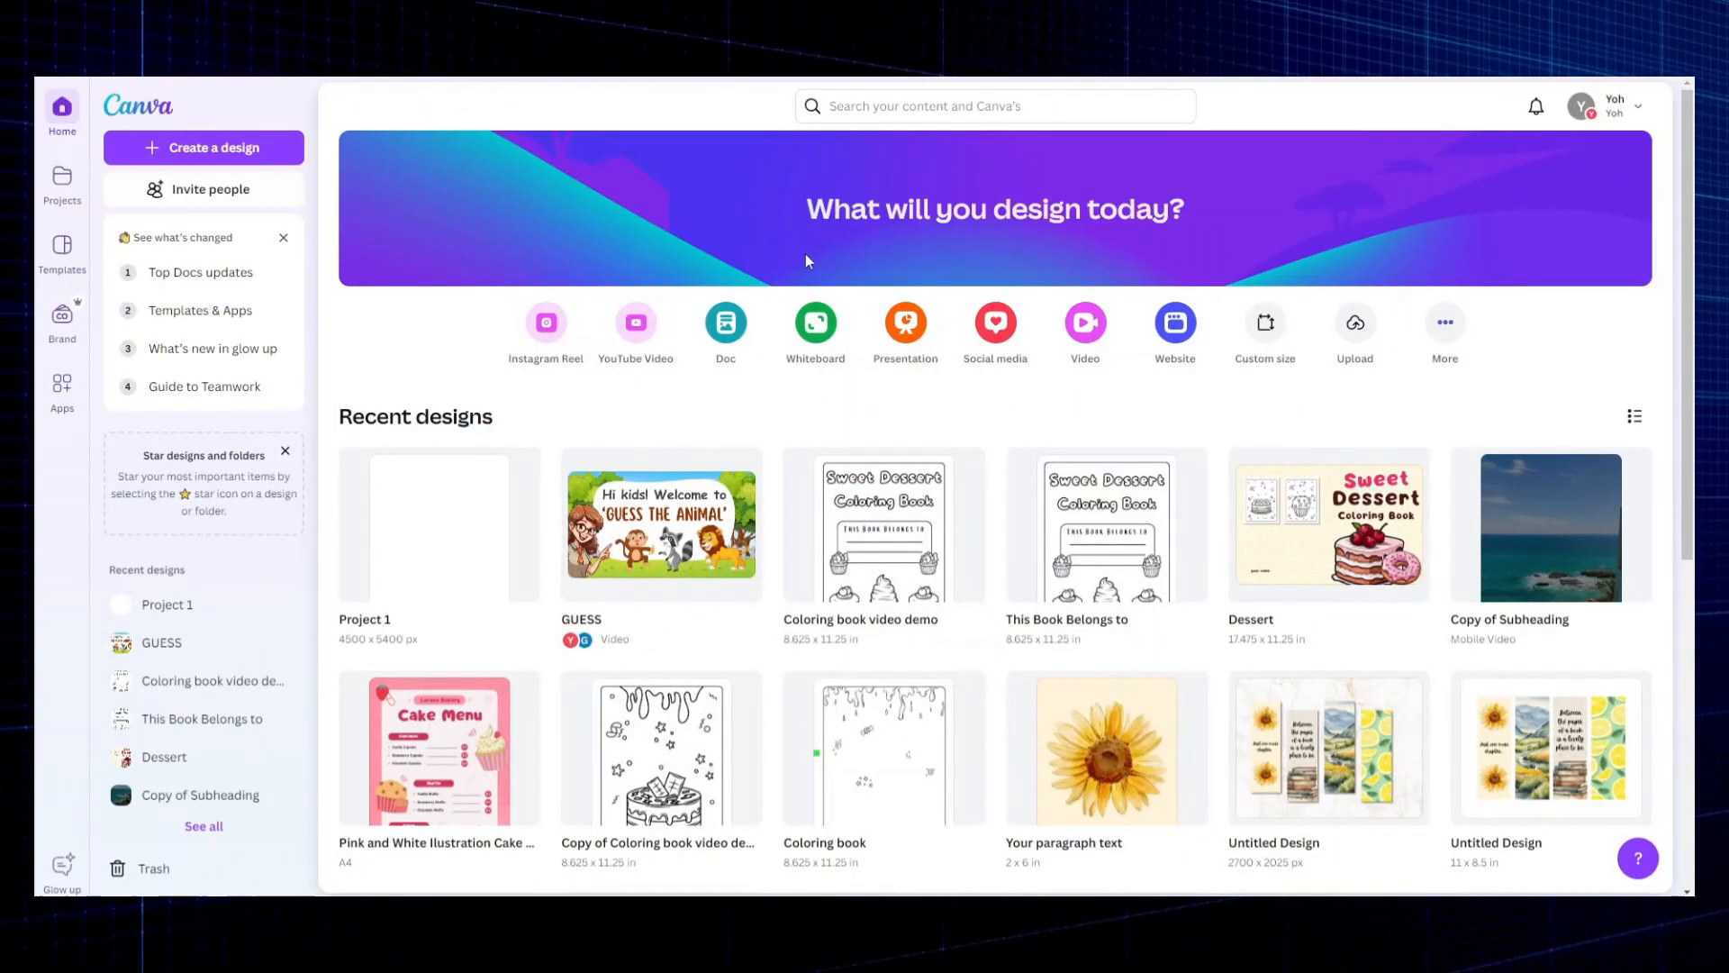
Step: Search Canva from the home page for "ebooks"
left_click(907, 105)
type("eboo")
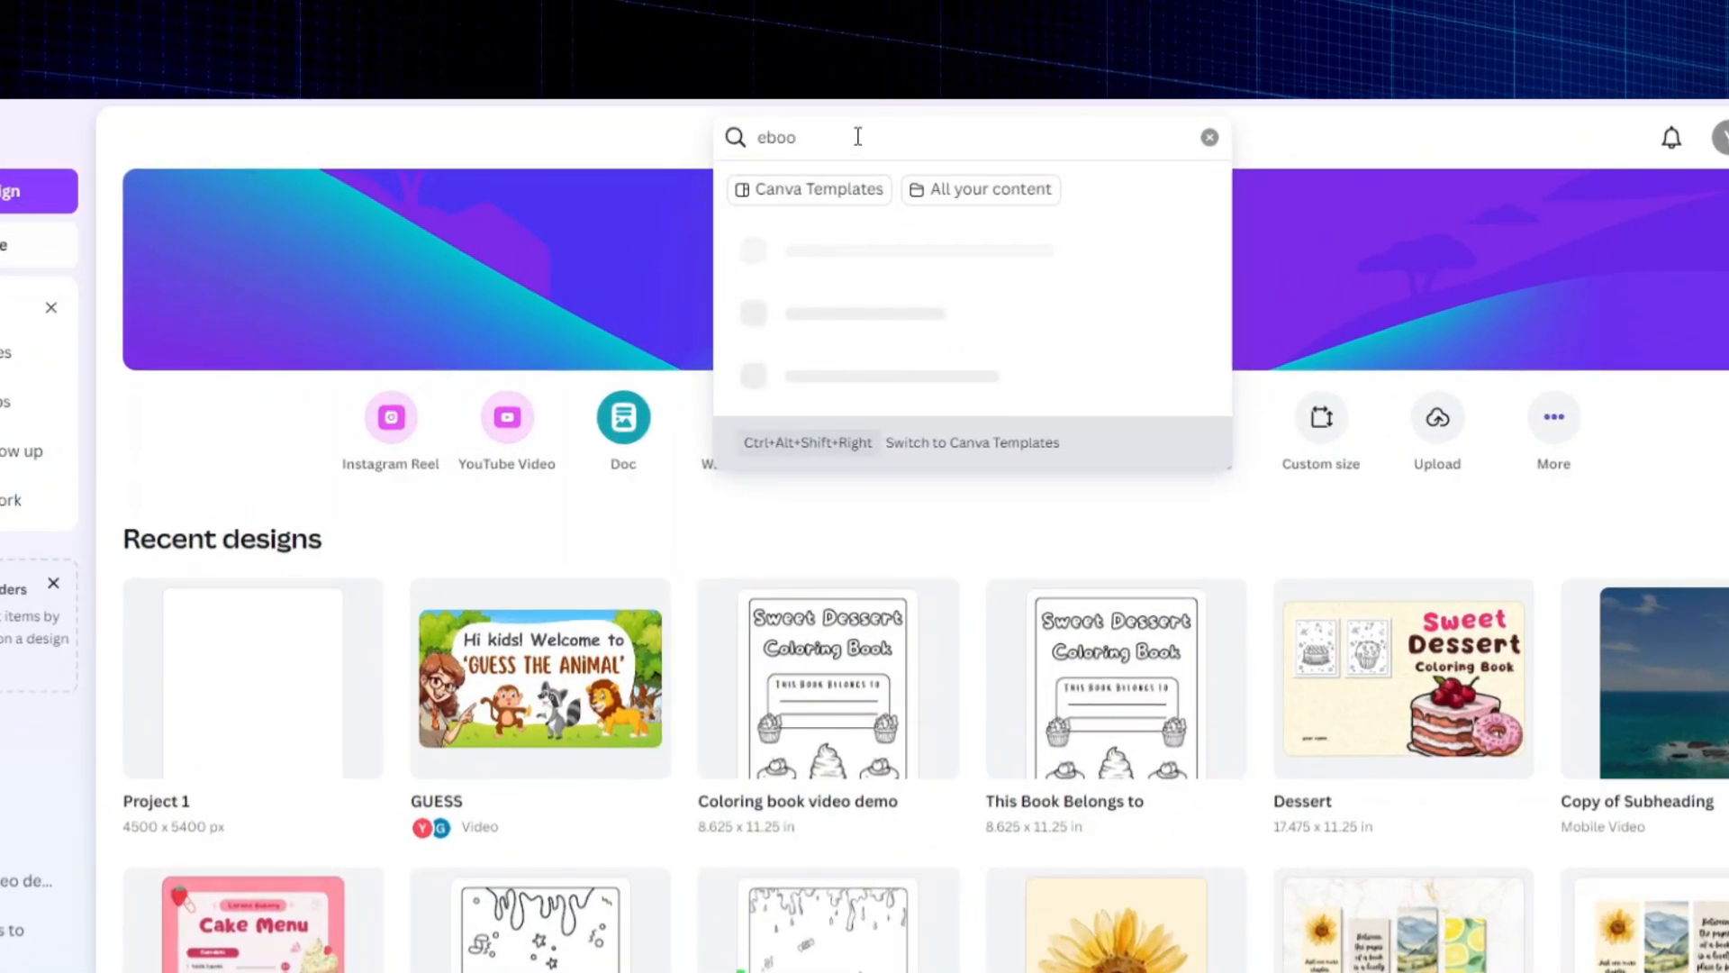
type("ks")
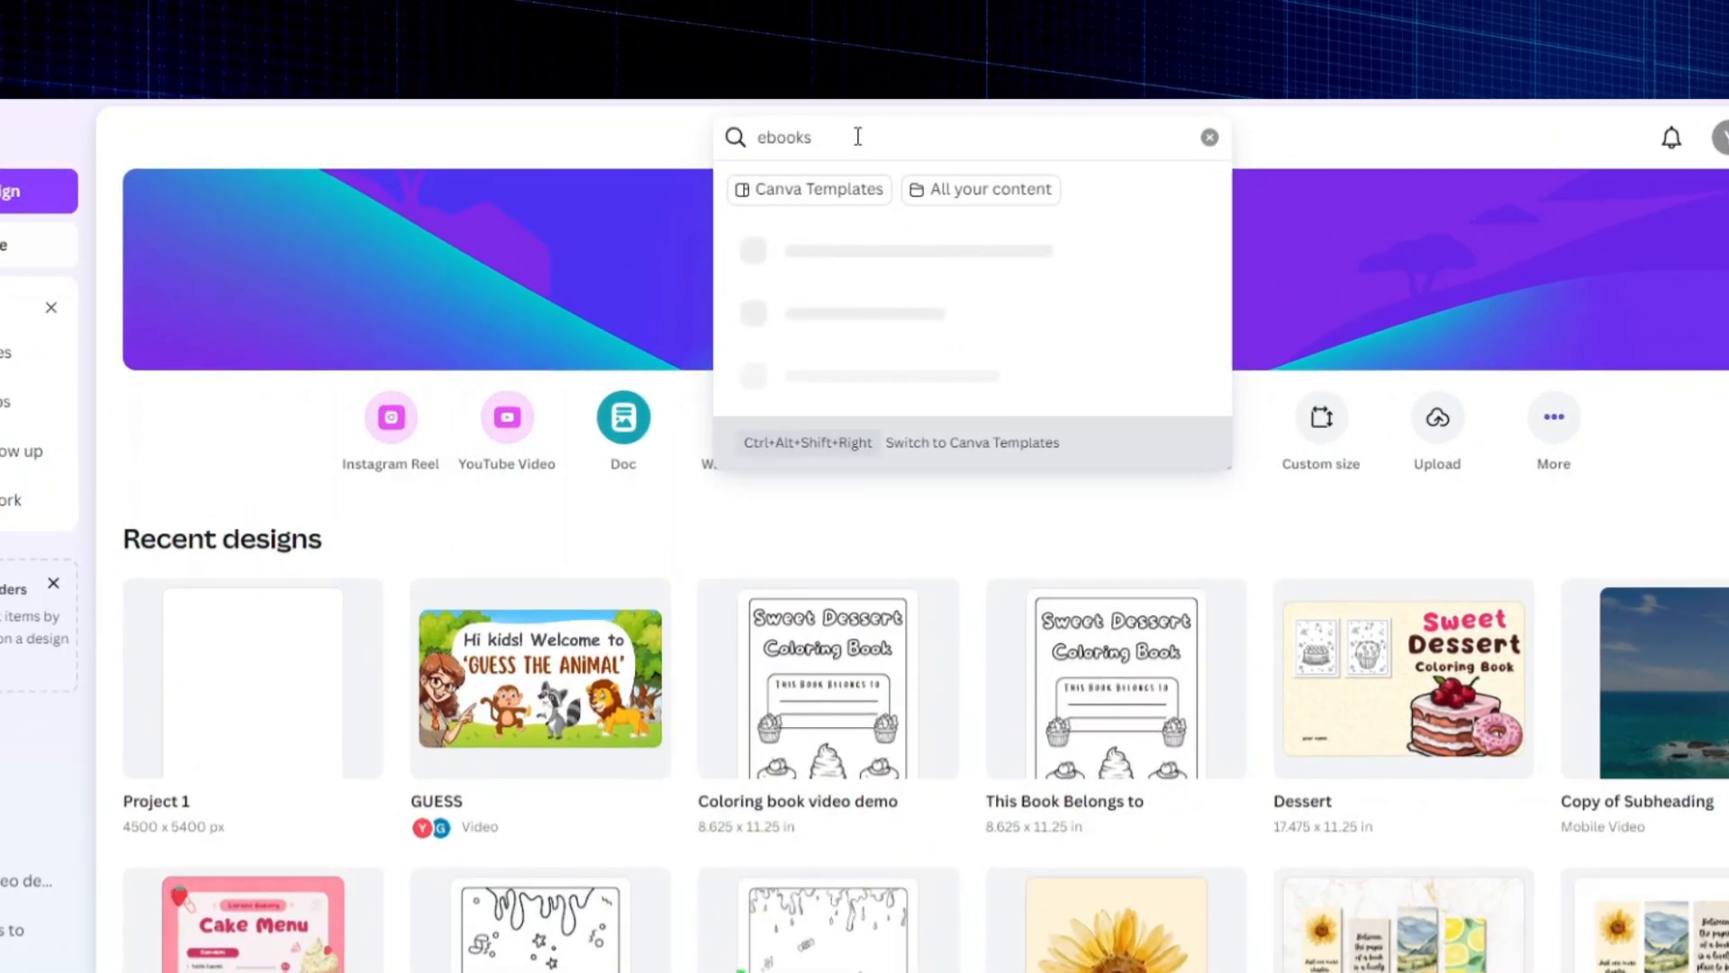
key("Return")
Step: Browse the ebook templates, preview the pages of "Neutral Versatile Ebook A4 Document", and open it for customizing
scroll(1121, 585, "down", 1)
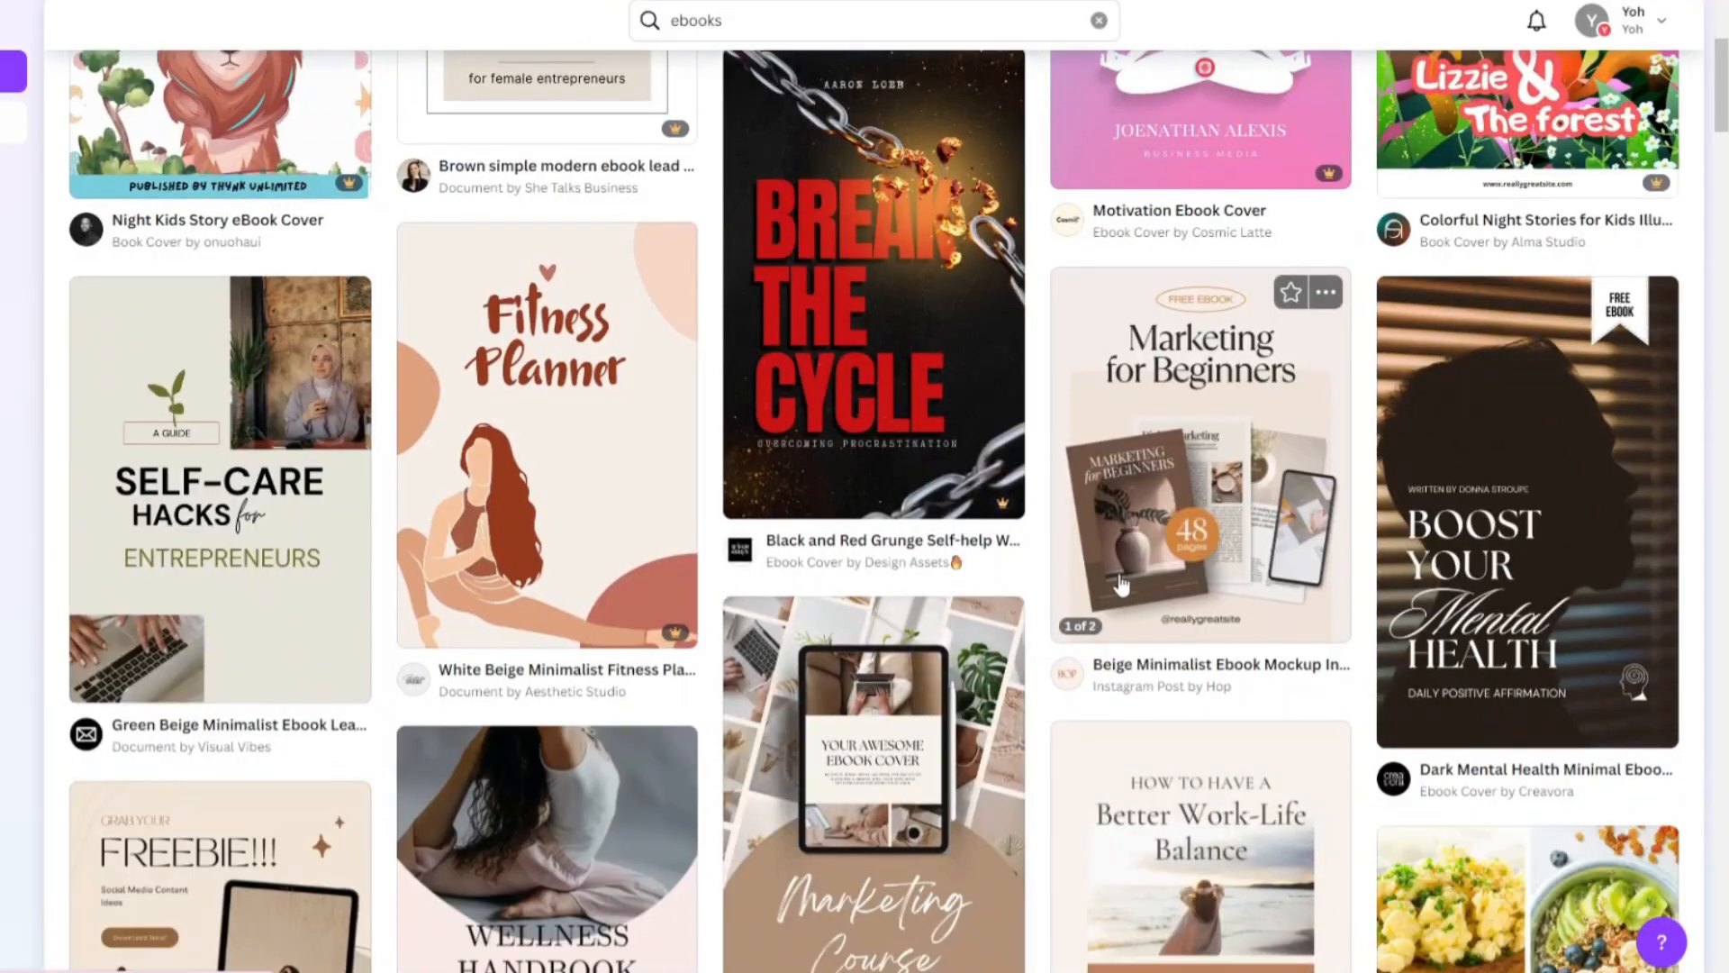
scroll(793, 518, "down", 3)
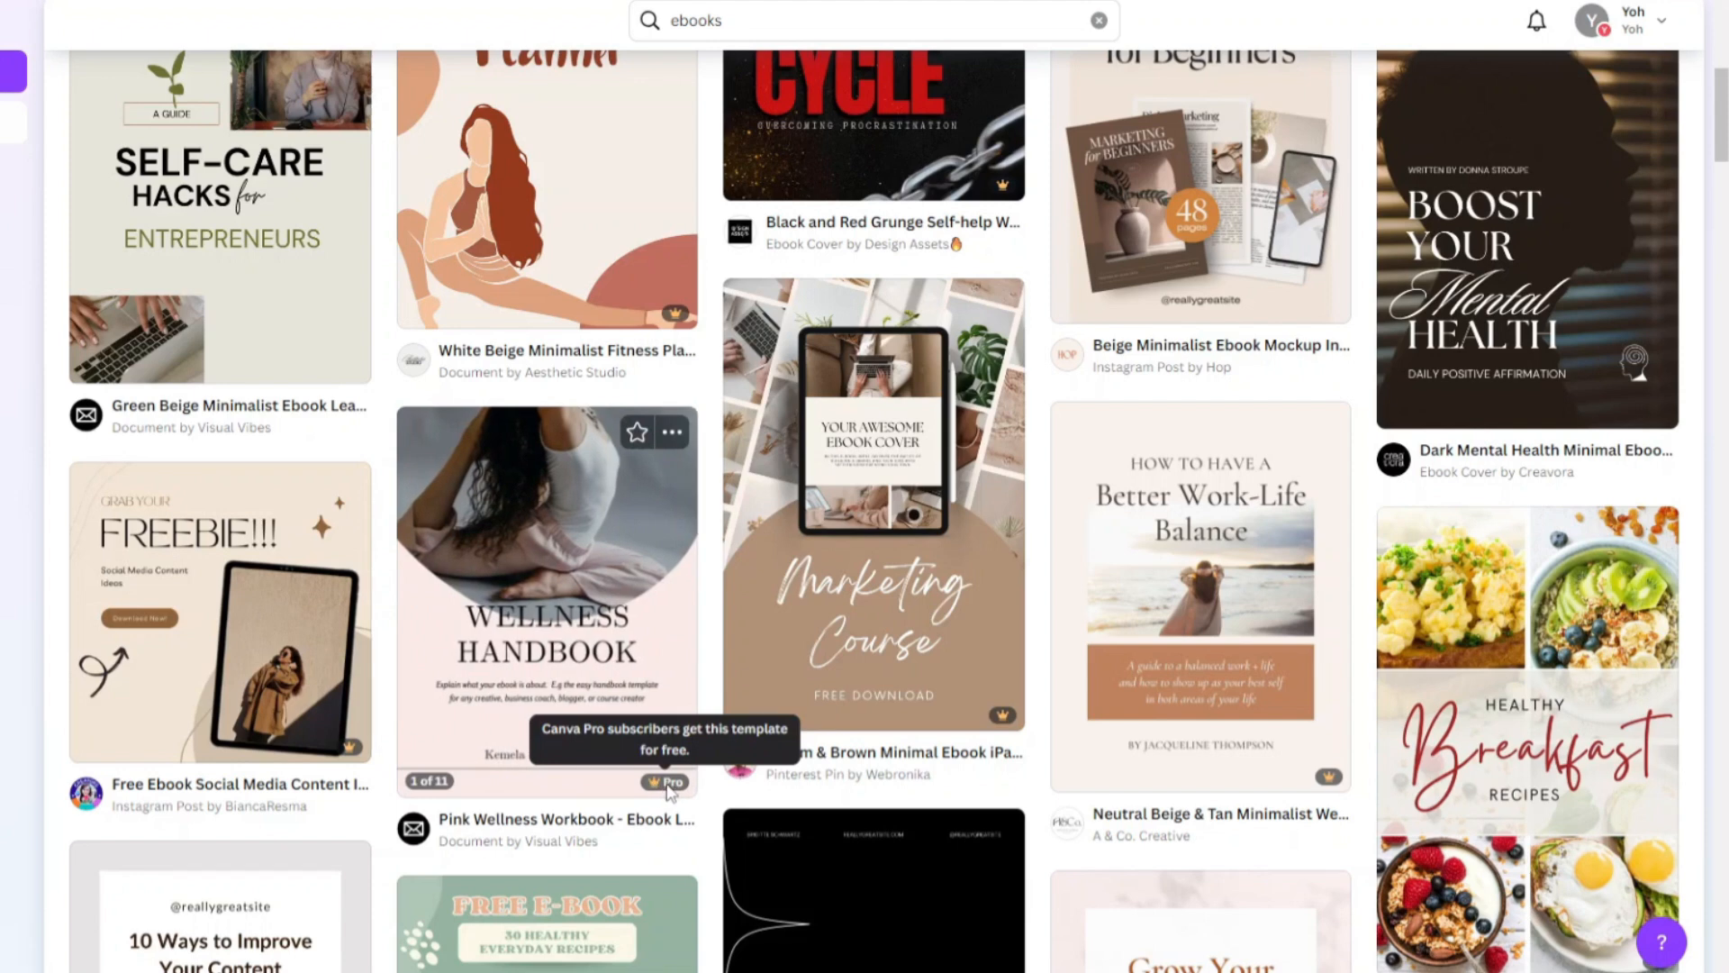
scroll(1299, 838, "down", 4)
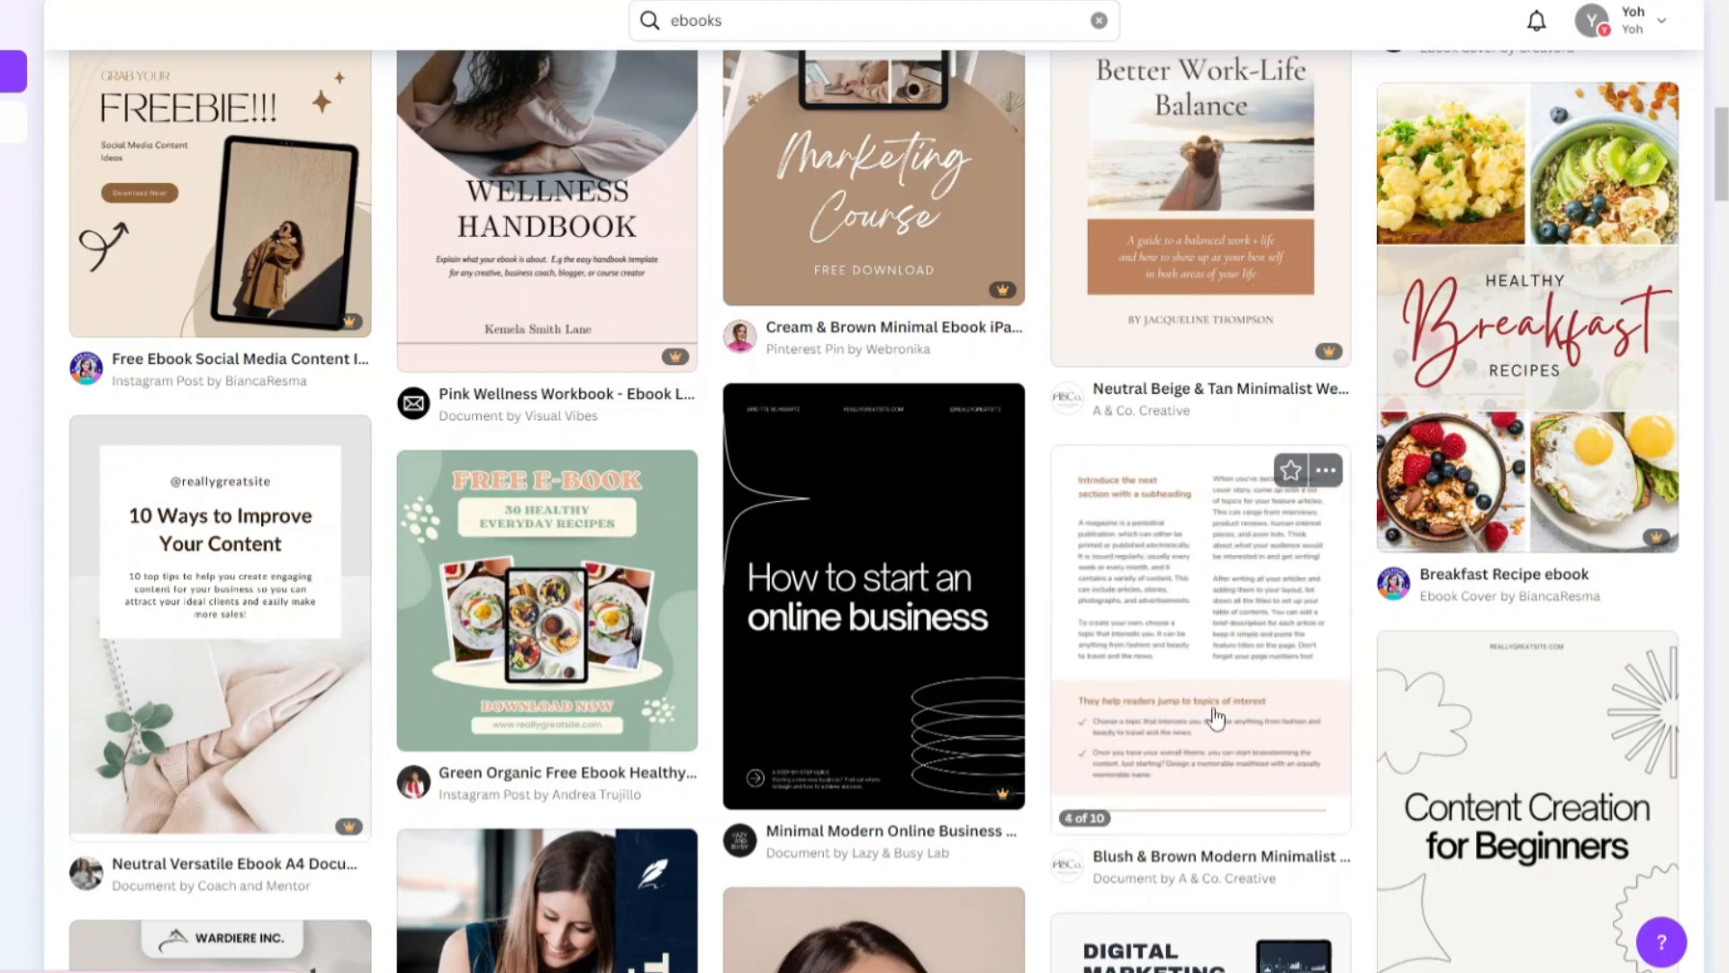
scroll(1216, 716, "down", 1)
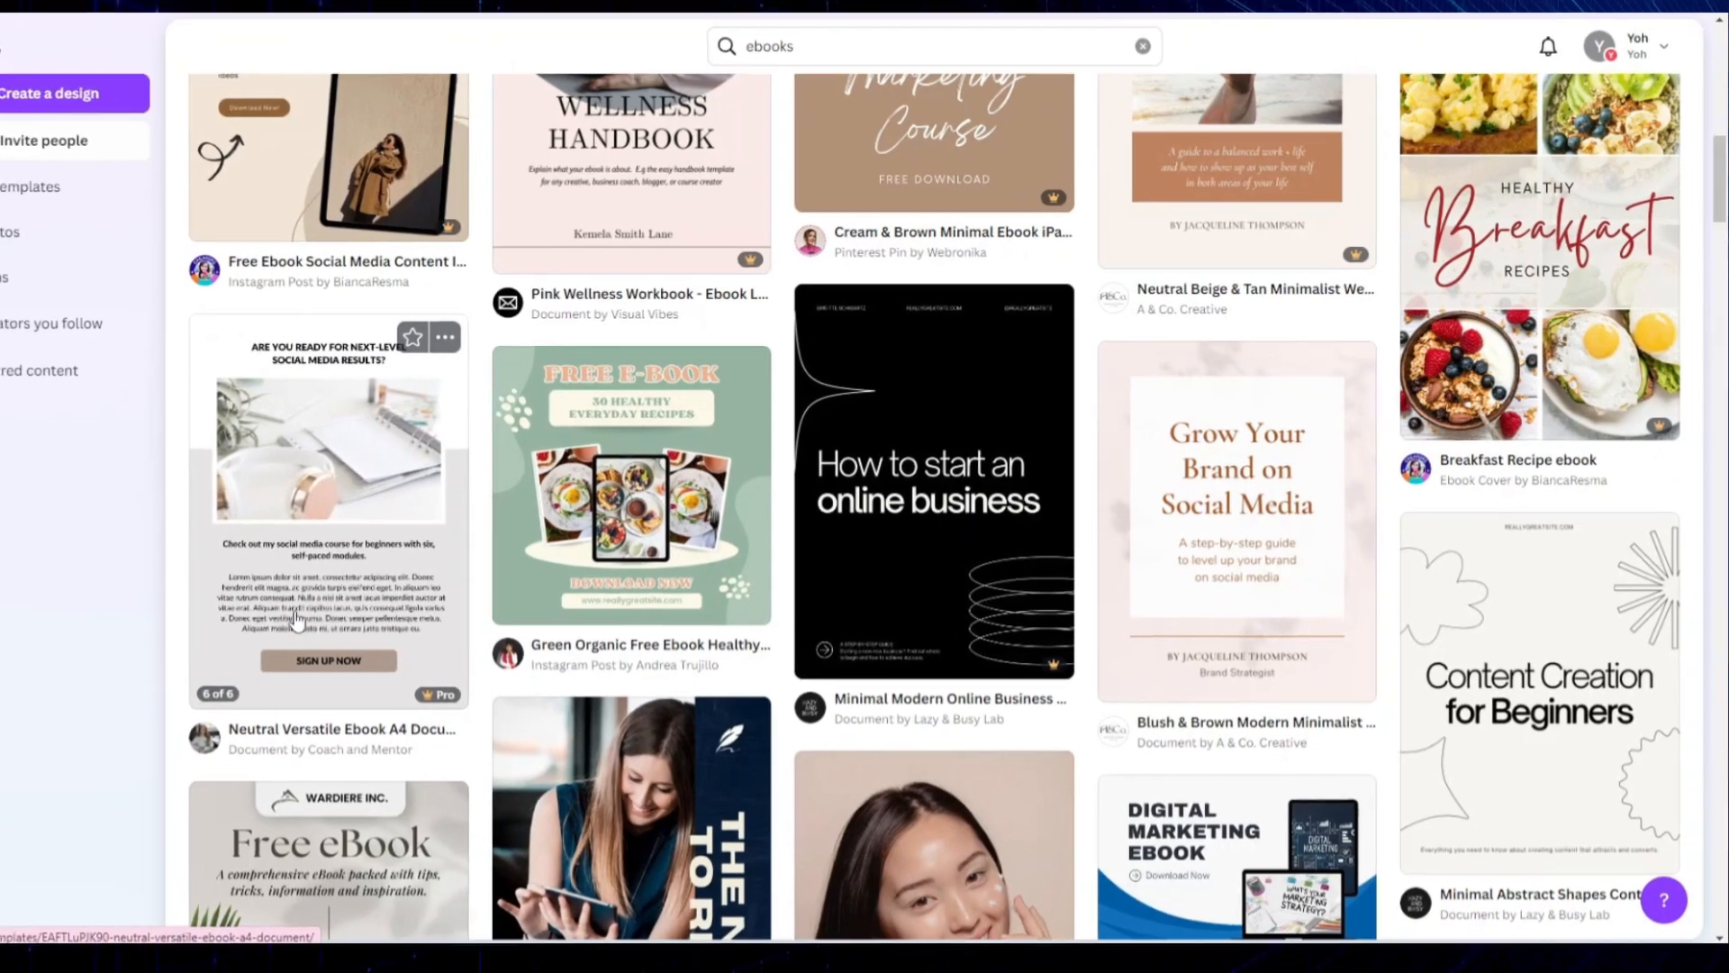
left_click(297, 618)
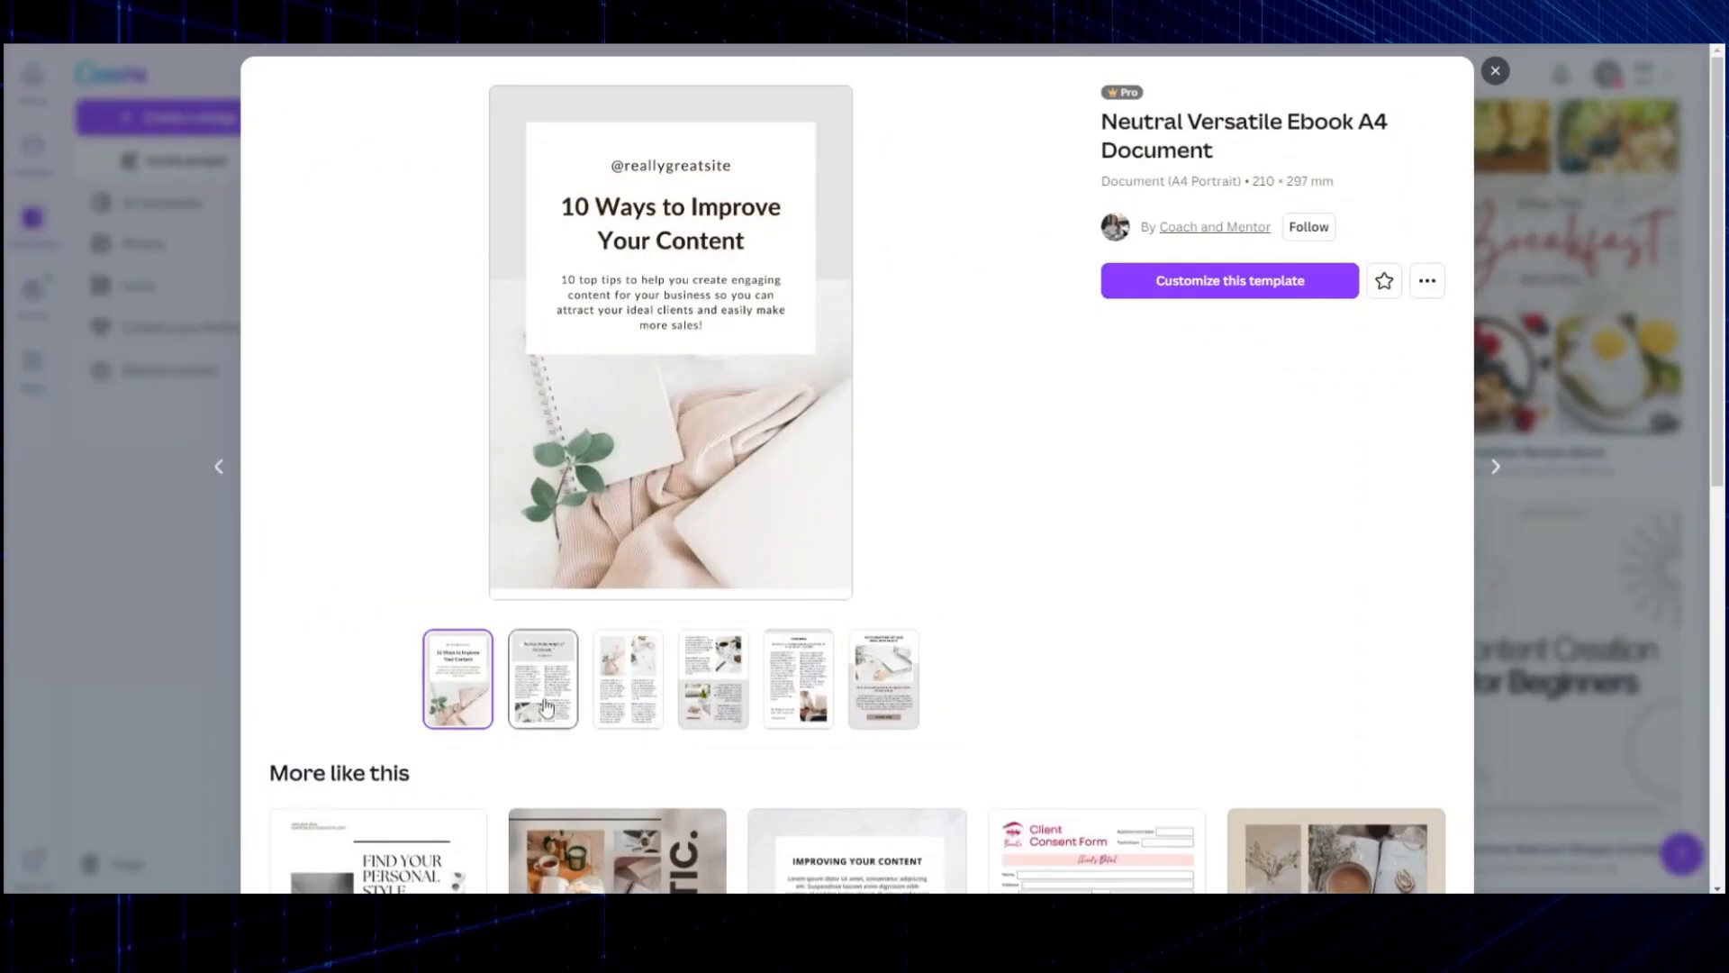
left_click(545, 705)
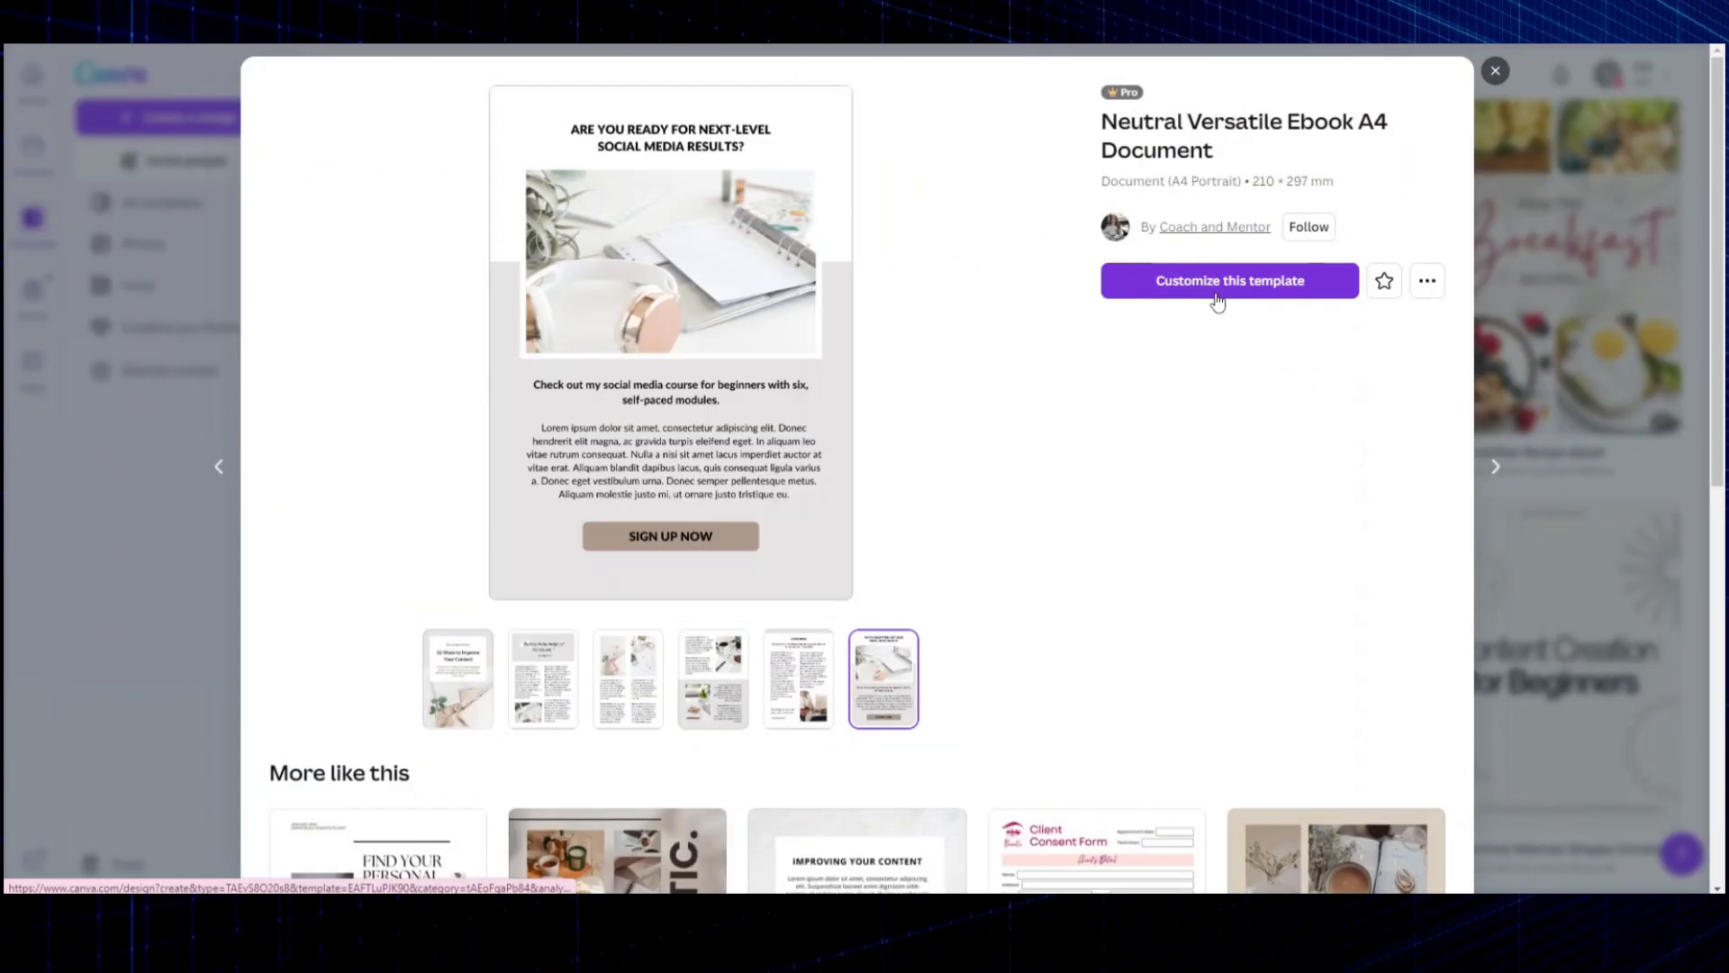
left_click(1212, 290)
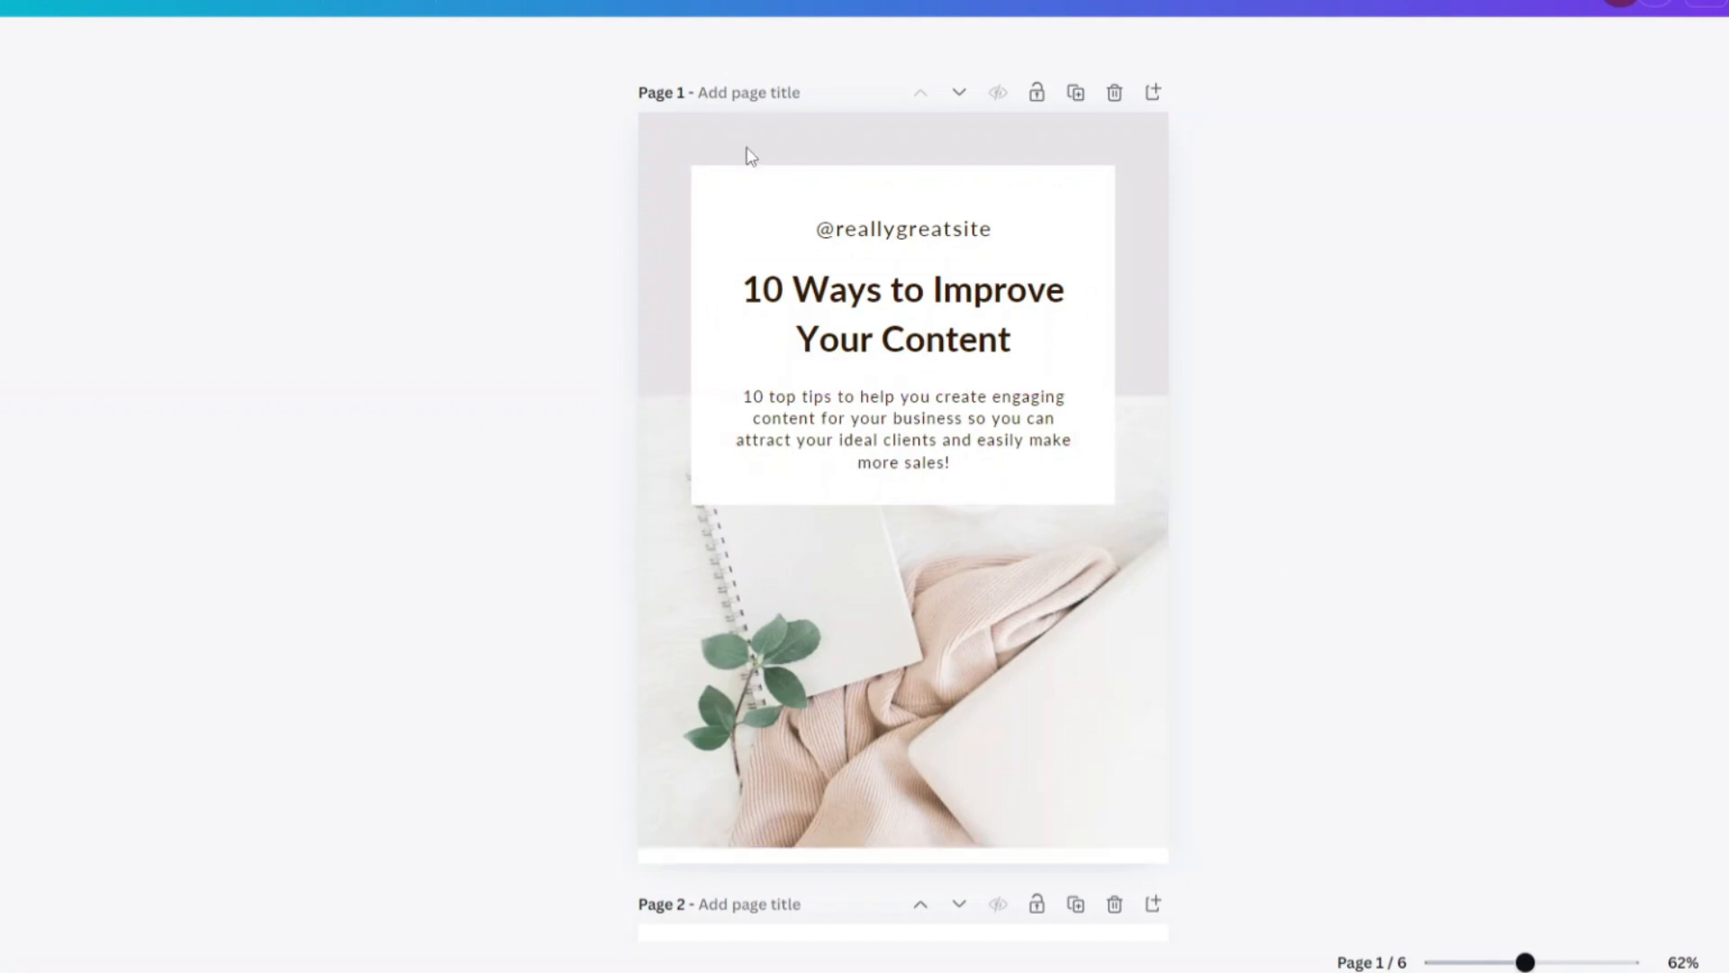
Step: Change the background color of the ebook cover page to the solid light purple
left_click(689, 138)
left_click(769, 47)
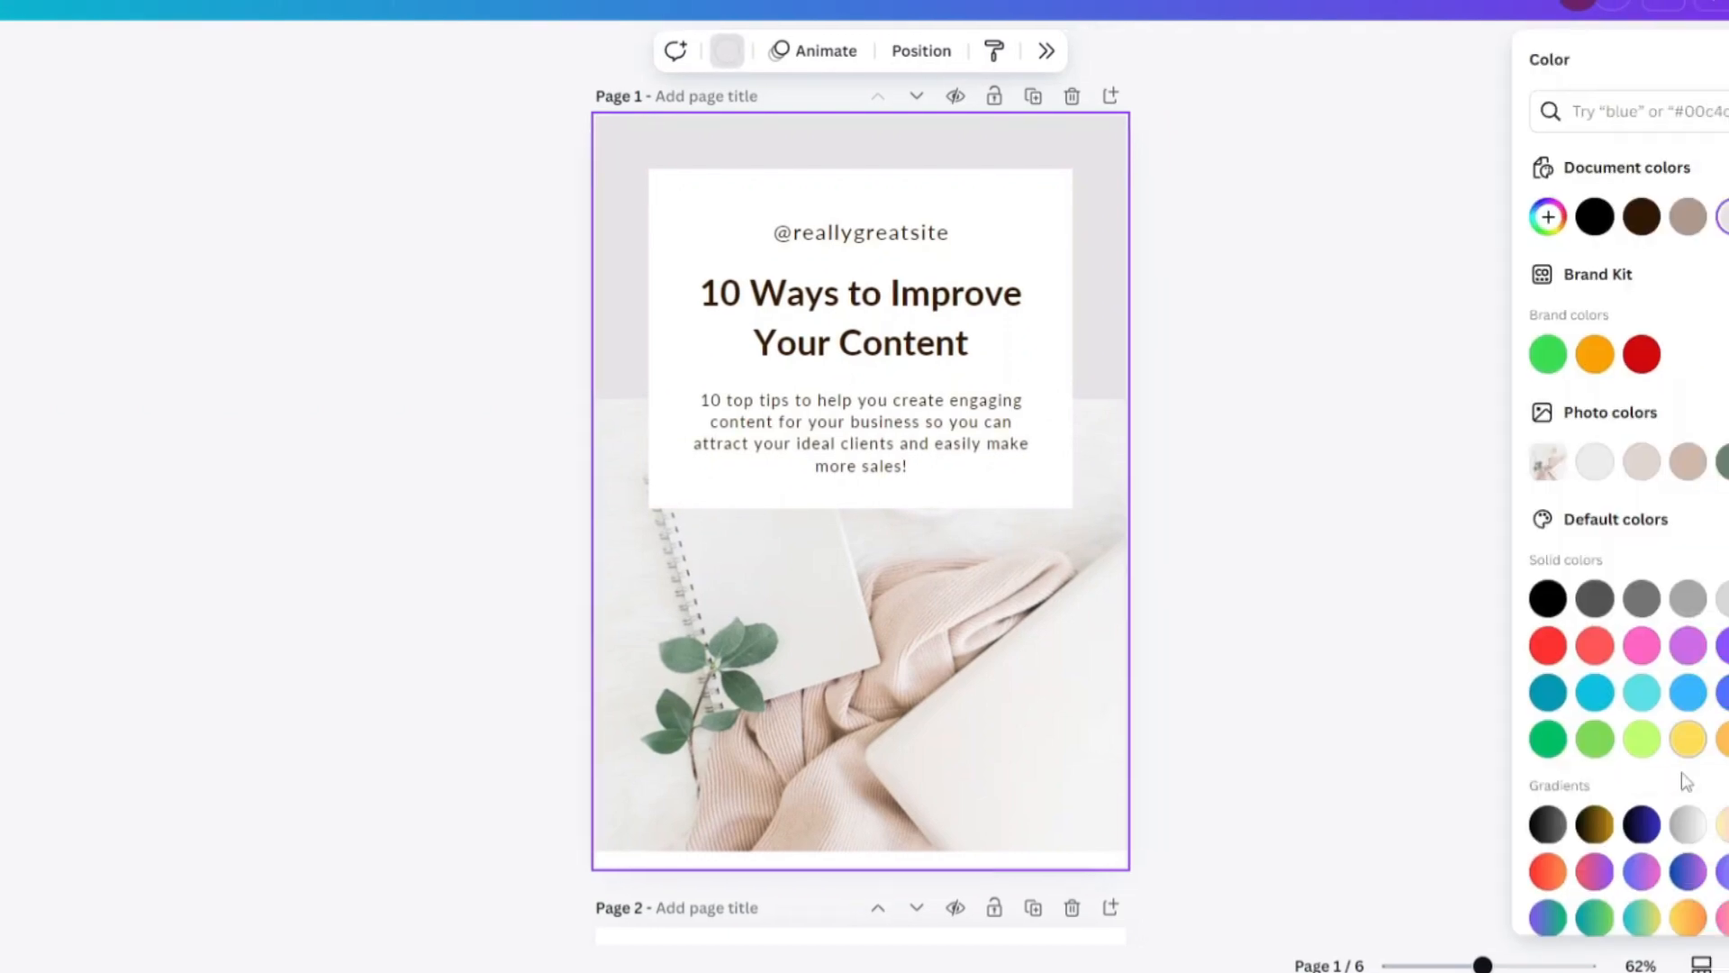
left_click(1687, 644)
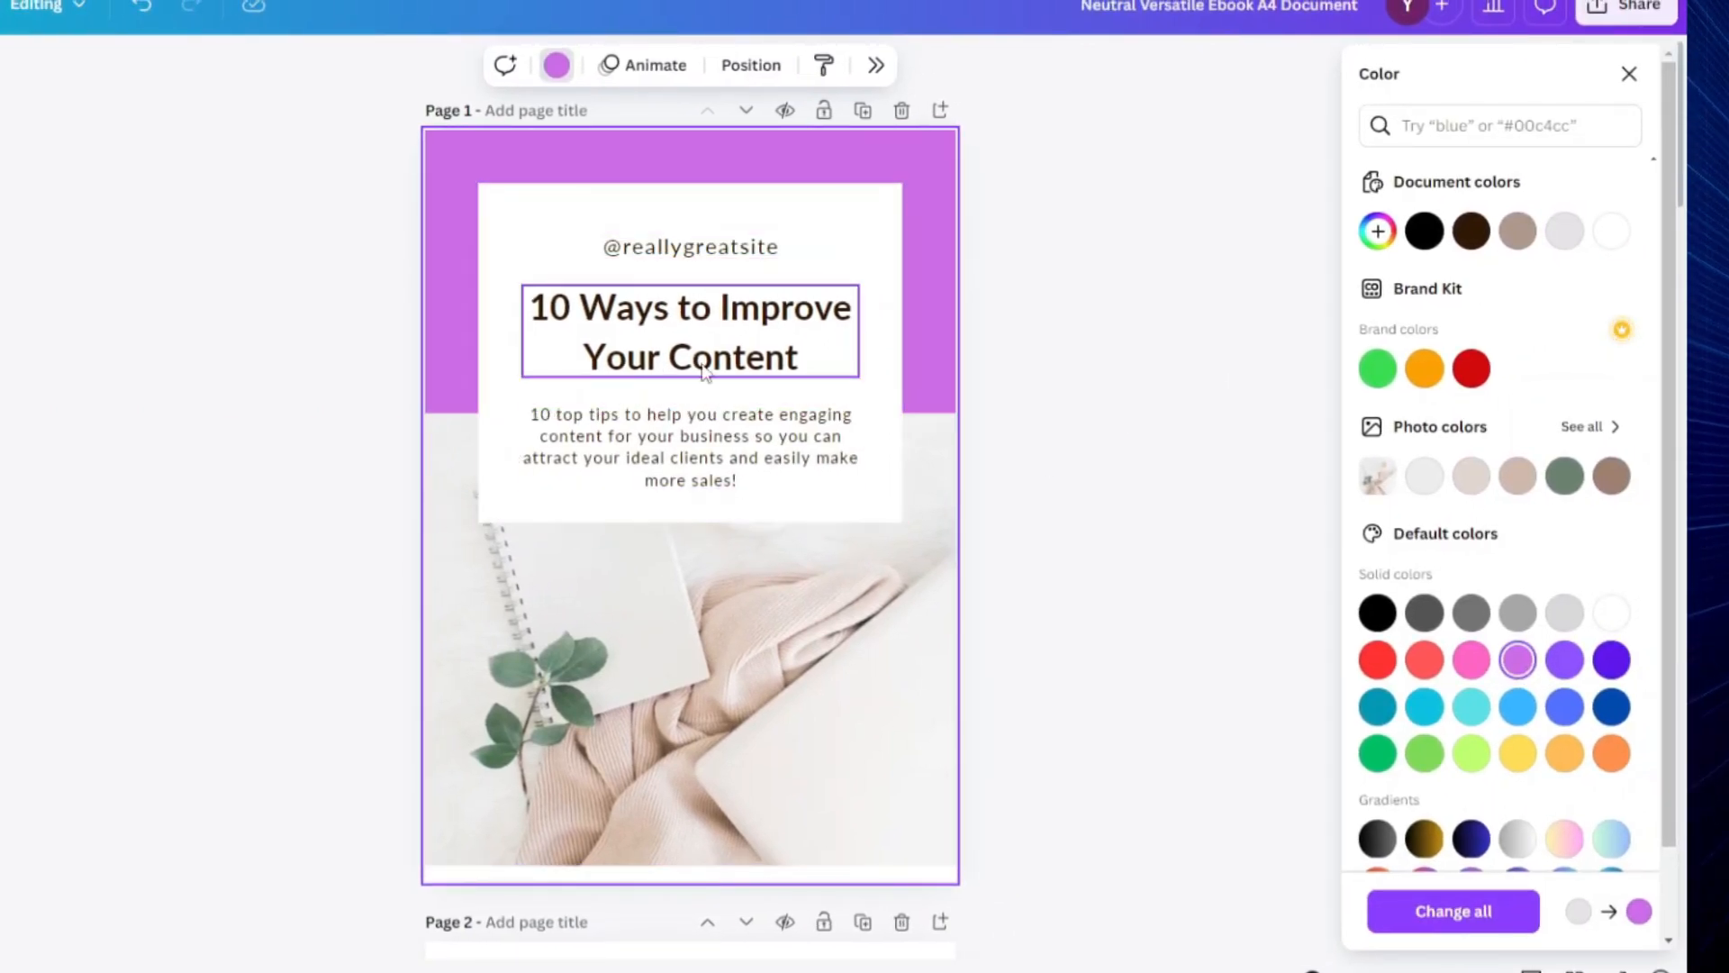
Step: Rewrite the cover title as "10 Ways to be more Productive"
double_click(690, 309)
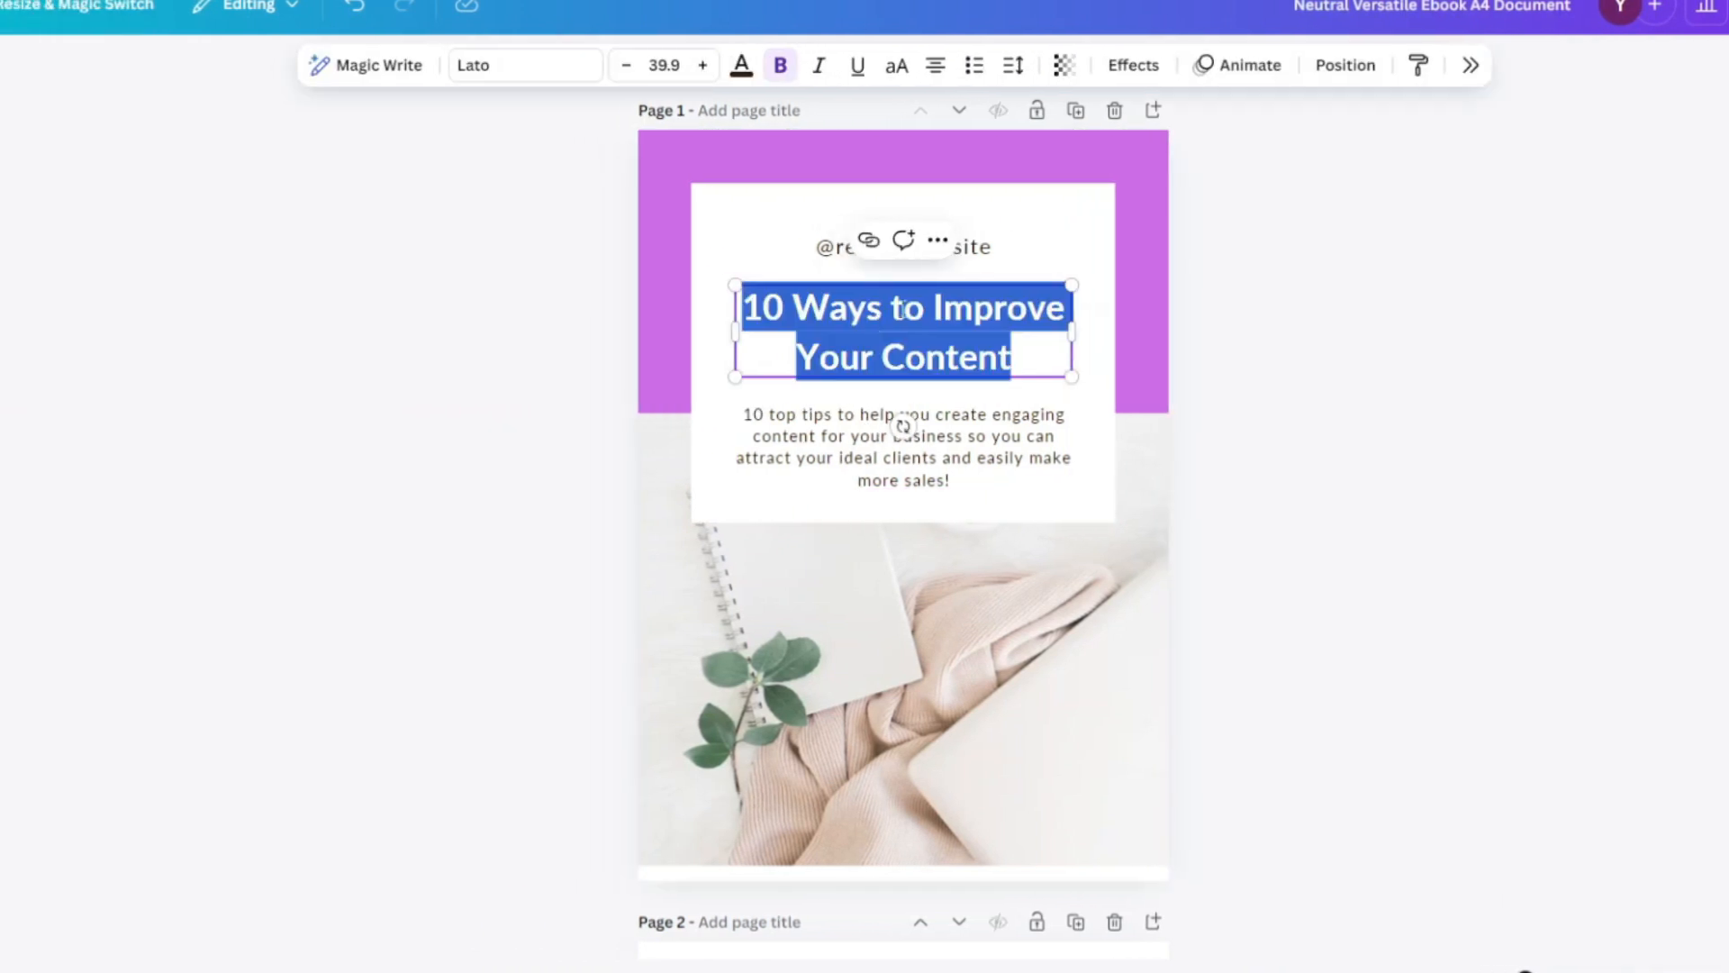
left_click(1032, 368)
key("BackSpace")
key("BackSpace")
key("BackSpace")
key("BackSpace")
type("PRODUCT")
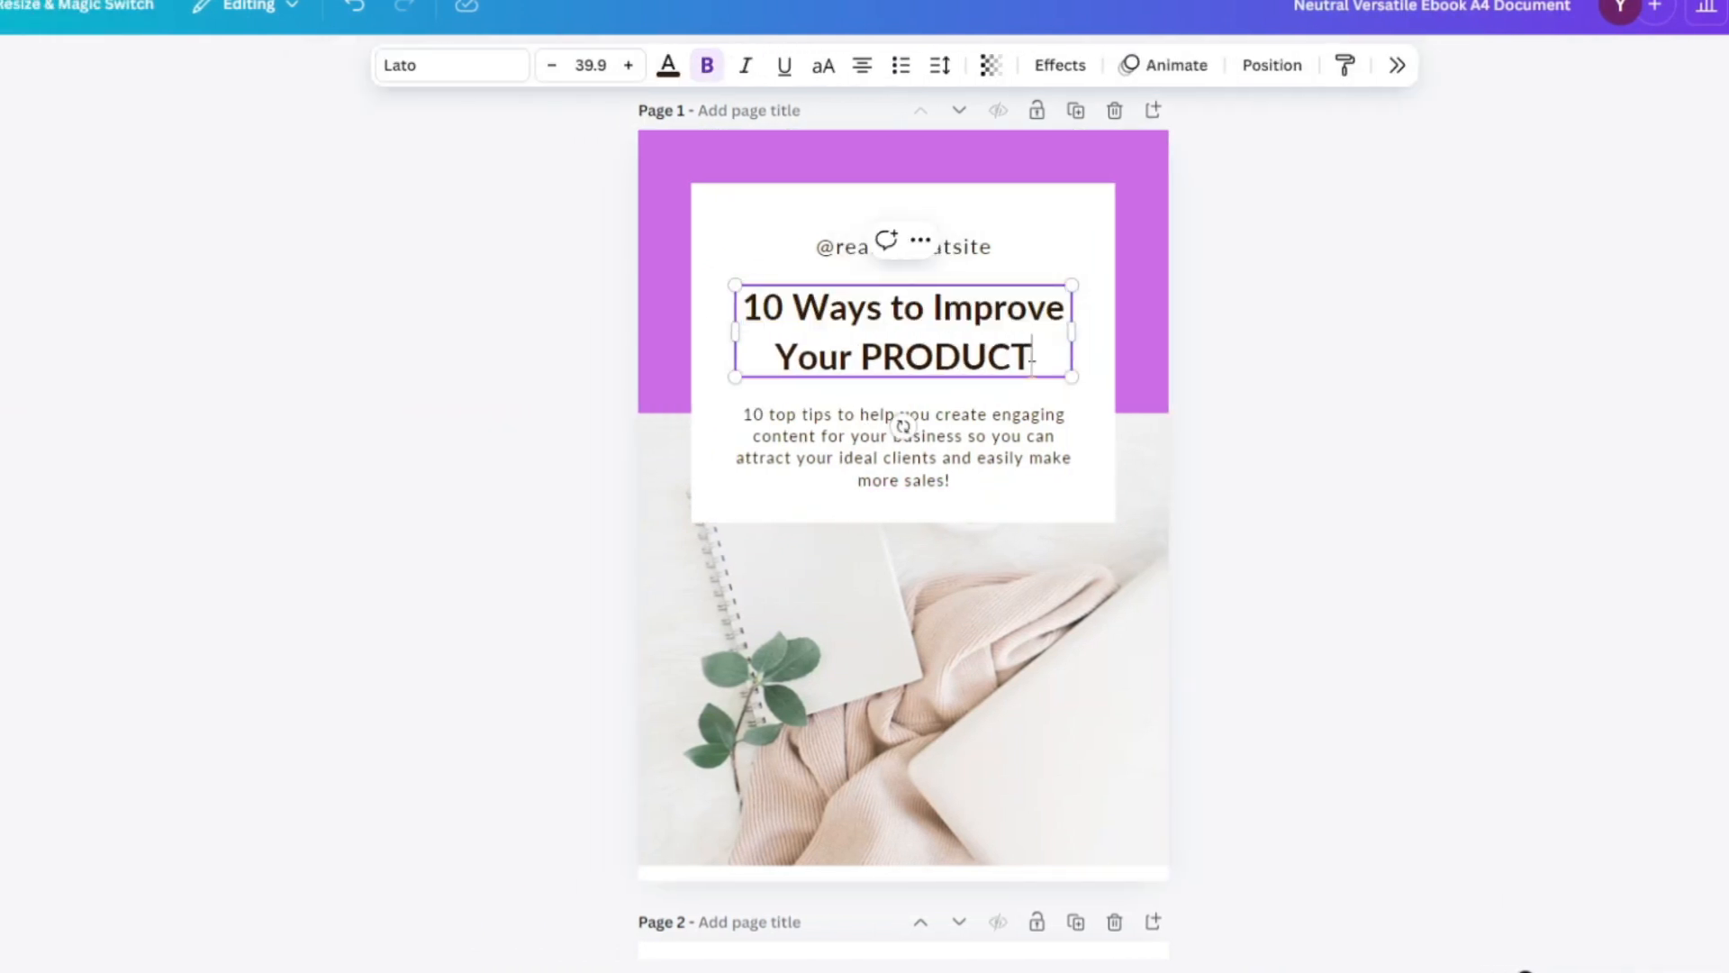
type("IVITY")
key("BackSpace")
key("BackSpace")
key("BackSpace")
key("BackSpace")
key("BackSpace")
key("BackSpace")
key("BackSpace")
key("BackSpace")
key("BackSpace")
key("BackSpace")
key("BackSpace")
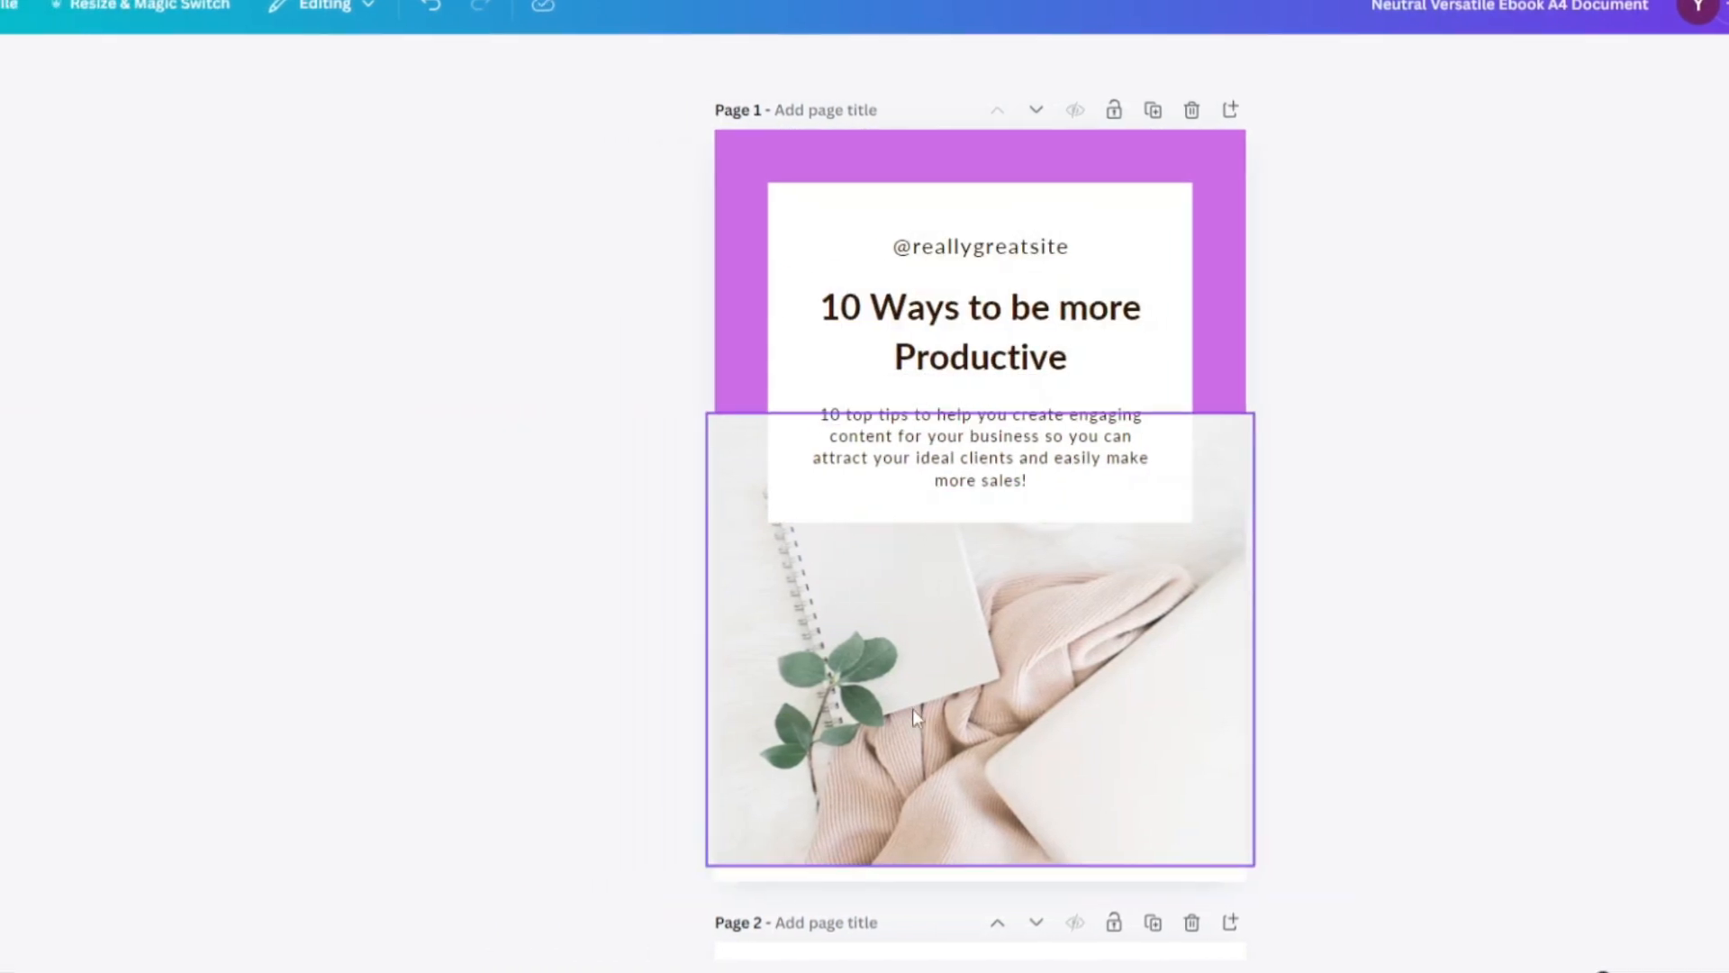
Step: Search the elements library for "laptop" and show all the photo results
left_click(0, 76)
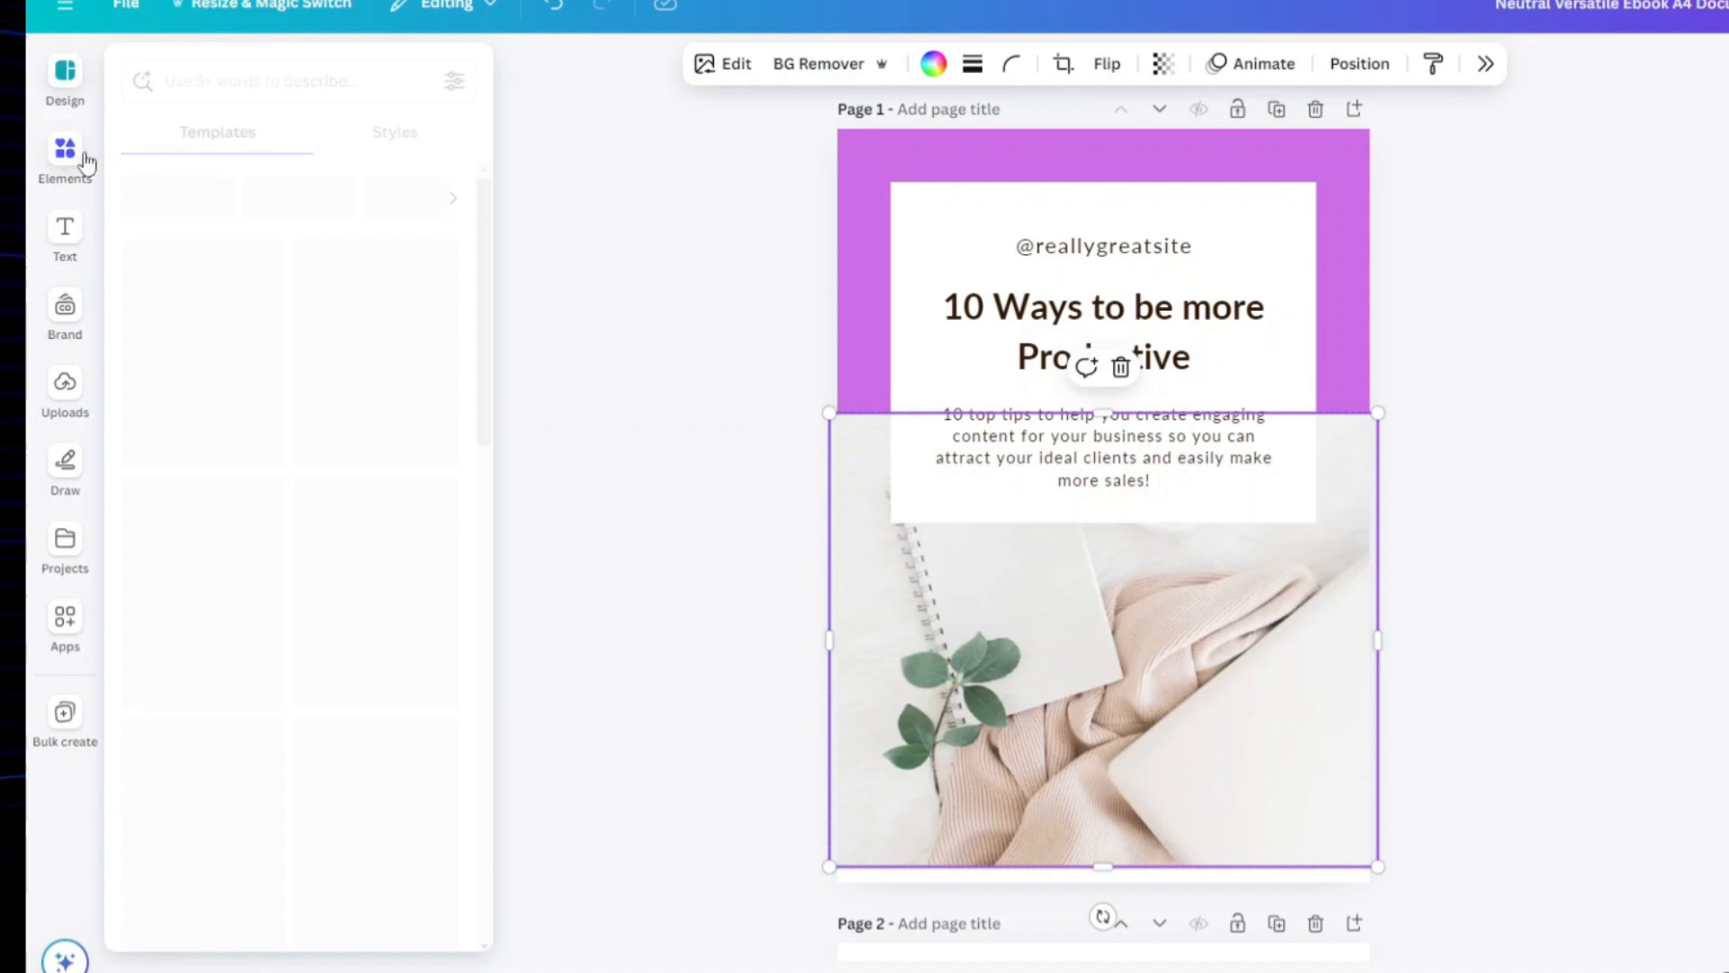
left_click(84, 158)
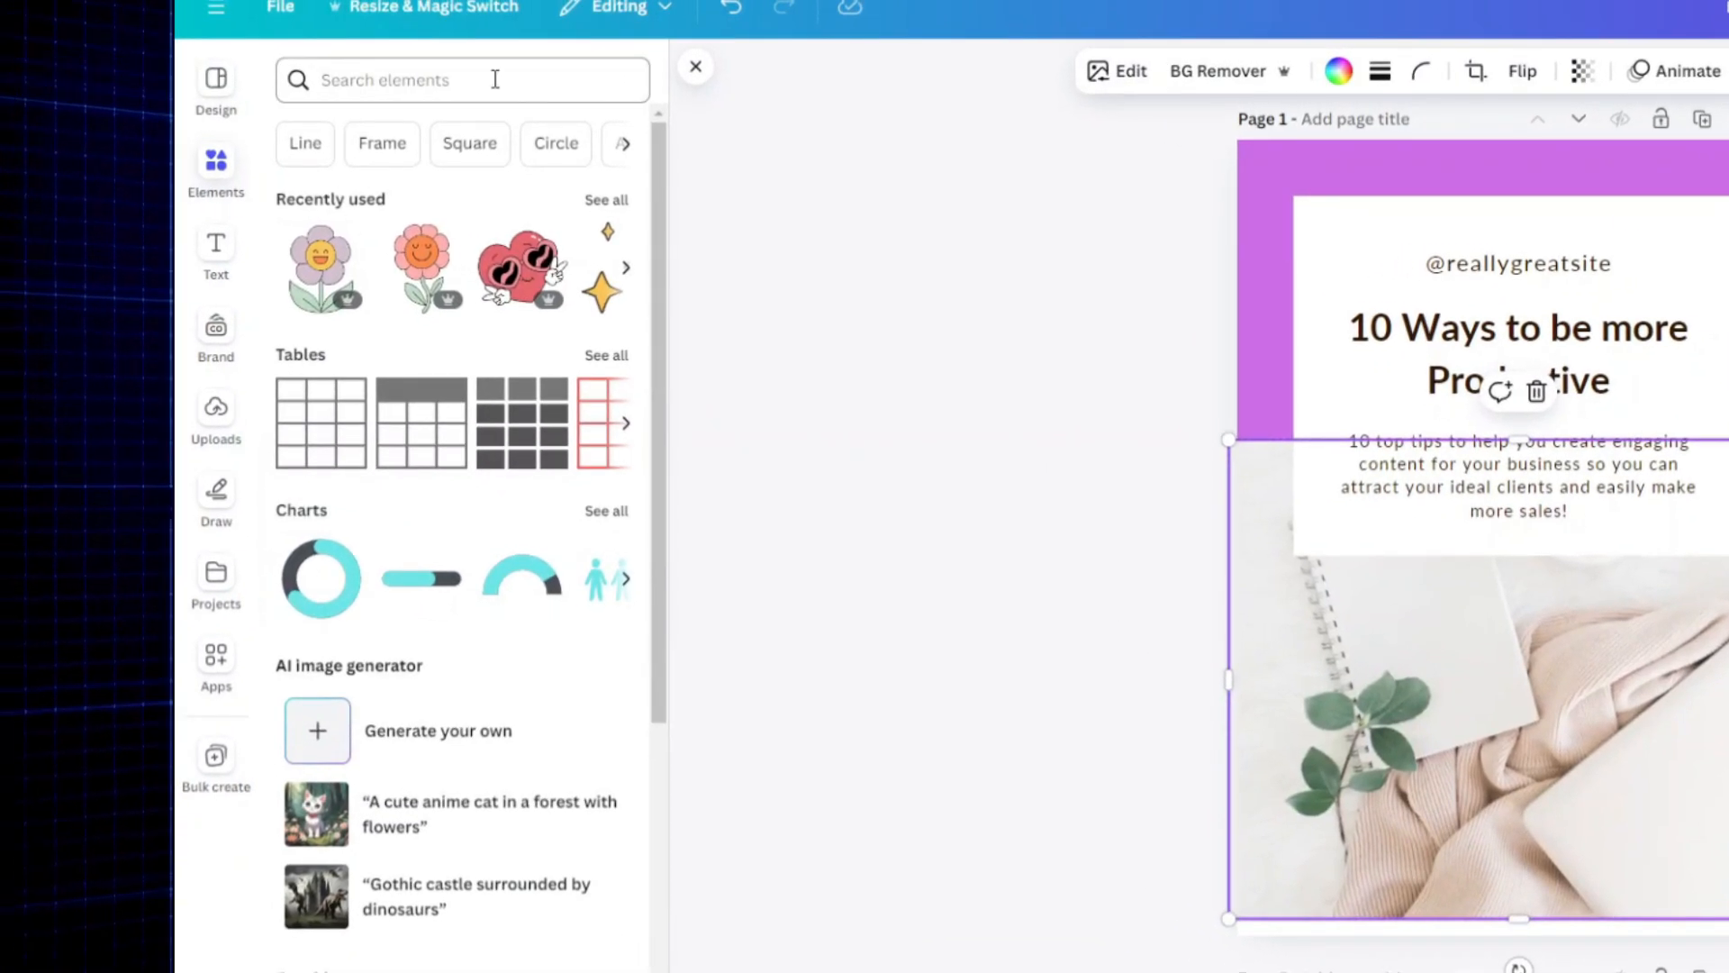
left_click(549, 90)
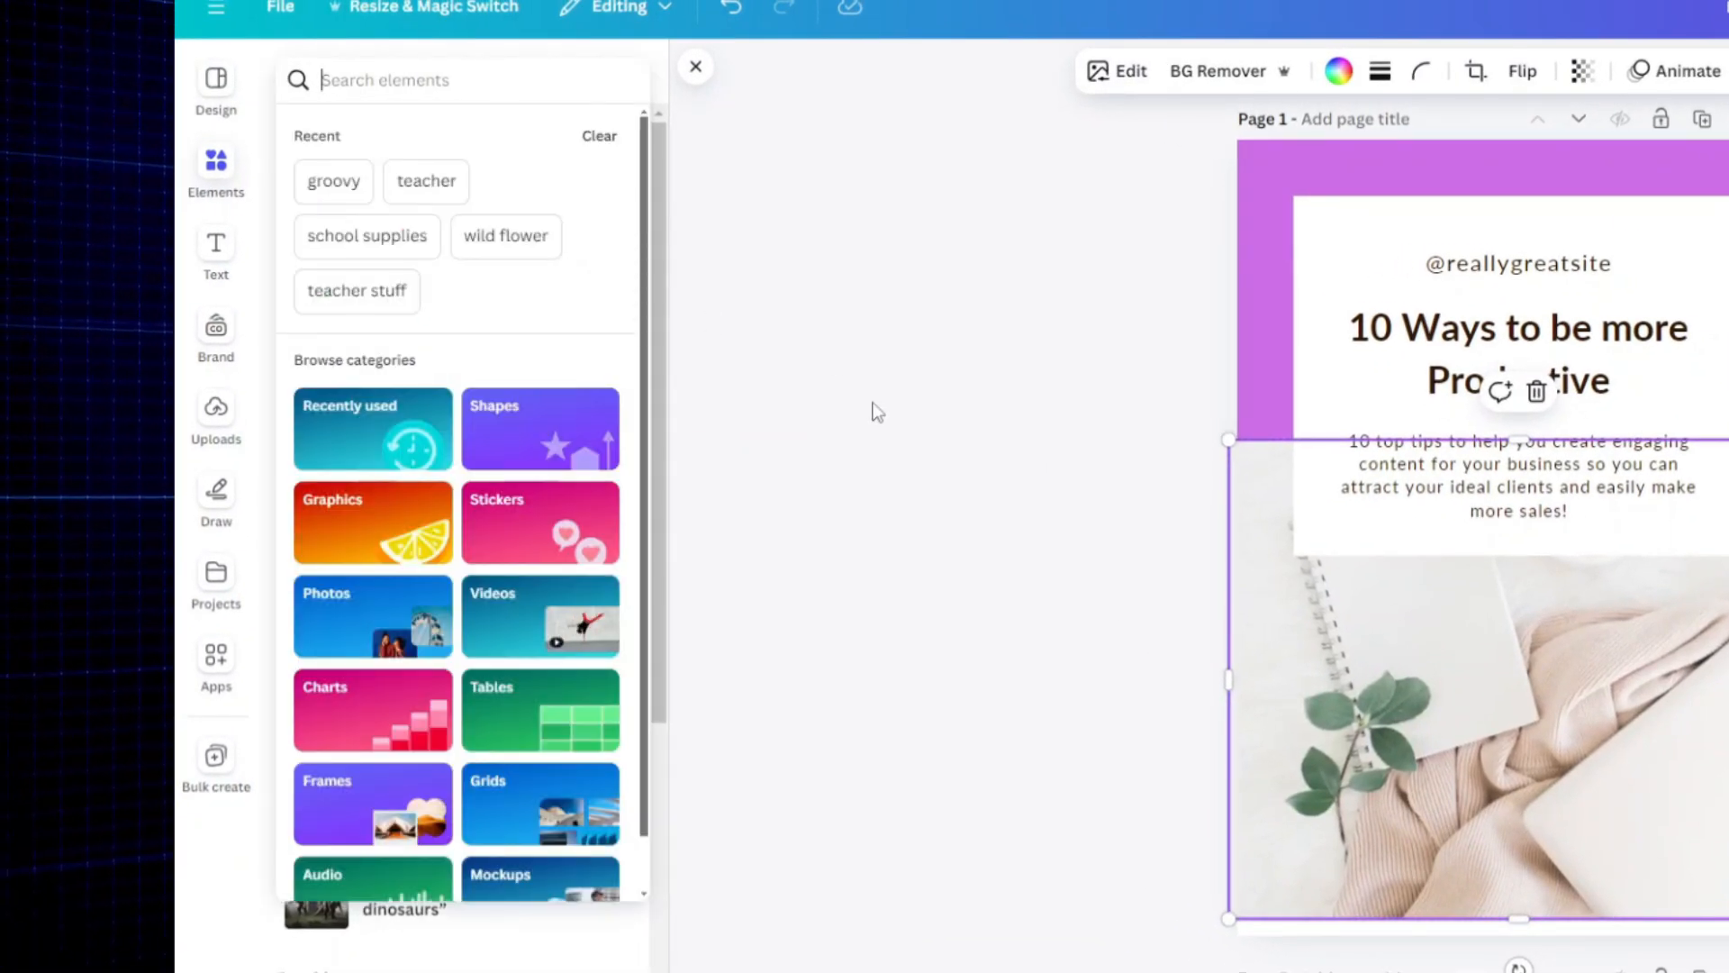
type("lap")
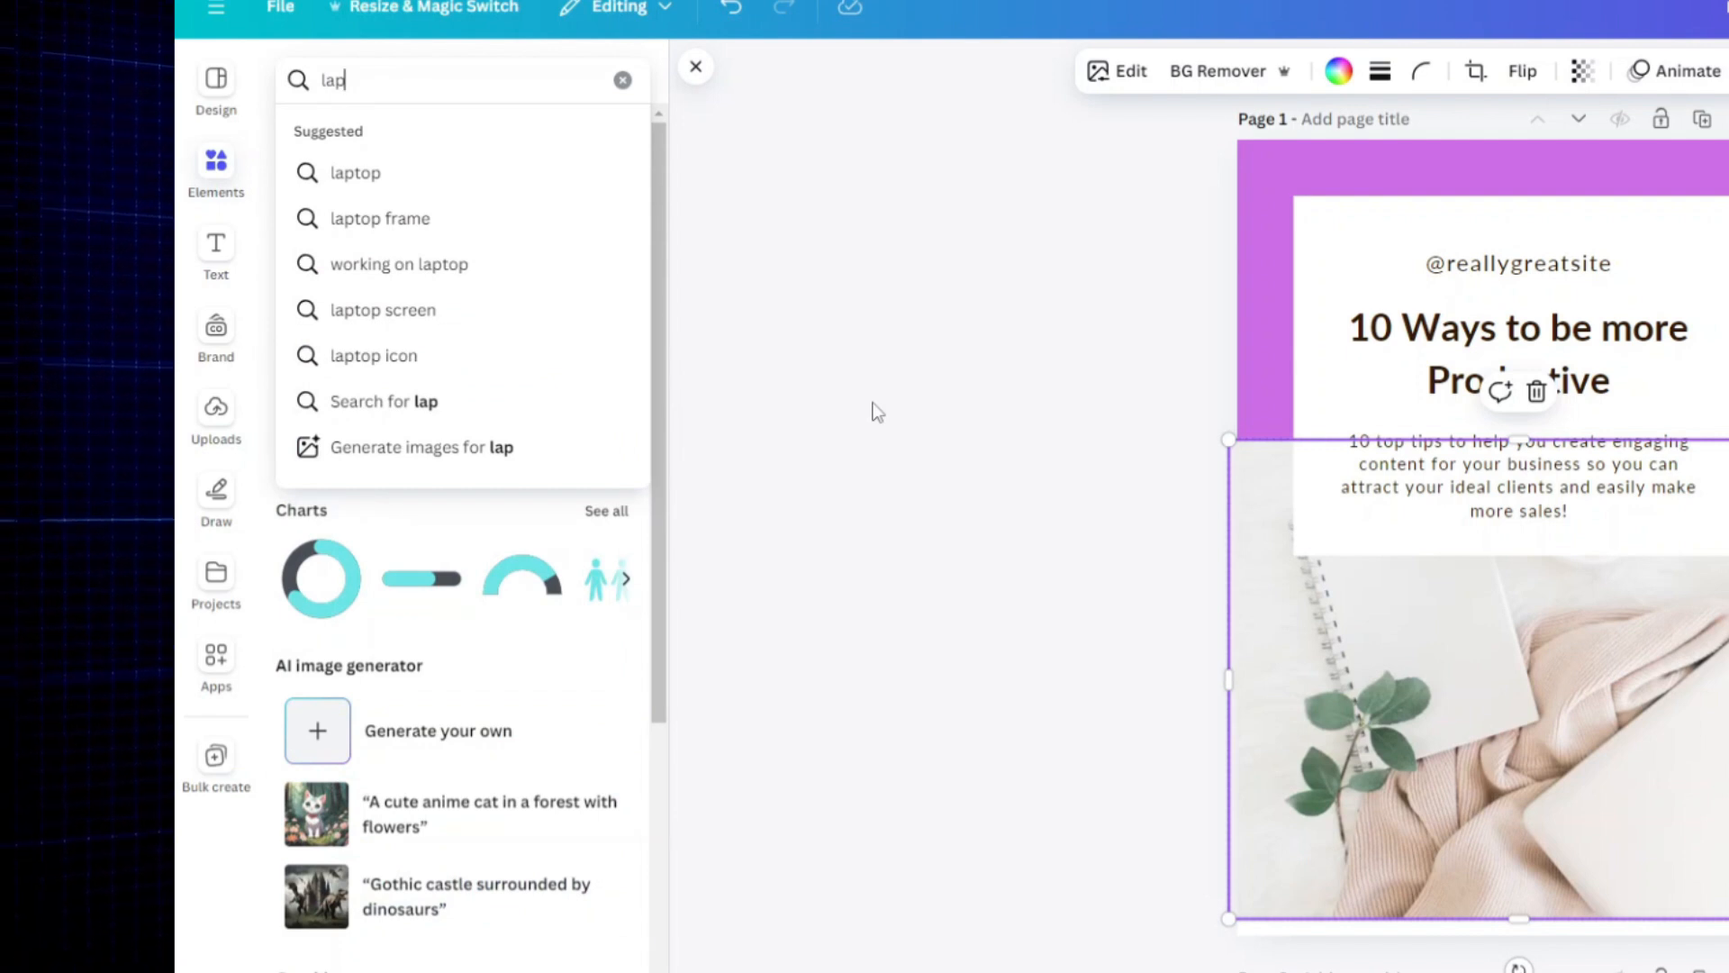
left_click(348, 174)
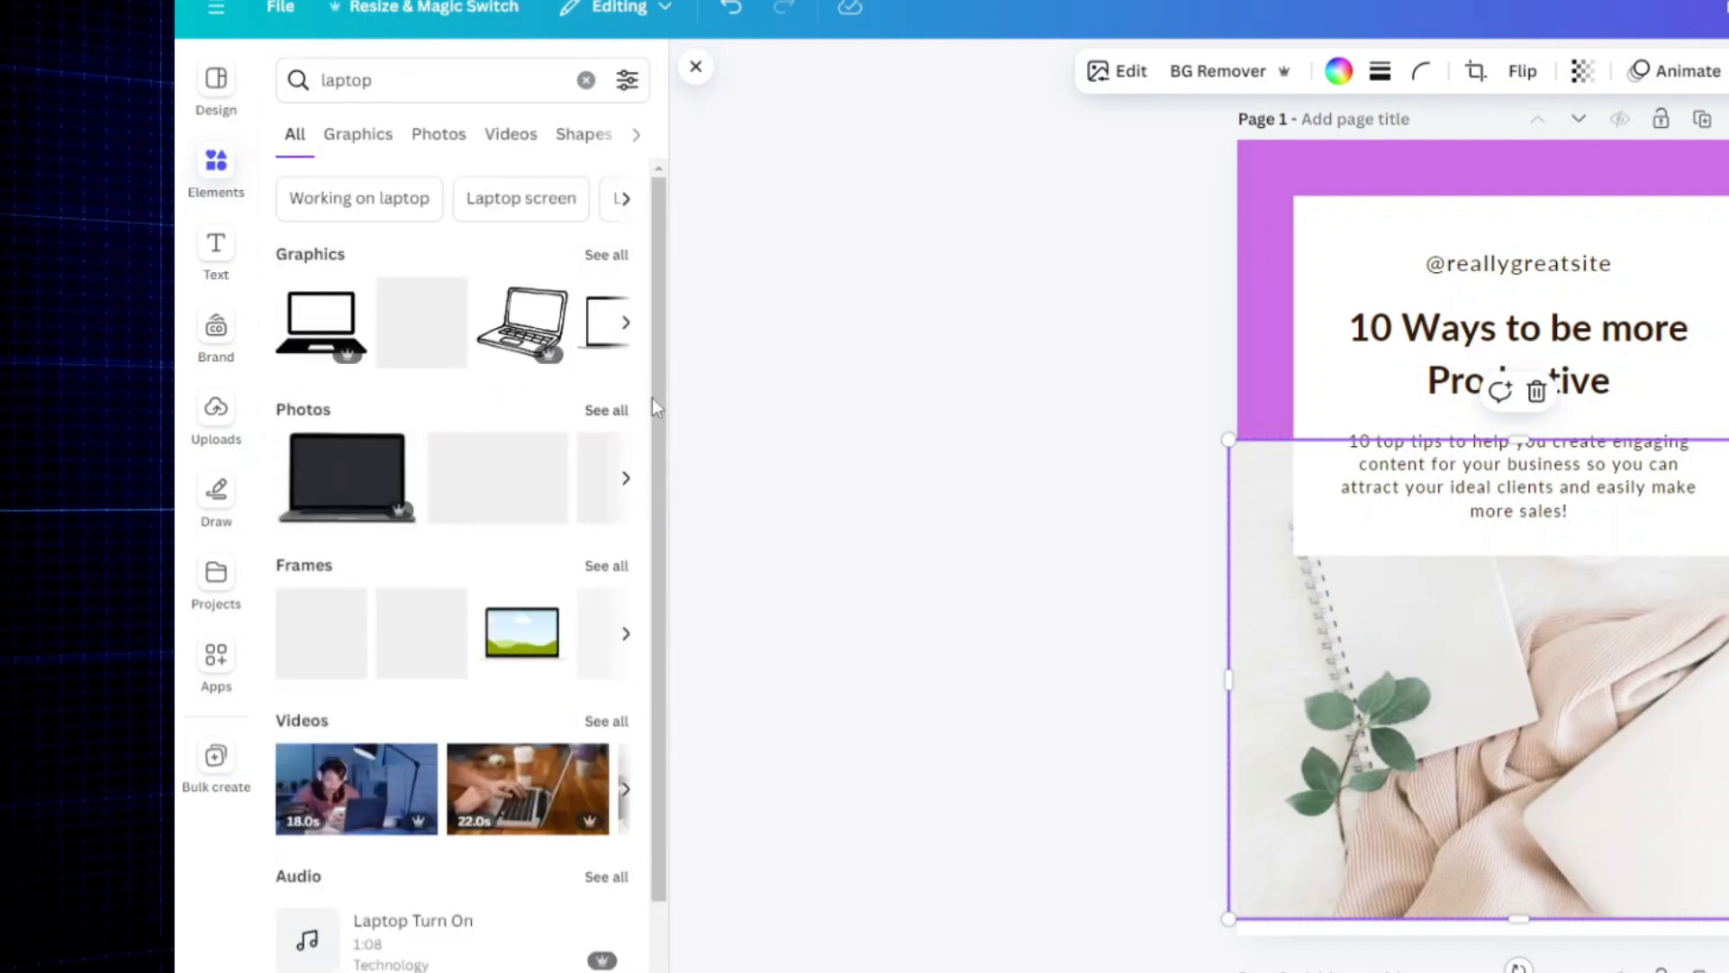
left_click(616, 412)
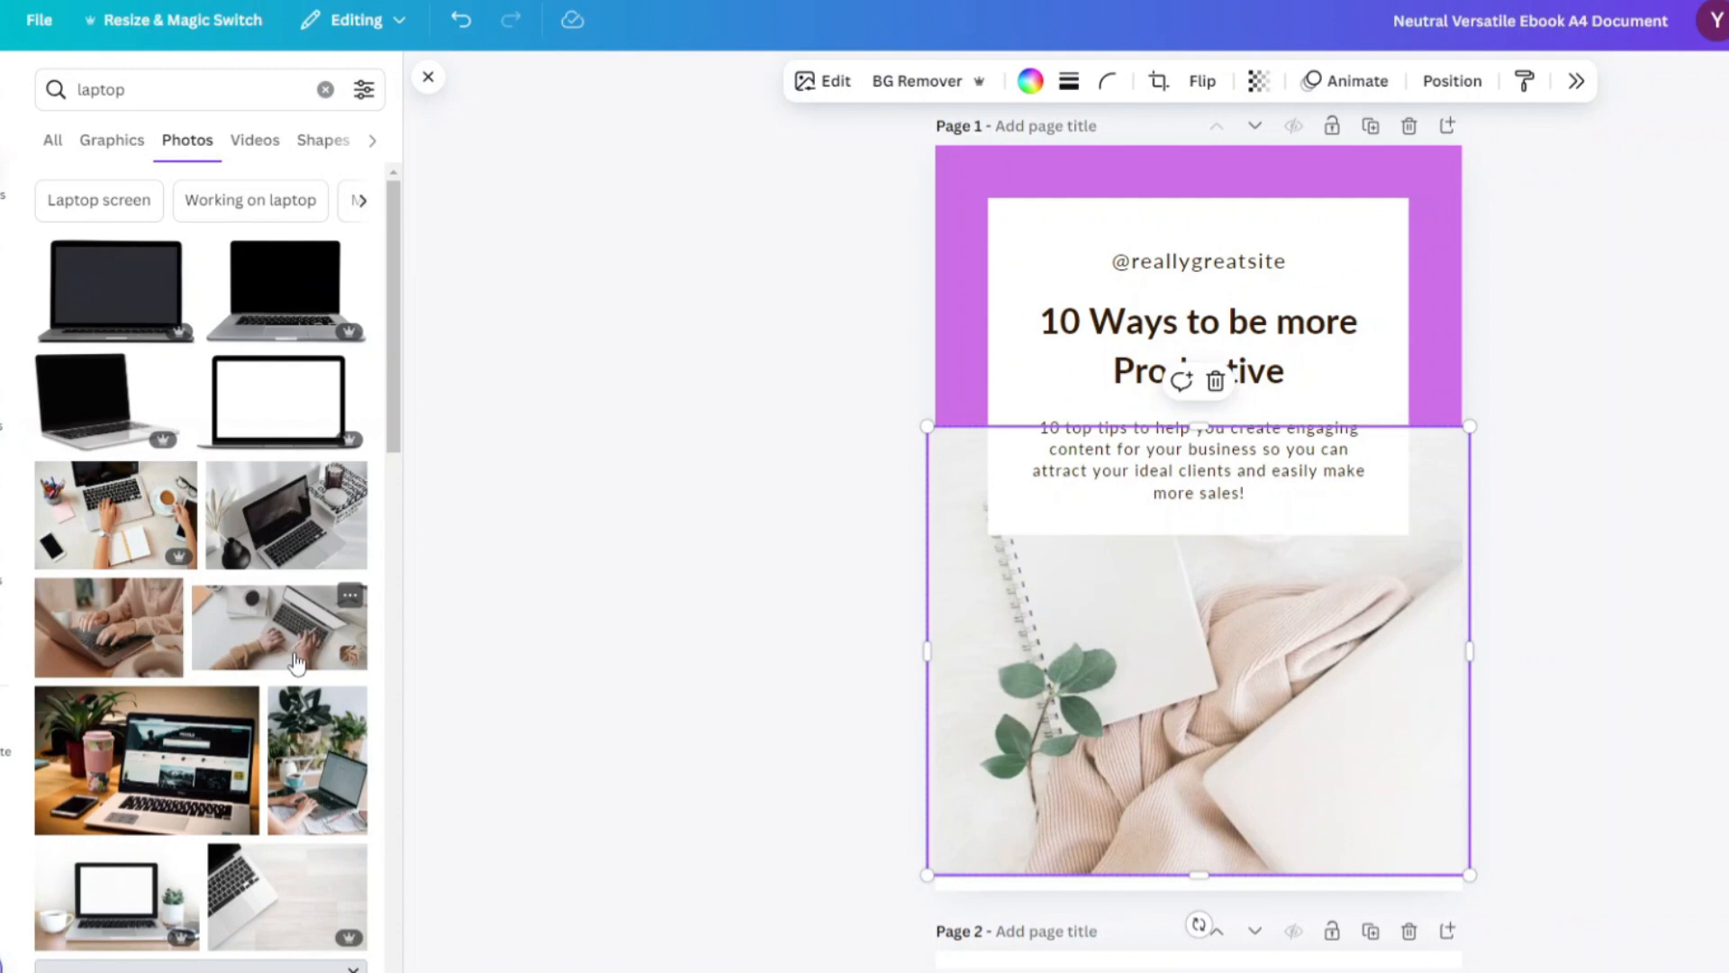
Step: Replace the cover photo with the hands-on-laptop desk photo and page 2's photo with the open laptop beside a dark vase
left_click(552, 682)
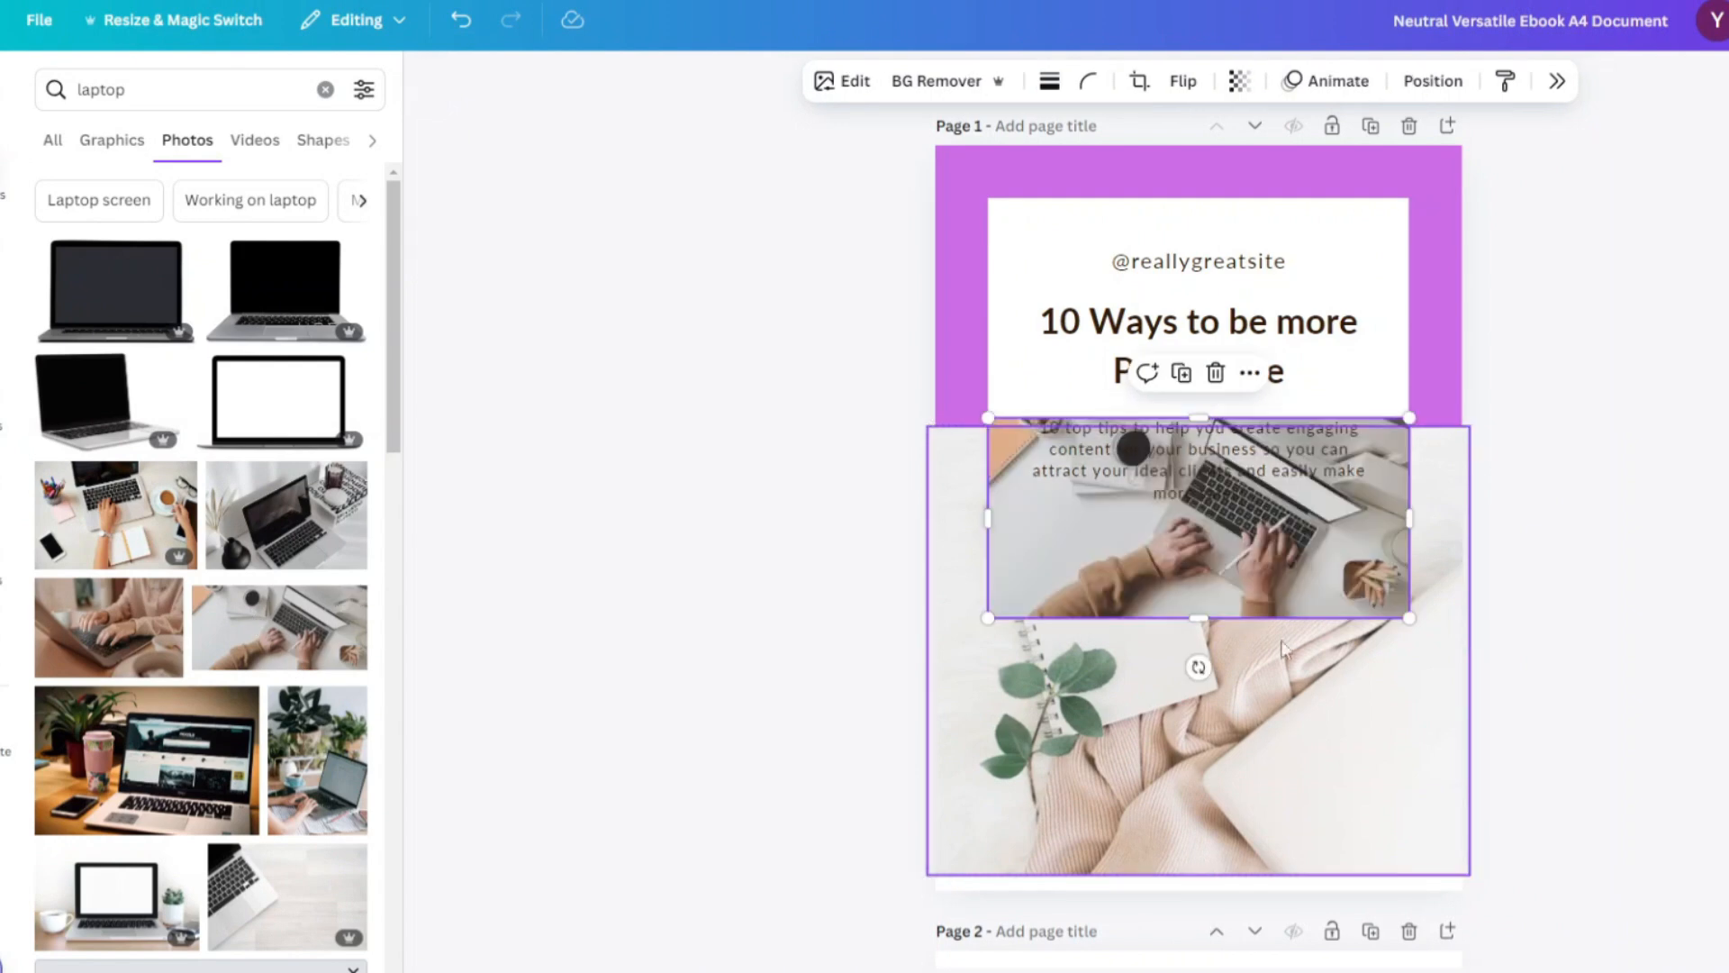
left_click_drag(1647, 581, 1649, 653)
left_click_drag(1320, 626, 1320, 626)
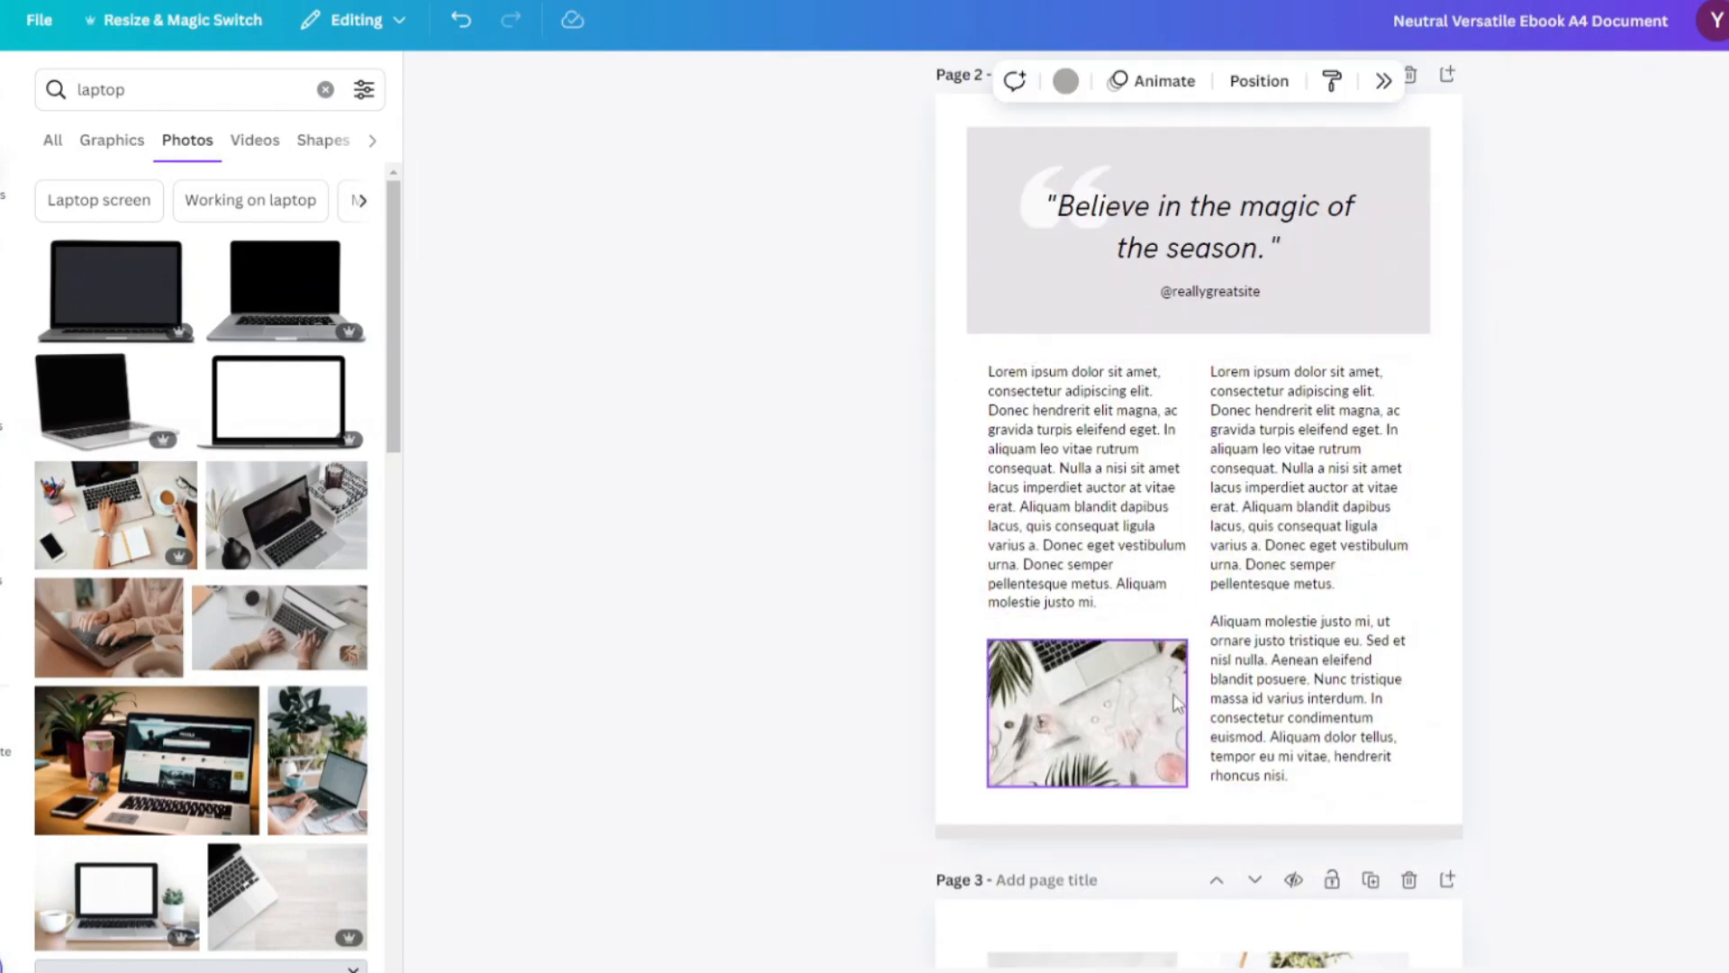
left_click(286, 516)
left_click_drag(1205, 473, 1087, 711)
Step: Replace both photos on page 3 with overhead shots of hands typing on a laptop, one with a notebook, one with a pink-and-green screen
scroll(1087, 712, "down", 3)
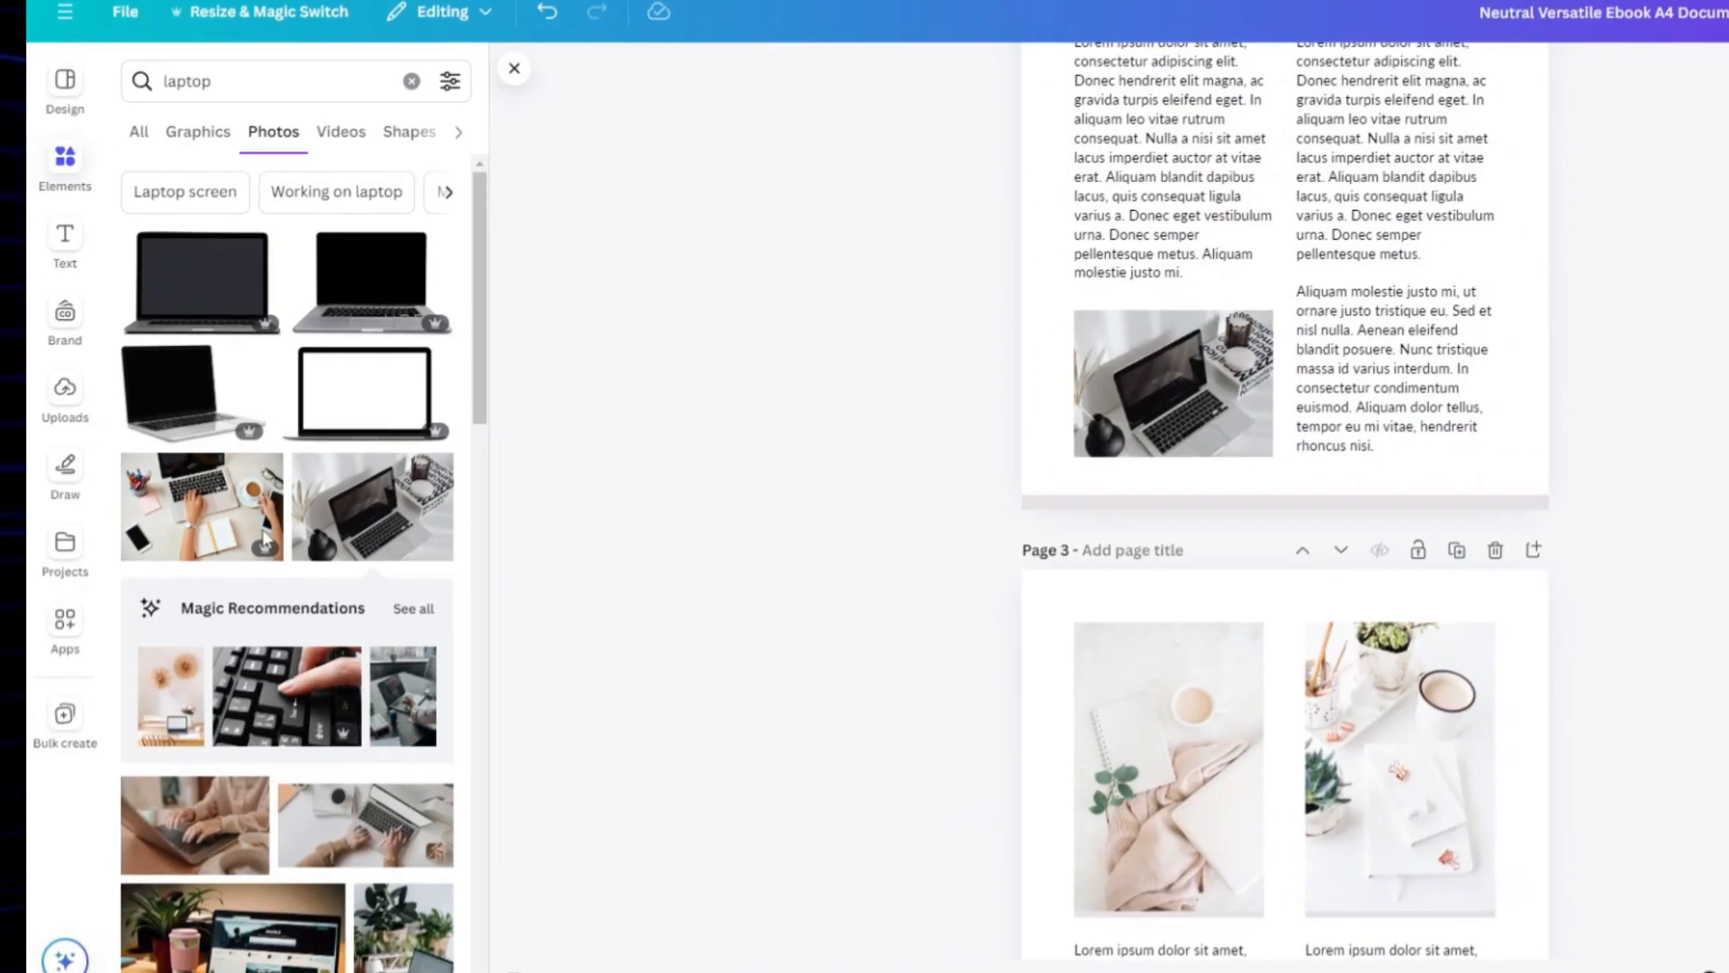
left_click(115, 515)
left_click_drag(1496, 256, 1261, 869)
scroll(1261, 869, "down", 1)
scroll(393, 811, "down", 10)
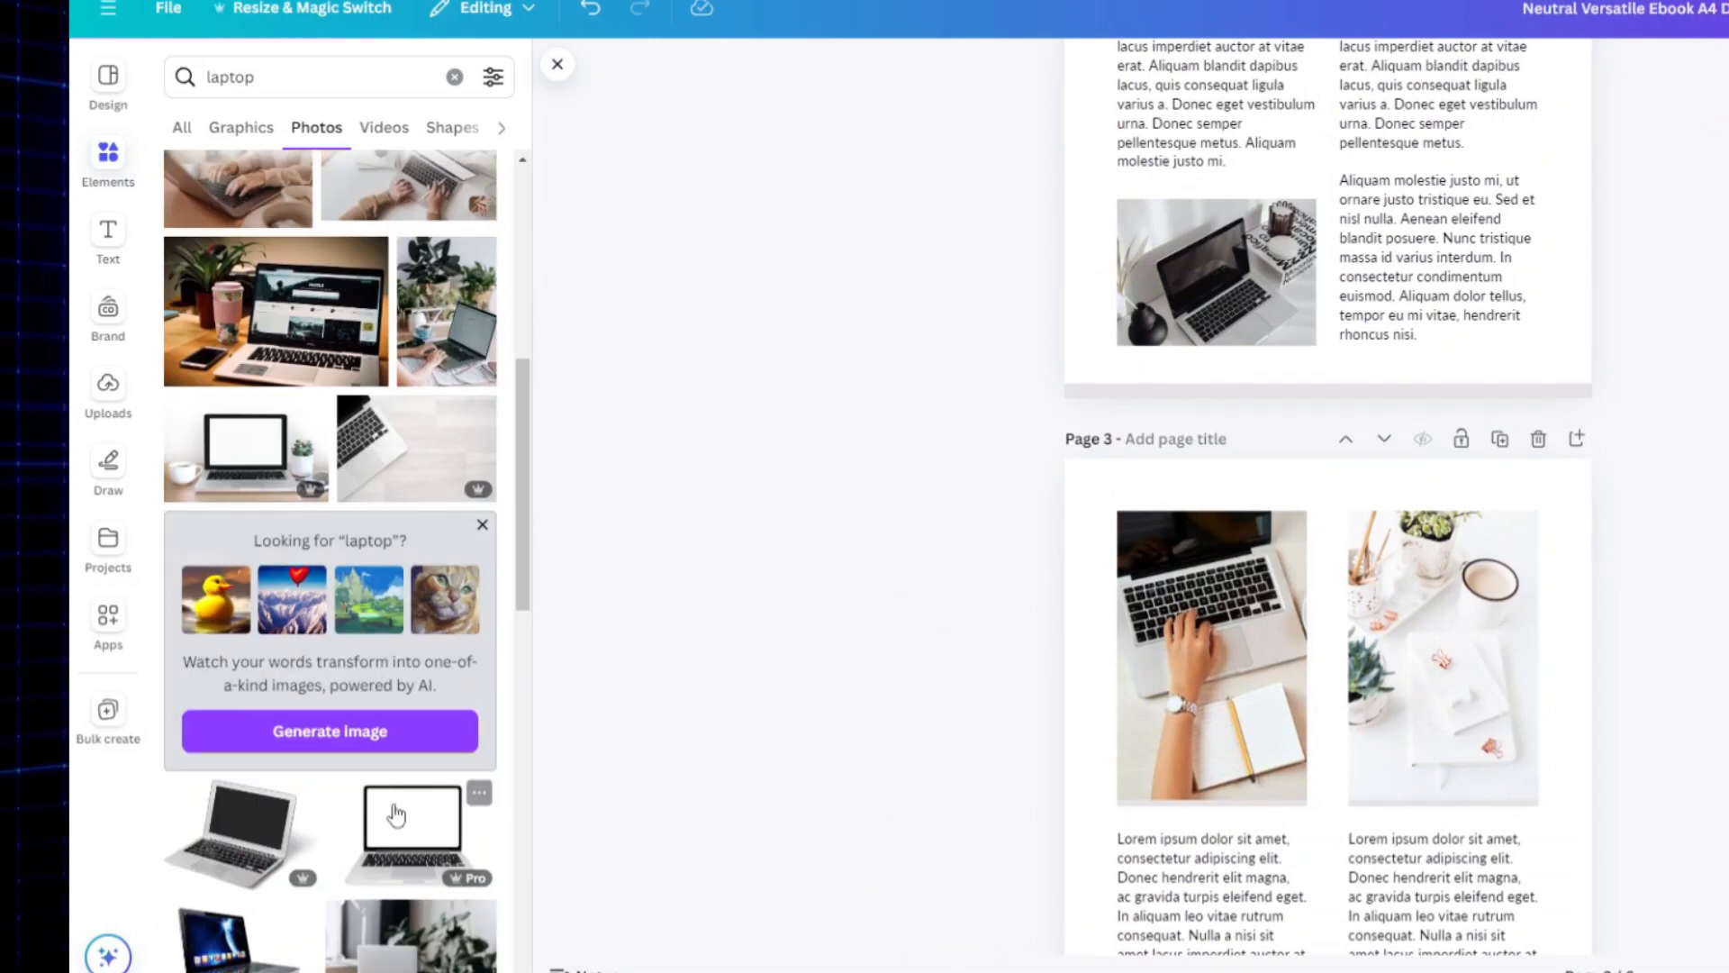
left_click(239, 644)
left_click_drag(1418, 780, 1470, 662)
left_click(1640, 721)
Step: Delete page 3's second text column and widen the first one to span both photos
scroll(1640, 722, "down", 4)
scroll(1230, 466, "up", 1)
left_click(1232, 540)
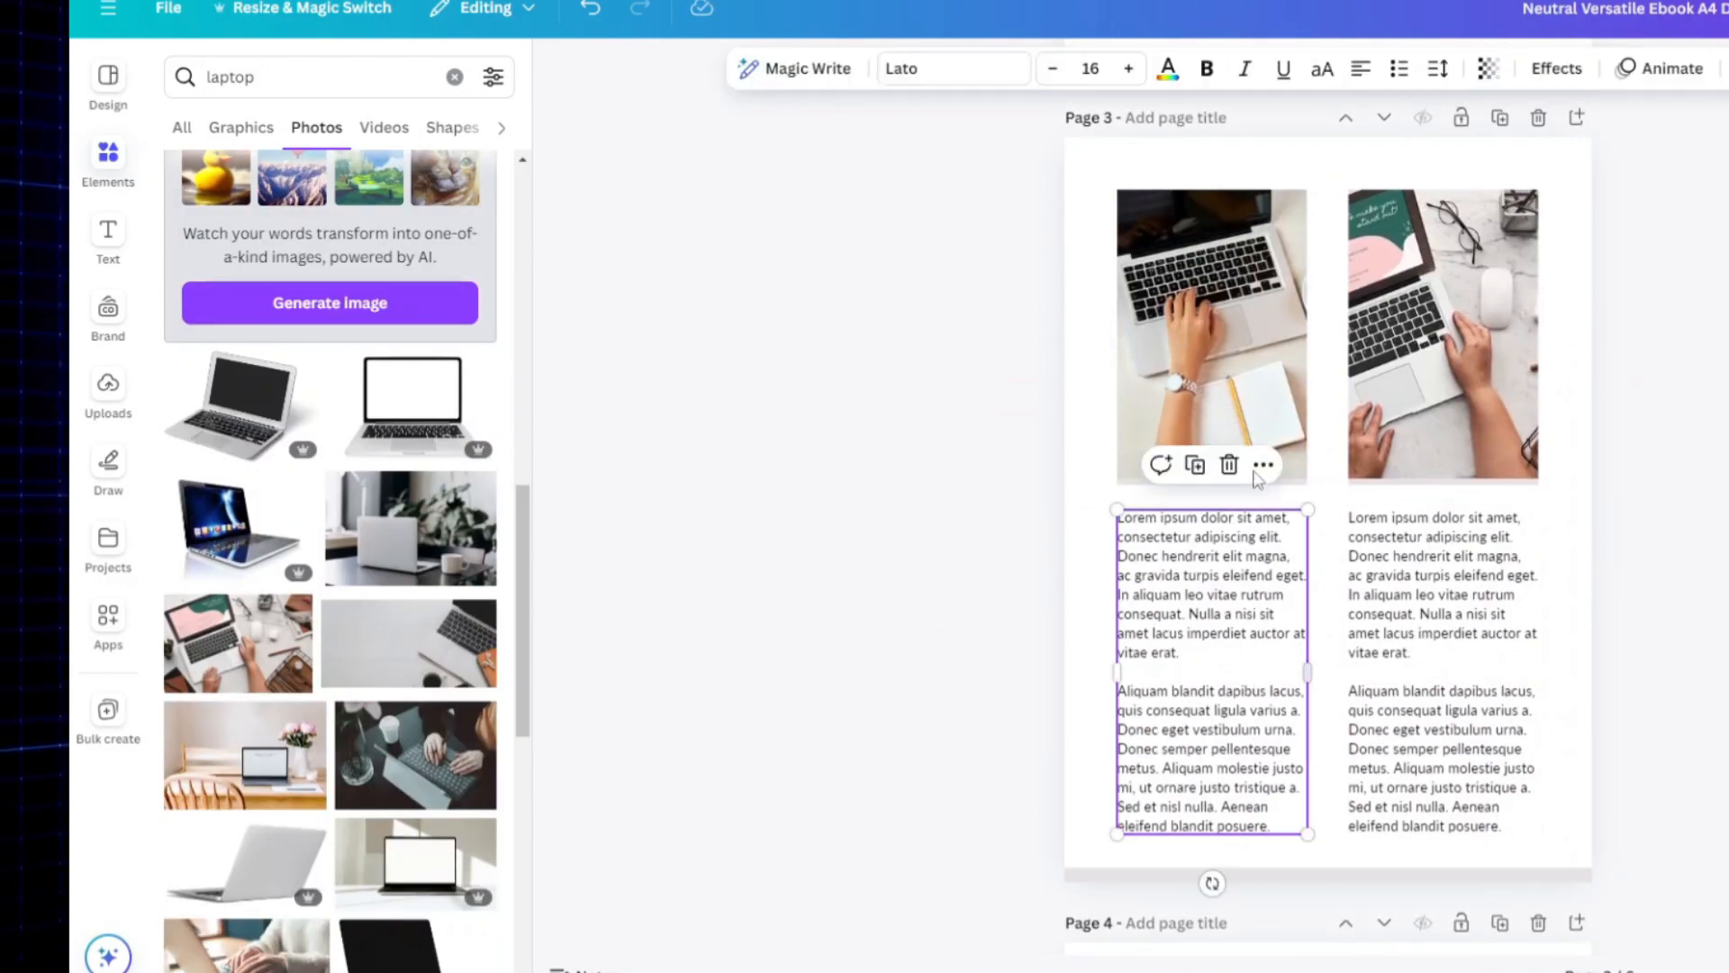
left_click(1432, 612)
key("Delete")
left_click(1222, 610)
left_click_drag(1308, 672, 1550, 667)
Step: Duplicate the wide text block on page 3, trim the copy to its first paragraph, and align it below the original
left_click(1315, 463)
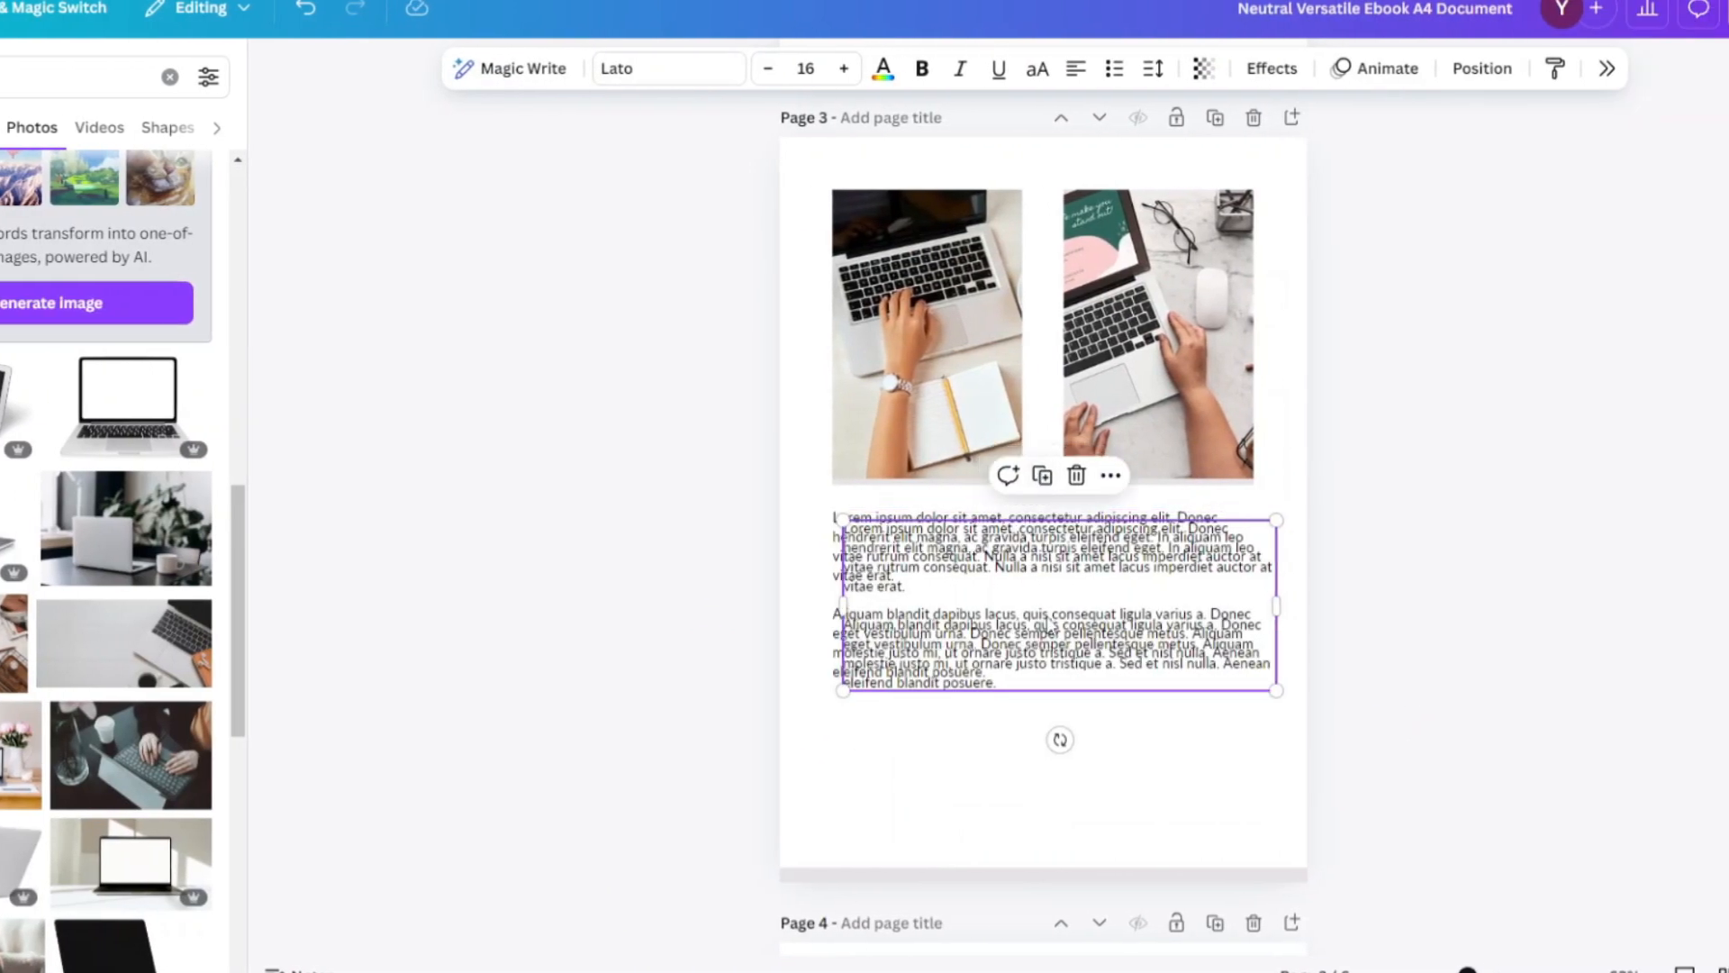
left_click_drag(1301, 683, 1272, 859)
left_click_drag(990, 866, 873, 786)
key("BackSpace")
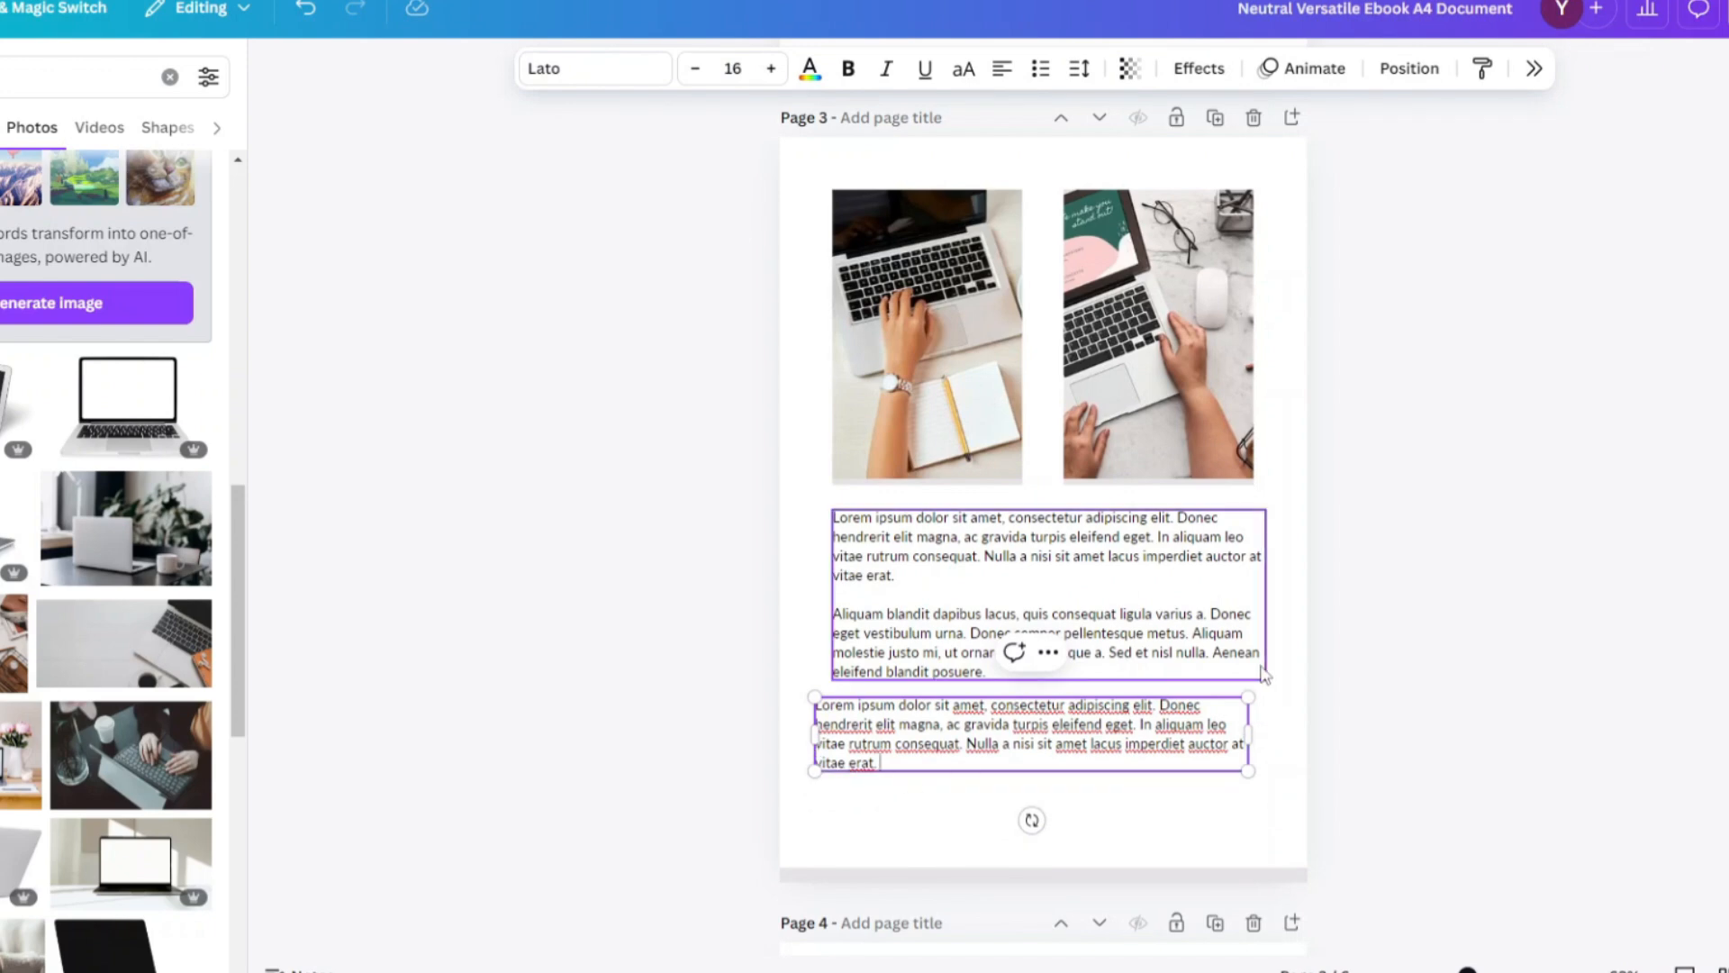
left_click_drag(1072, 747, 1089, 772)
left_click(1459, 667)
Step: Delete the notebook-and-laptop photo on page 3 together with the gray bar beneath it
scroll(874, 594, "down", 7)
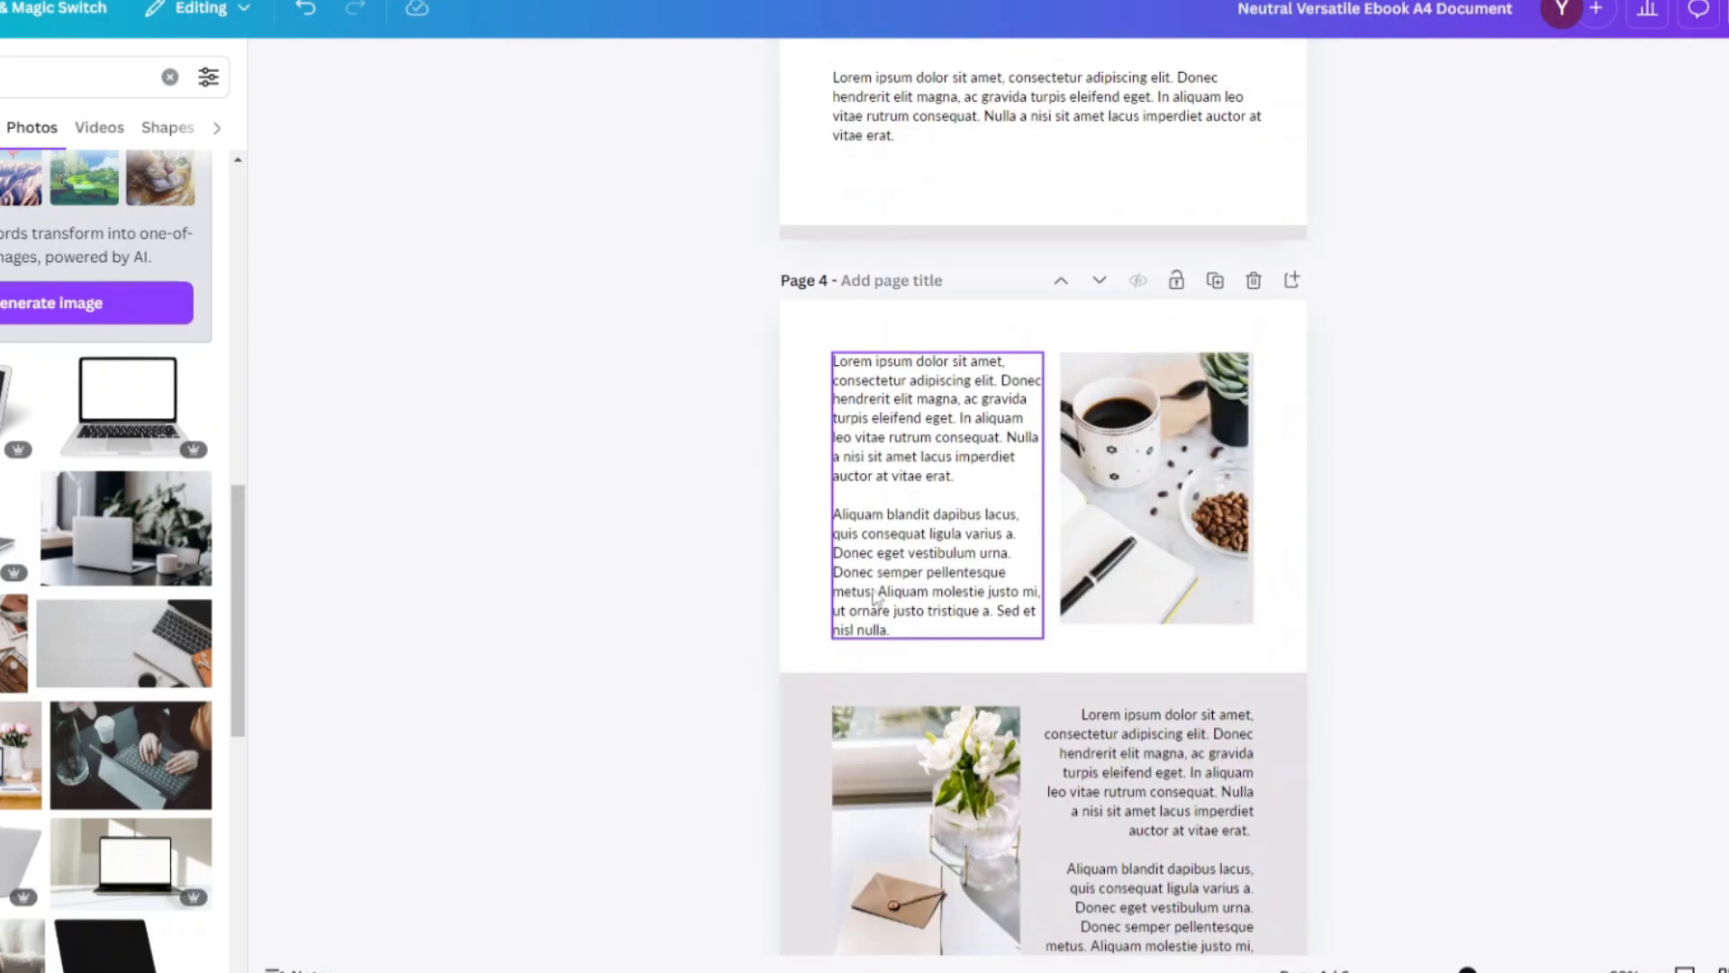
scroll(875, 596, "up", 7)
left_click(955, 549)
left_click(945, 360)
left_click(954, 458)
left_click(942, 684)
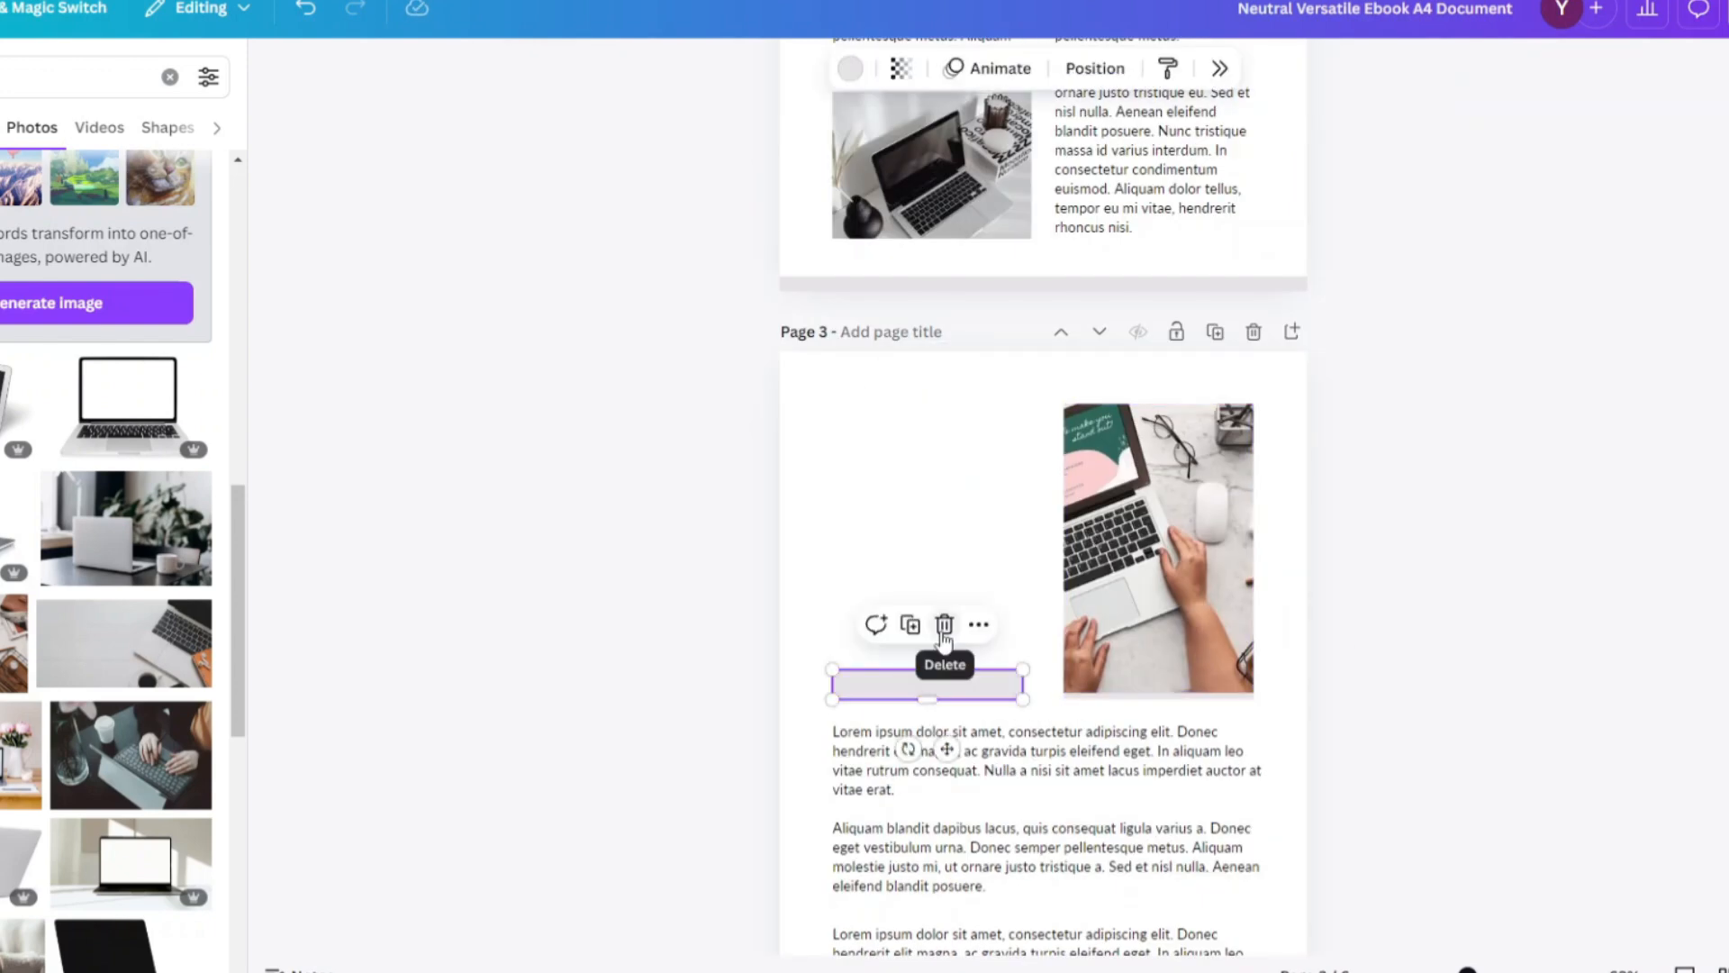
left_click(944, 631)
Step: Stretch the remaining laptop photo on page 3 to the full width of the text block
left_click(1116, 551)
left_click_drag(1063, 548, 832, 547)
left_click_drag(1254, 559, 1266, 559)
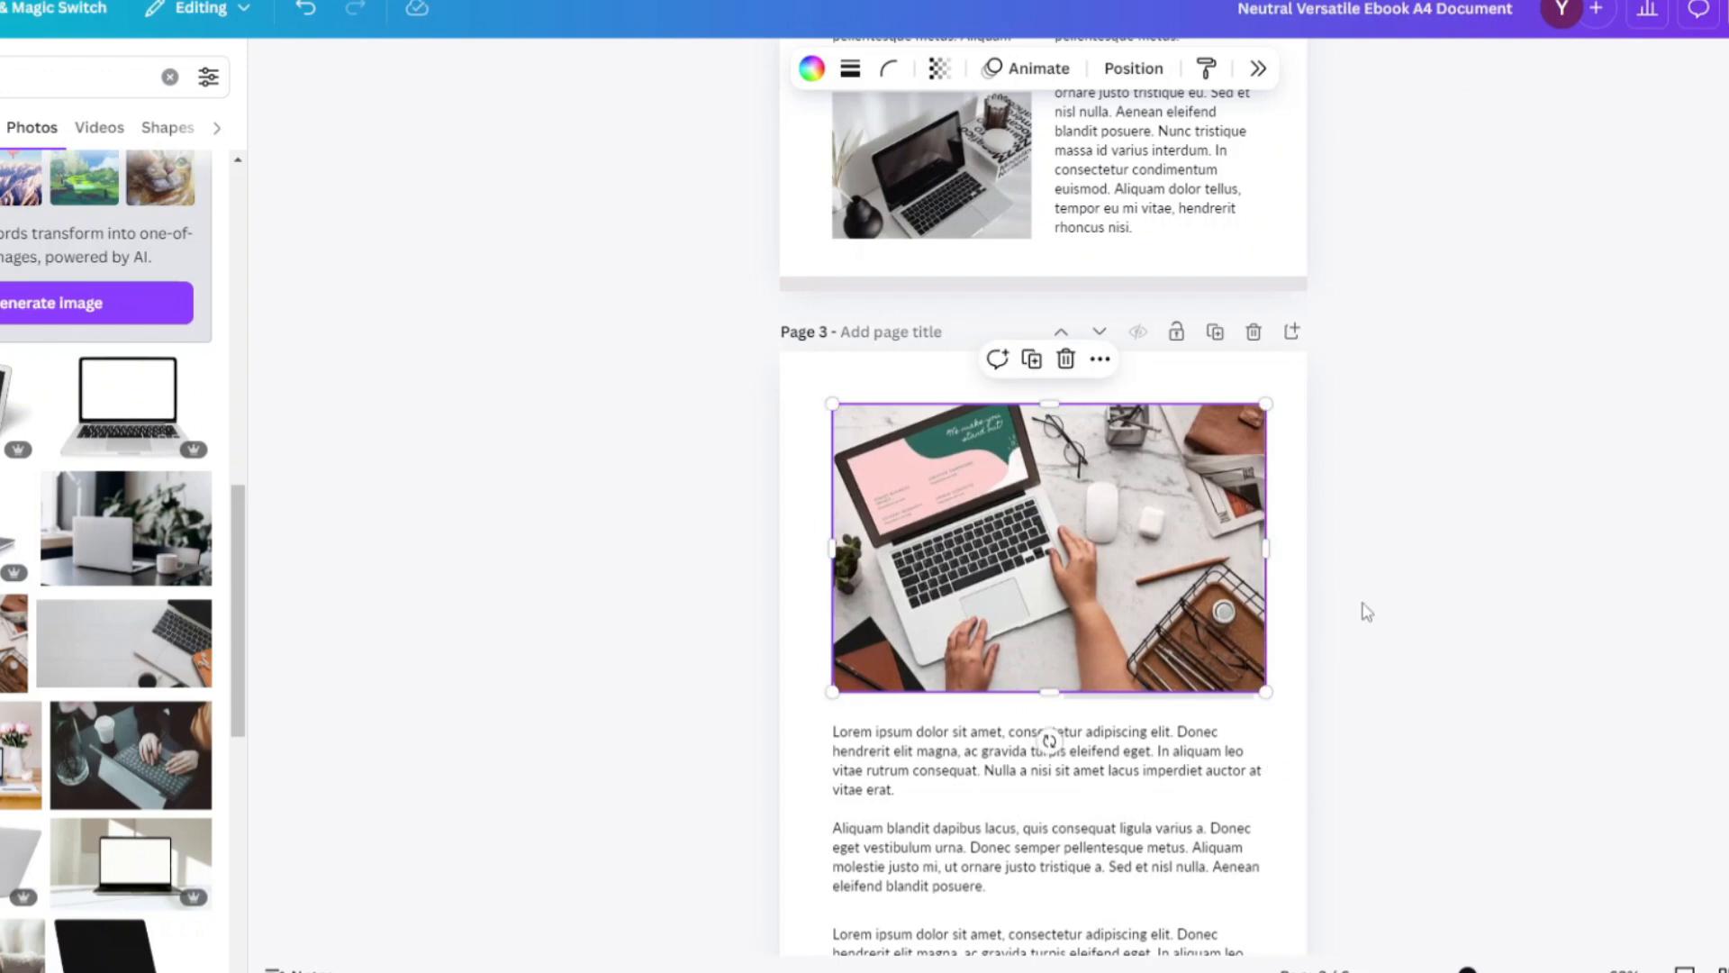
left_click(1363, 610)
scroll(1327, 493, "down", 2)
scroll(1594, 646, "up", 2)
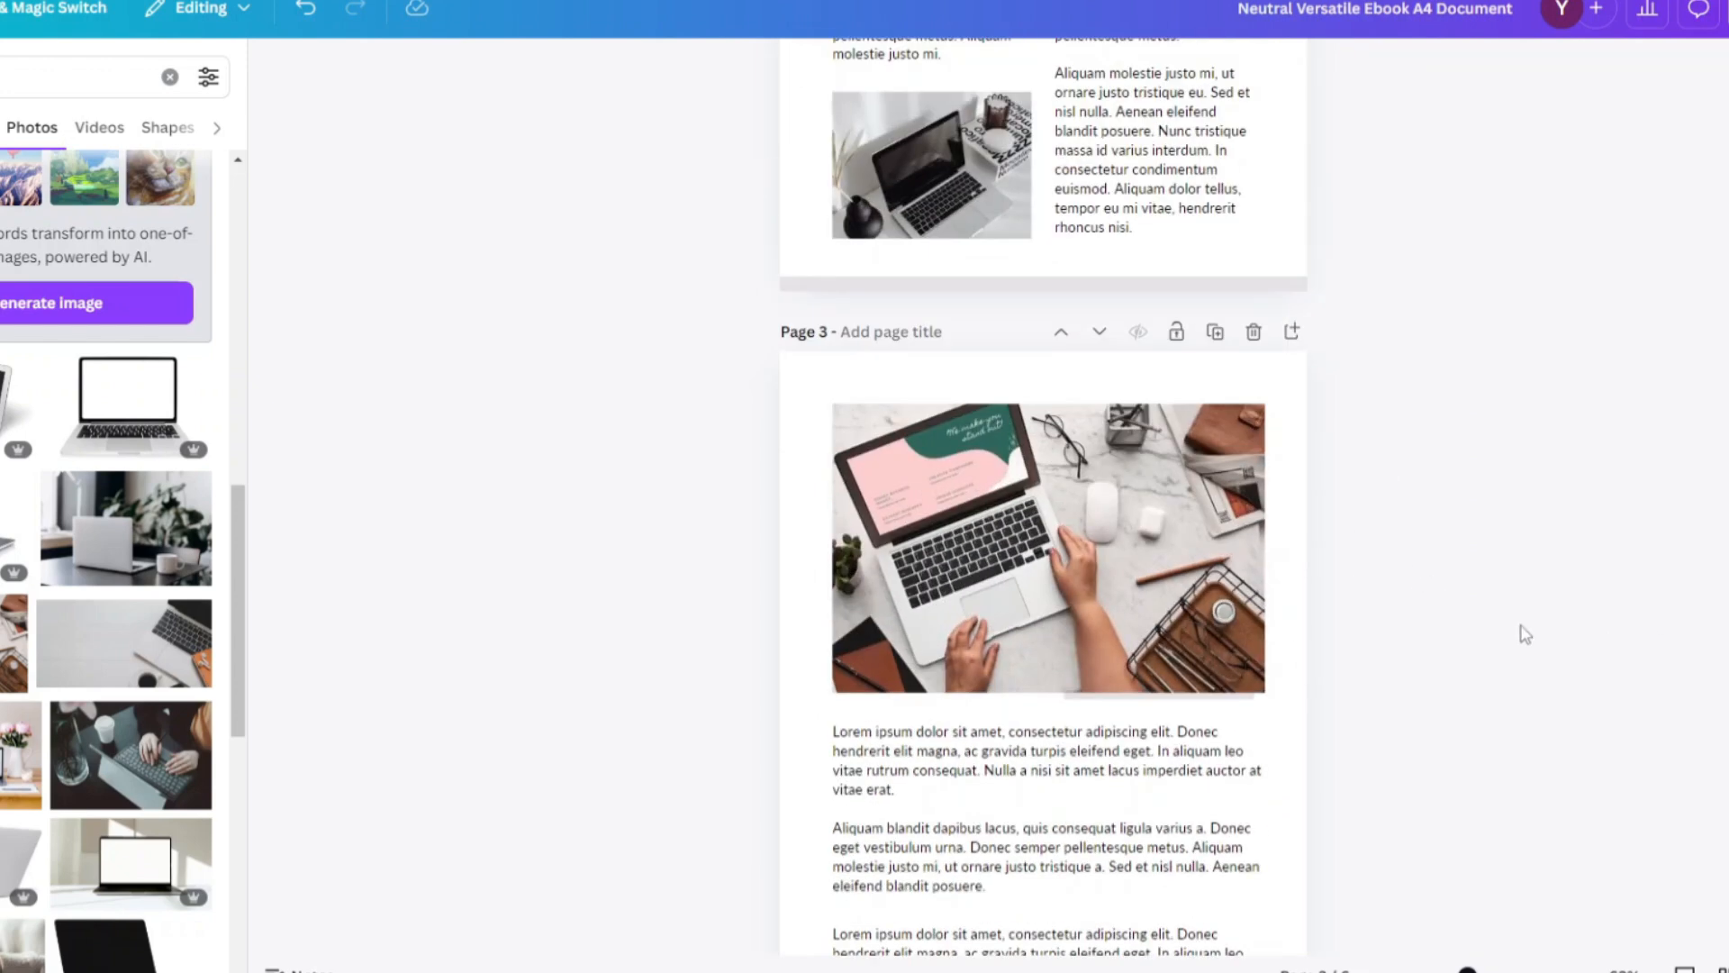
Step: Change the body text font on page 3 to Roboto and replace Lato with it throughout the document
scroll(1455, 571, "down", 2)
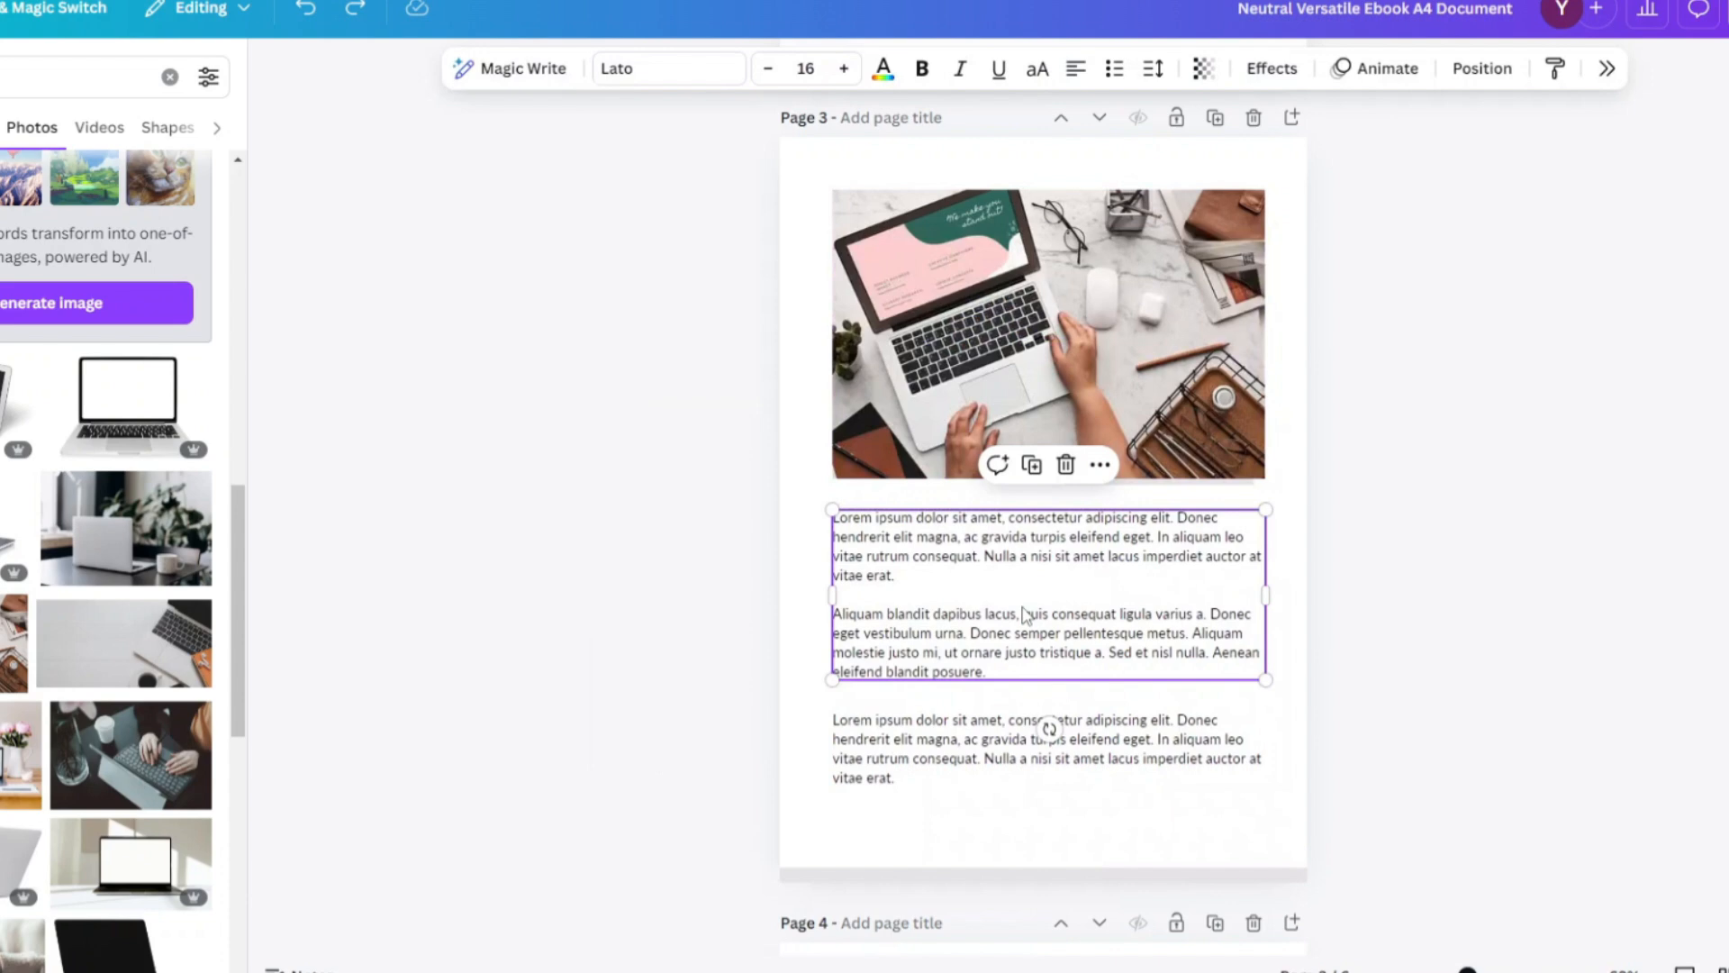
left_click(1466, 378)
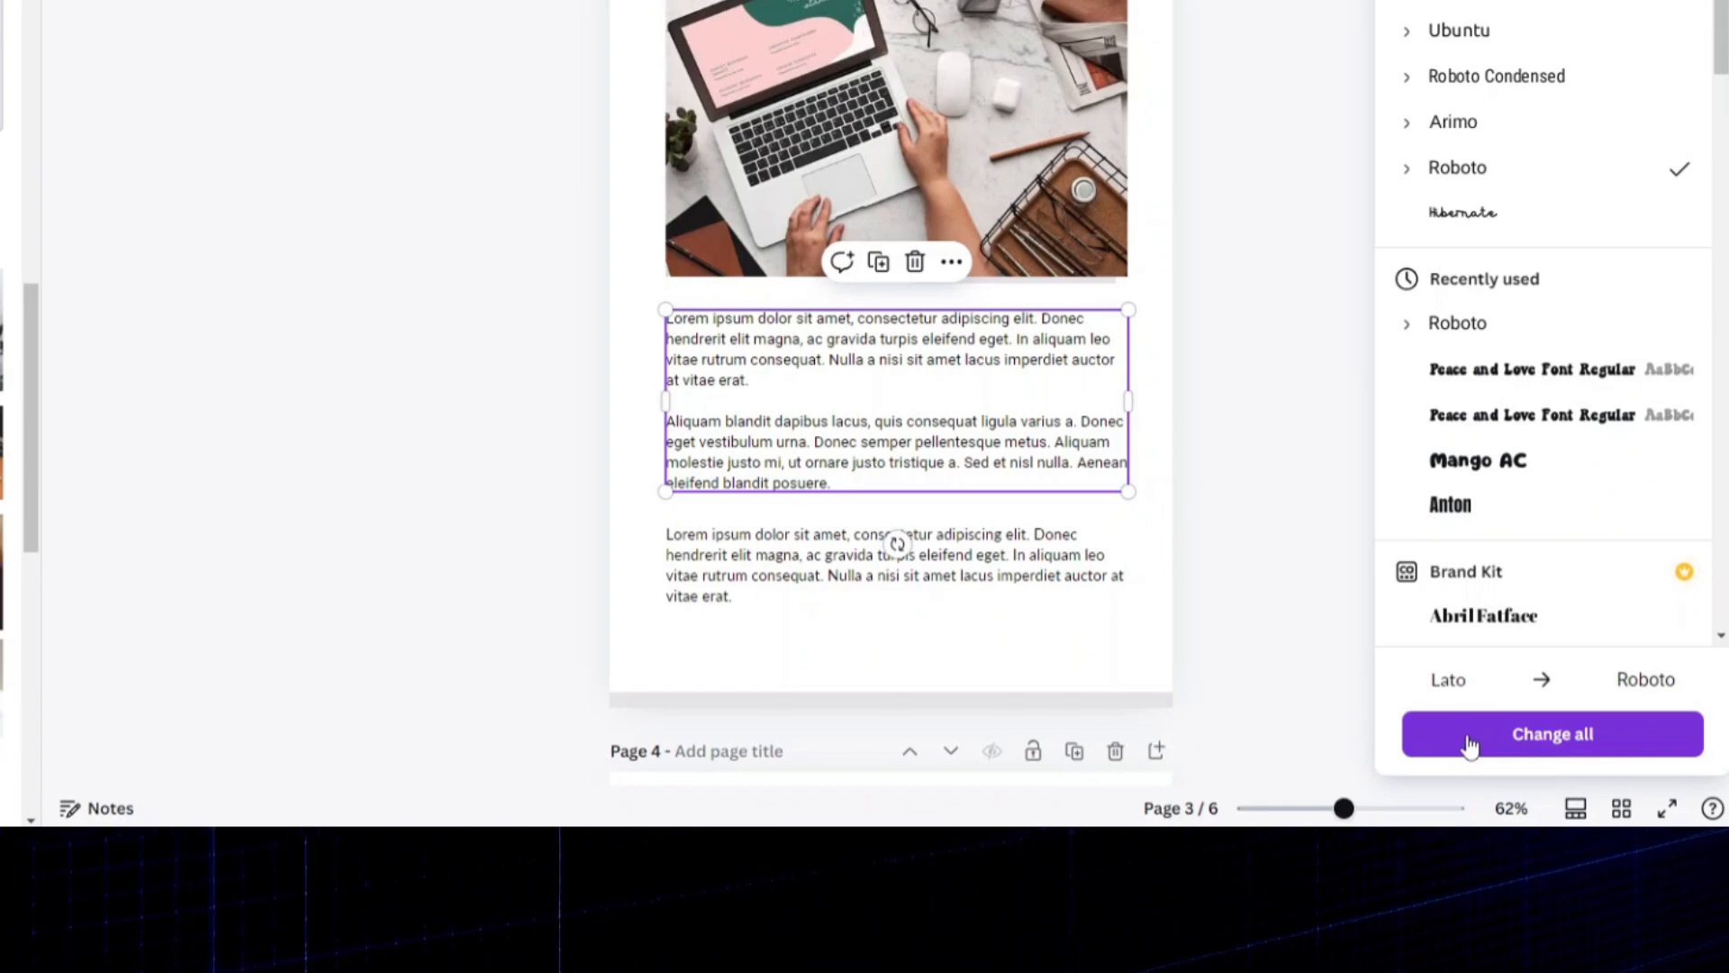
left_click(1477, 739)
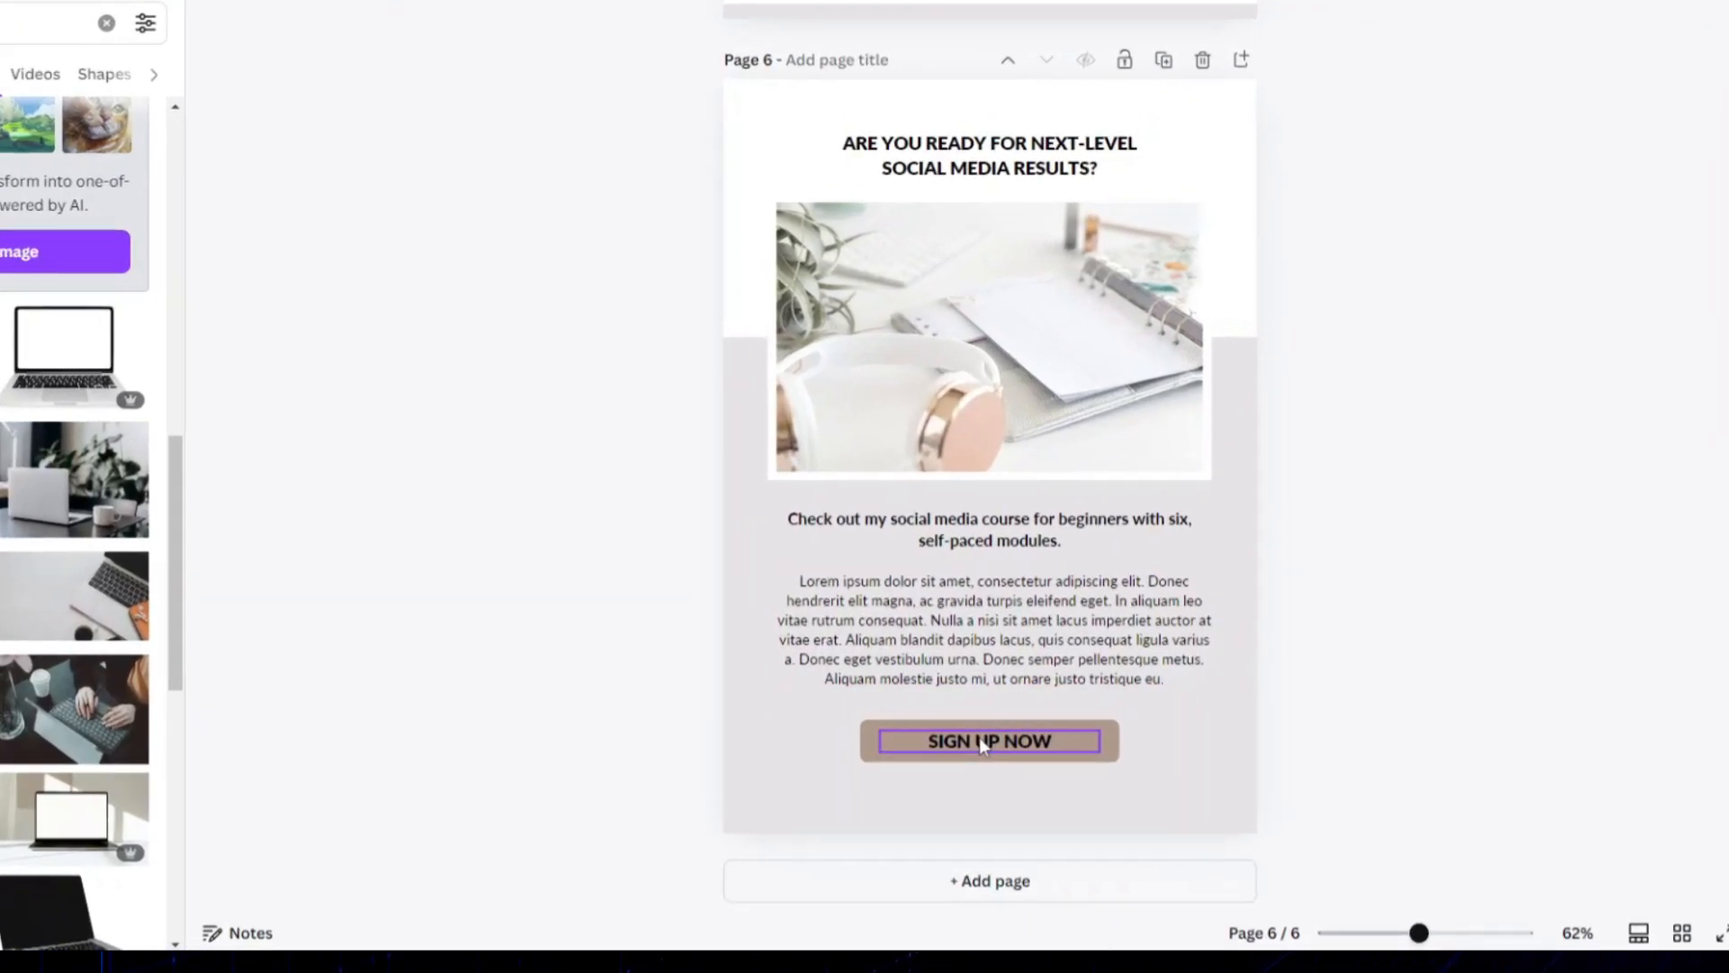
Step: Add the copied Canva design URL as a link to the "SIGN UP NOW" text on page 6
left_click(1009, 751)
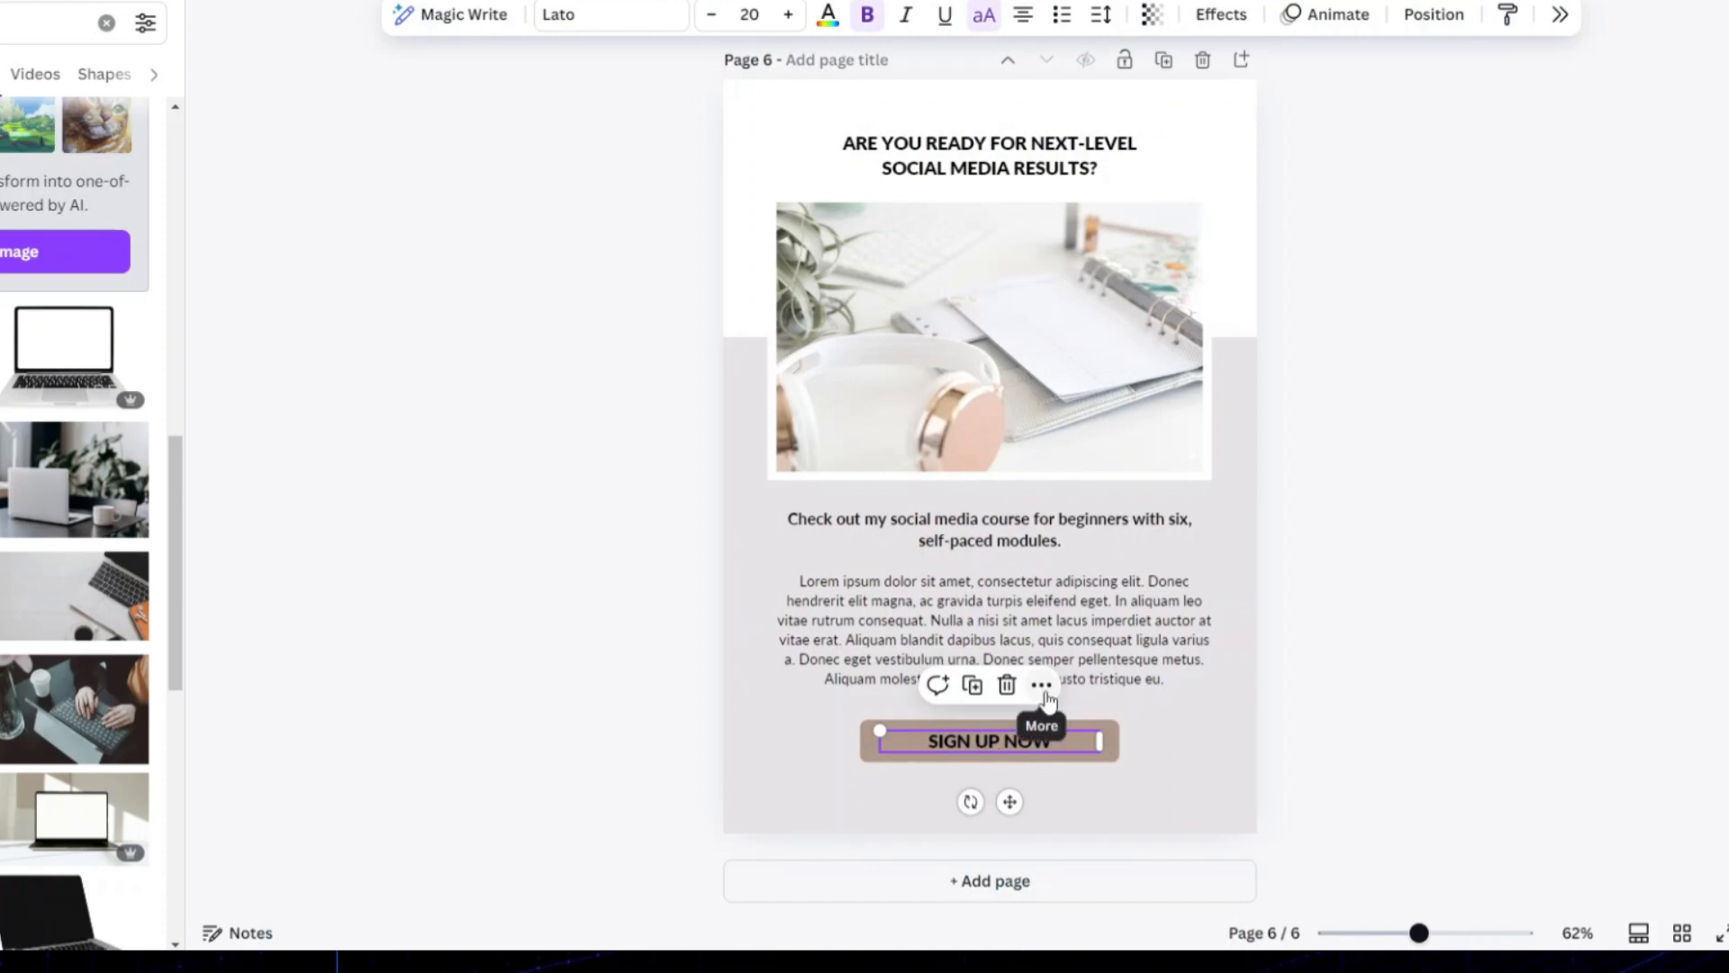
left_click(1042, 686)
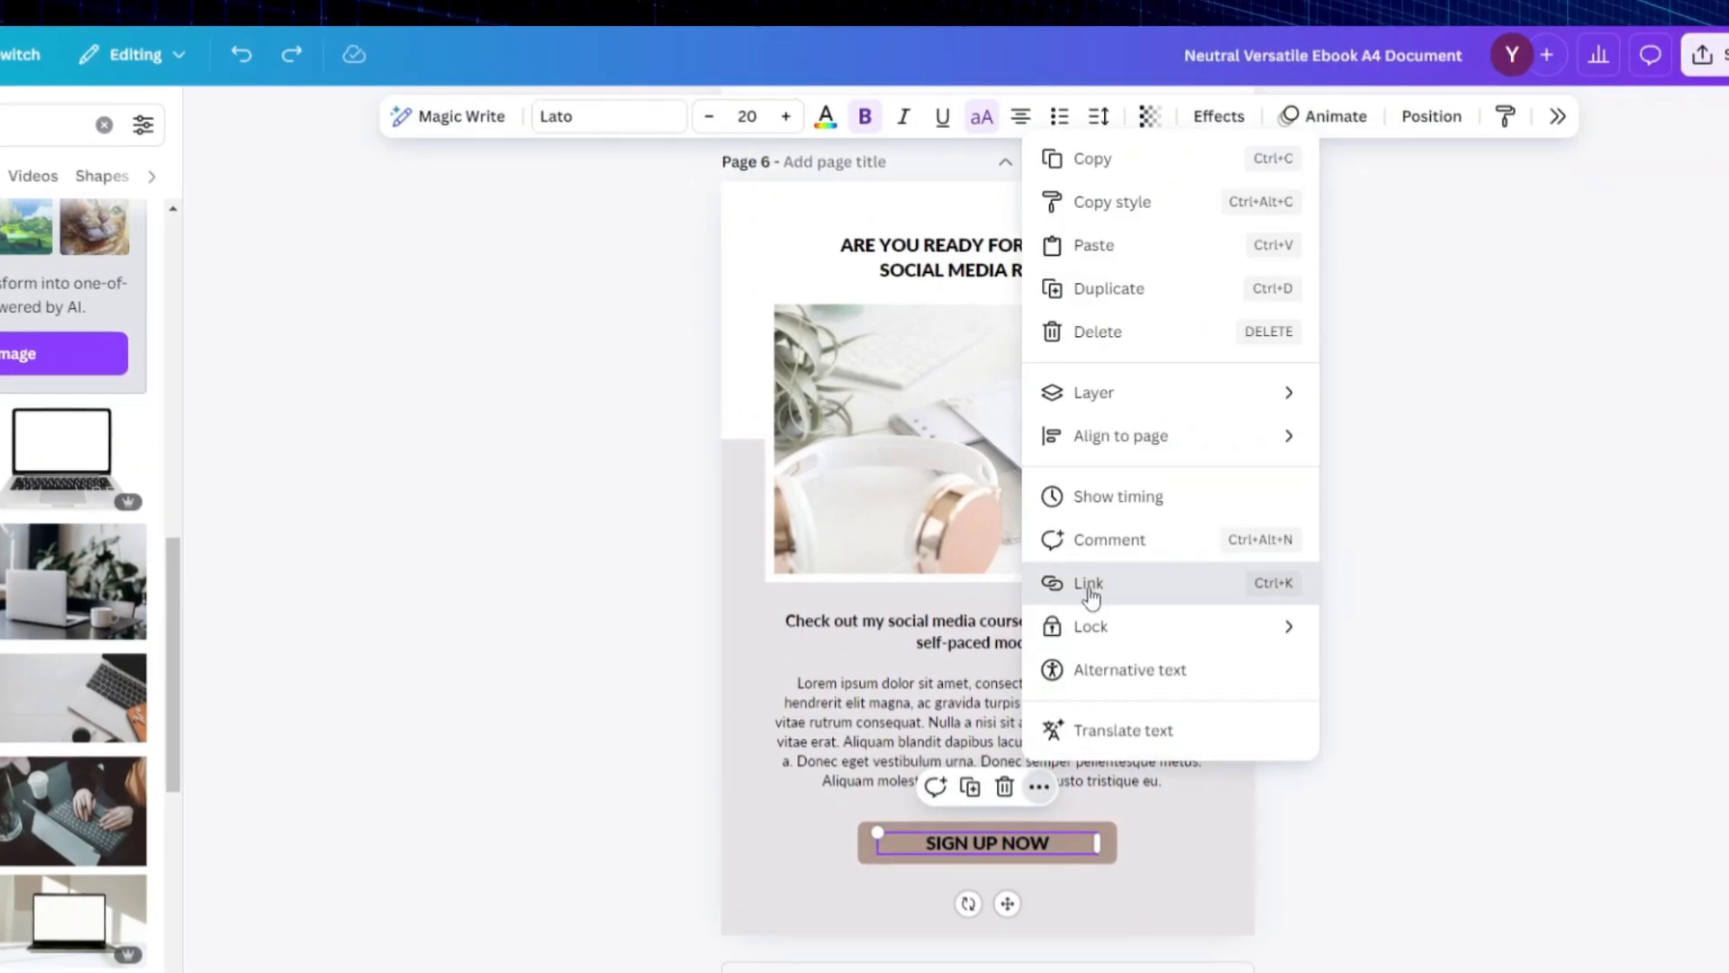
left_click(1089, 585)
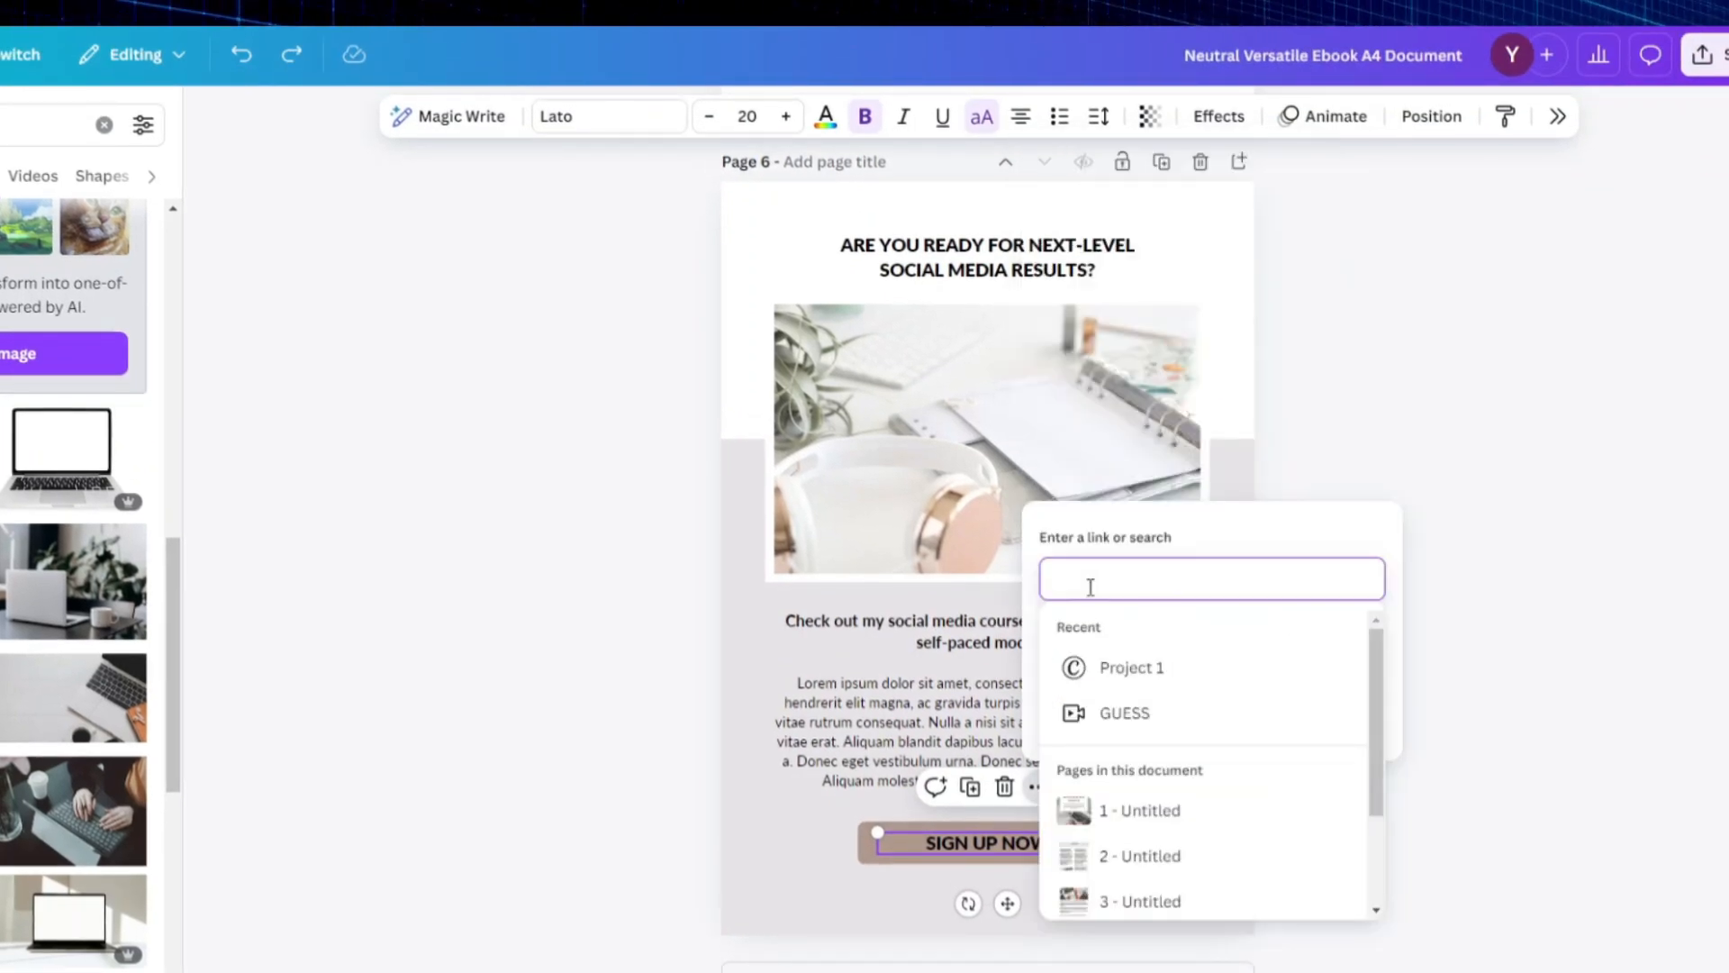
key("ctrl+v")
left_click(1344, 717)
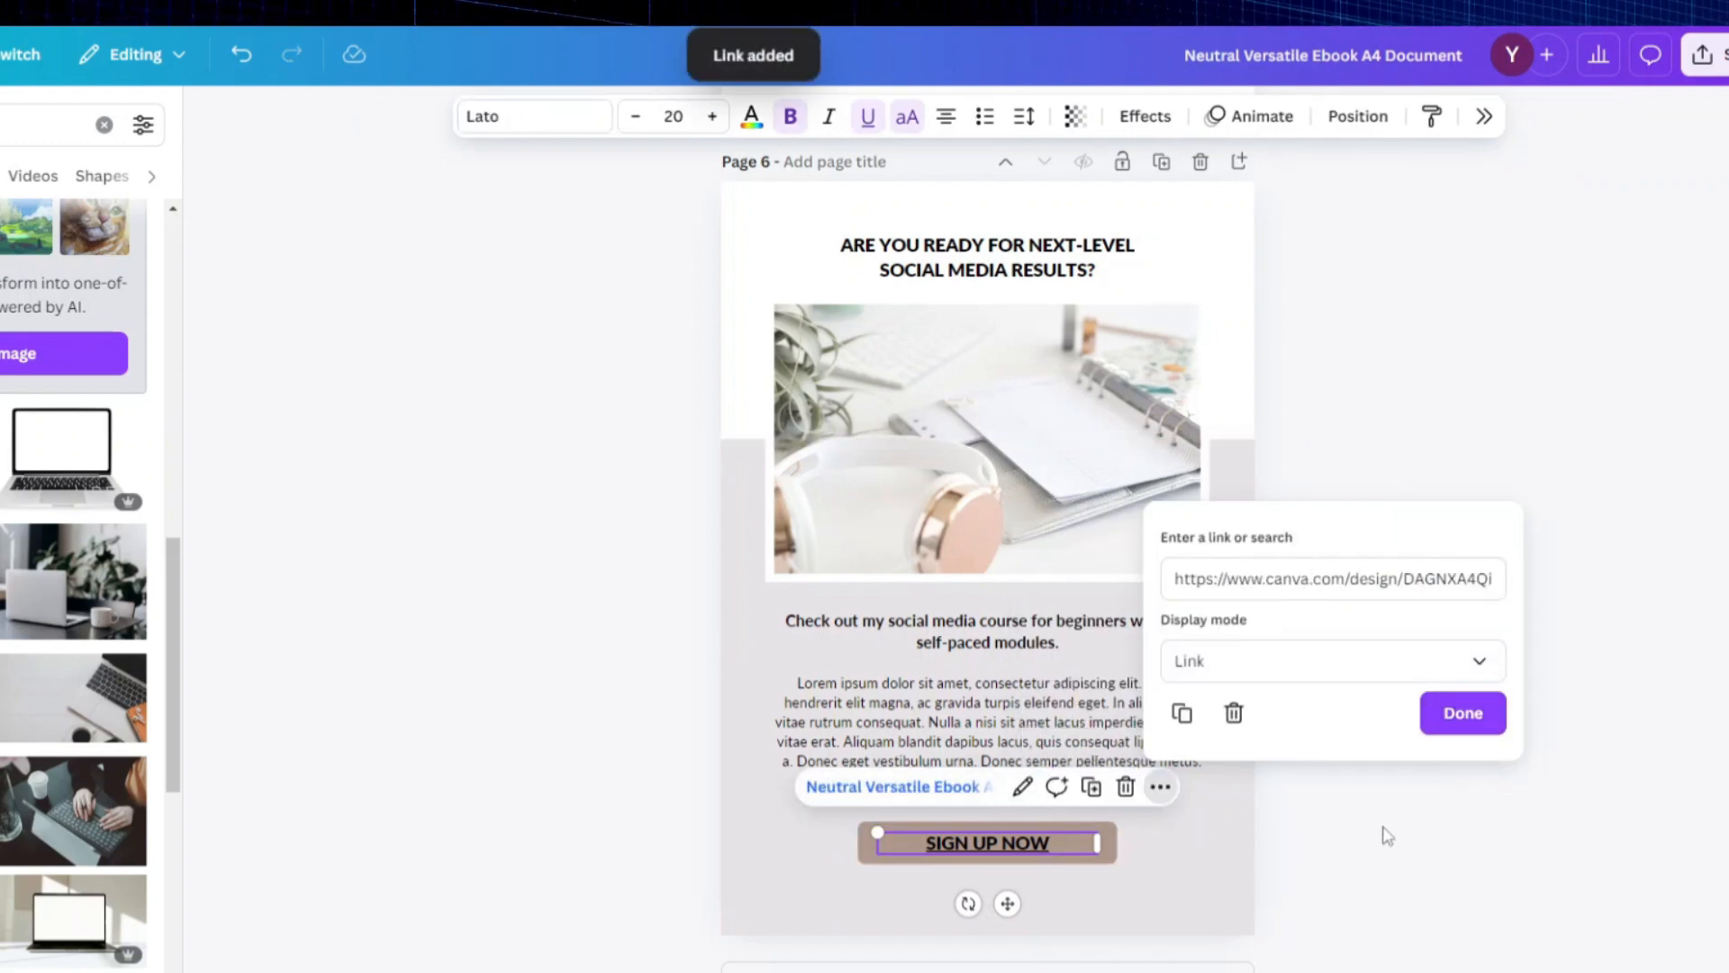
left_click(1383, 894)
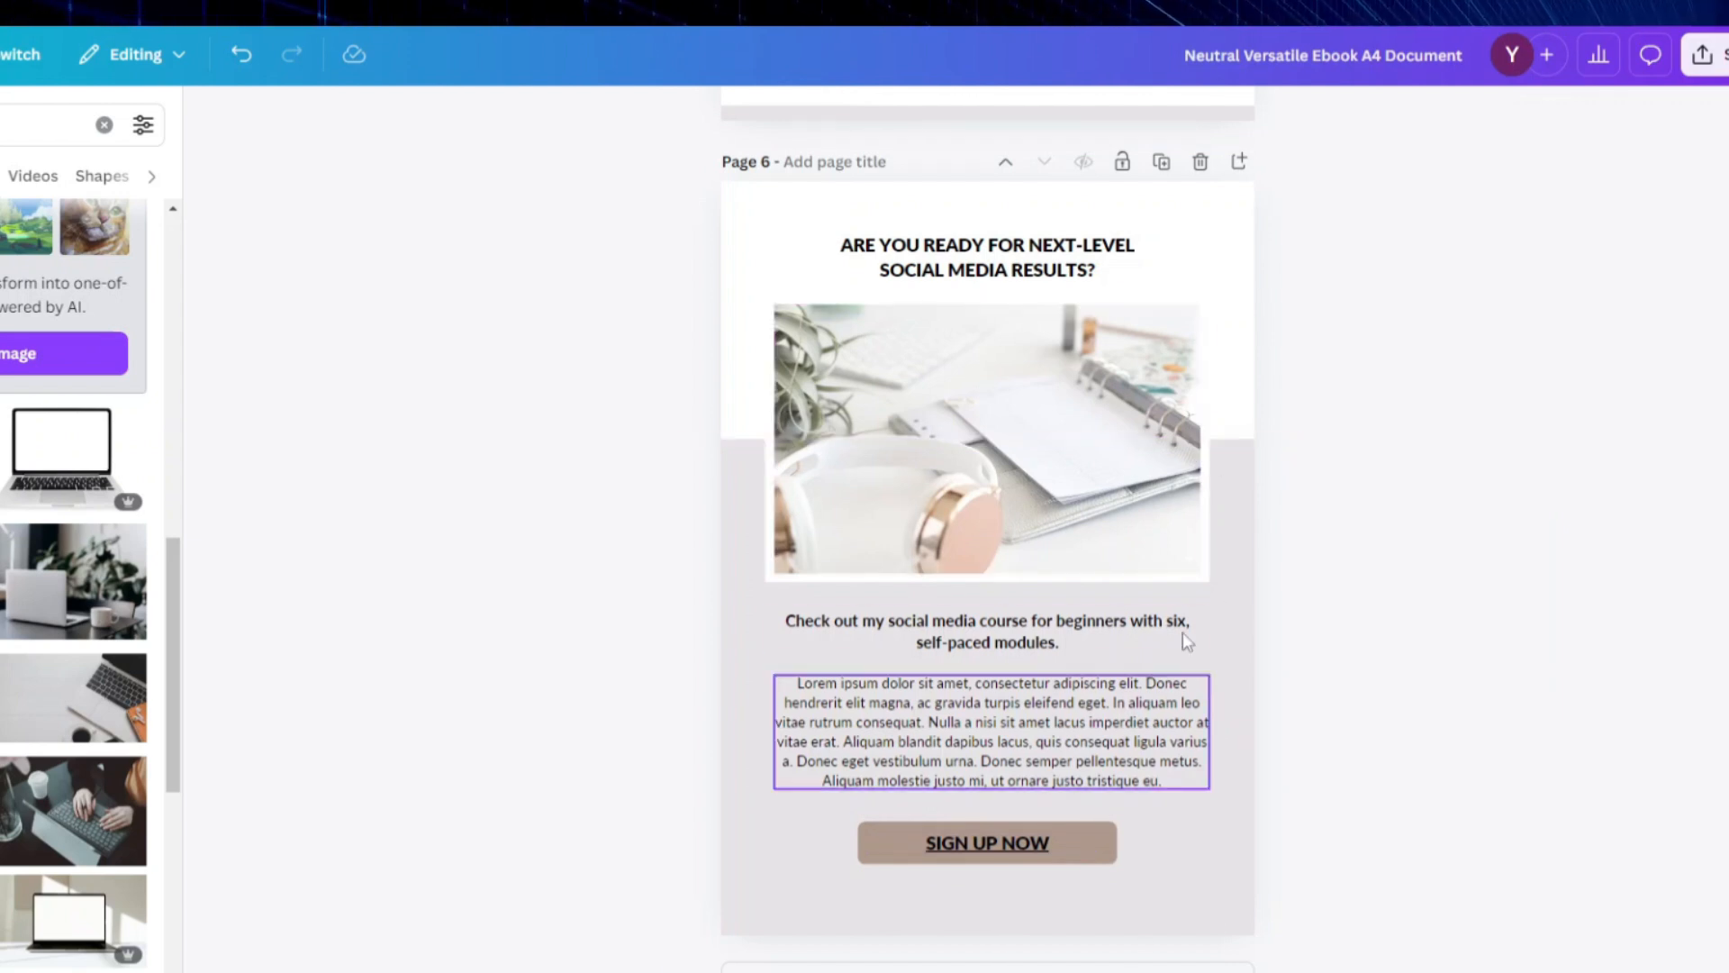
Step: Download all pages of the ebook as a PDF and look through the exported pages
left_click(1709, 54)
left_click(1639, 606)
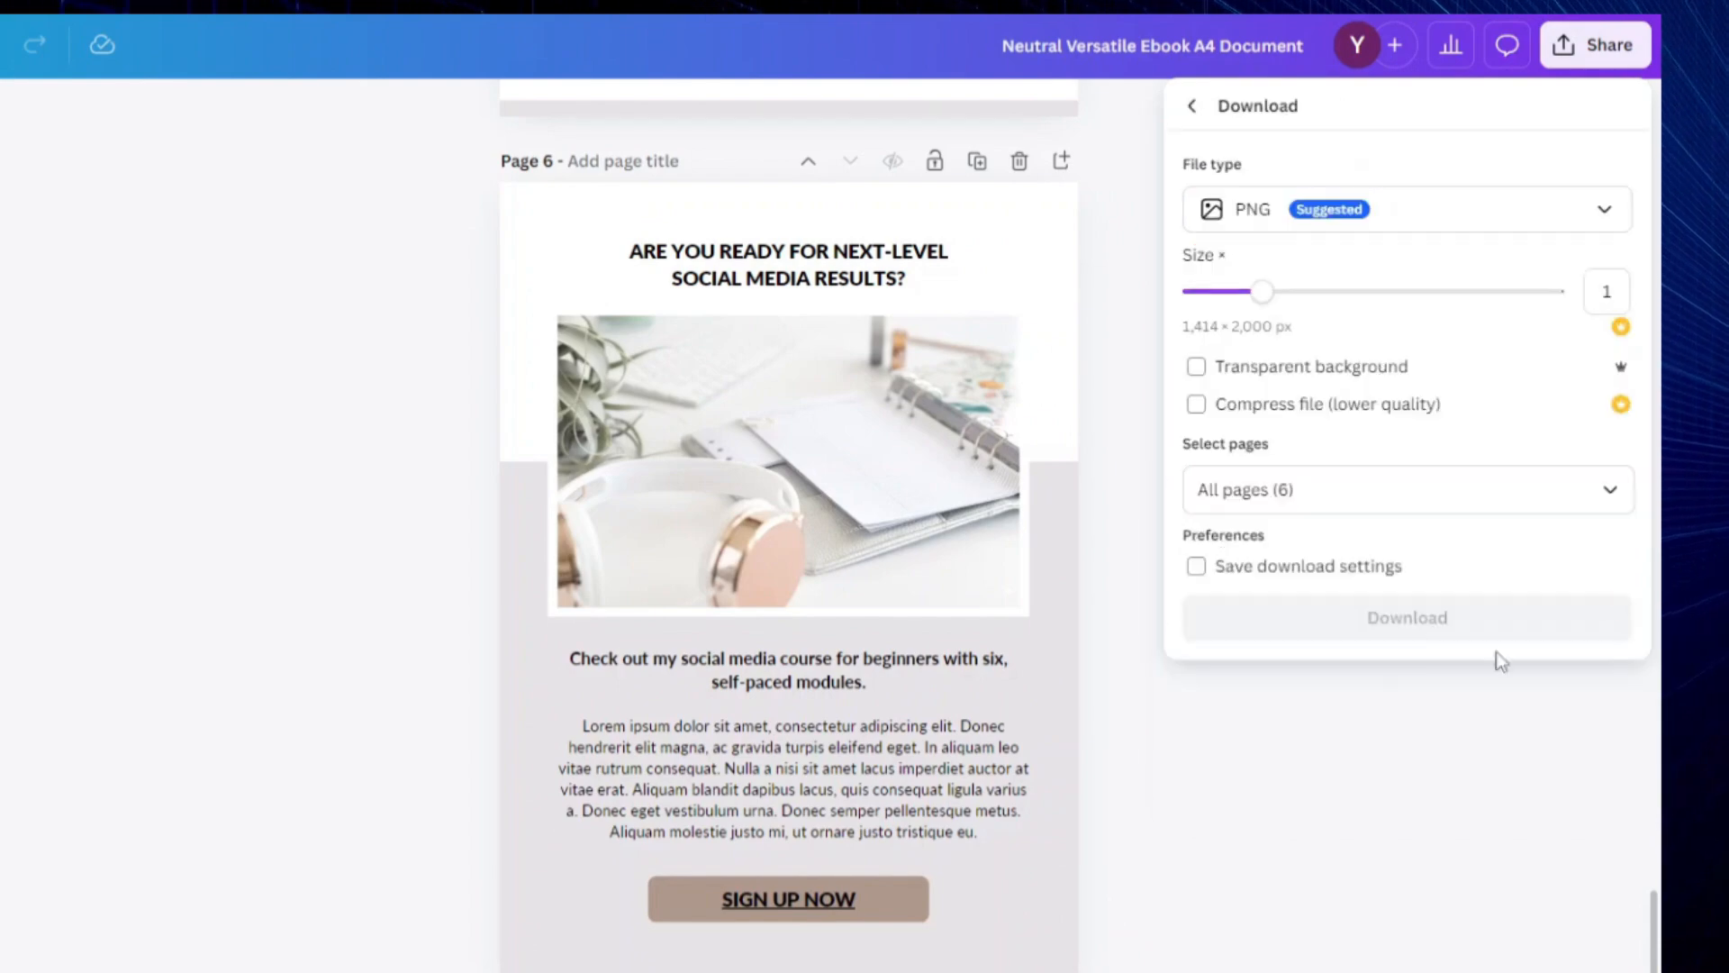
left_click(1405, 209)
left_click(1324, 501)
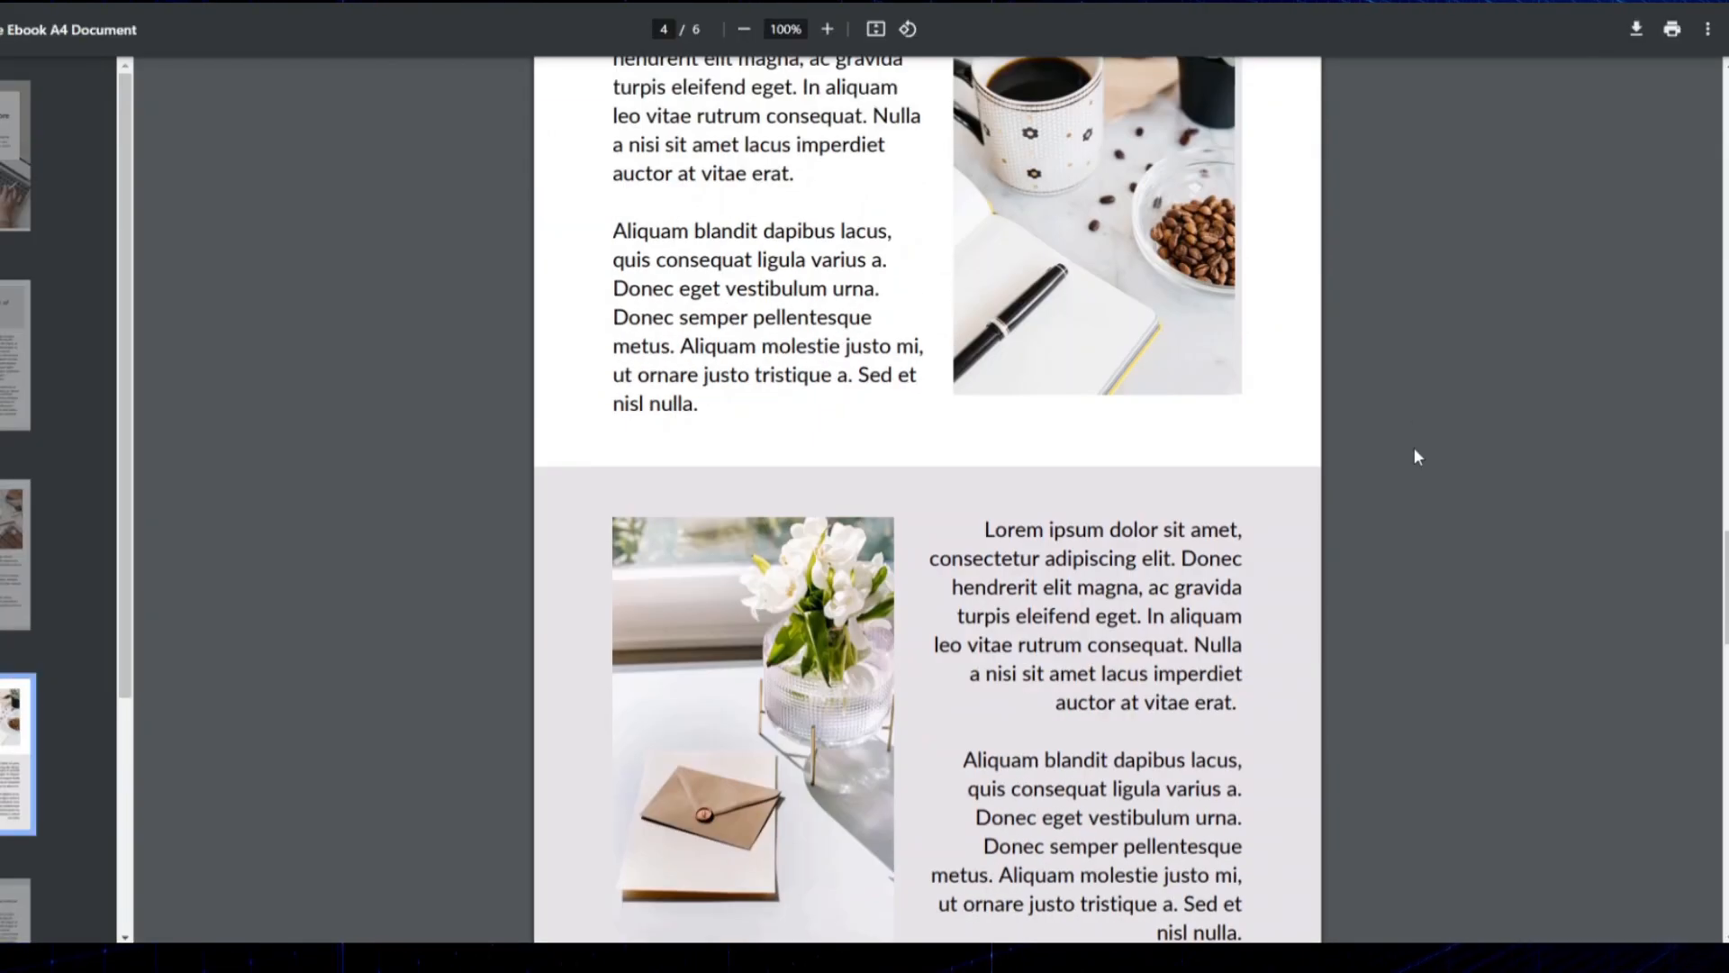
scroll(1414, 446, "down", 10)
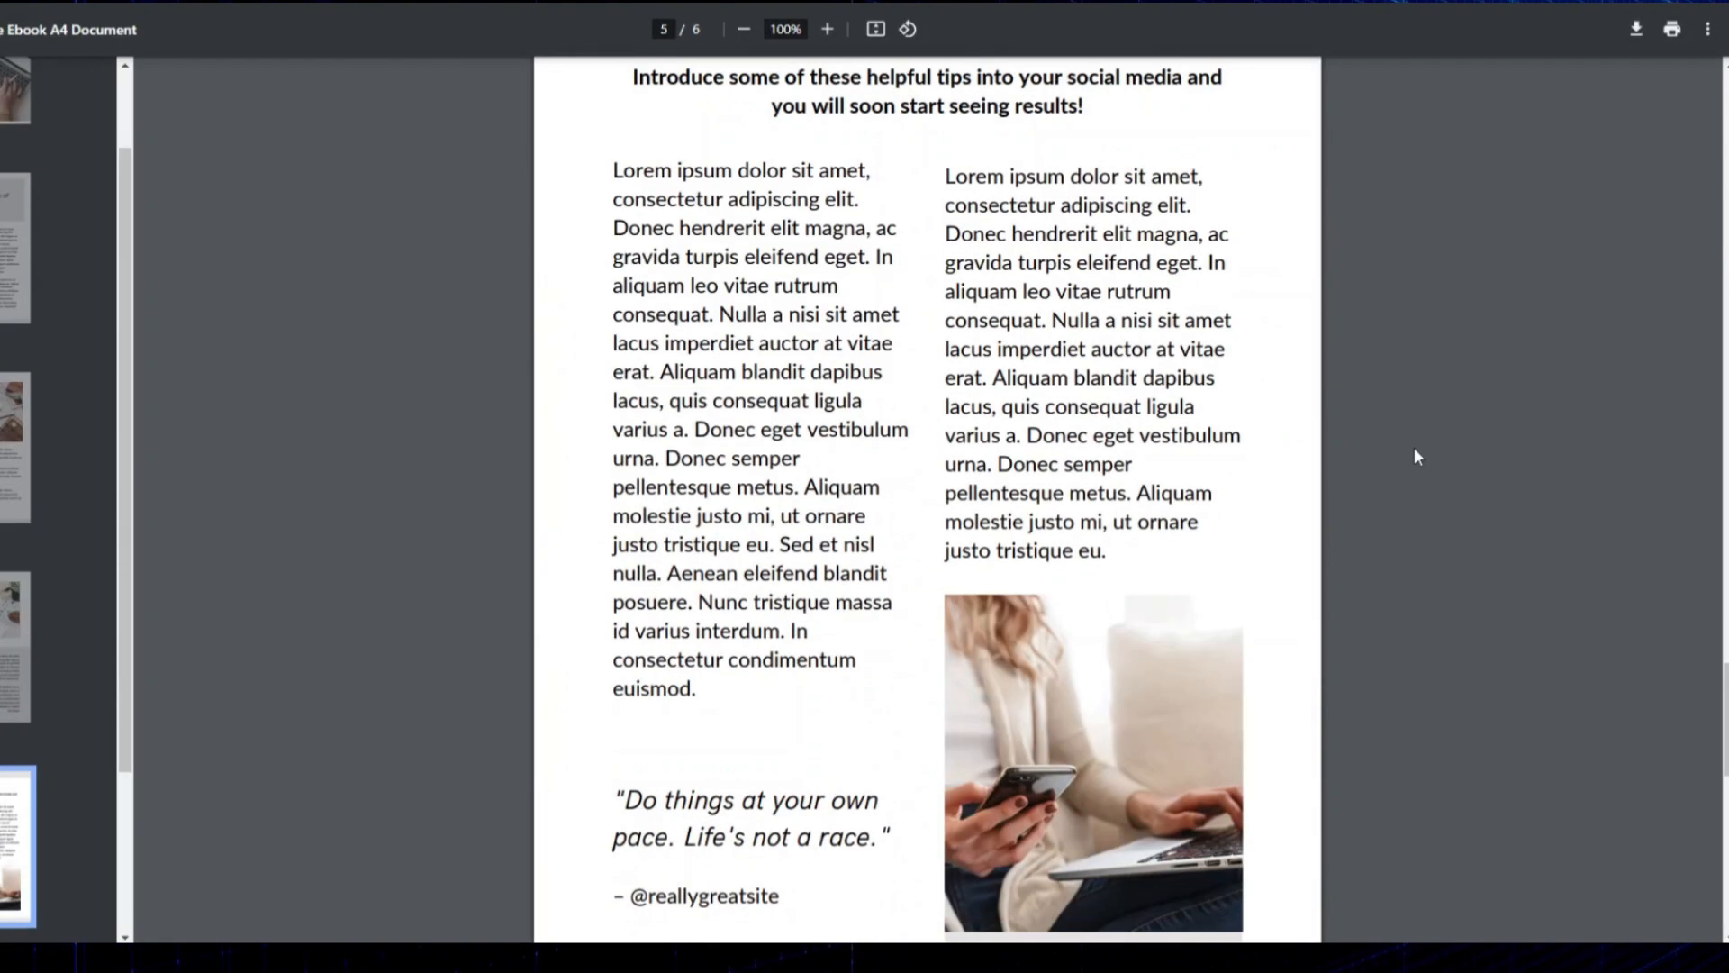
scroll(1413, 446, "down", 13)
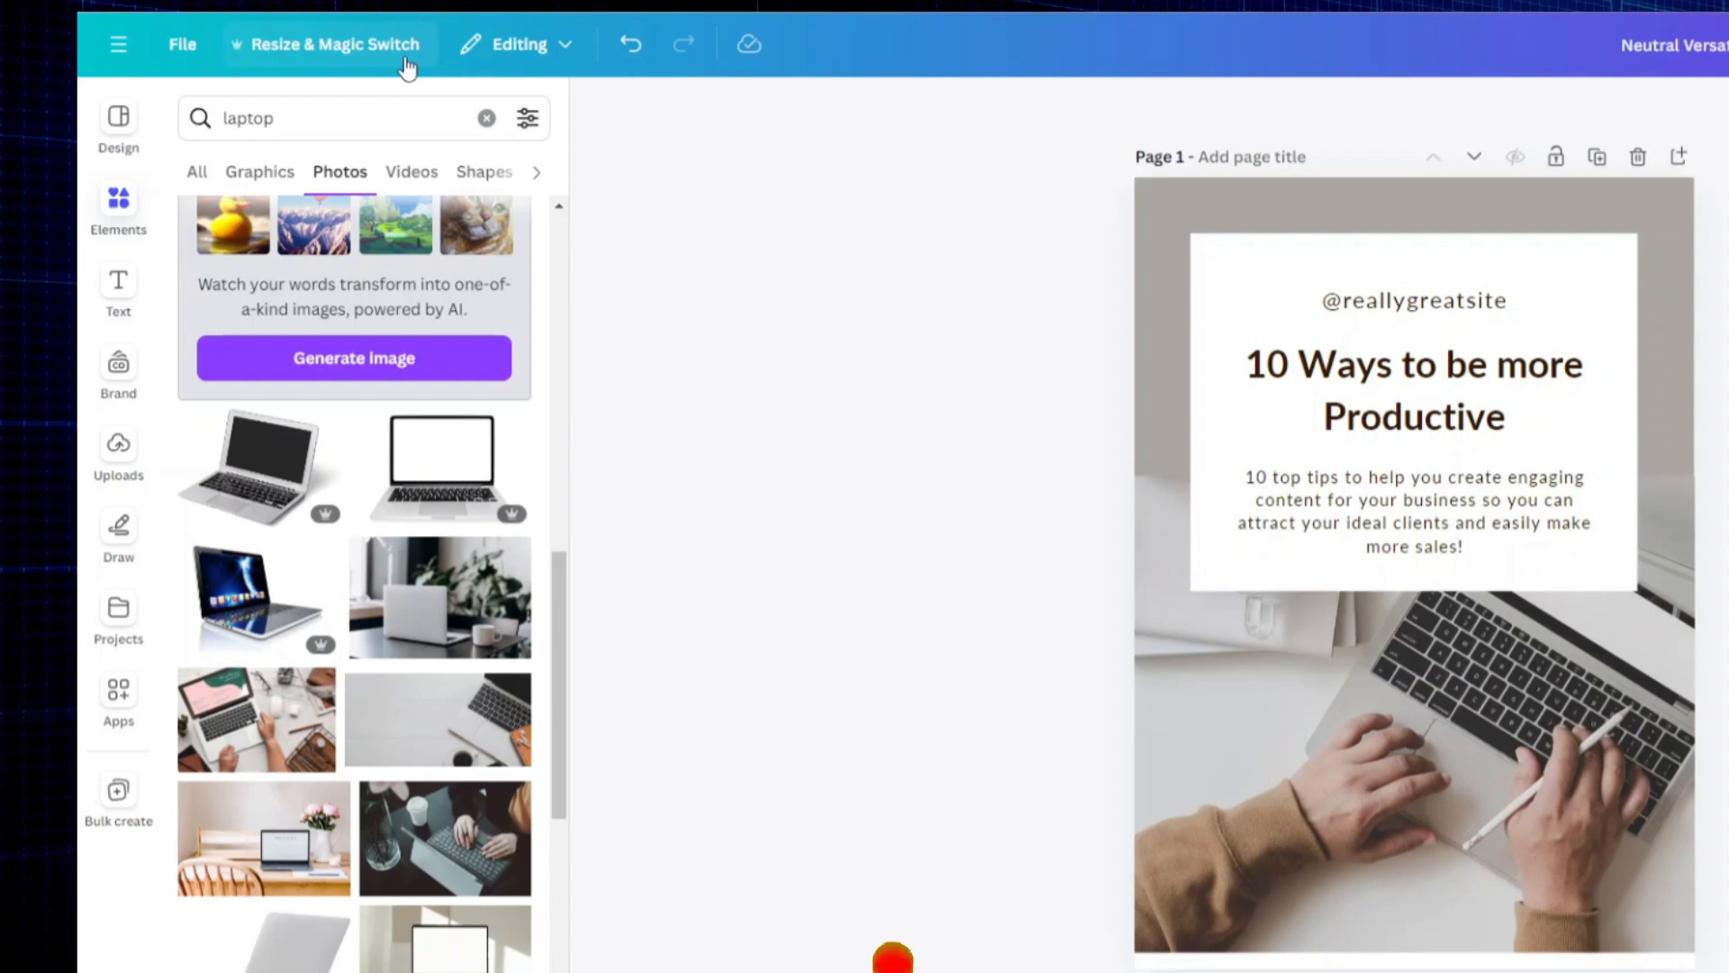
Step: Start resizing the ebook to a custom size with the units in inches
left_click(324, 52)
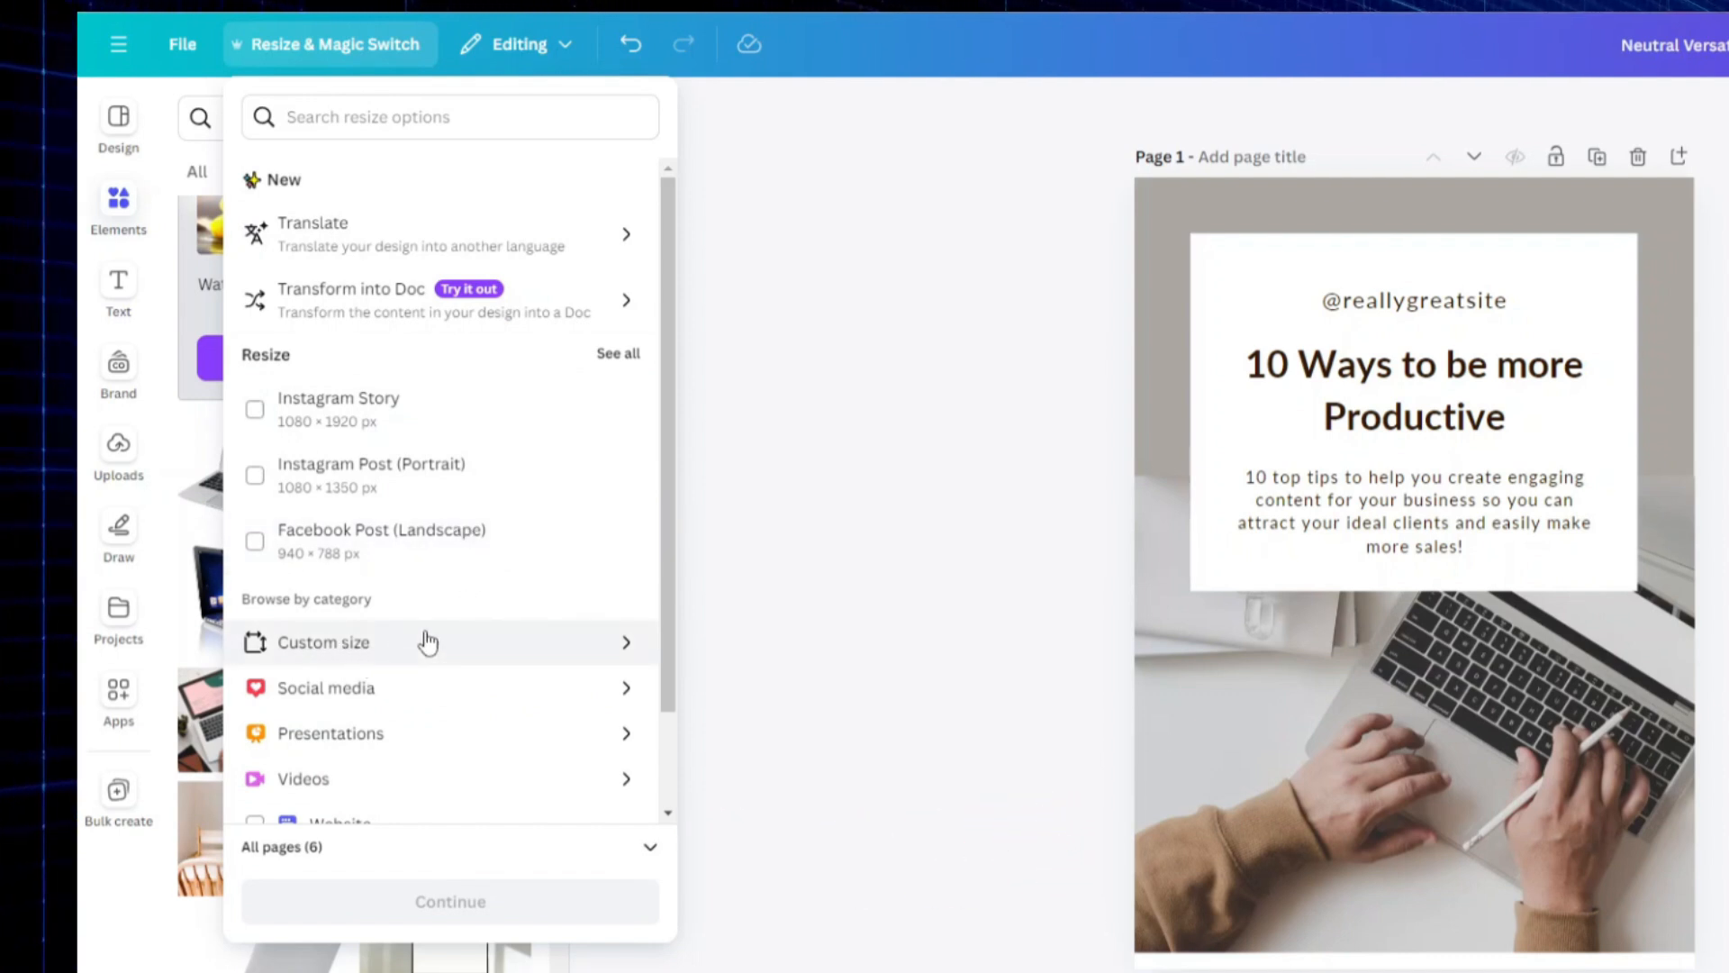
left_click(383, 649)
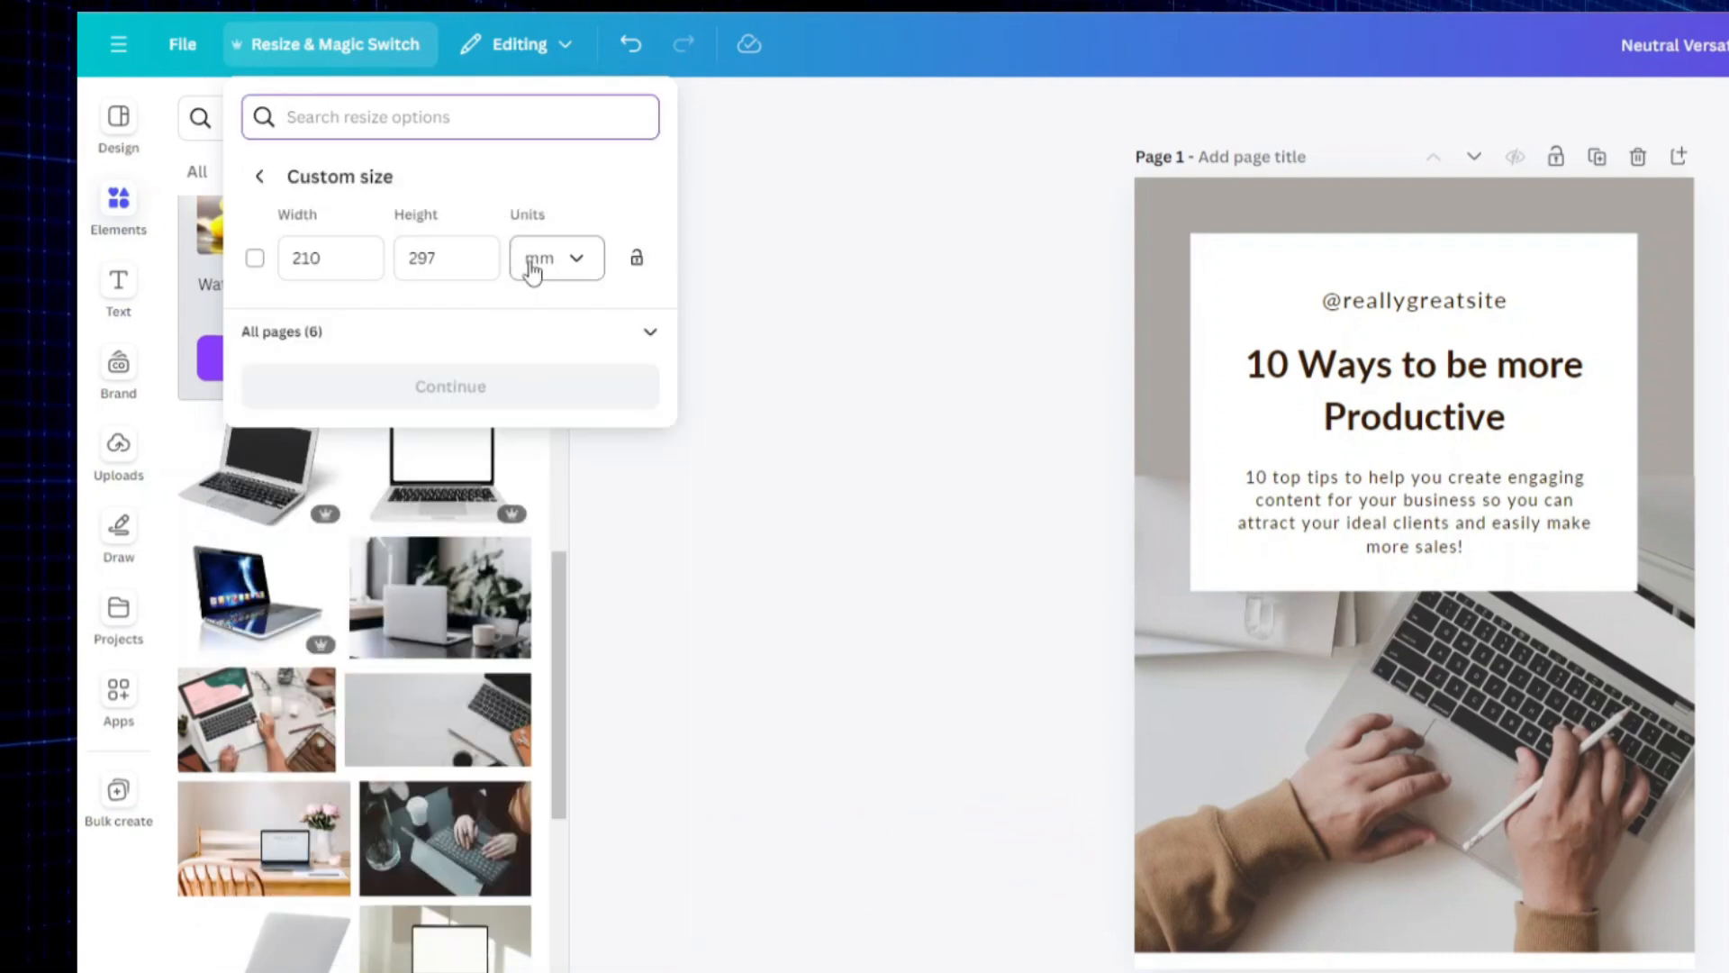
left_click(576, 278)
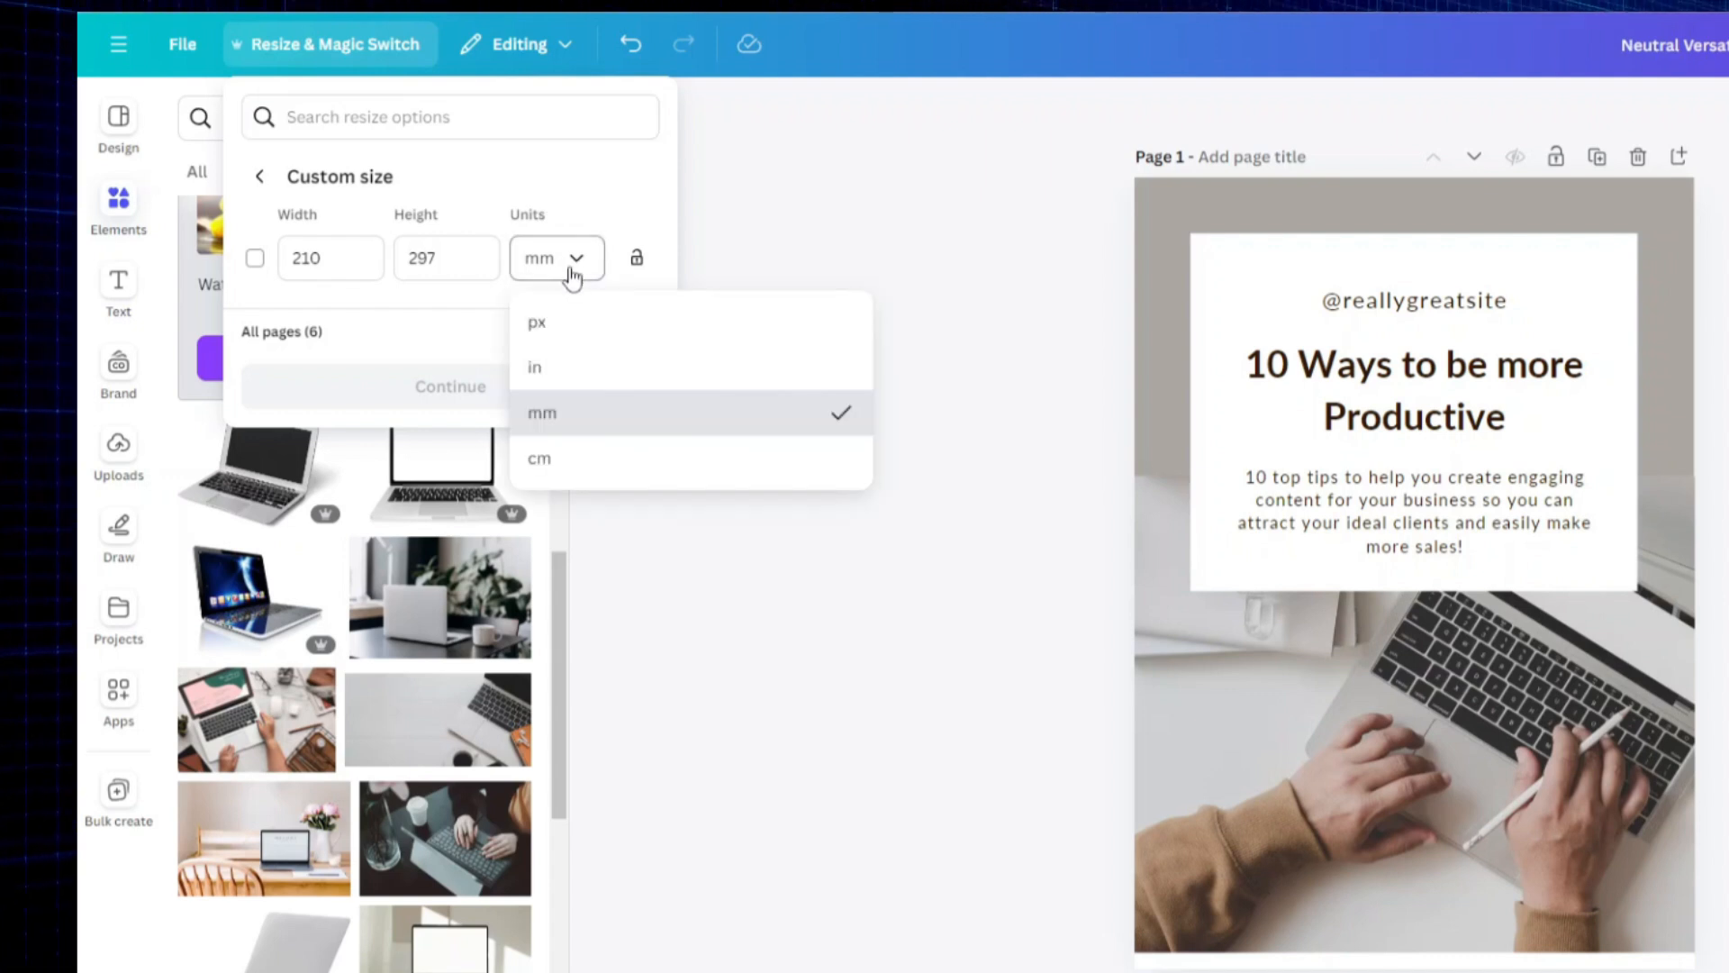
left_click(549, 368)
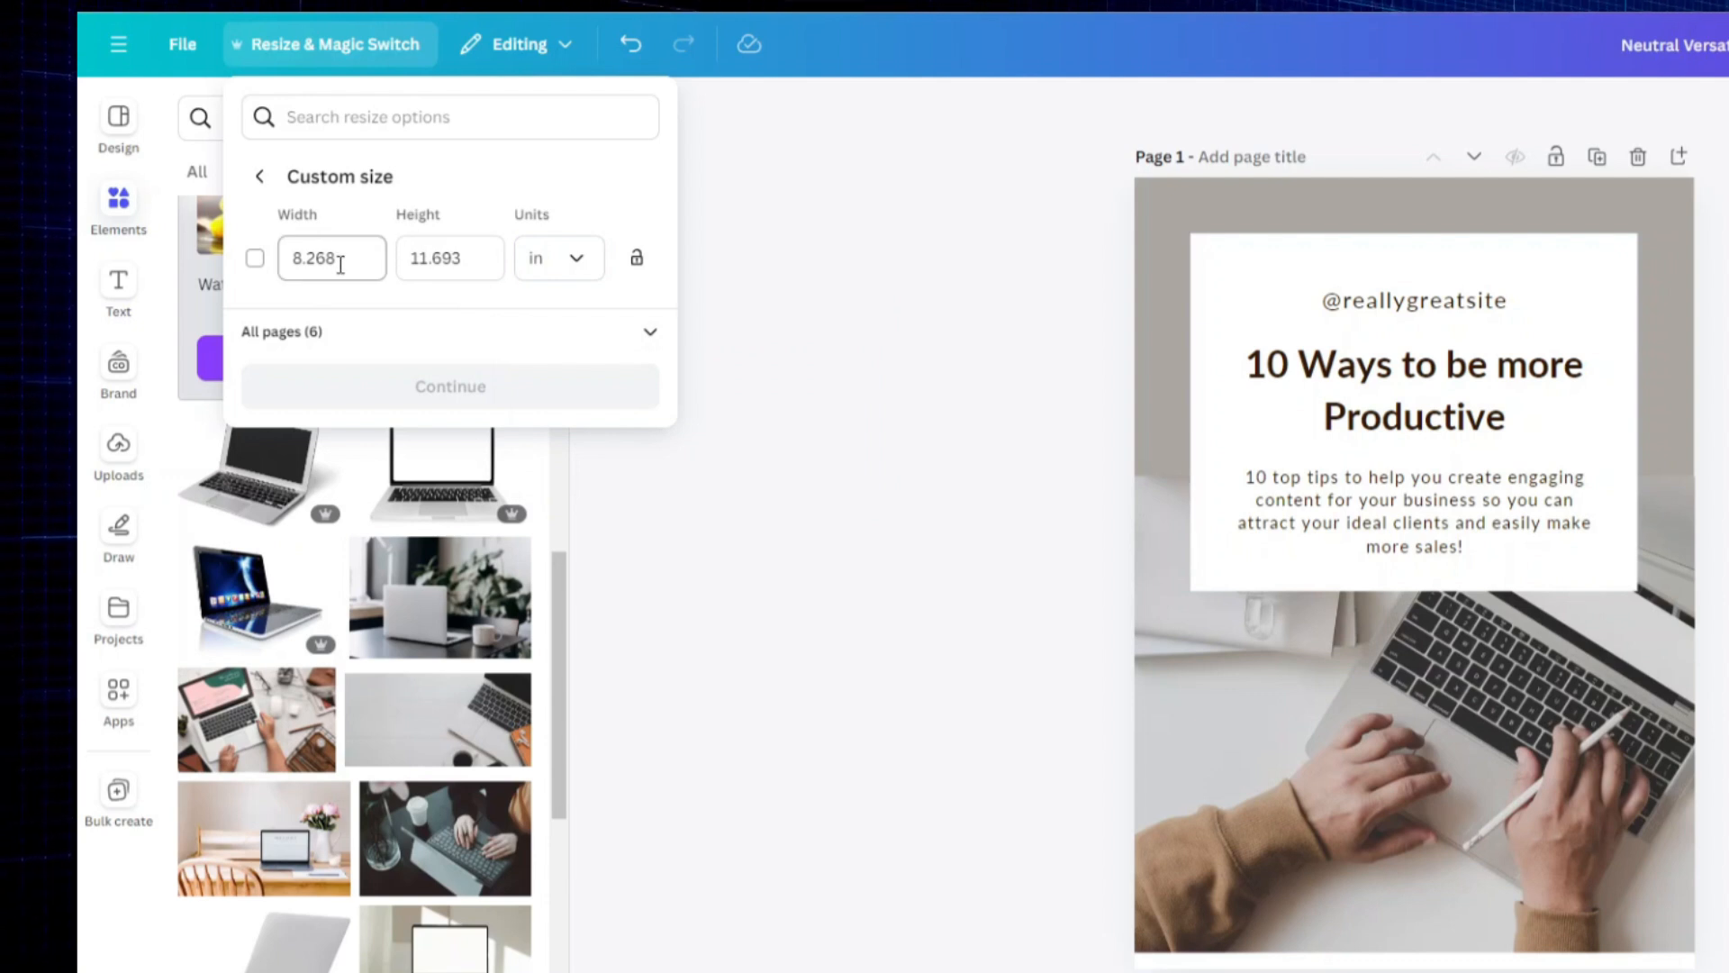
Step: Set the custom size to 8.5 in wide by 11 in high and select that size for resizing
left_click(467, 242)
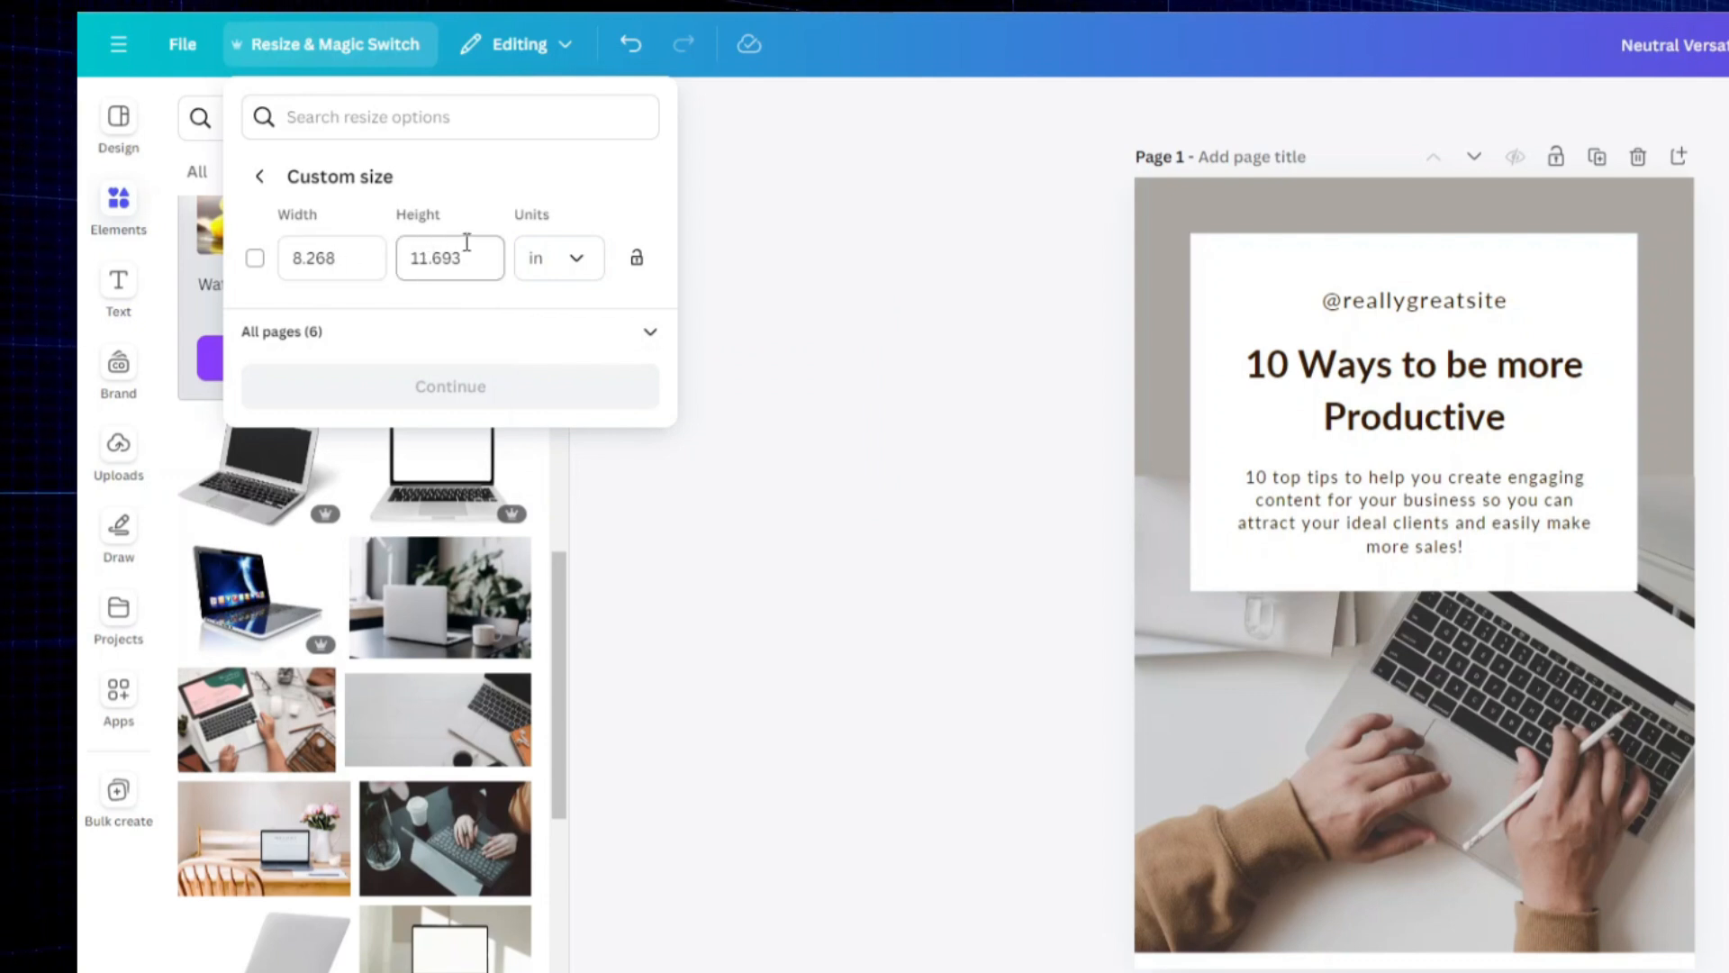
left_click(347, 259)
key("BackSpace")
key("BackSpace")
key("BackSpace")
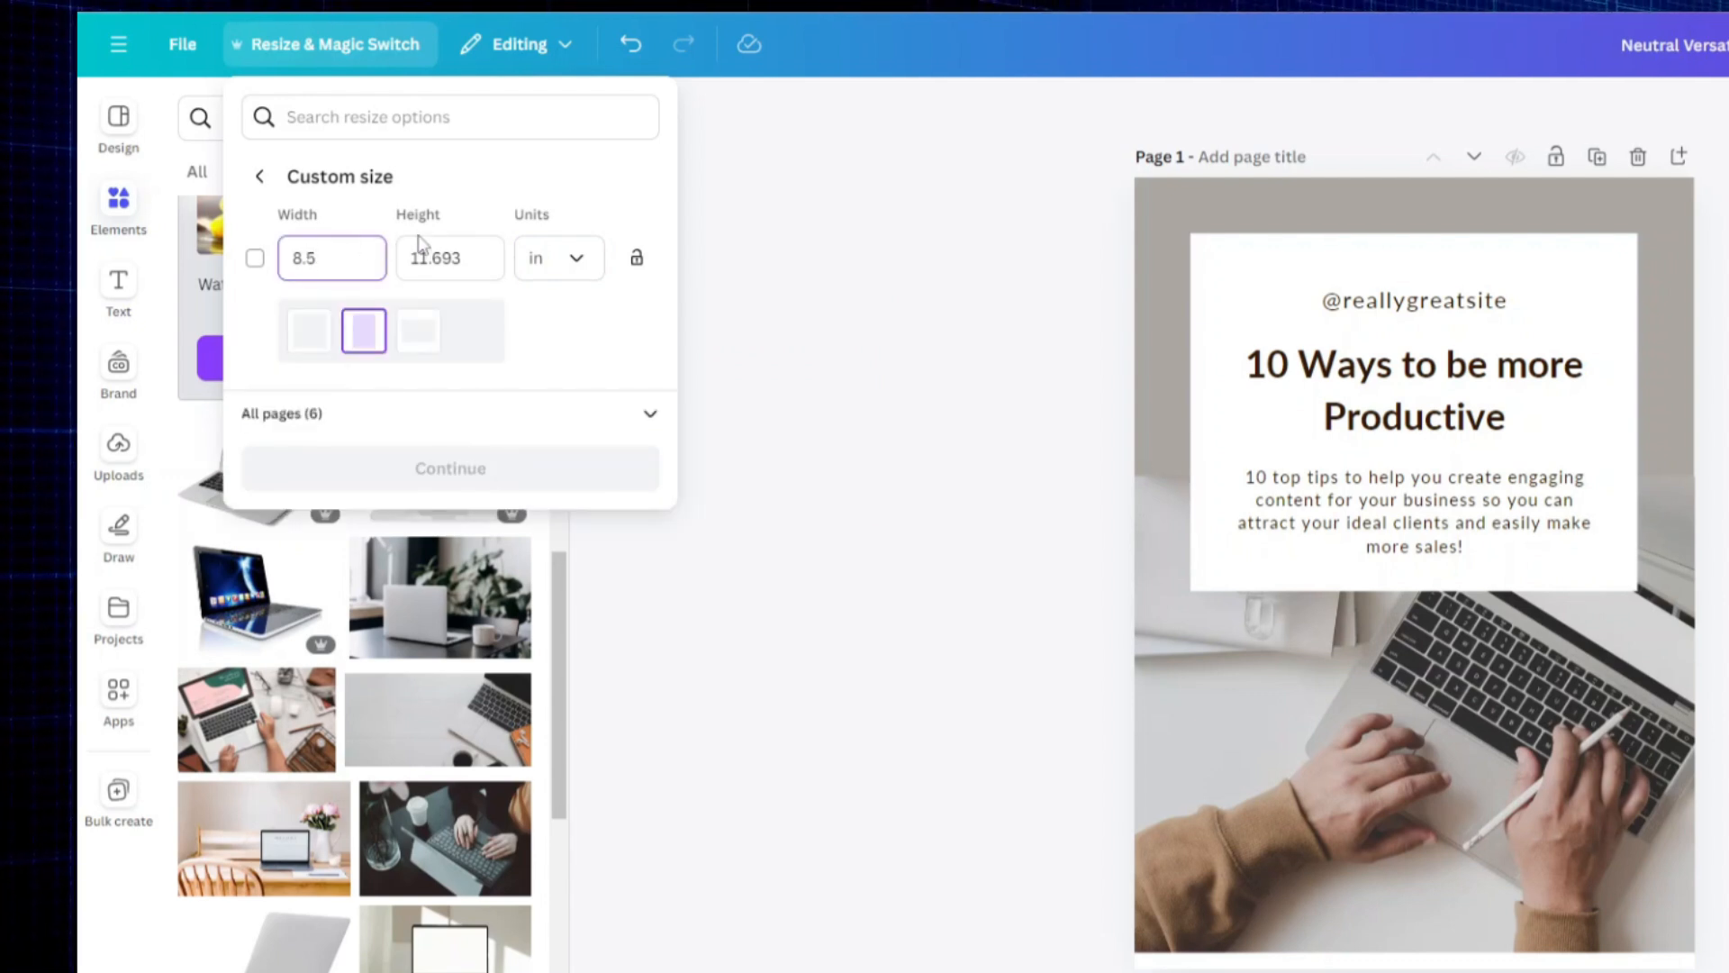
left_click(477, 263)
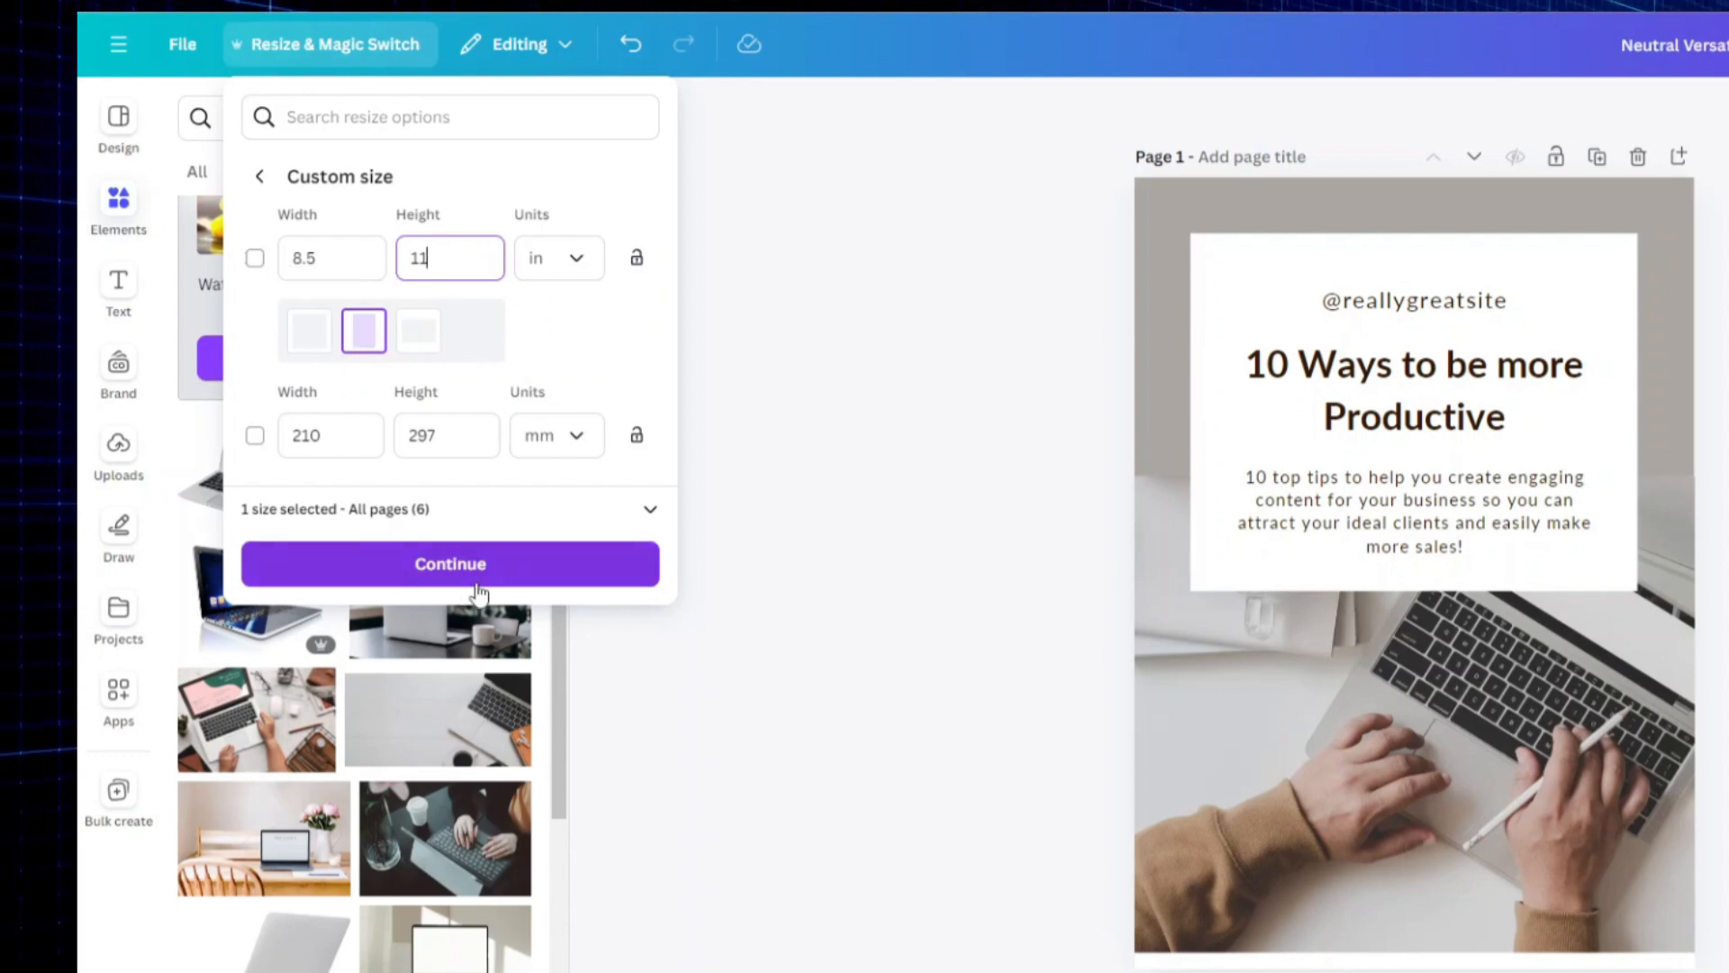
left_click(256, 258)
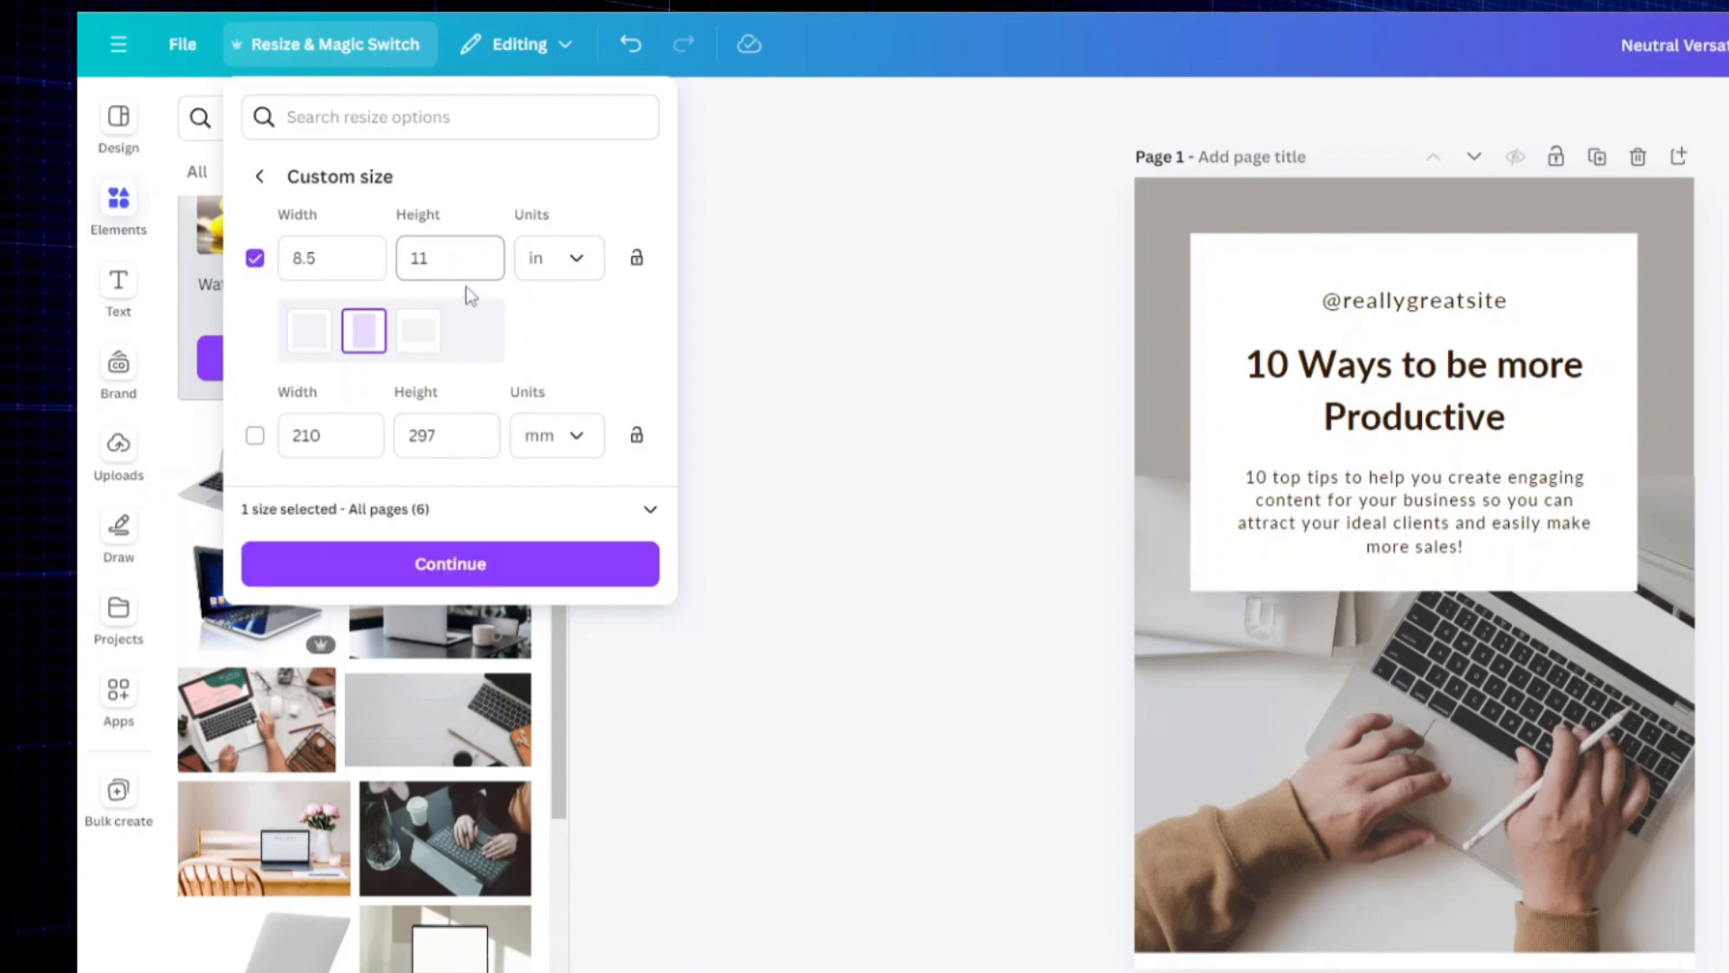
Step: Create a resized copy of all six ebook pages at 8.5 x 11 in and open it
left_click(483, 579)
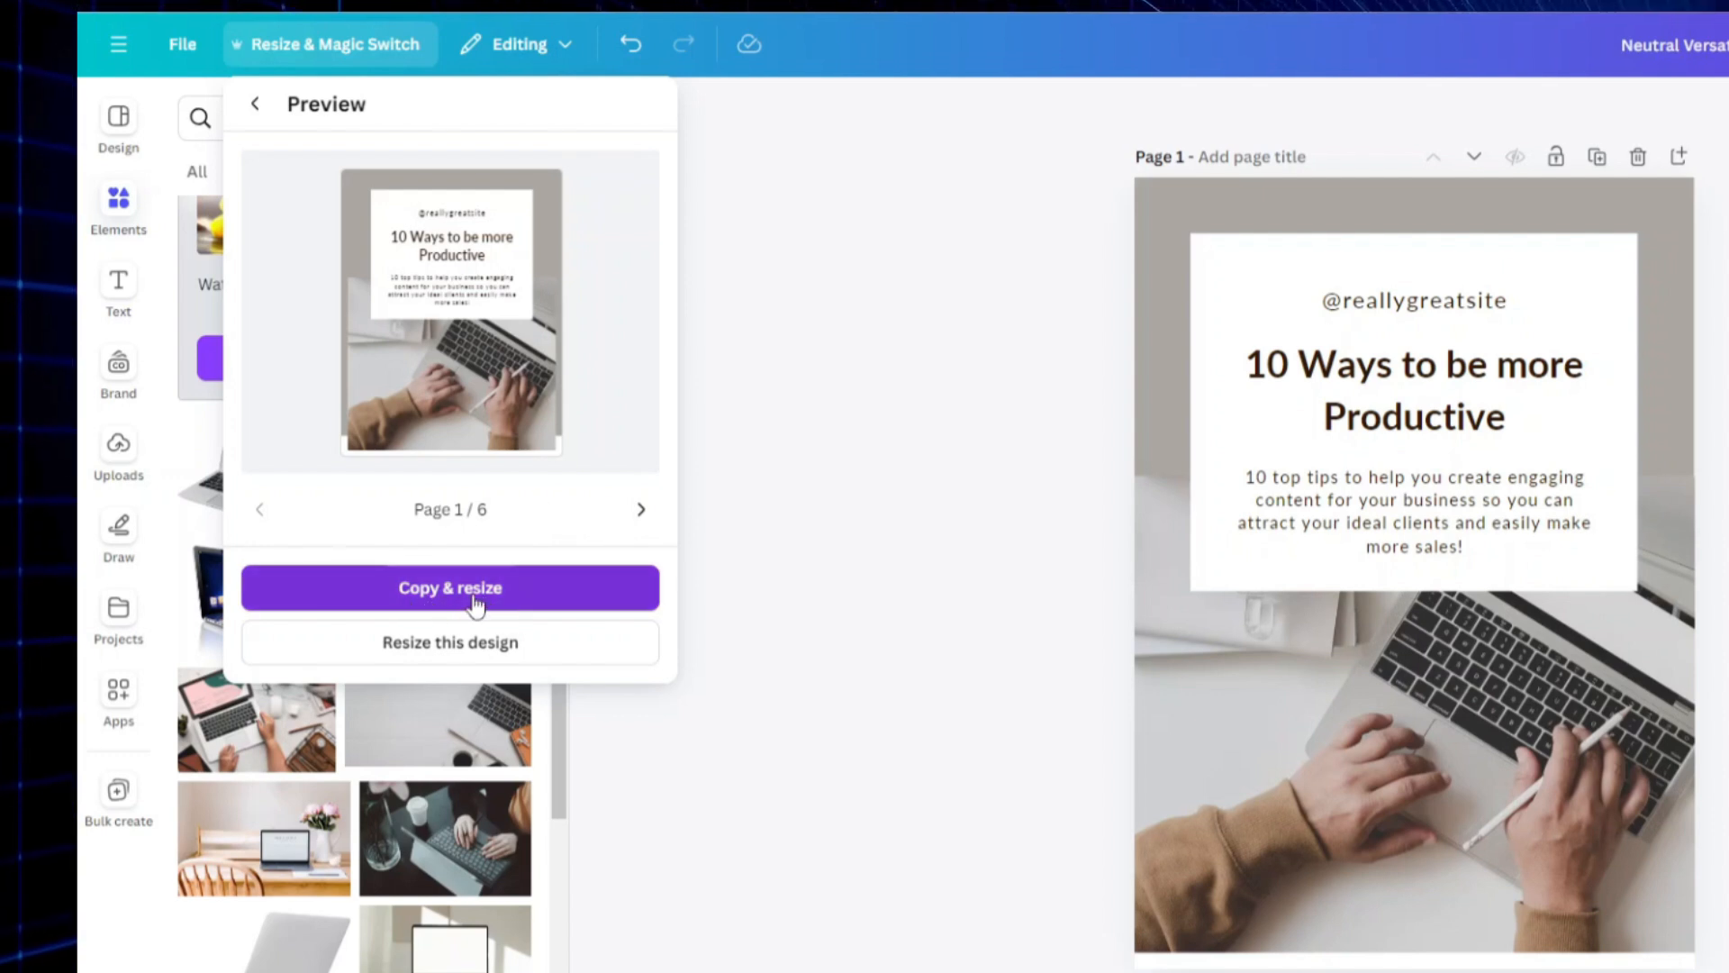
left_click(528, 591)
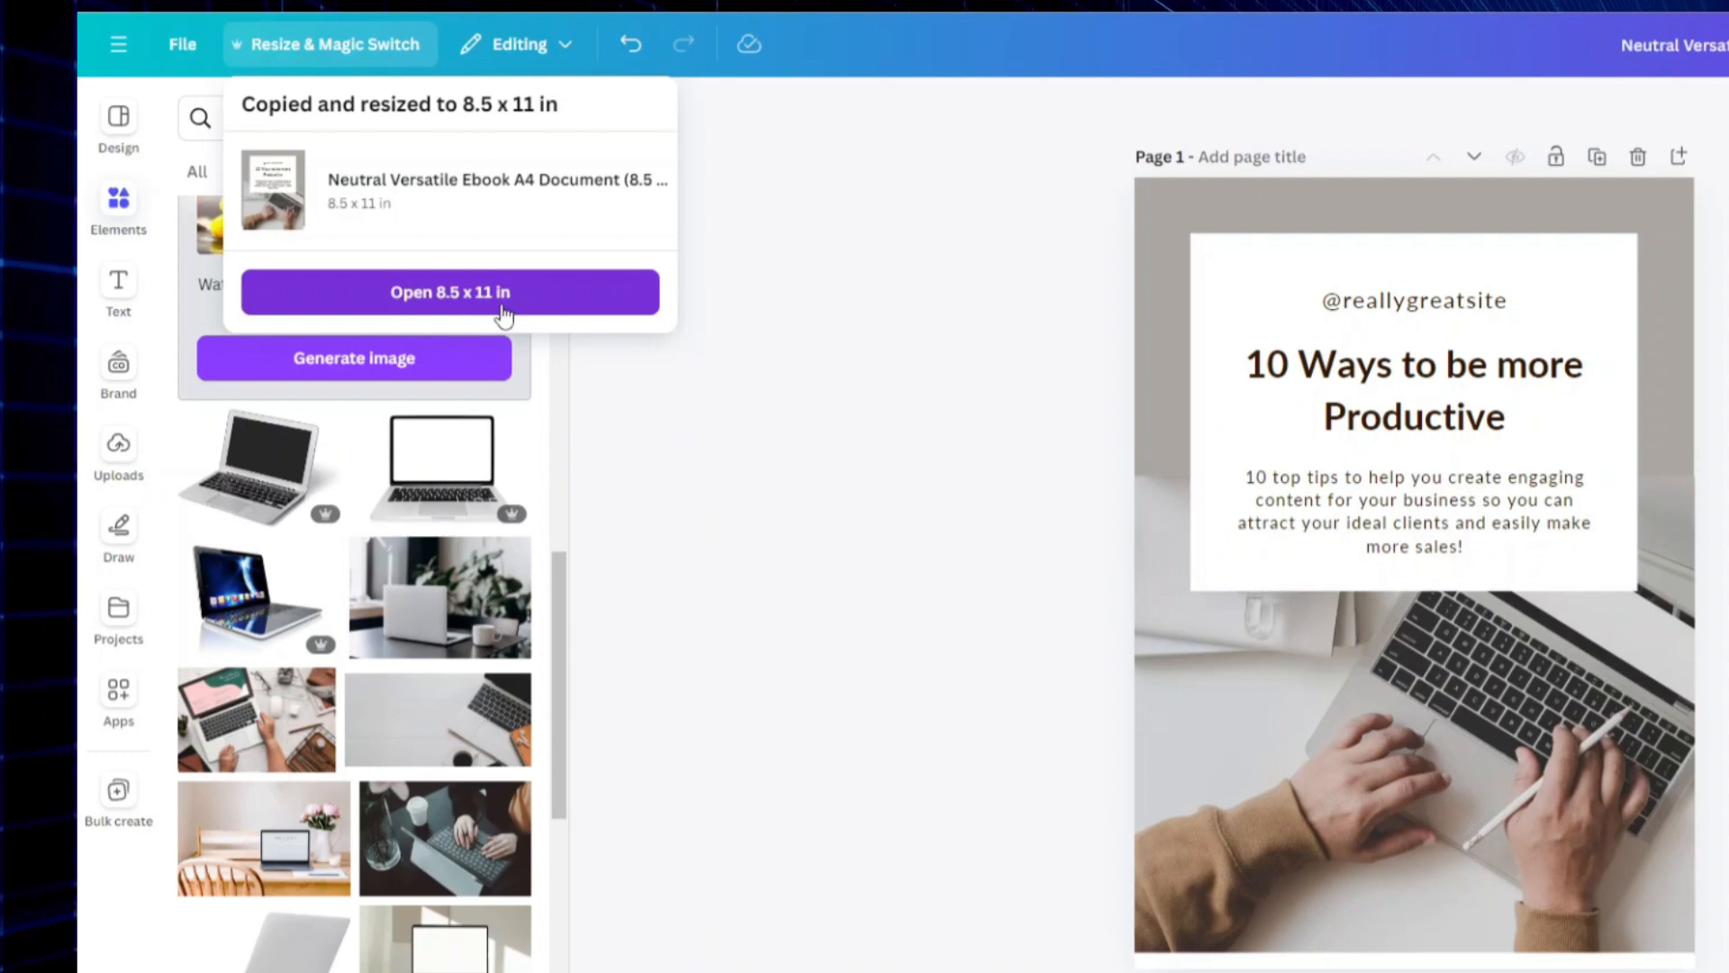
left_click(502, 306)
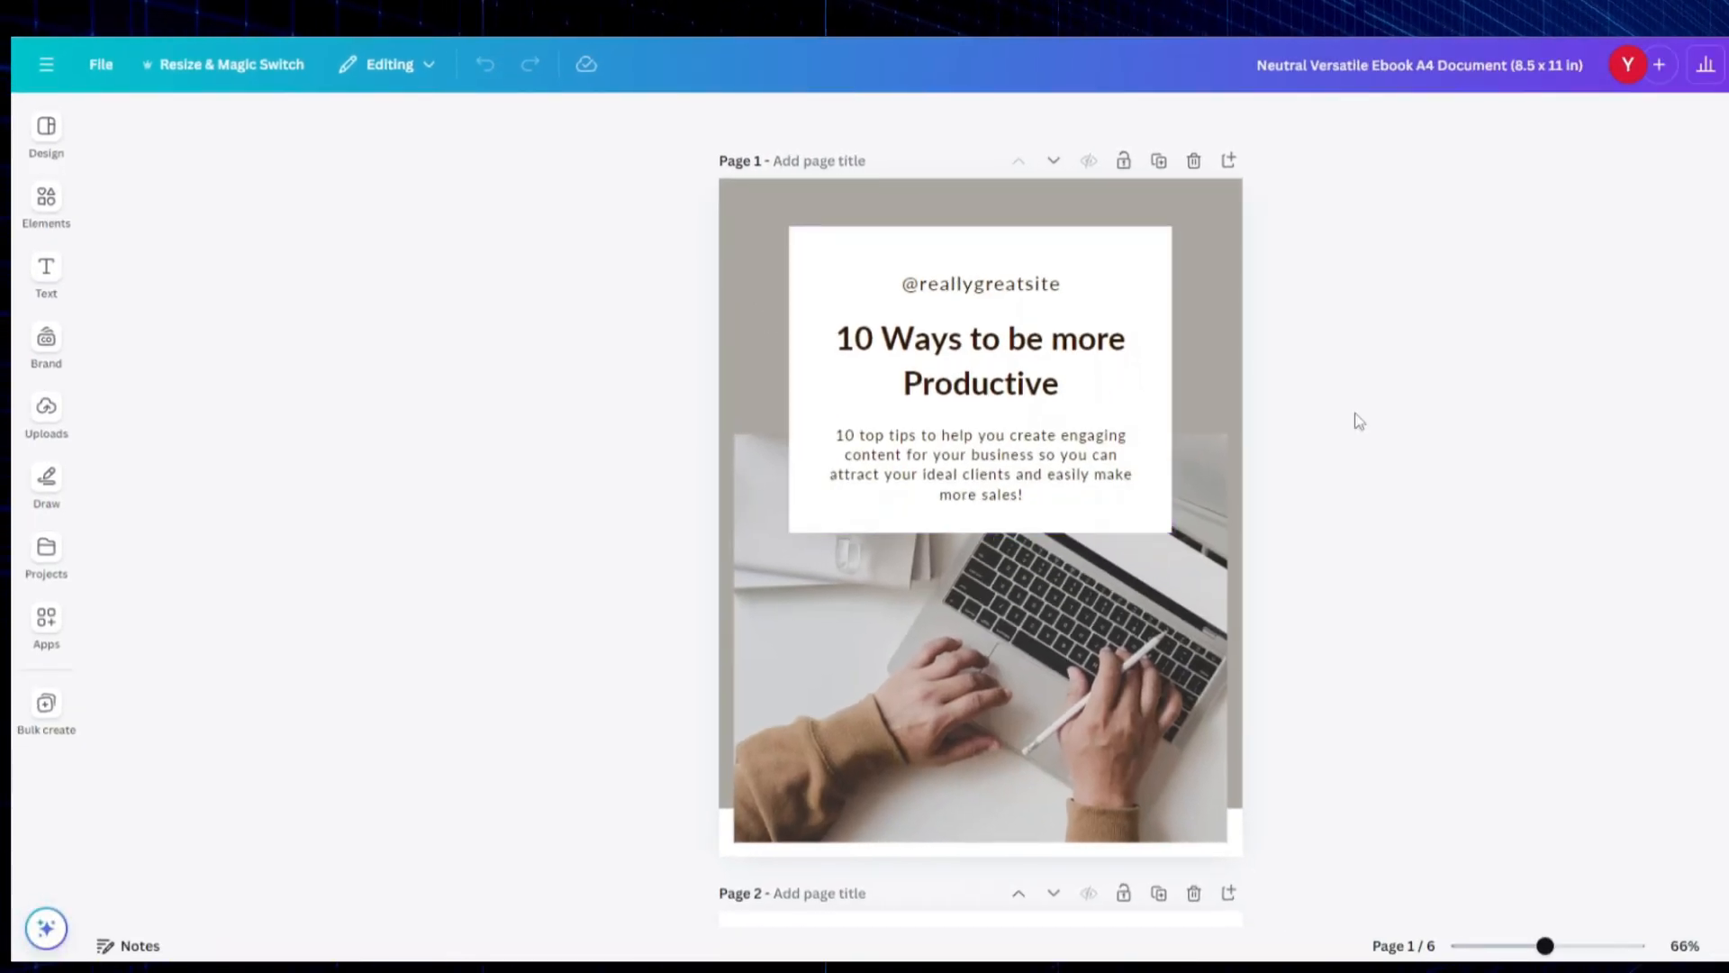
Step: Examine how the layout fits on each page of the resized ebook copy, from the cover to page 6
scroll(1363, 420, "down", 4)
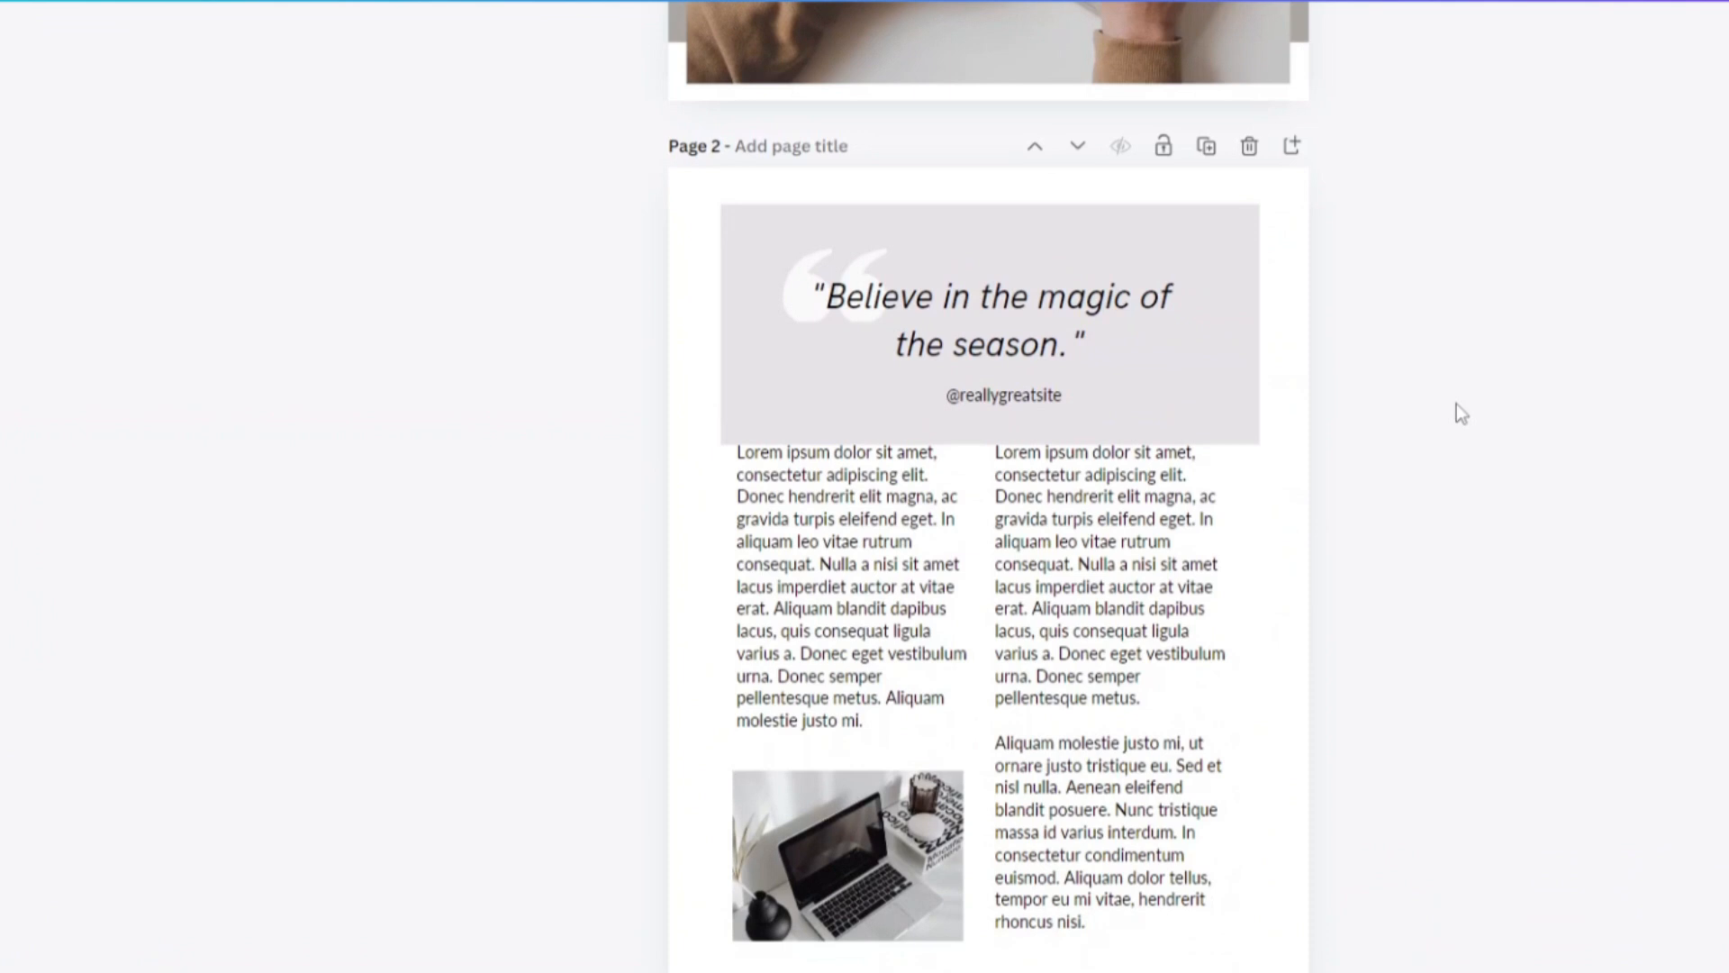
scroll(1456, 403, "down", 3)
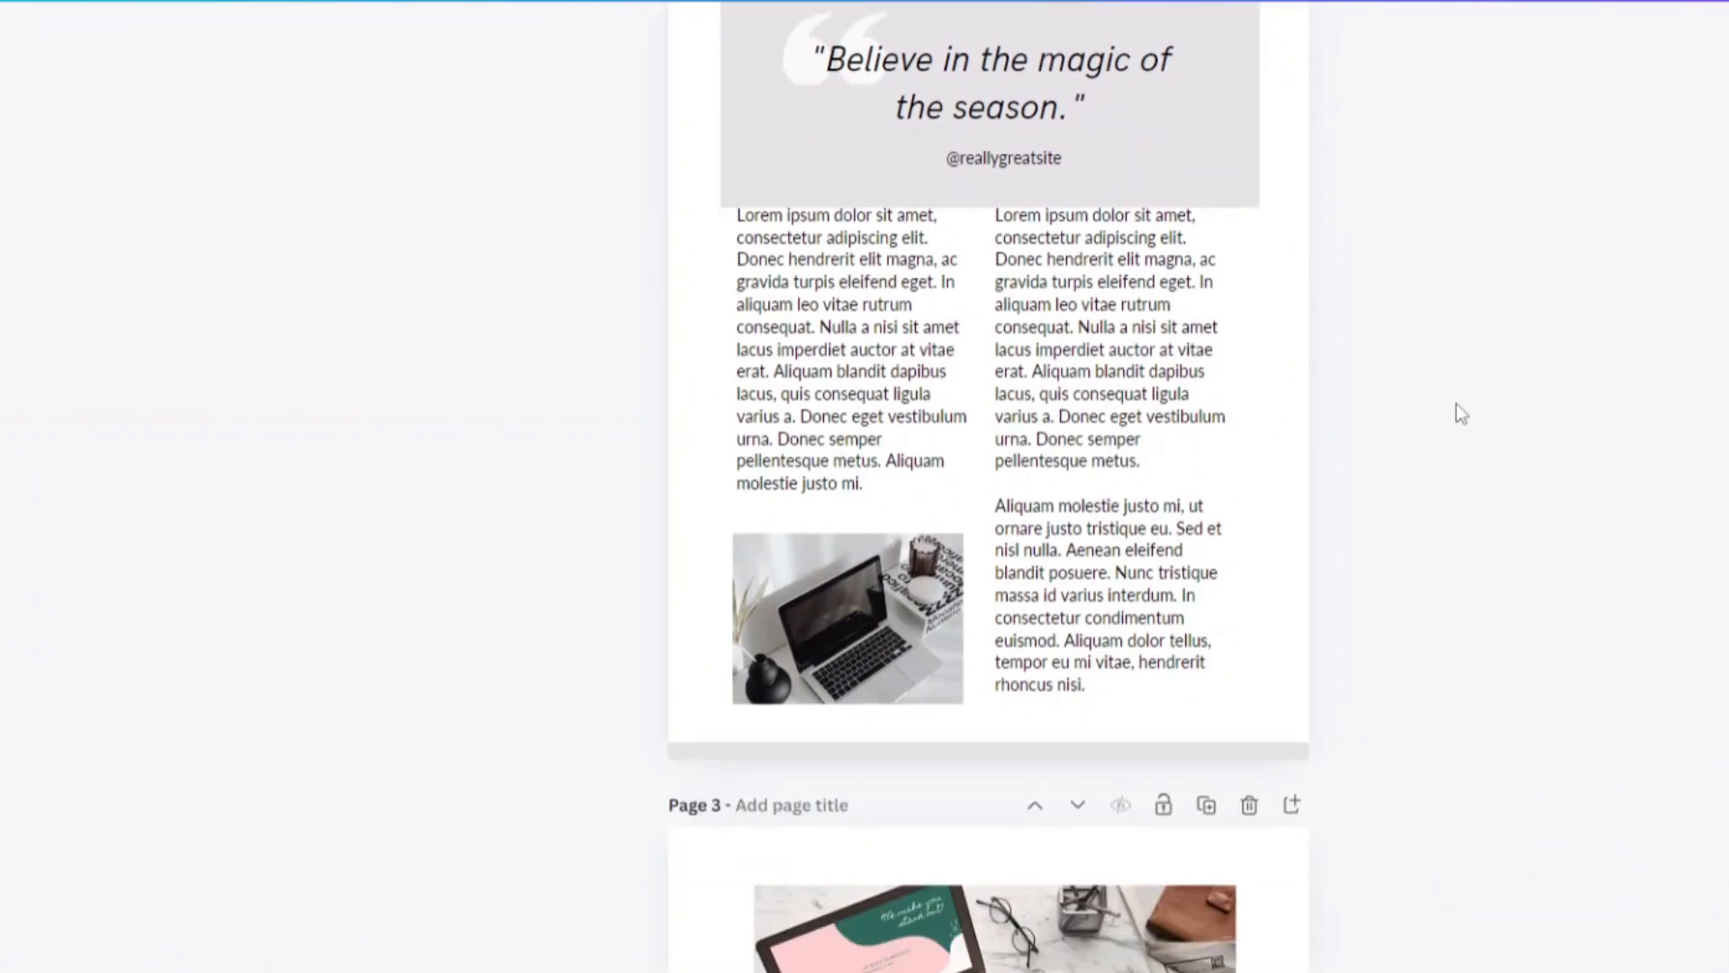
scroll(1324, 470, "down", 5)
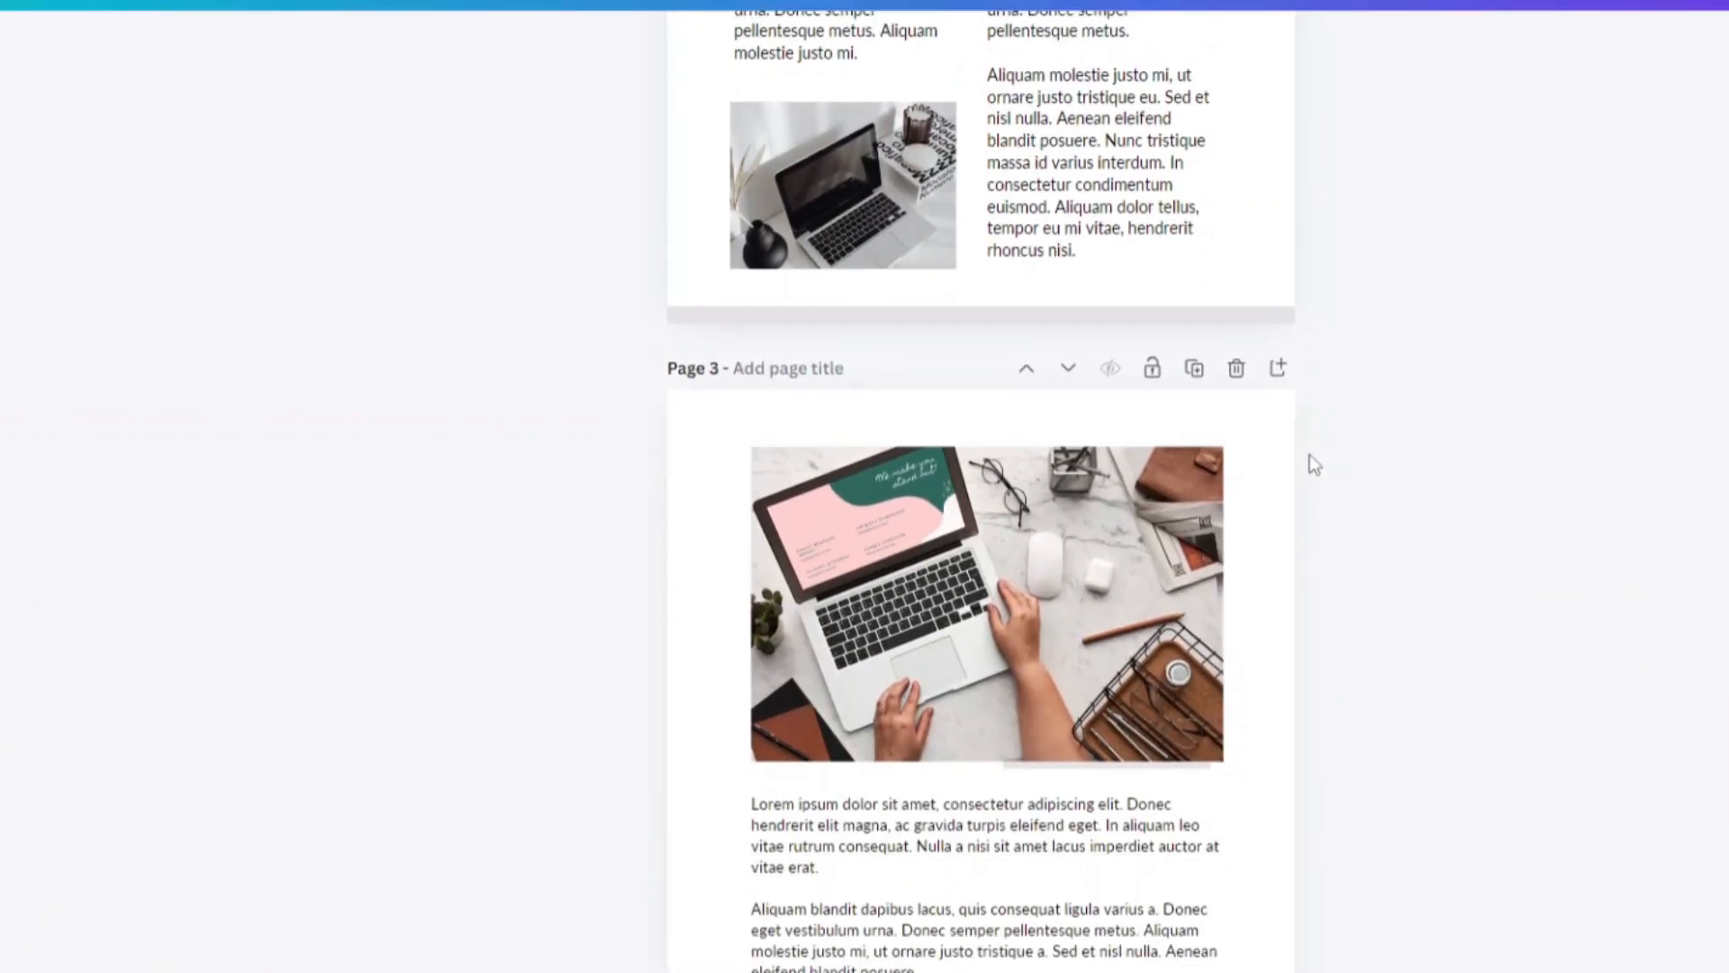
scroll(1305, 614, "down", 2)
scroll(1420, 847, "down", 1)
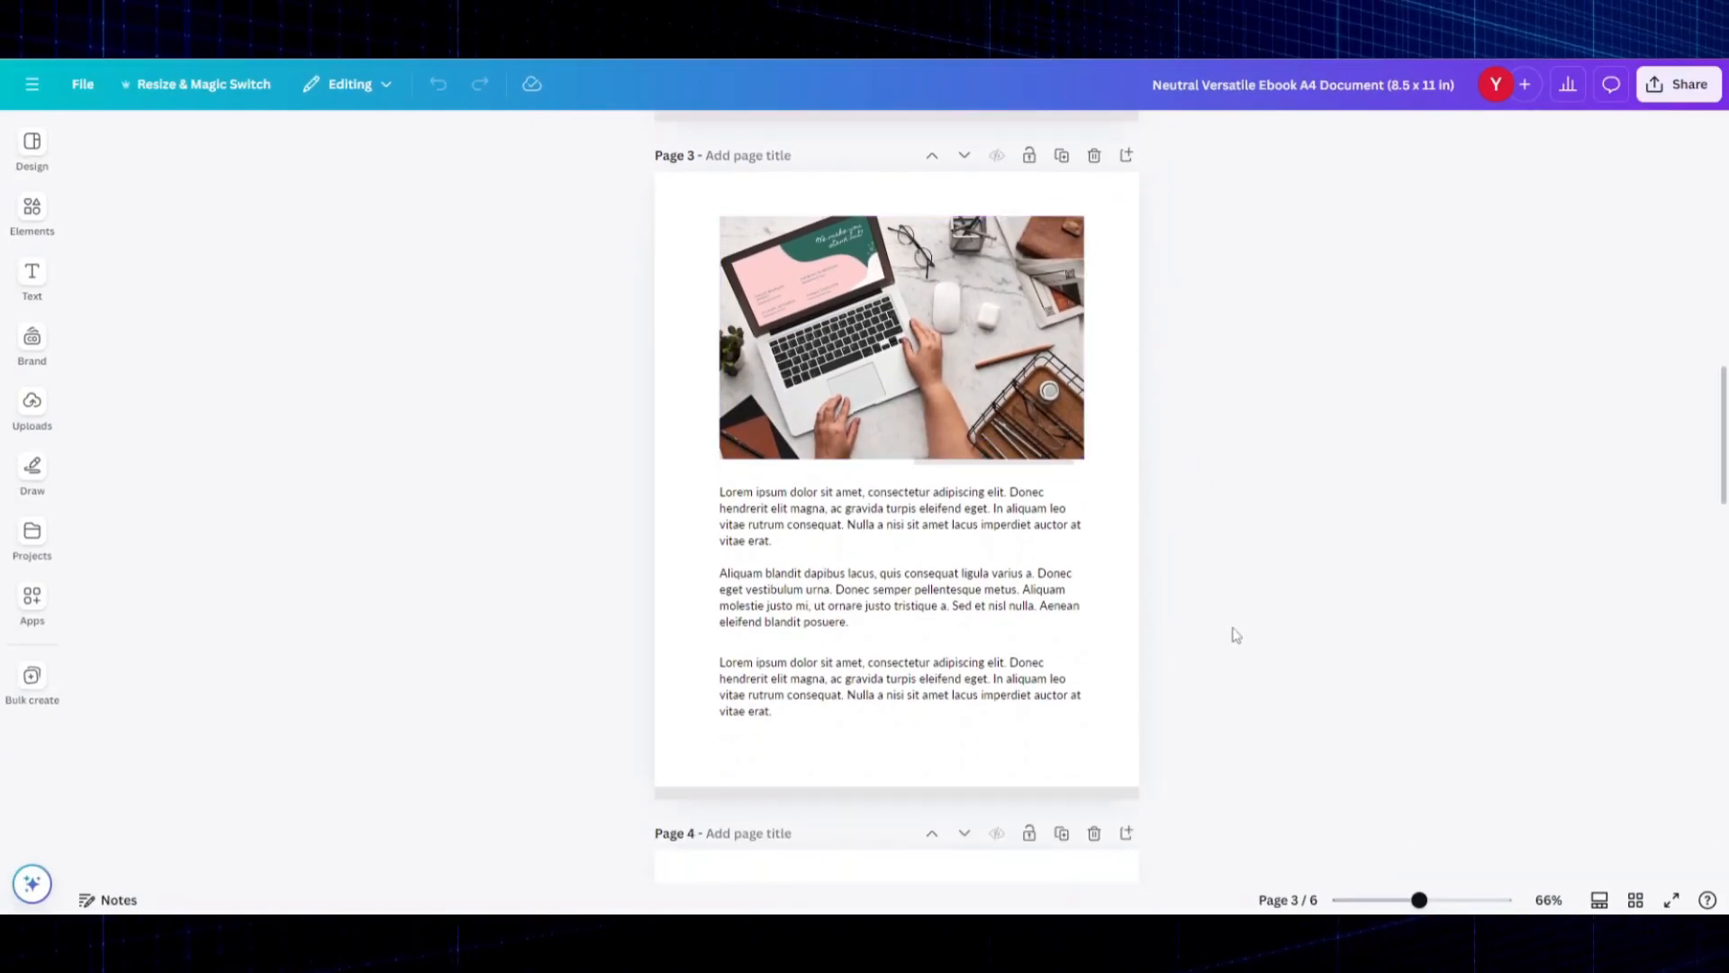
scroll(1235, 635, "down", 10)
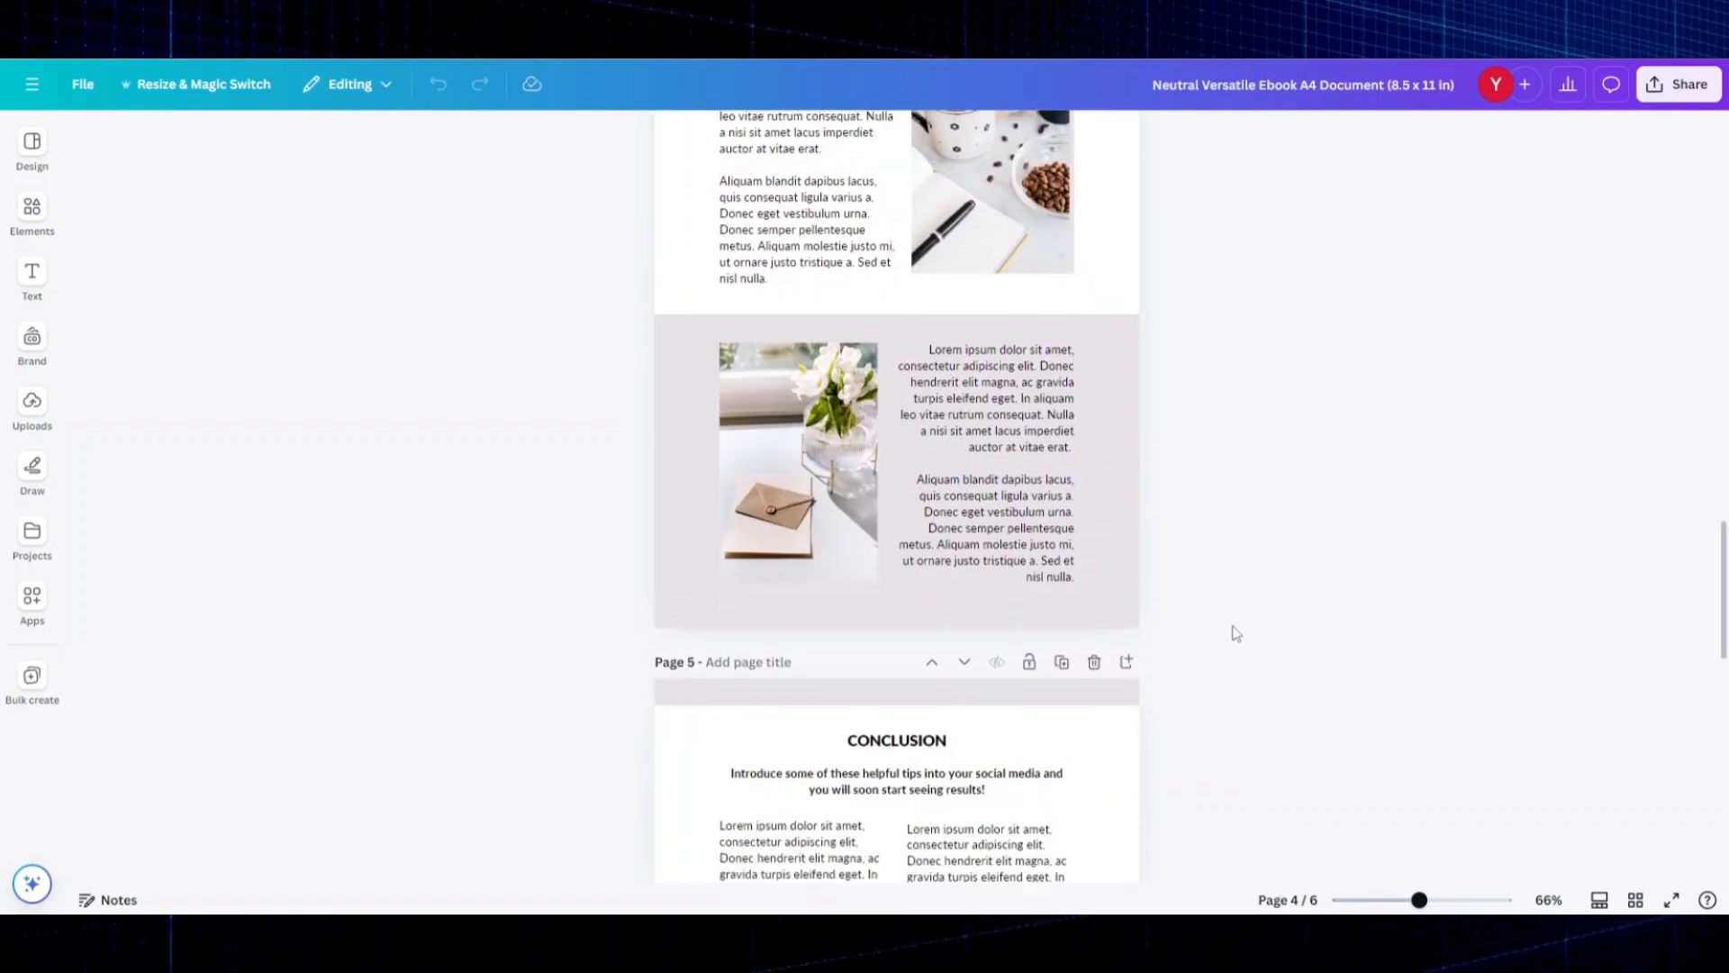
scroll(1236, 635, "down", 5)
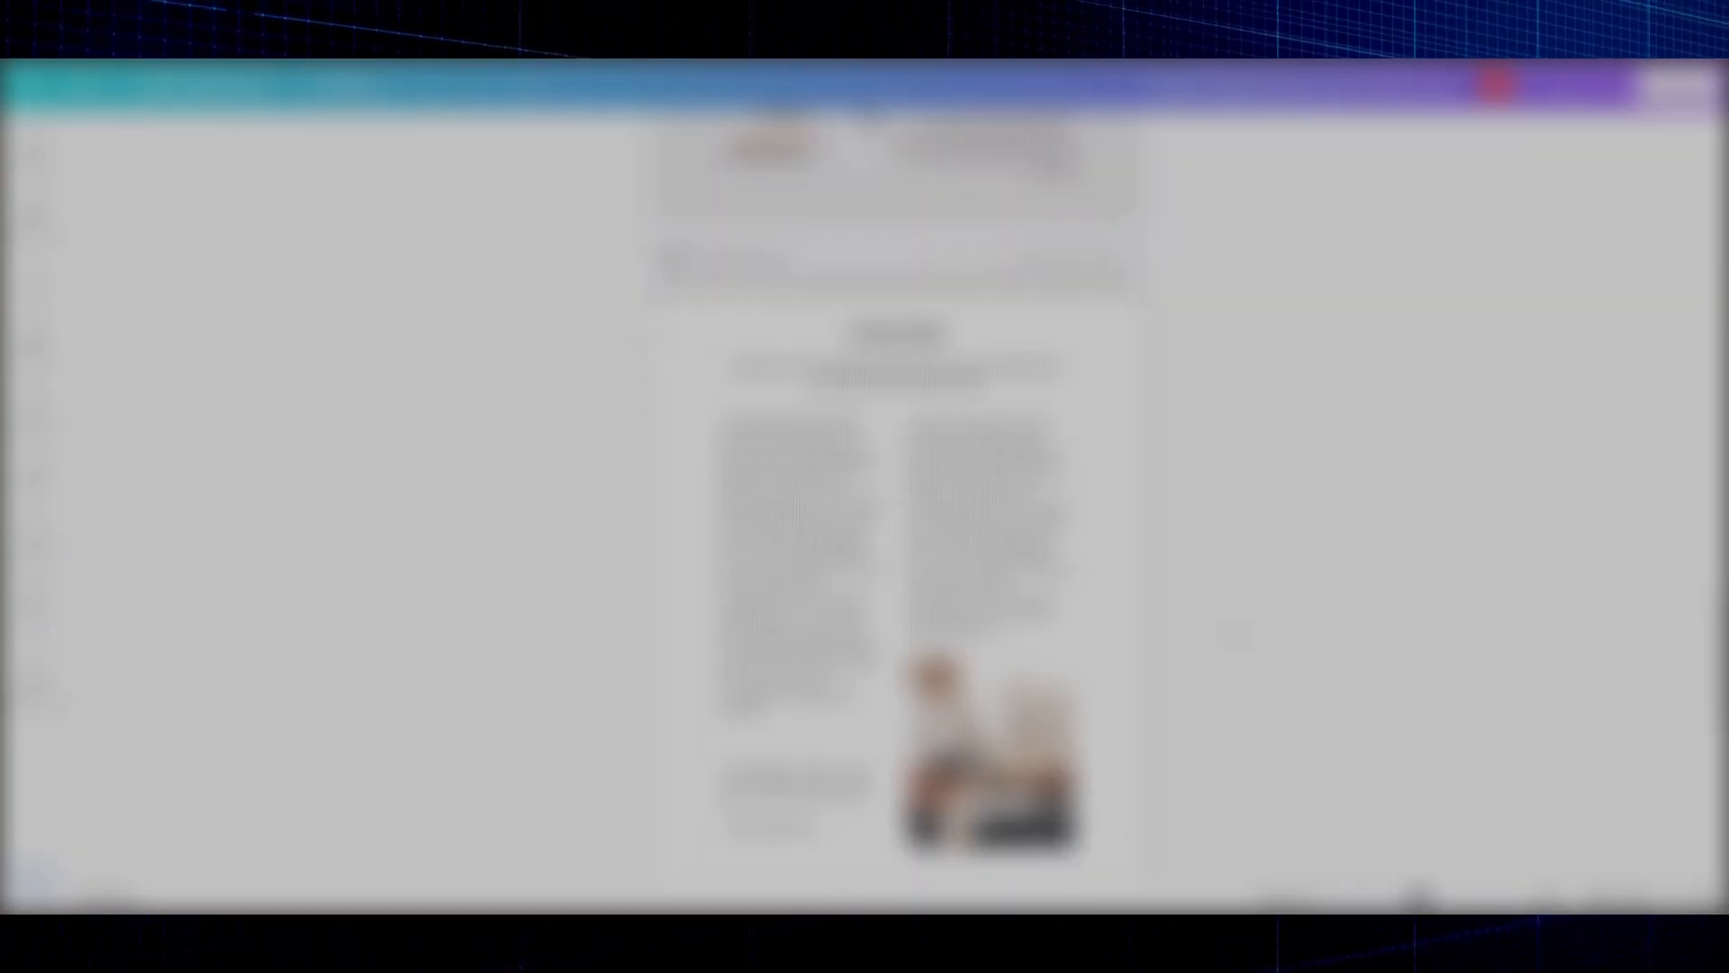
scroll(1235, 635, "down", 8)
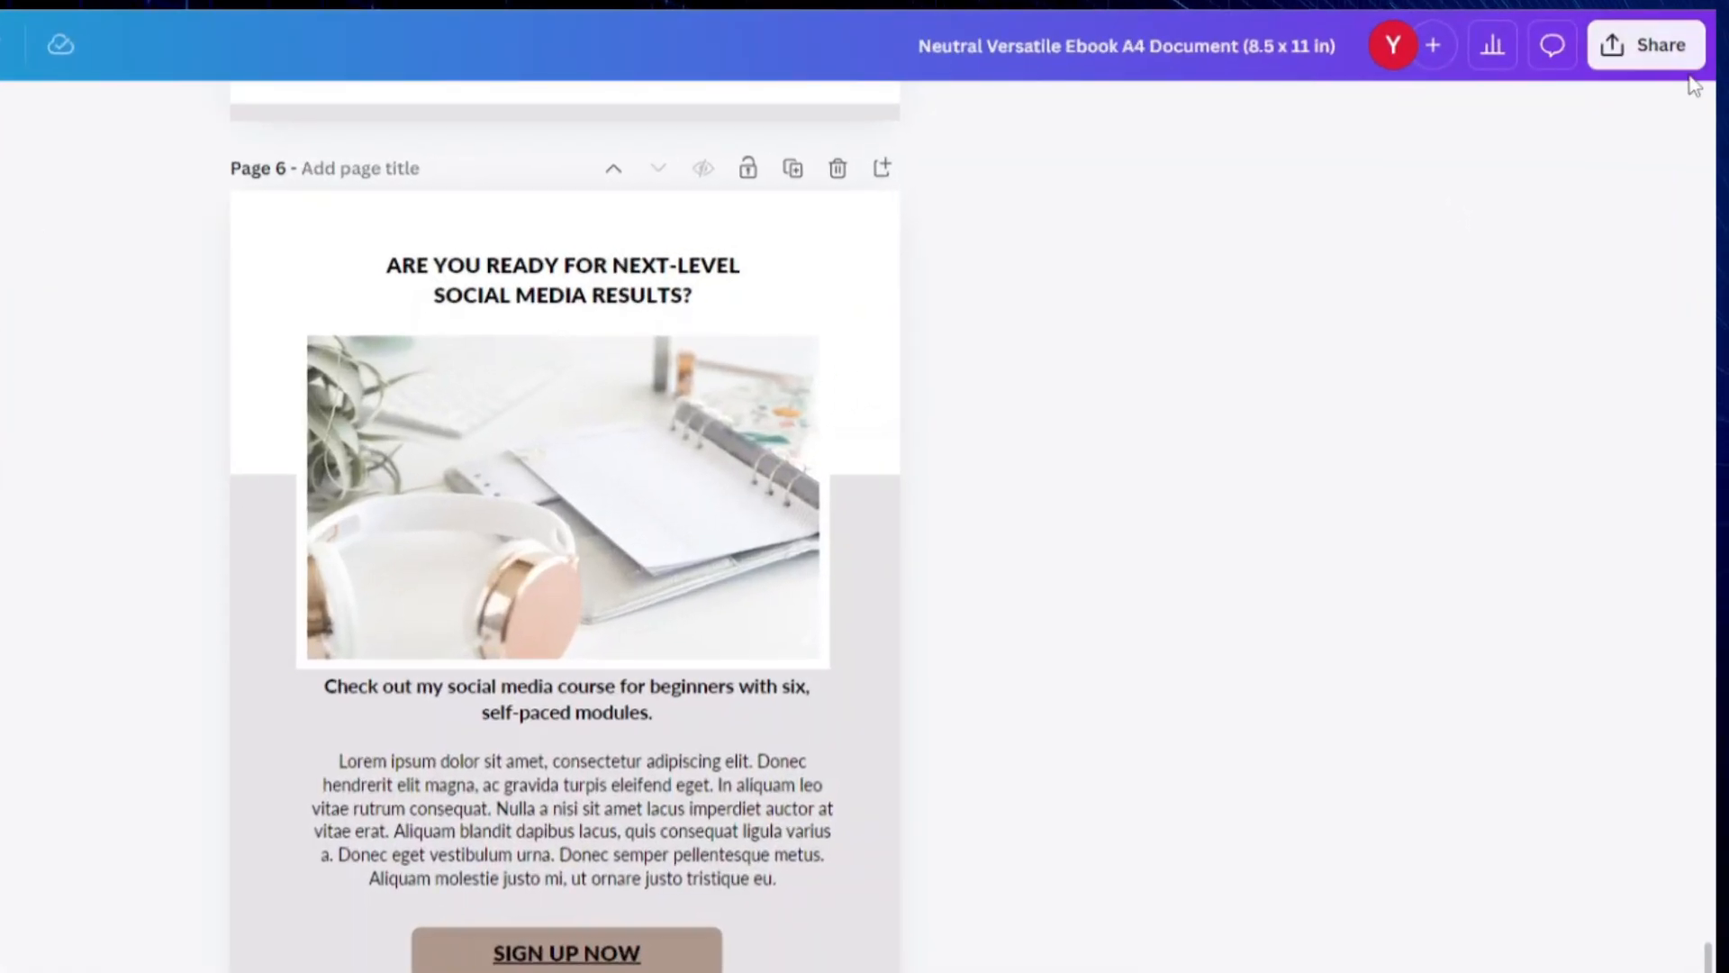
Step: Open the download settings for the resized ebook and choose PDF Print as the file type
left_click(1666, 50)
left_click(1519, 706)
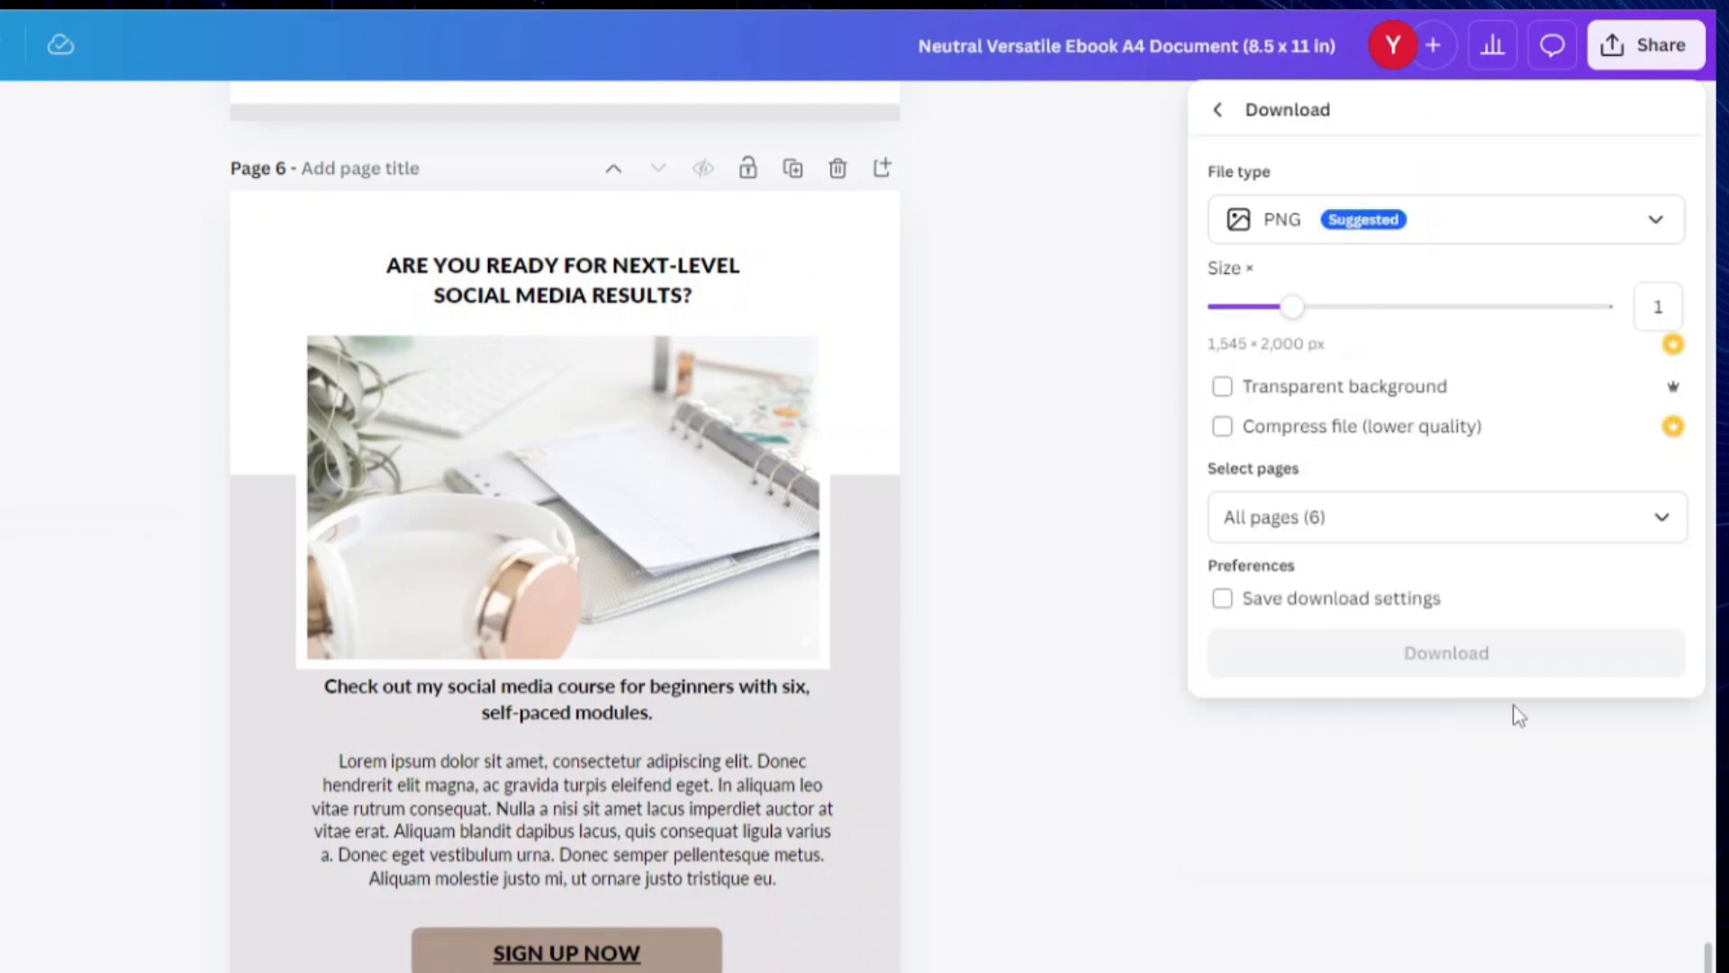
left_click(1235, 230)
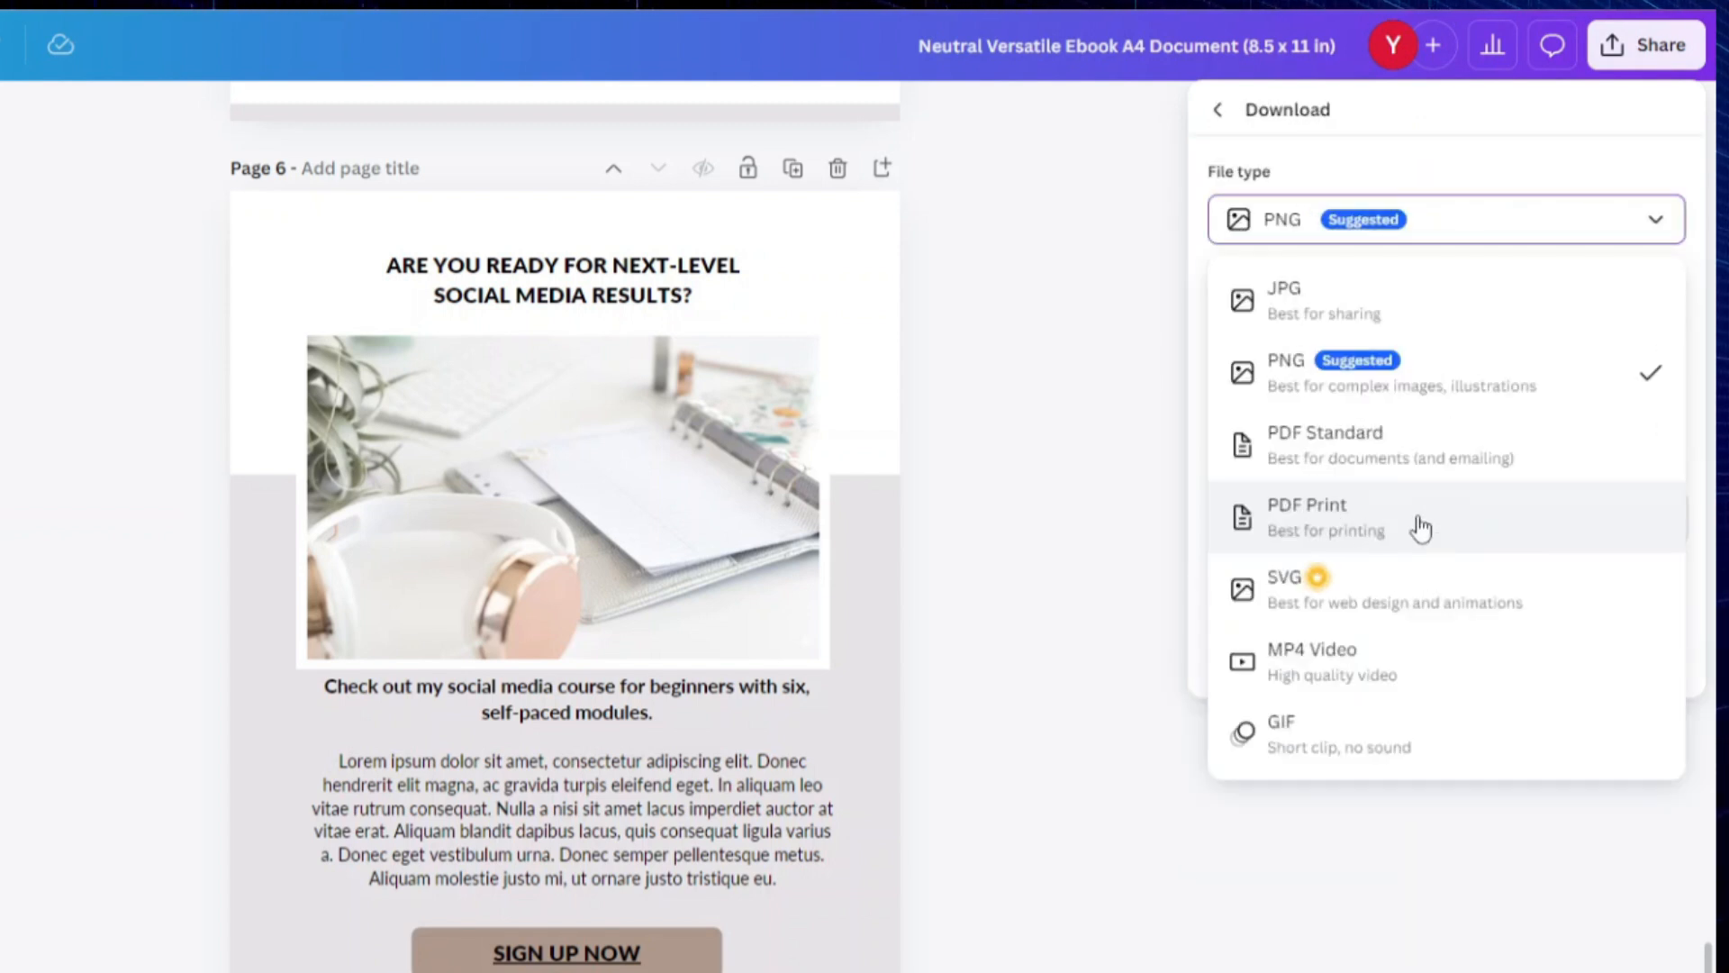
left_click(1344, 521)
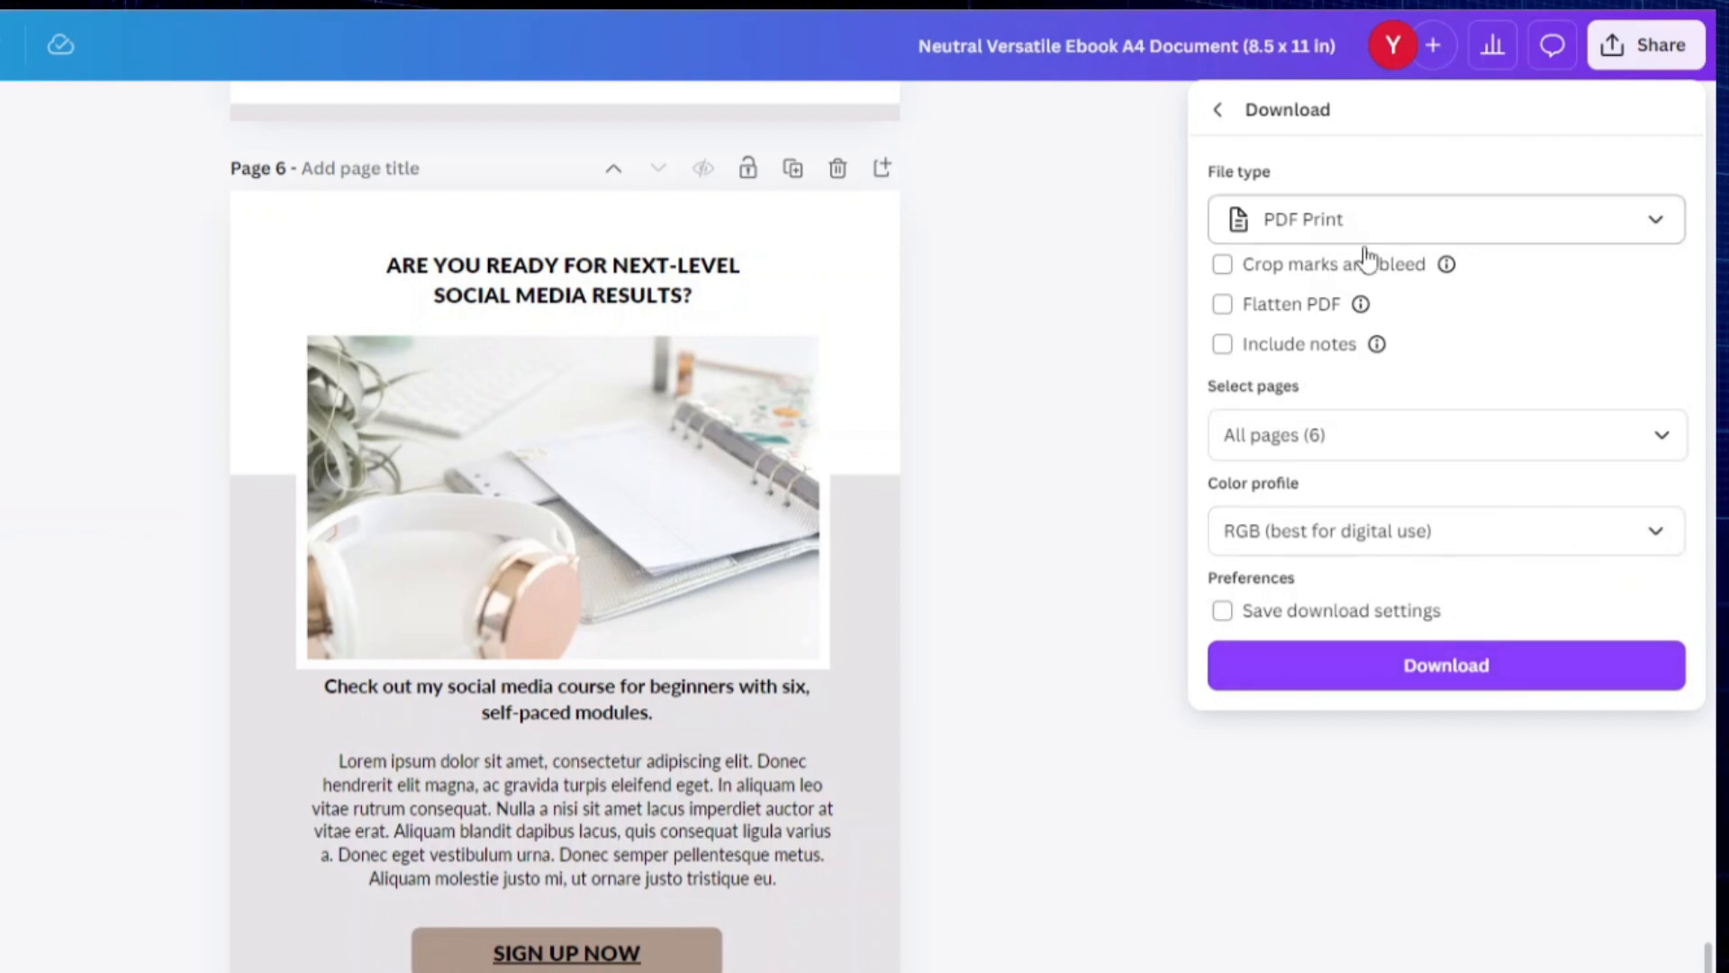
Step: Try PNG with a transparent background and JPG as download file types for the resized ebook
left_click(1387, 221)
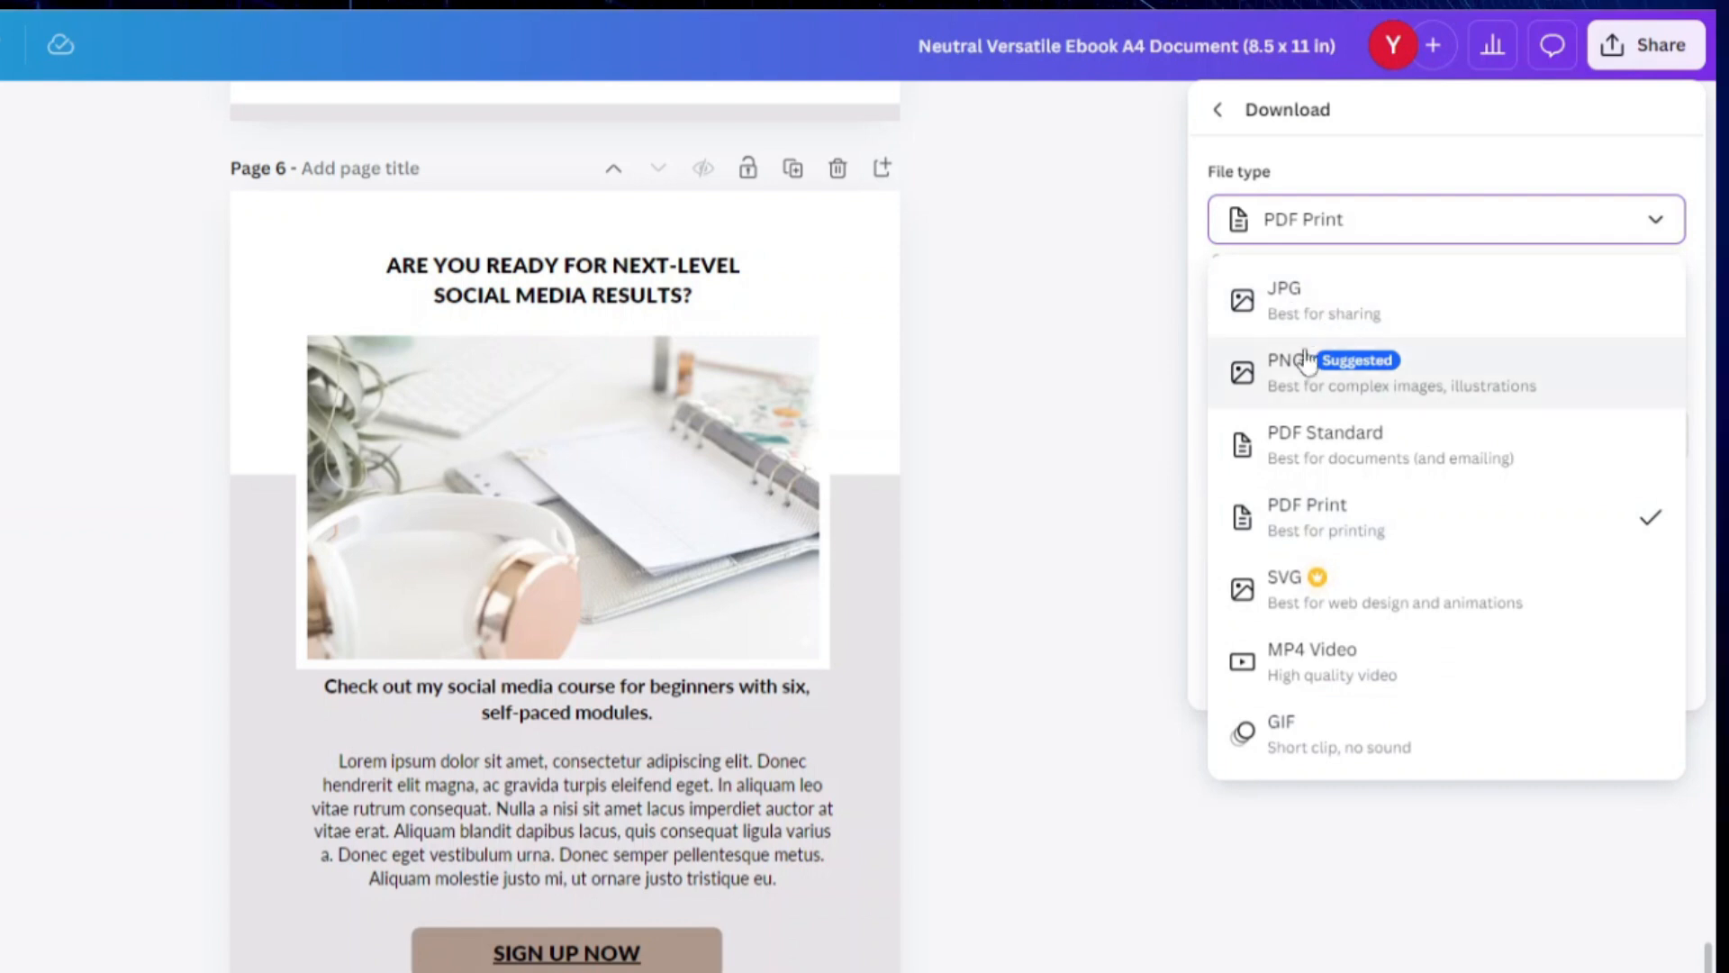
left_click(1278, 382)
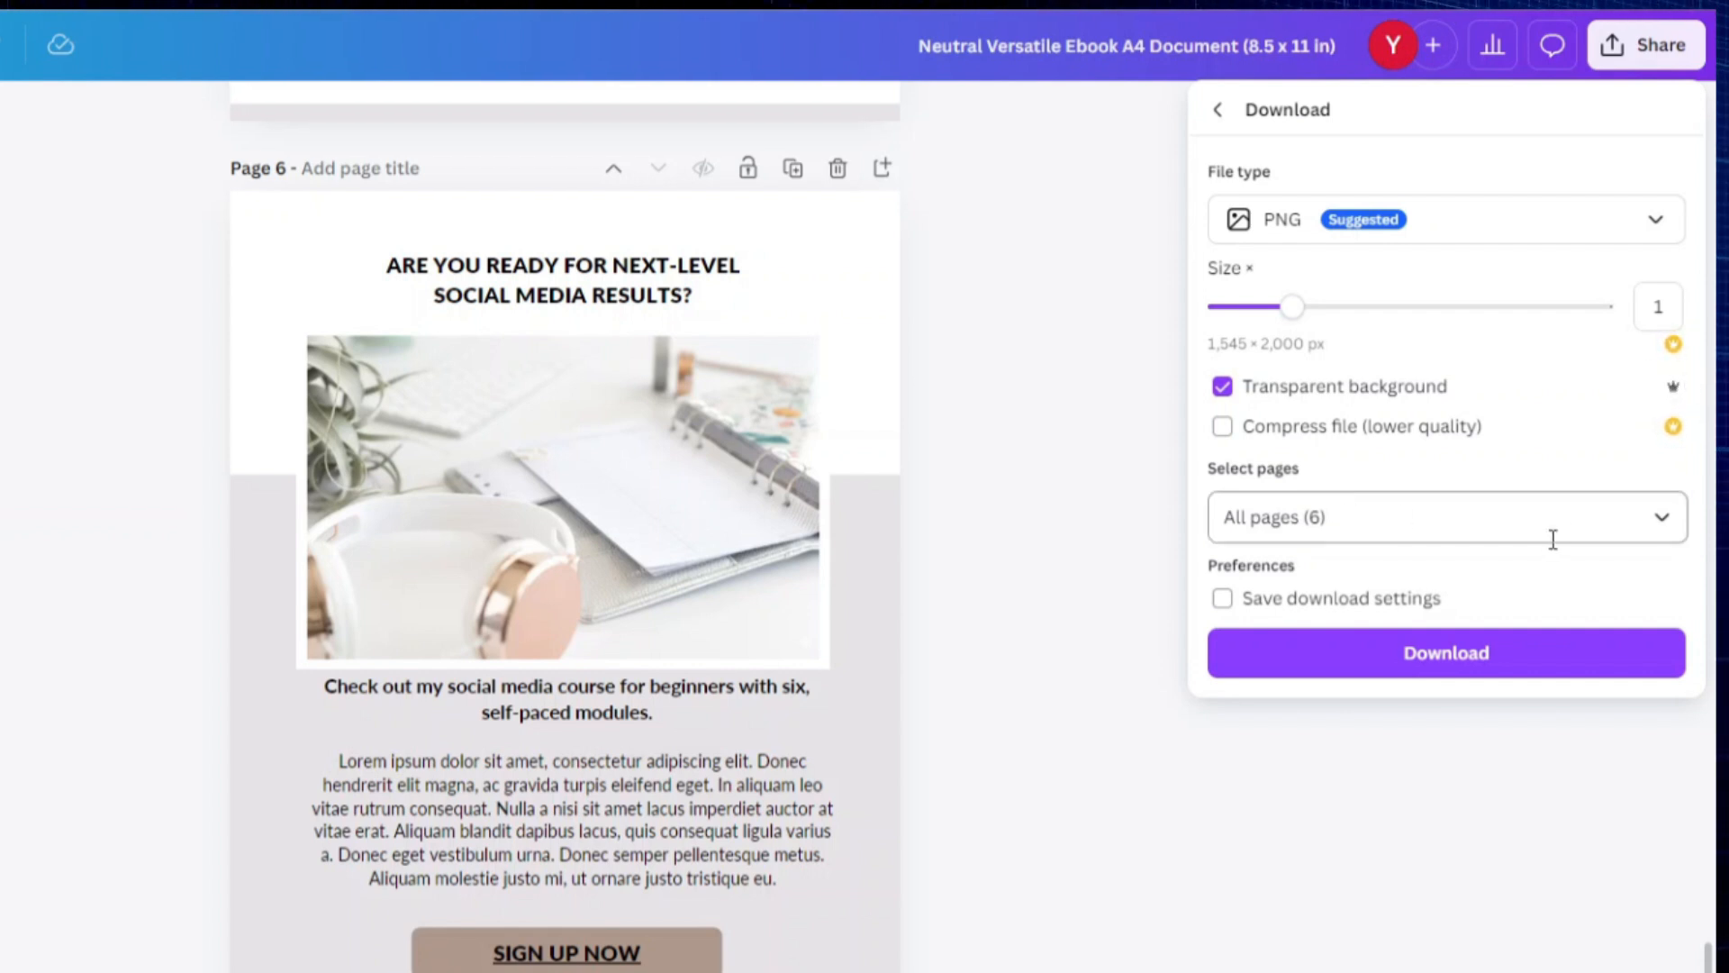
left_click(1441, 219)
left_click(1332, 306)
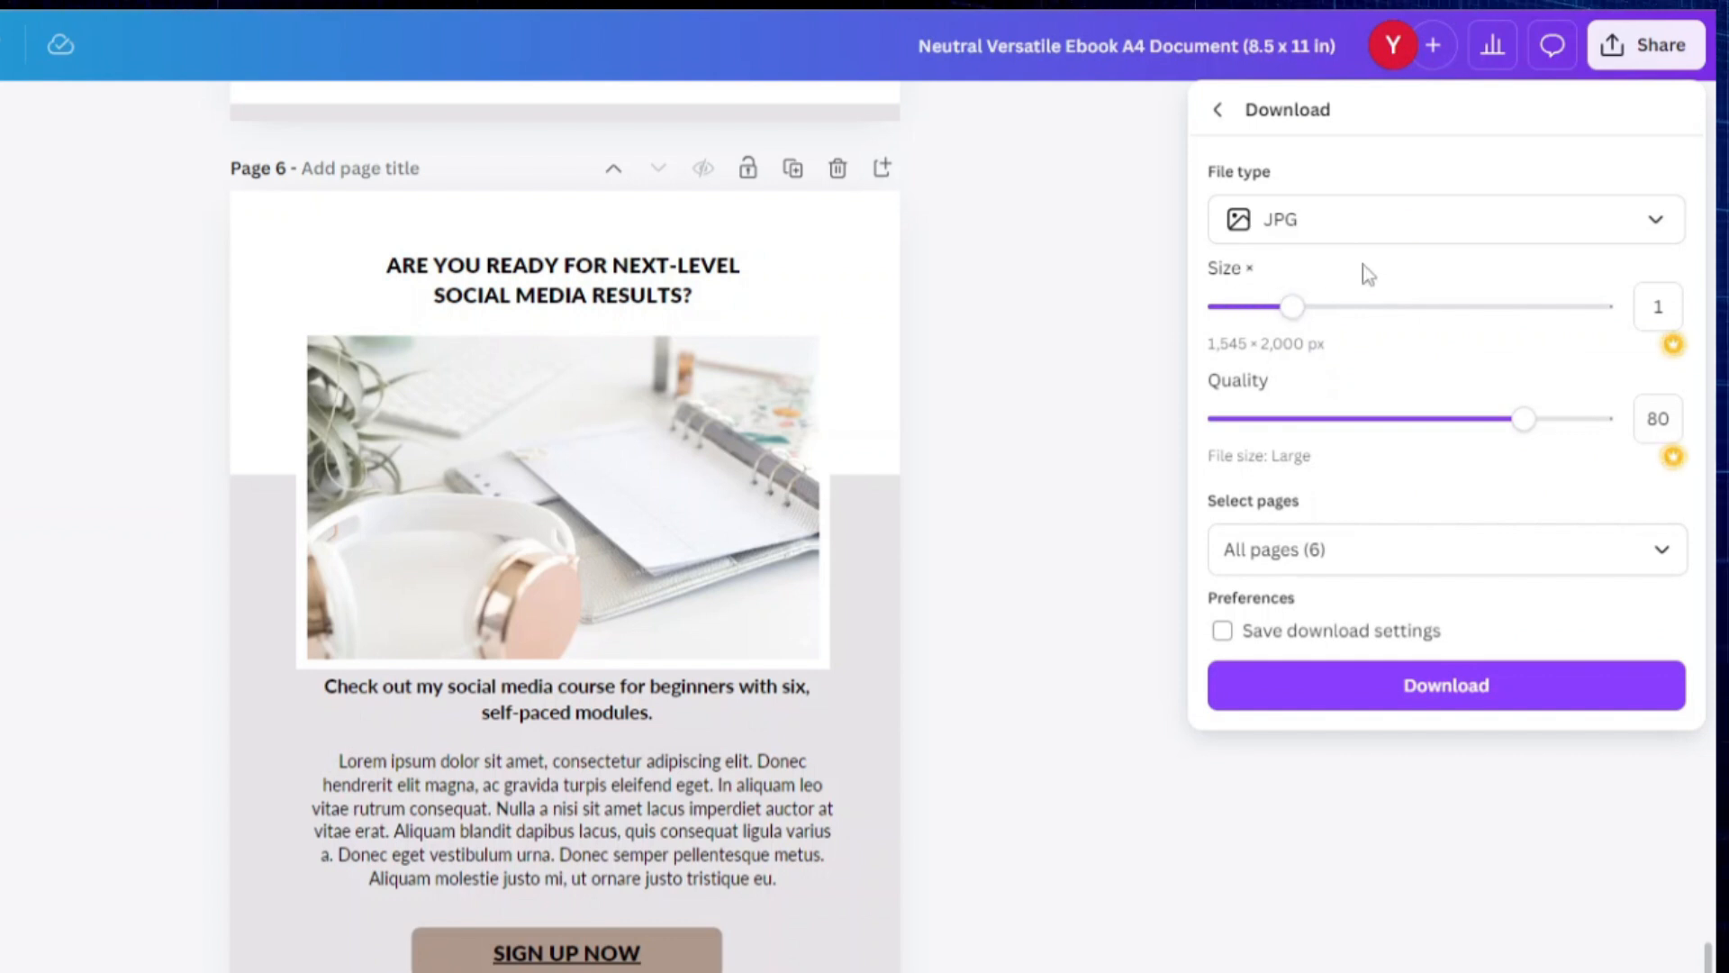
left_click(1432, 223)
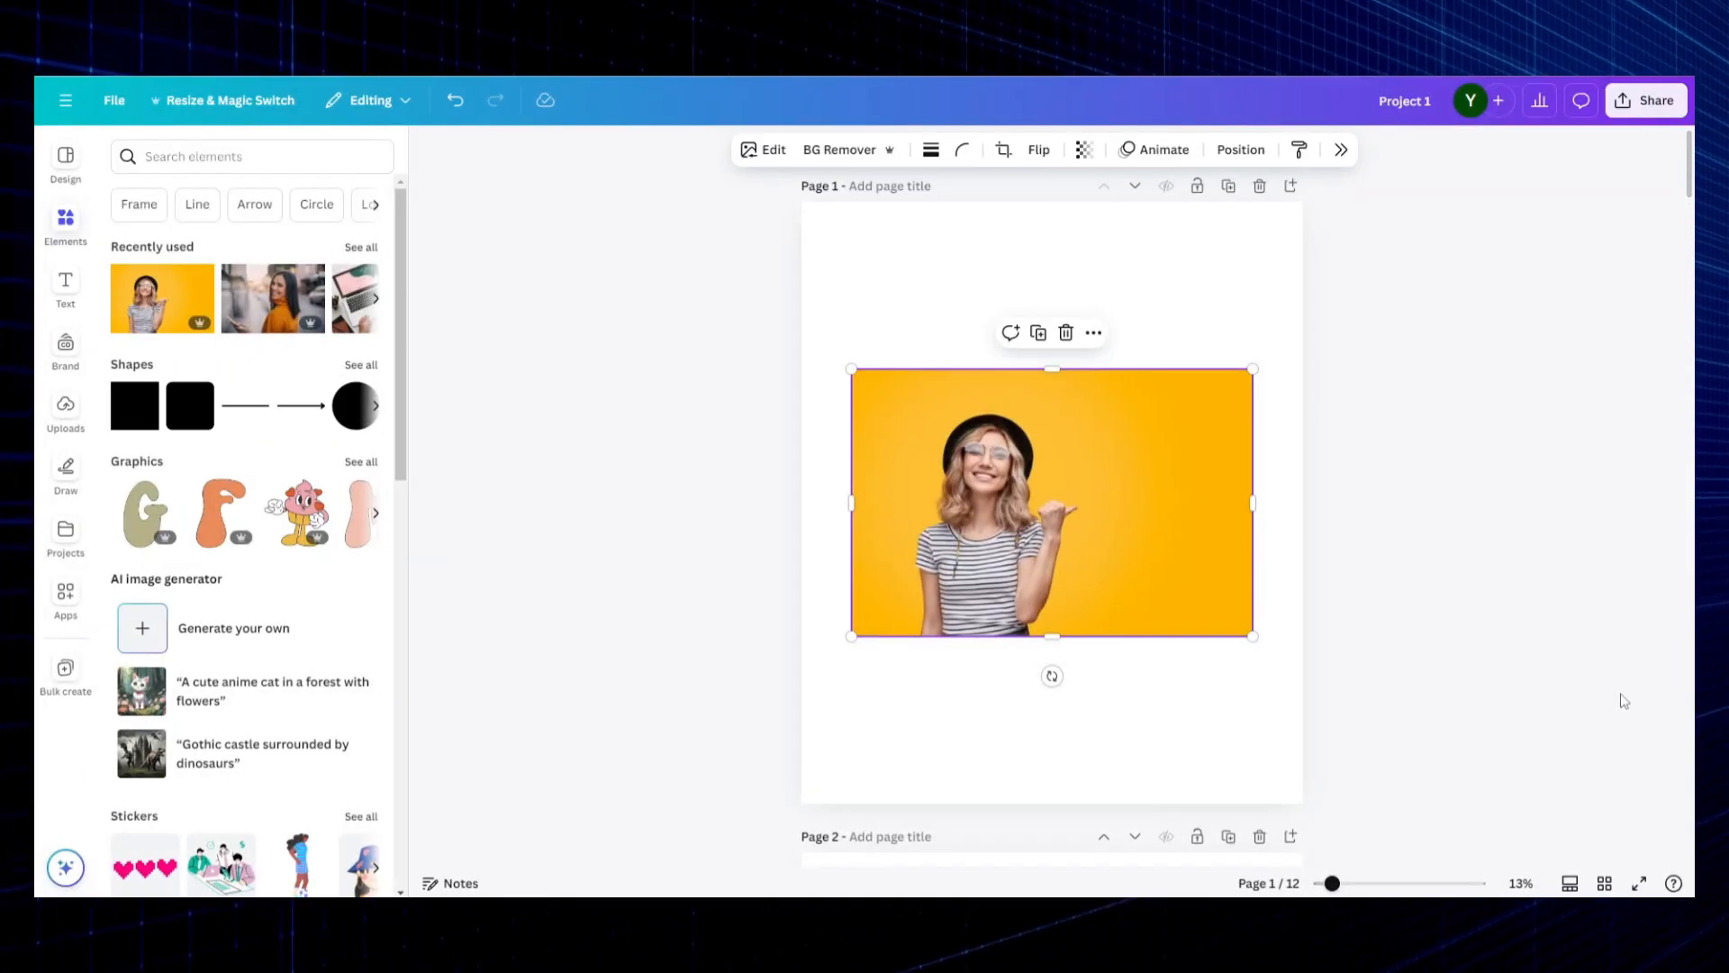
Step: Remove the yellow background from the photo of the woman on page 1 of Project 1
left_click(1498, 694)
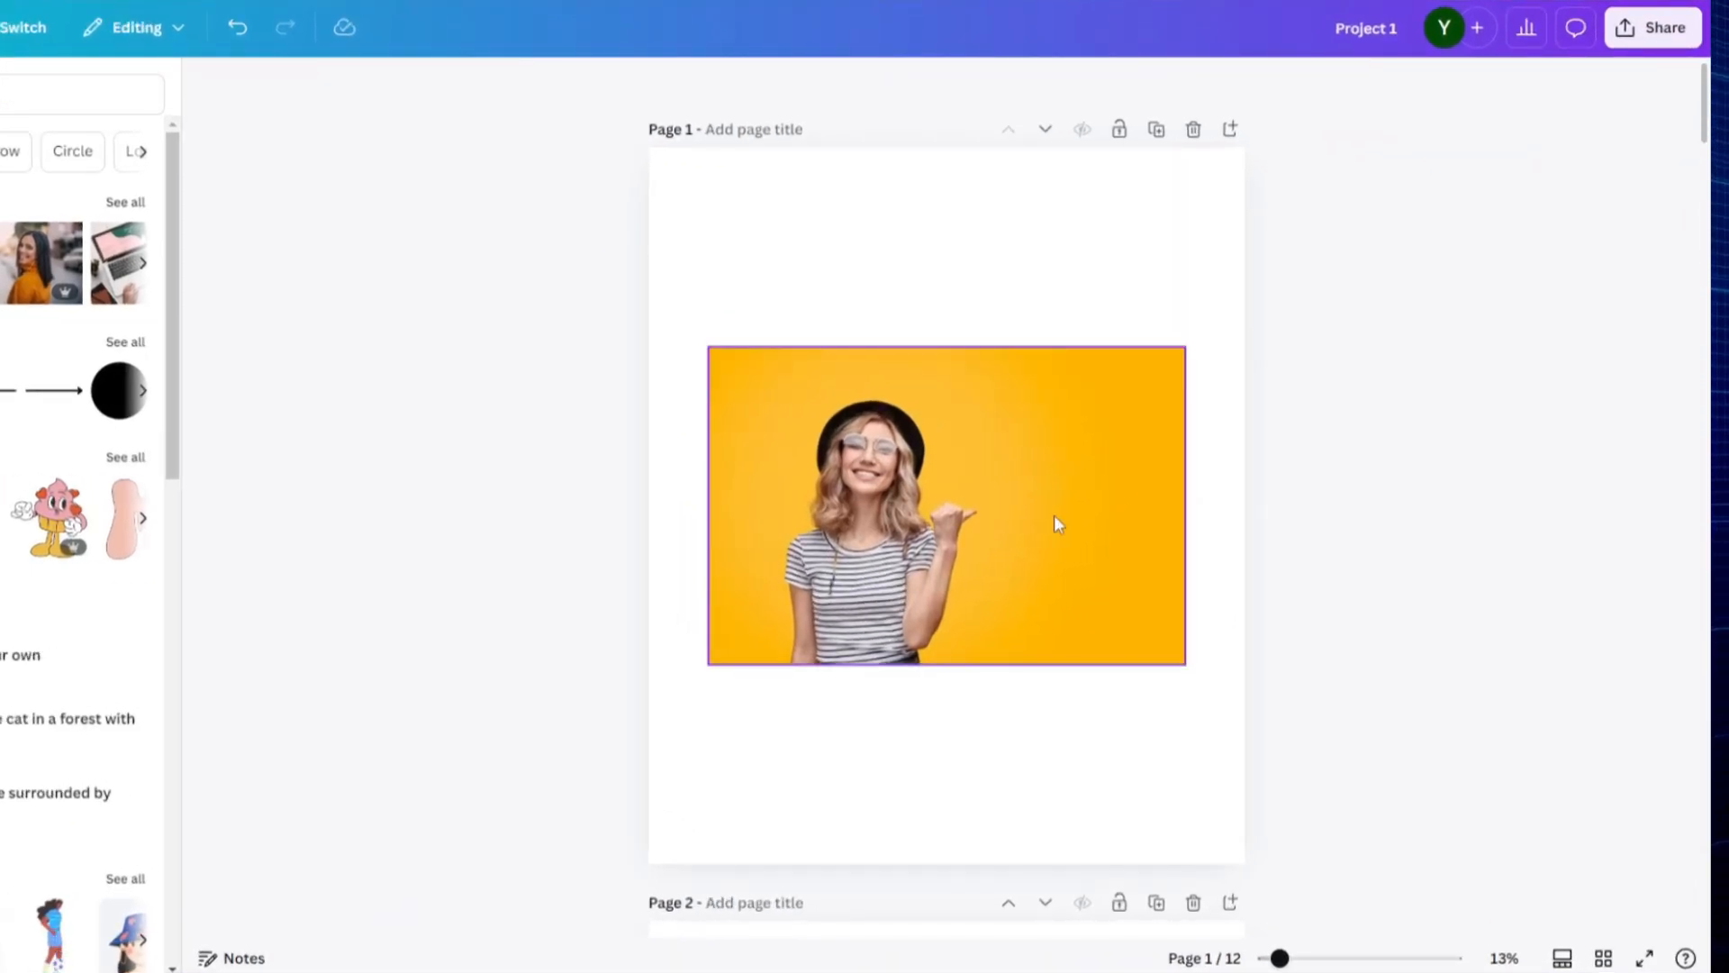
left_click(983, 574)
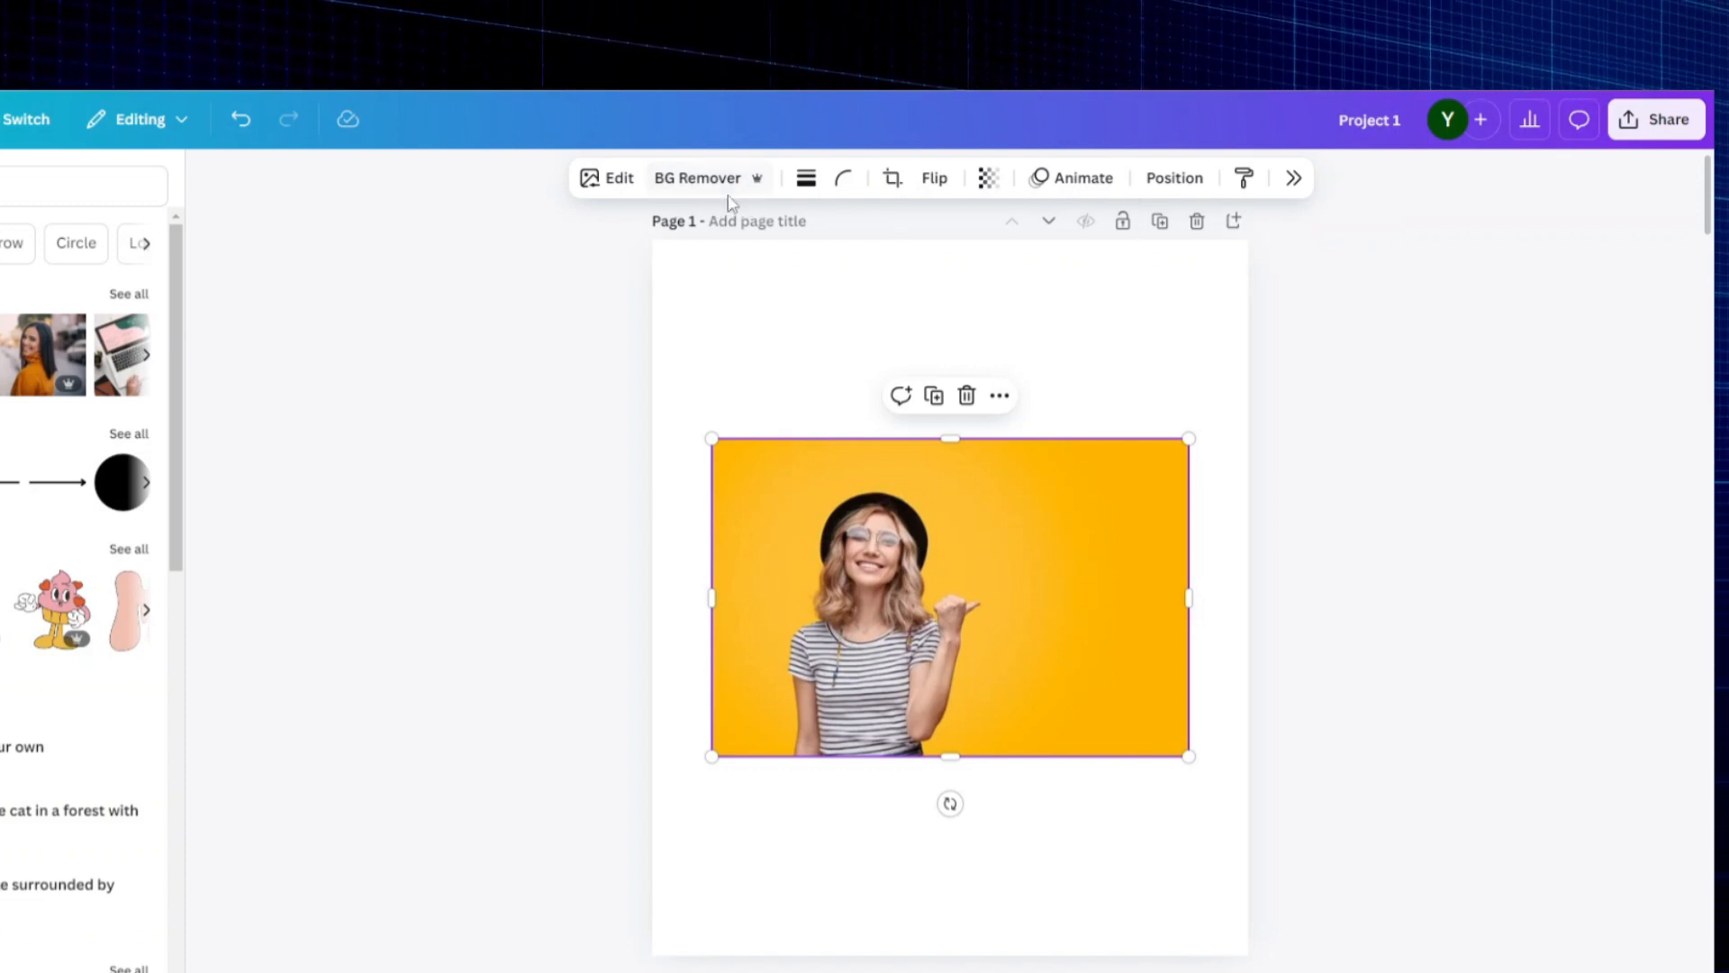
left_click(608, 179)
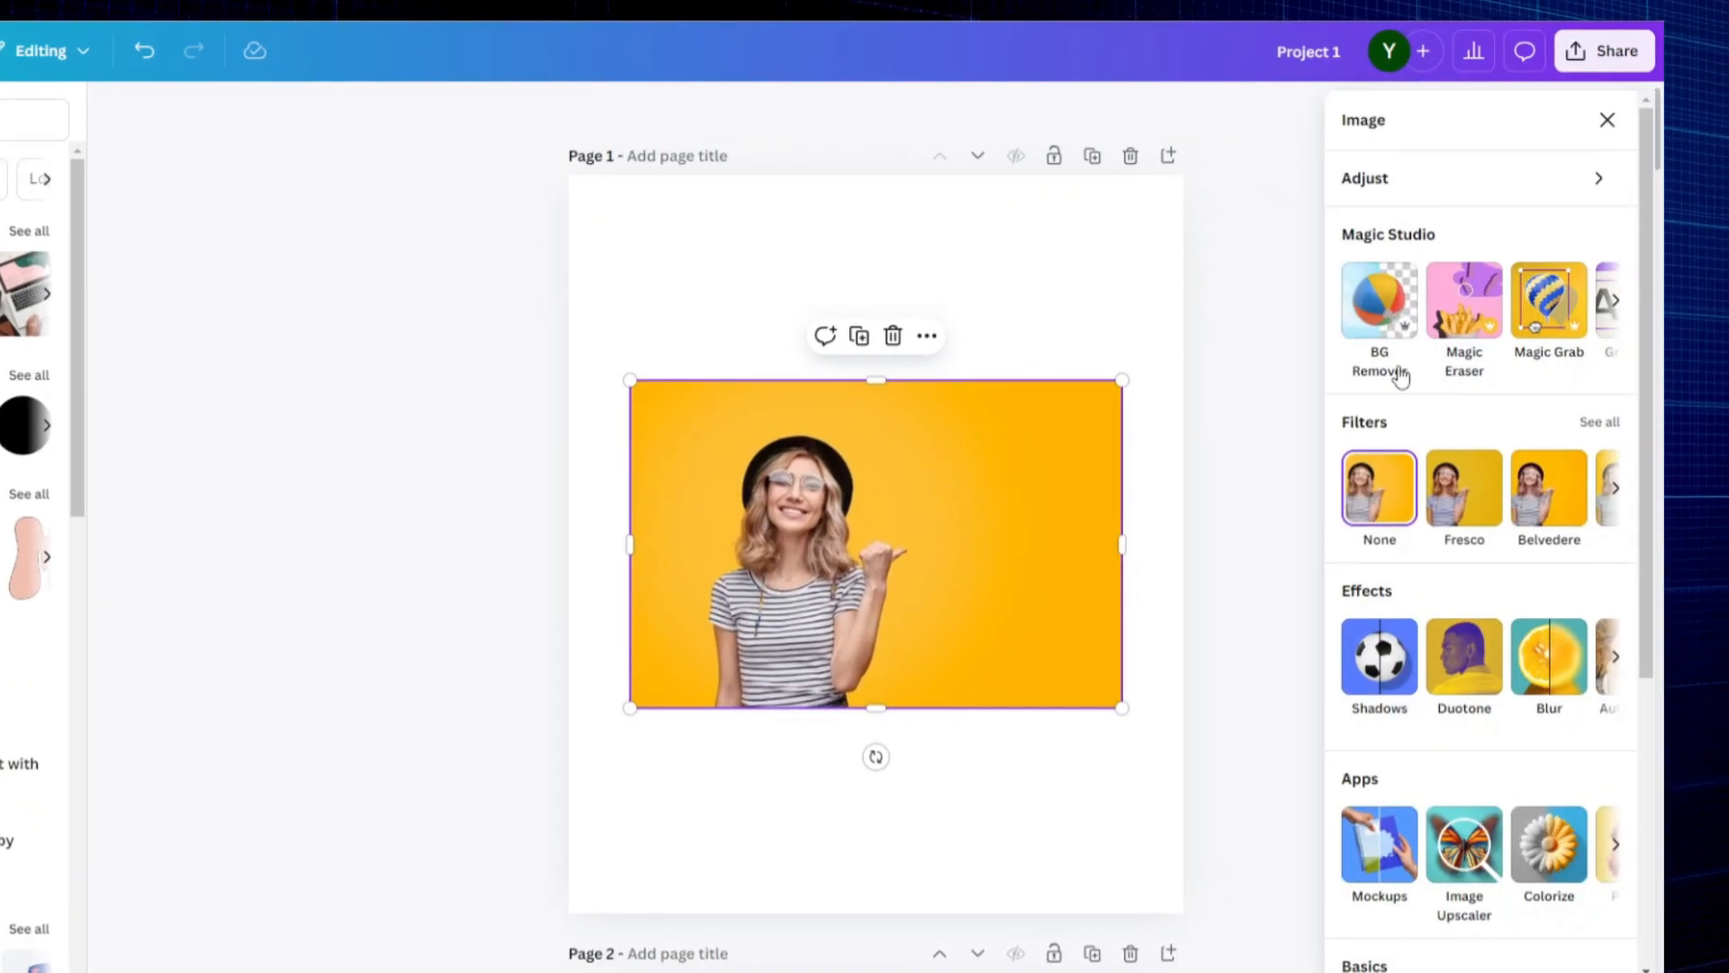
left_click(1369, 306)
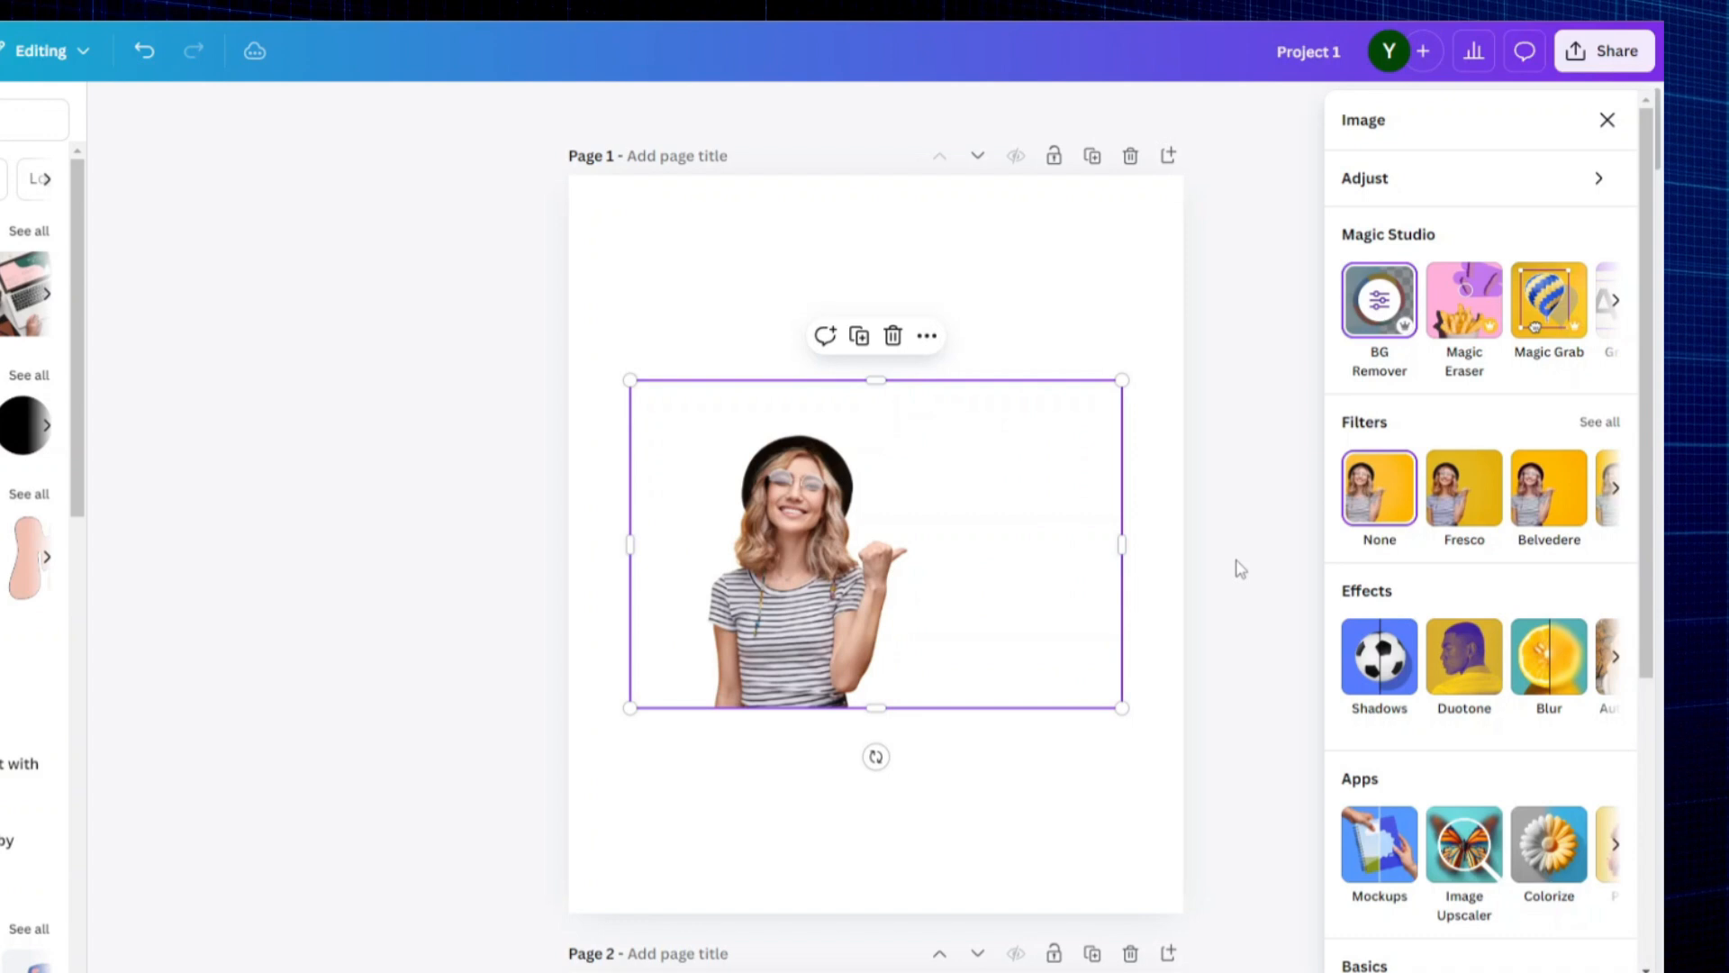
left_click(1262, 516)
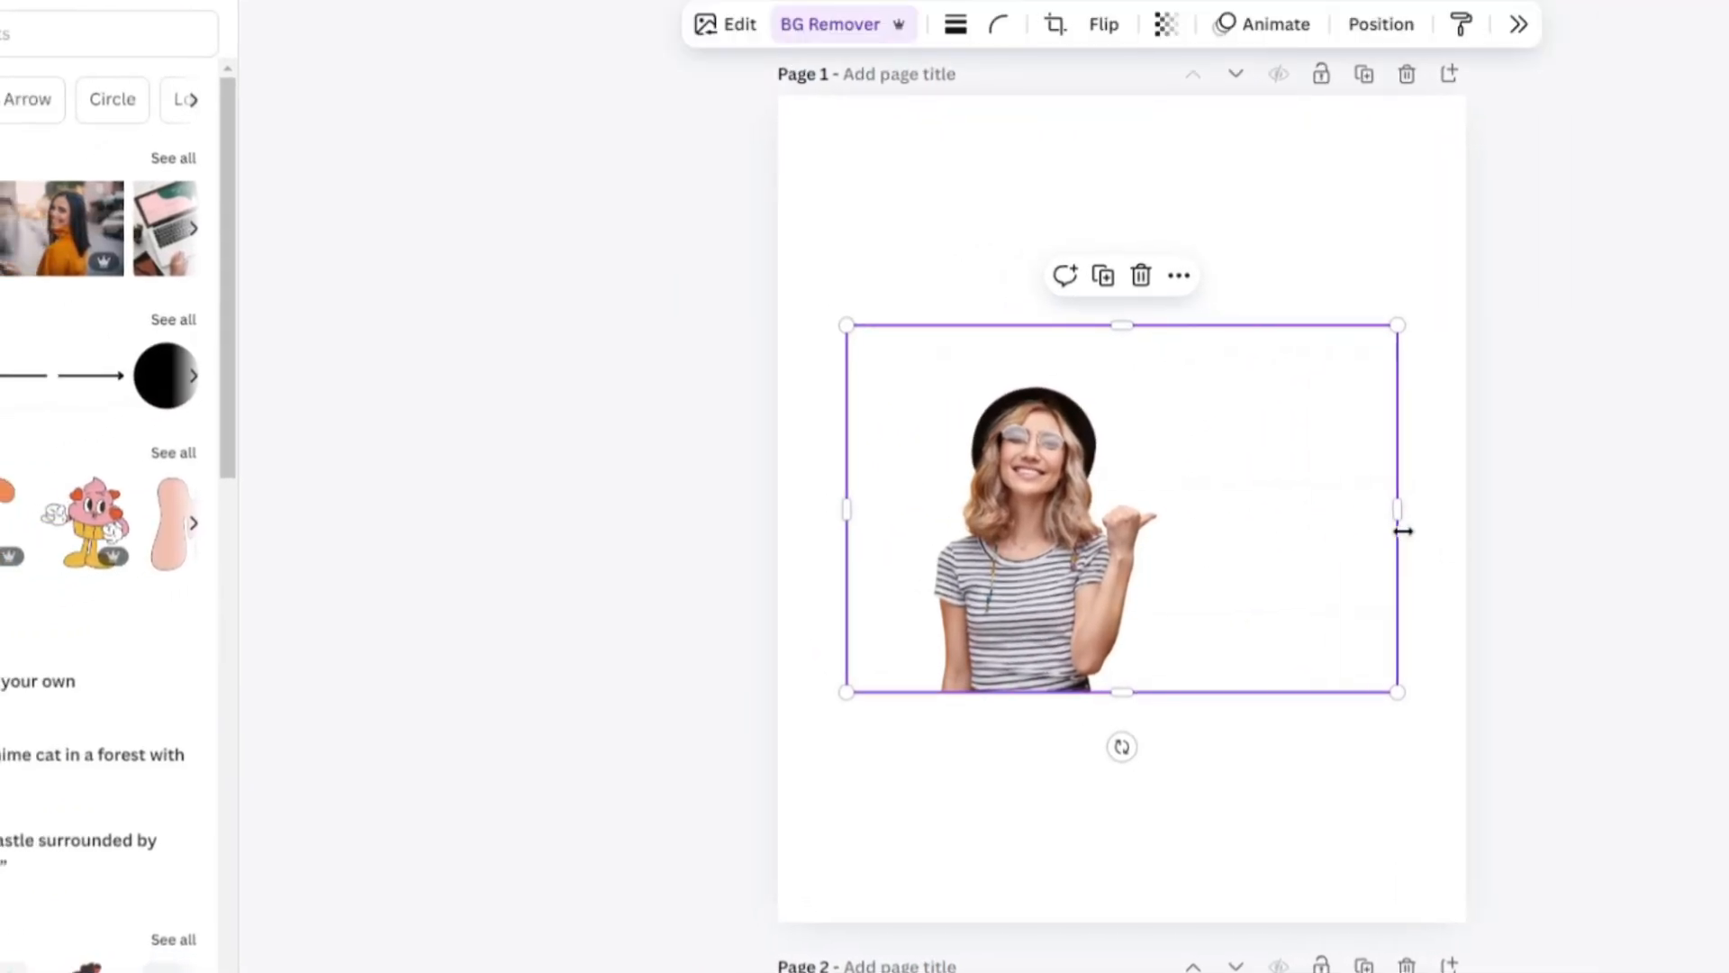
Step: Crop the empty area beside the woman's hand, narrowing the photo to a width of about 2,172
left_click_drag(1402, 532, 1182, 535)
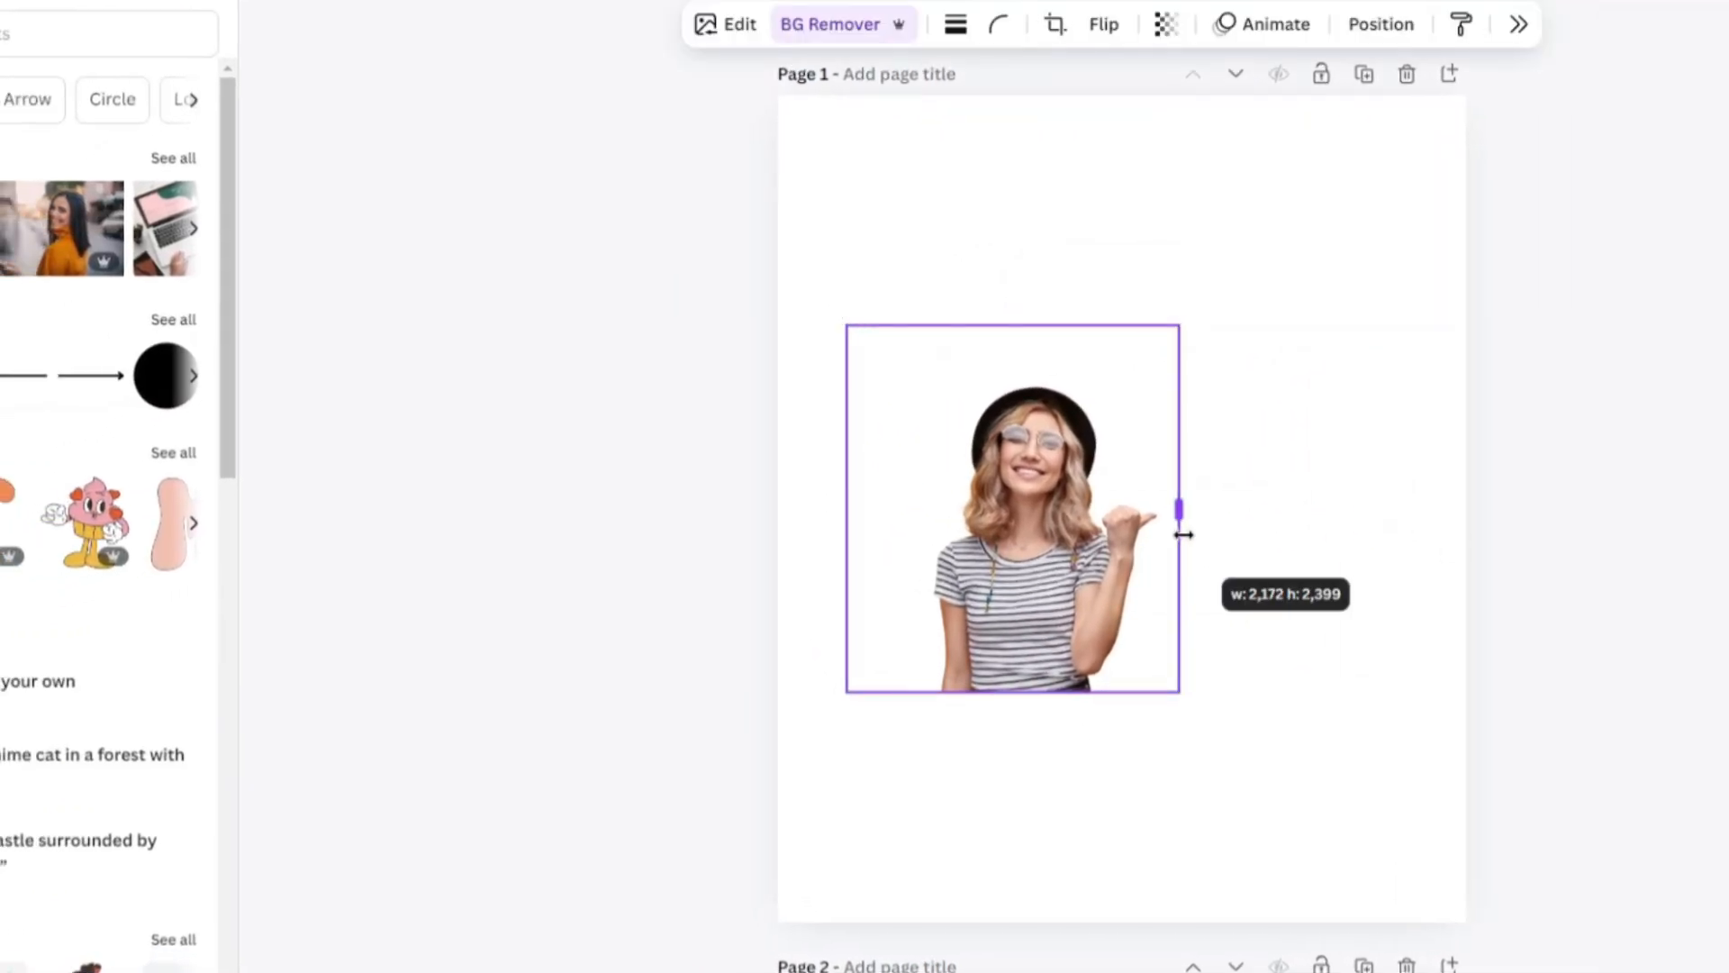